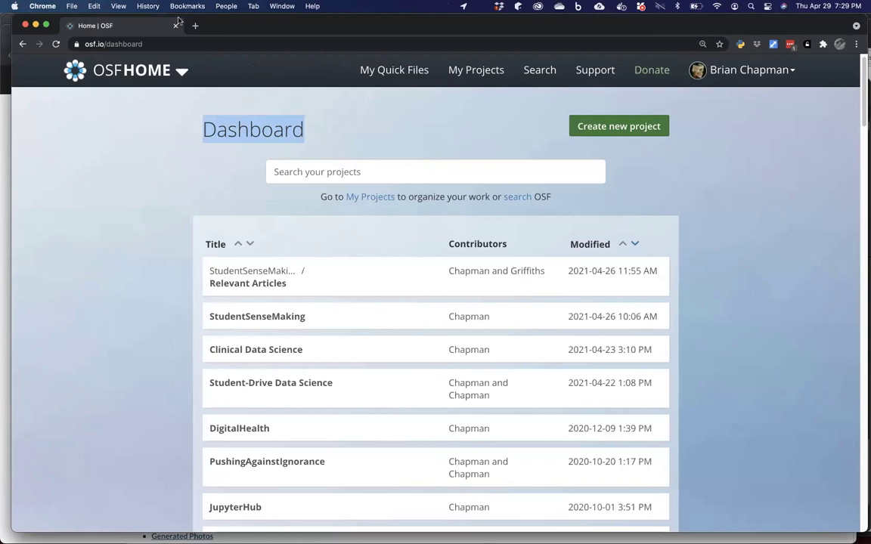
In a new tab, go to github.com/mbsi-inc and open the collaborative-data-science repository.
key("super+t")
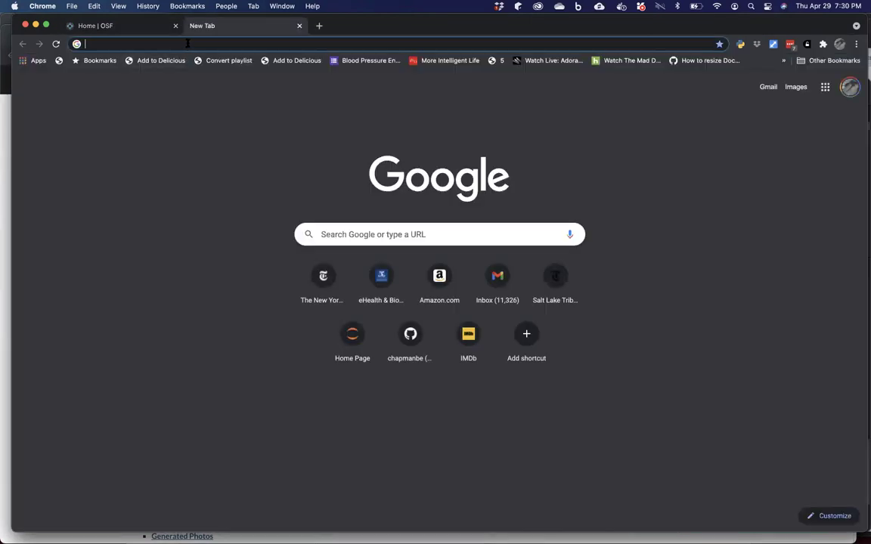
left_click(188, 43)
type("github.com/b")
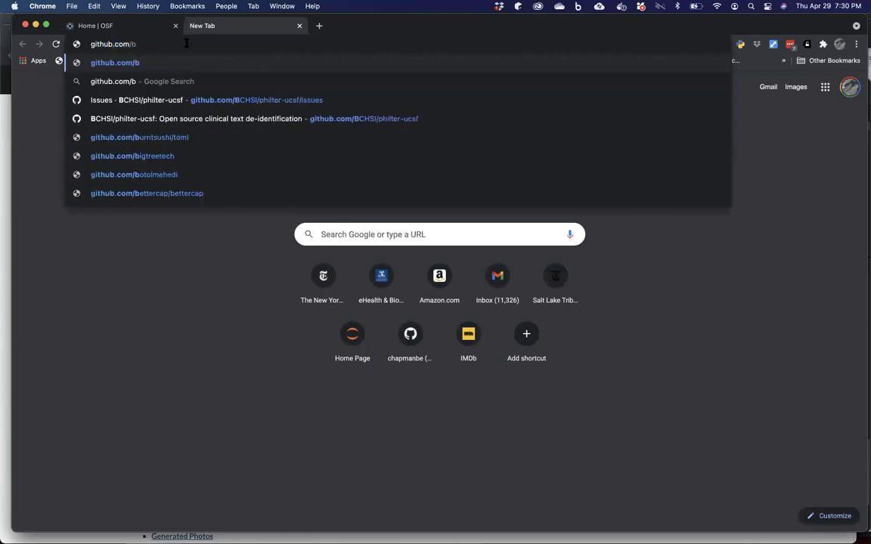
key("BackSpace")
type("mb")
key("Return")
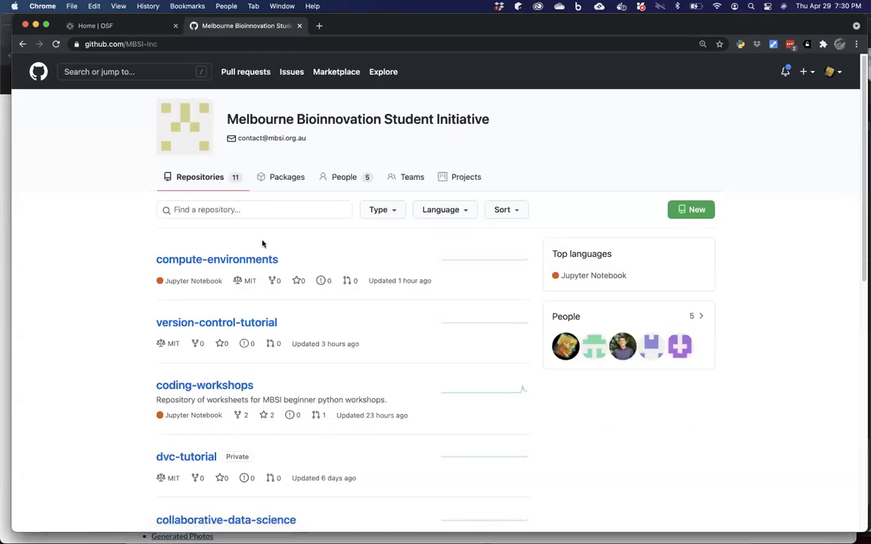
scroll(262, 243, "down", 3)
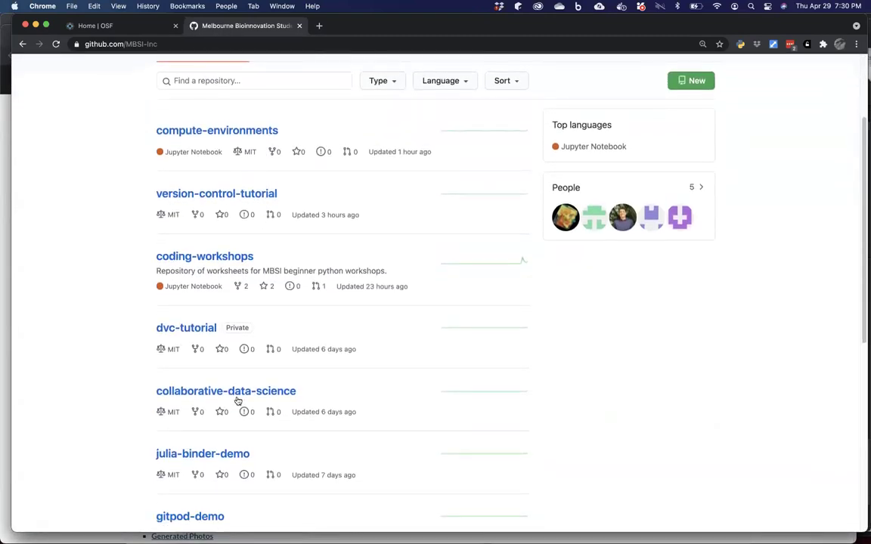
left_click(234, 393)
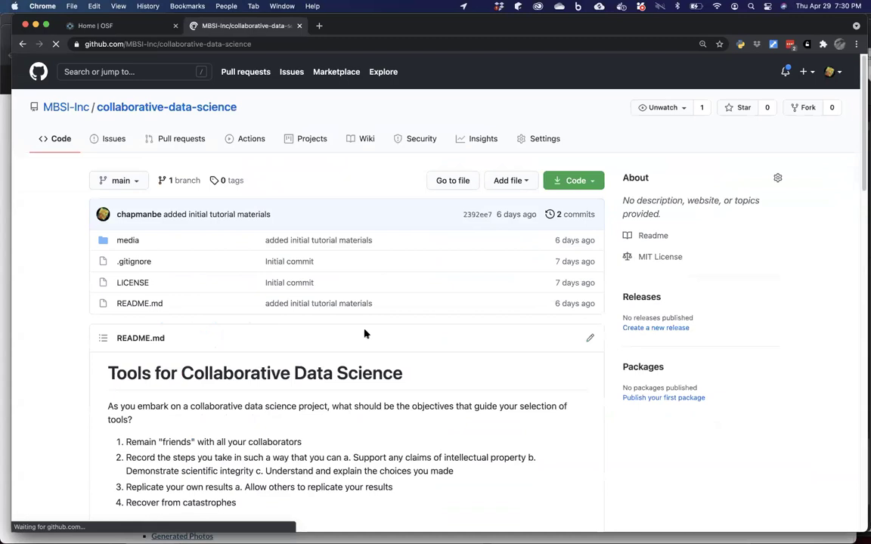
scroll(365, 333, "down", 2)
scroll(365, 334, "down", 5)
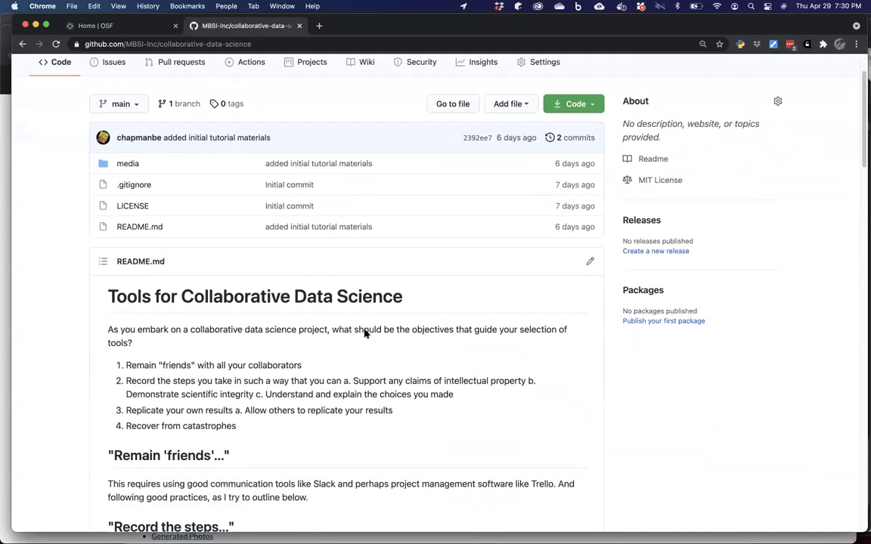
scroll(364, 334, "down", 1)
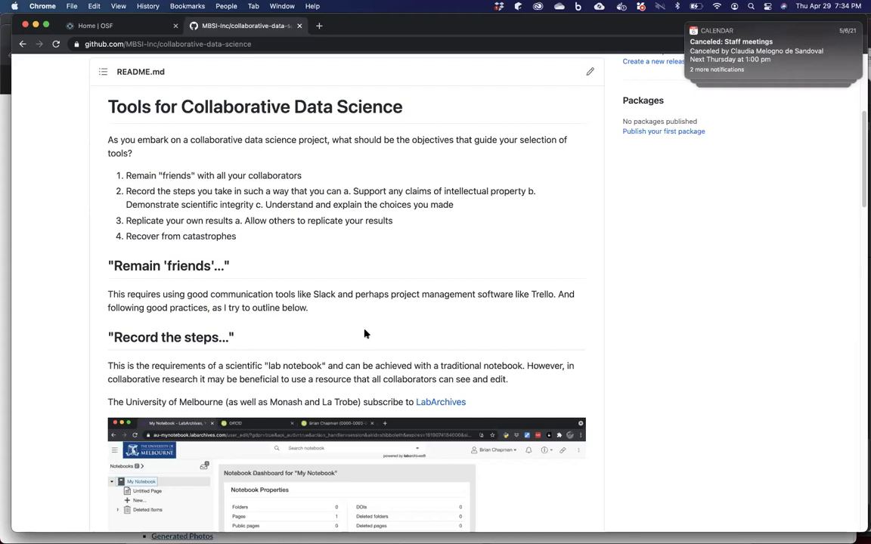
Scroll the README down to the Activity heading on creating an OSF notebook.
scroll(363, 334, "down", 2)
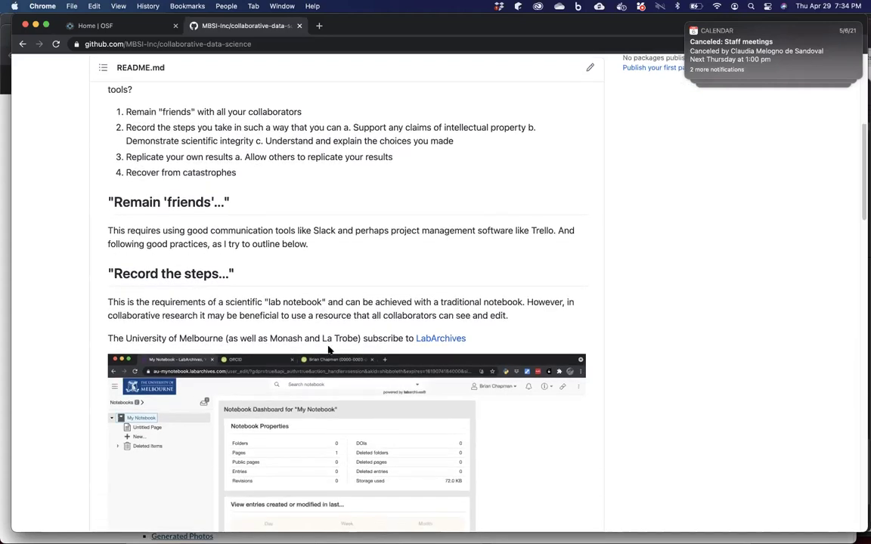
scroll(364, 350, "down", 1)
scroll(329, 350, "down", 1)
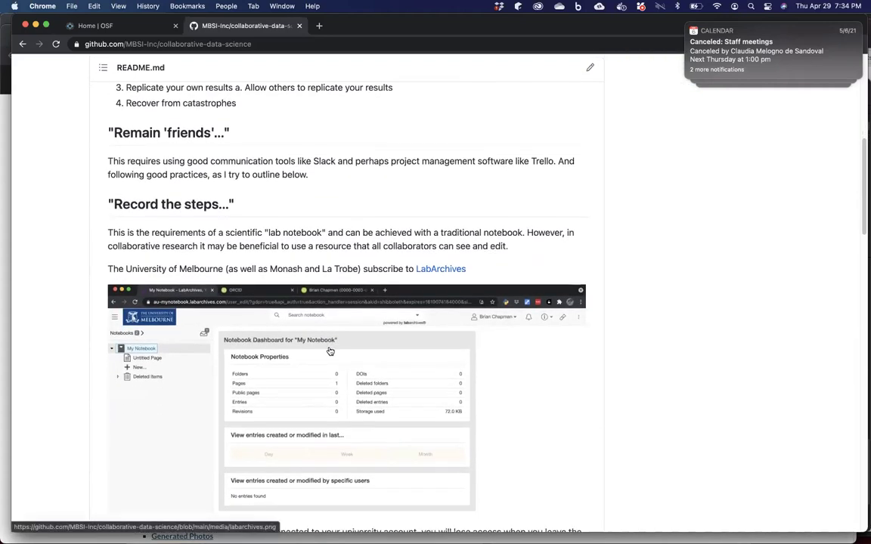
scroll(330, 351, "down", 1)
scroll(331, 350, "down", 1)
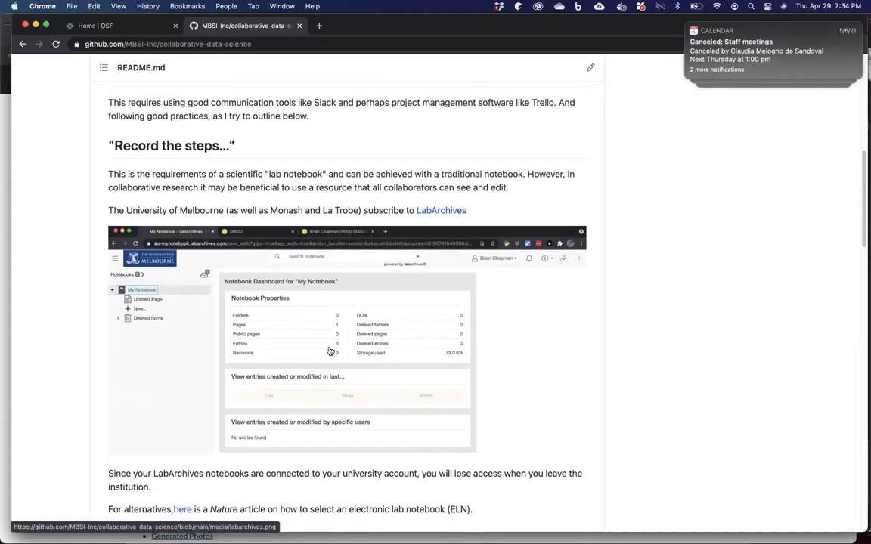
scroll(331, 351, "down", 1)
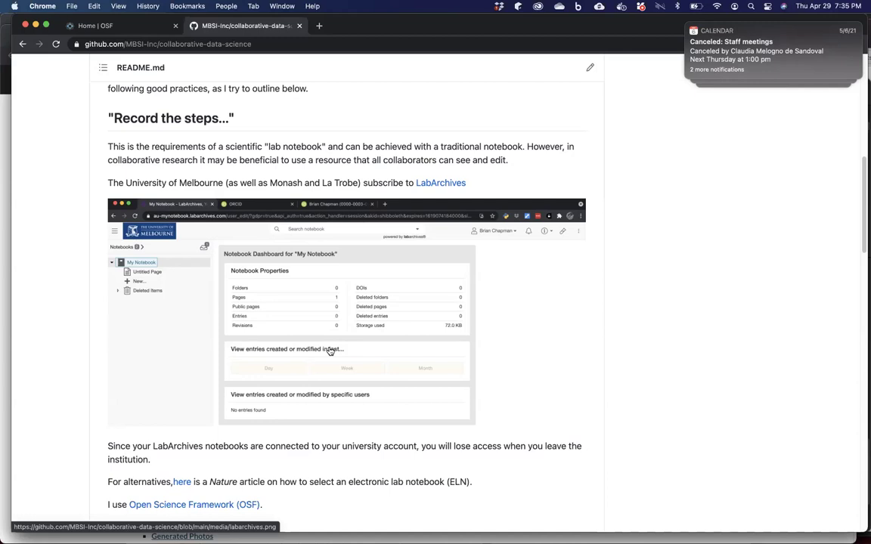
scroll(329, 350, "down", 2)
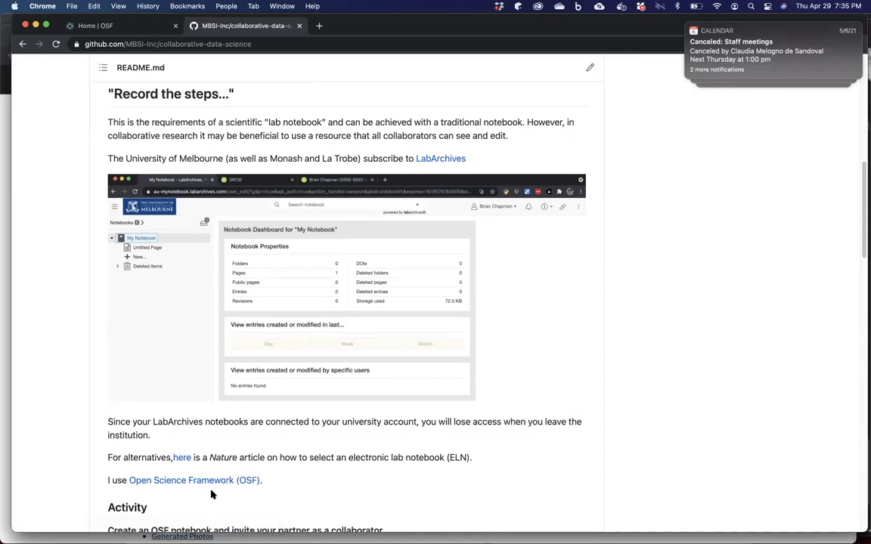
scroll(211, 494, "down", 1)
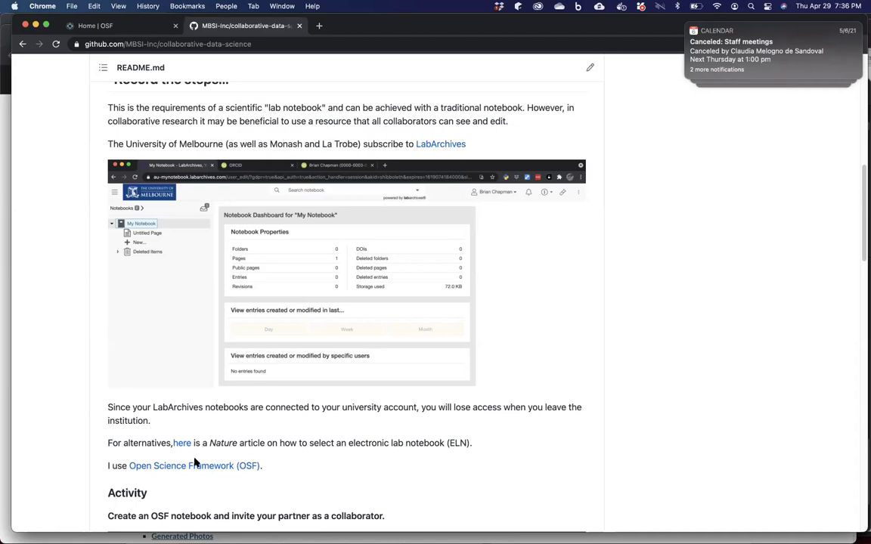
scroll(194, 463, "down", 2)
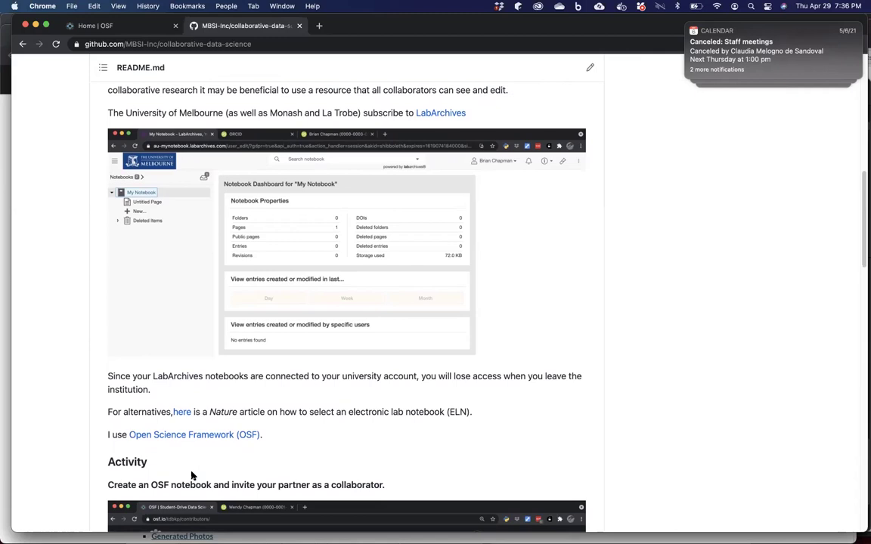
Switch to the OSF dashboard tab and dismiss the calendar notification.
left_click(111, 27)
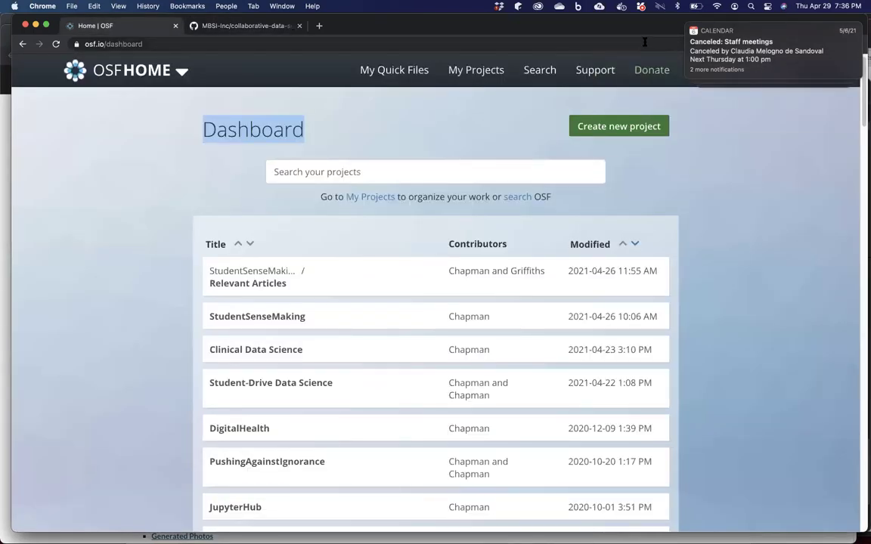
mouse_move(689, 28)
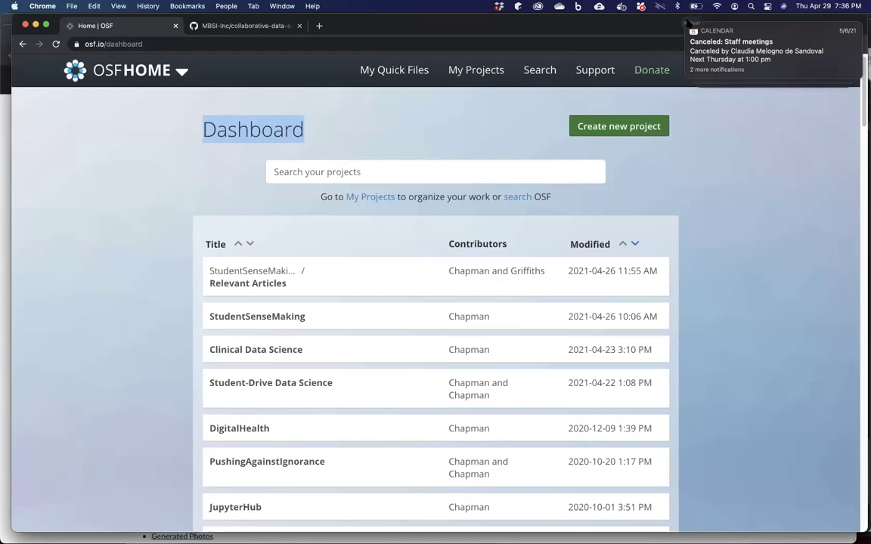
left_click(697, 24)
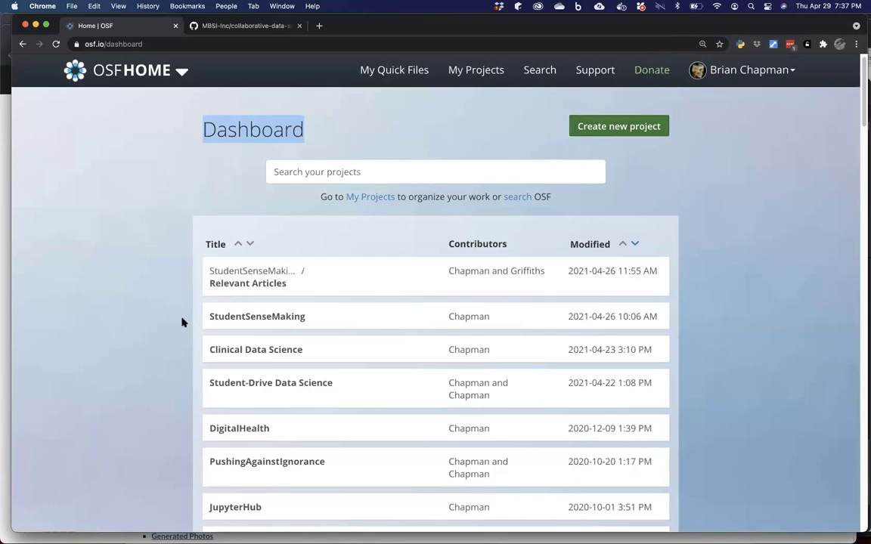
Scroll the dashboard's project list and open the JupyterHub project.
scroll(149, 366, "down", 2)
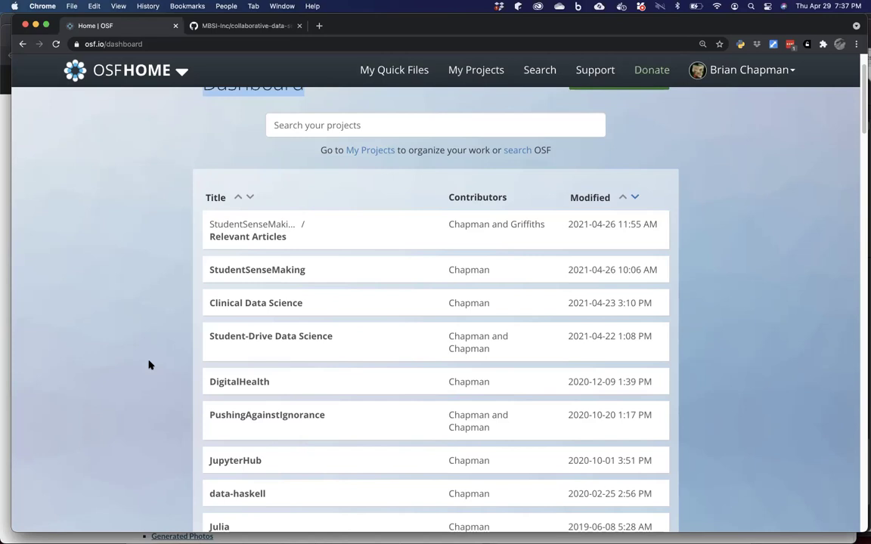
scroll(103, 351, "down", 2)
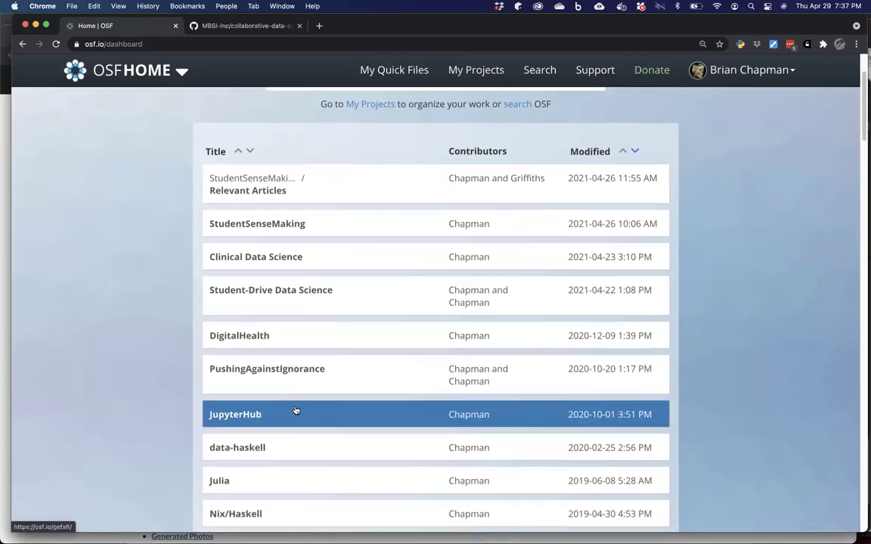
left_click(246, 416)
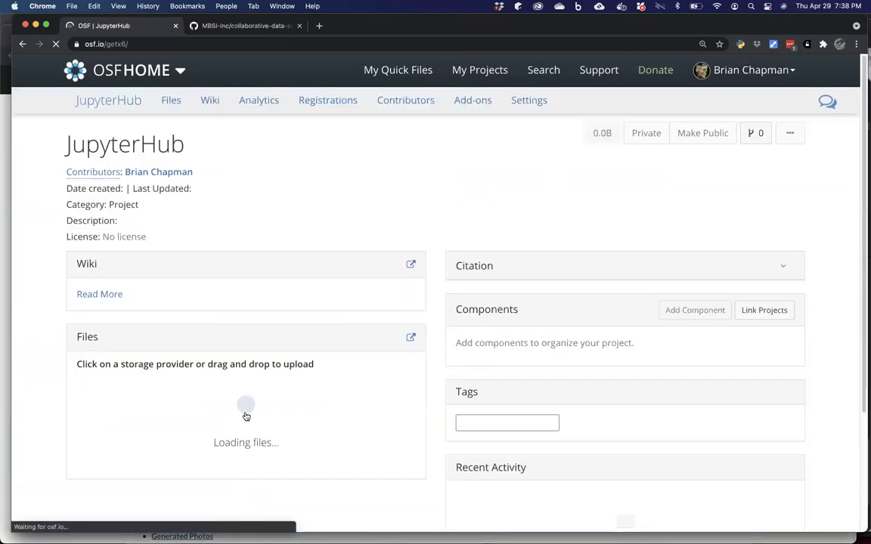
Browse JupyterHub's overview and OSF Storage file tree, then go to its Wiki.
scroll(246, 417, "down", 1)
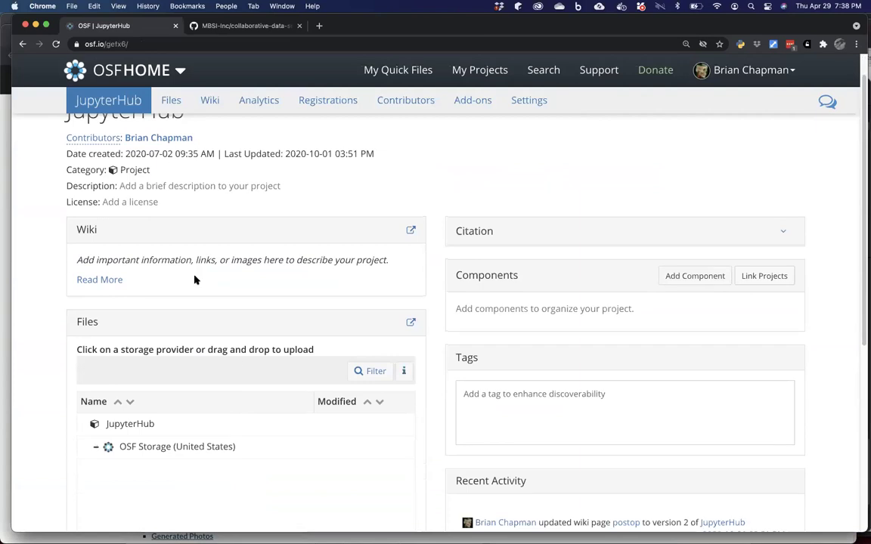
left_click(133, 425)
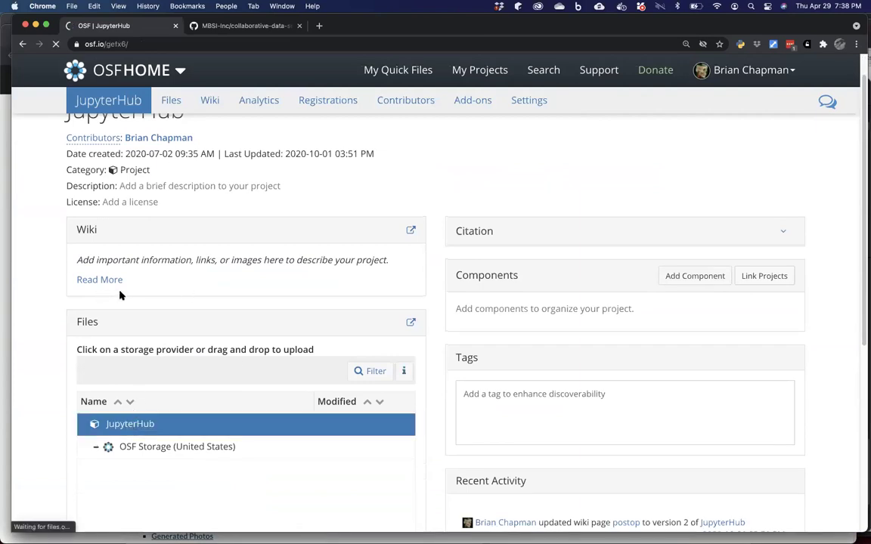
scroll(253, 303, "down", 4)
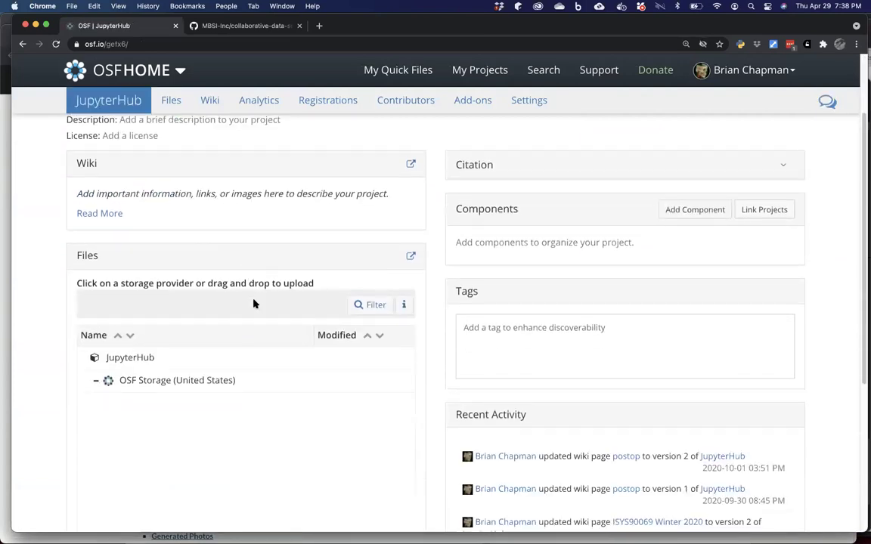
scroll(253, 303, "down", 2)
scroll(503, 344, "up", 5)
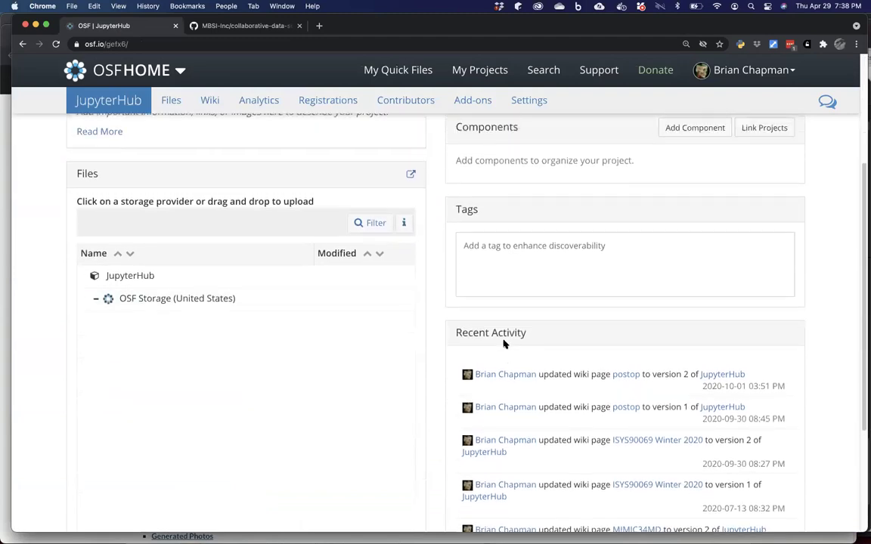
left_click(213, 102)
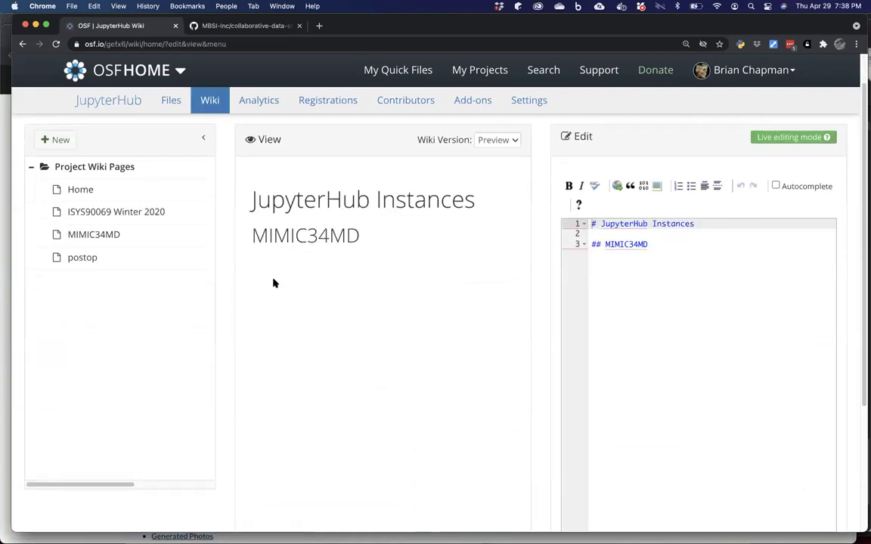
Read the MIMIC34MD wiki page's Original Instance notes, then return to My Projects.
scroll(275, 284, "down", 3)
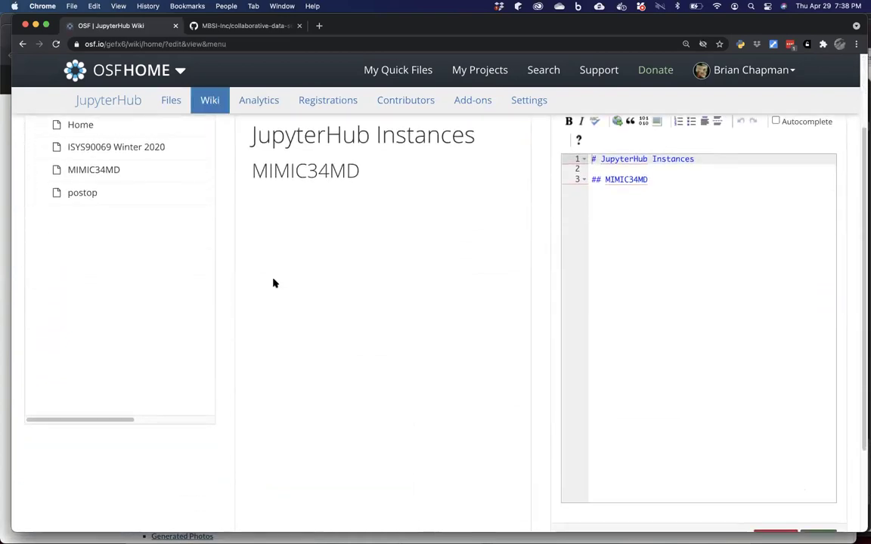
left_click(104, 170)
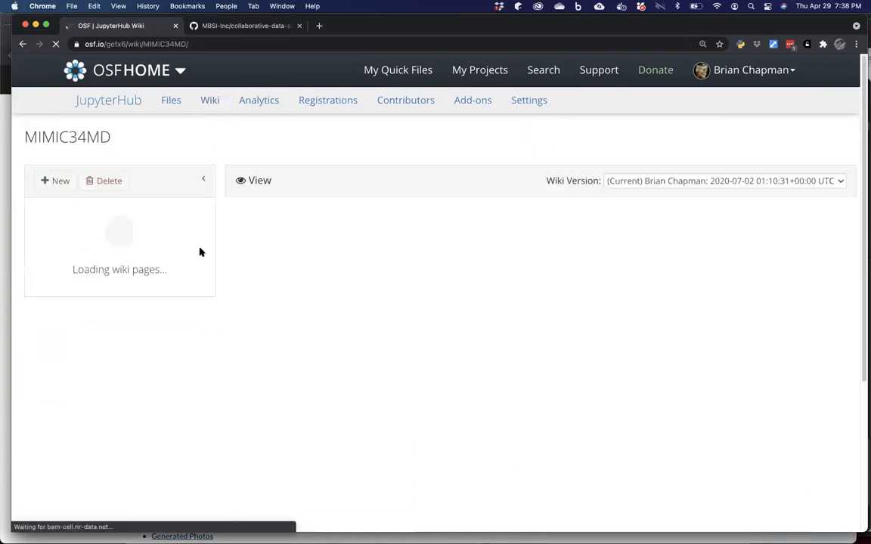
scroll(200, 252, "down", 5)
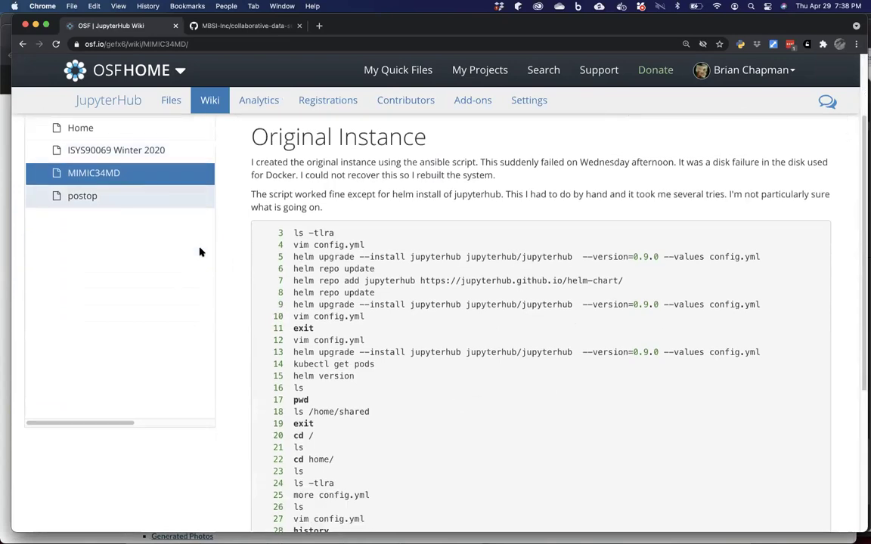
scroll(200, 251, "down", 2)
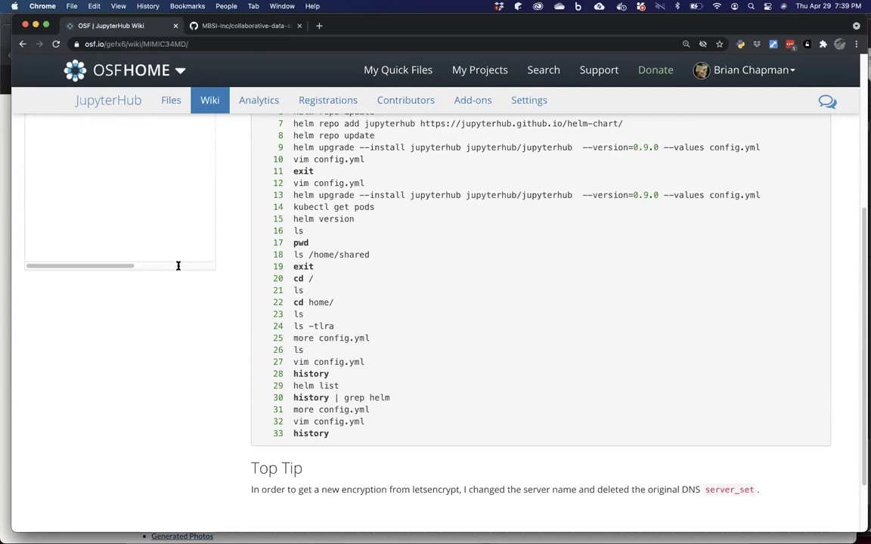
scroll(179, 267, "up", 5)
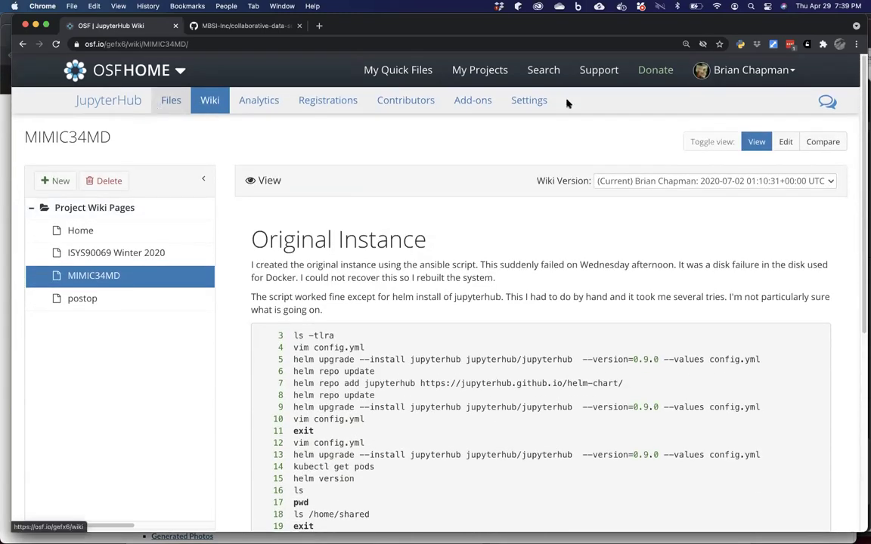
left_click(471, 71)
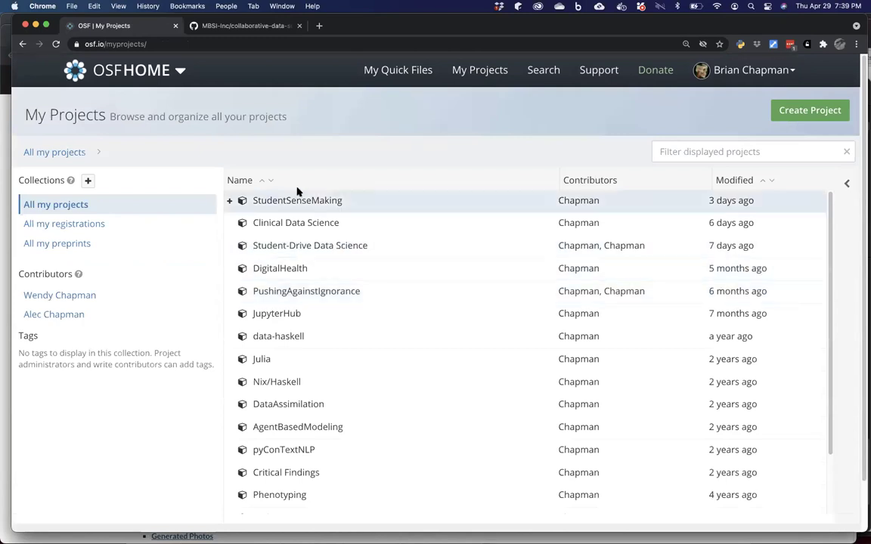
Open the StudentSenseMaking project's Contributors page.
left_click(293, 203)
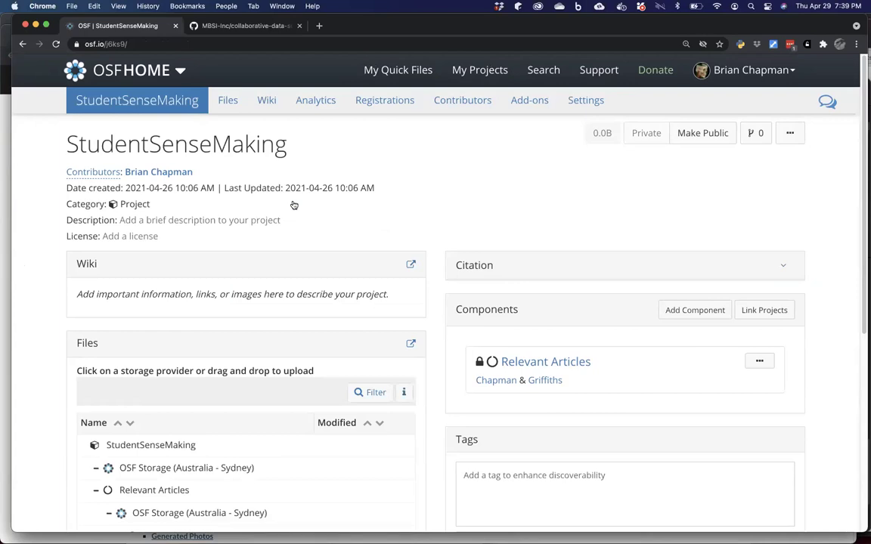
left_click(475, 105)
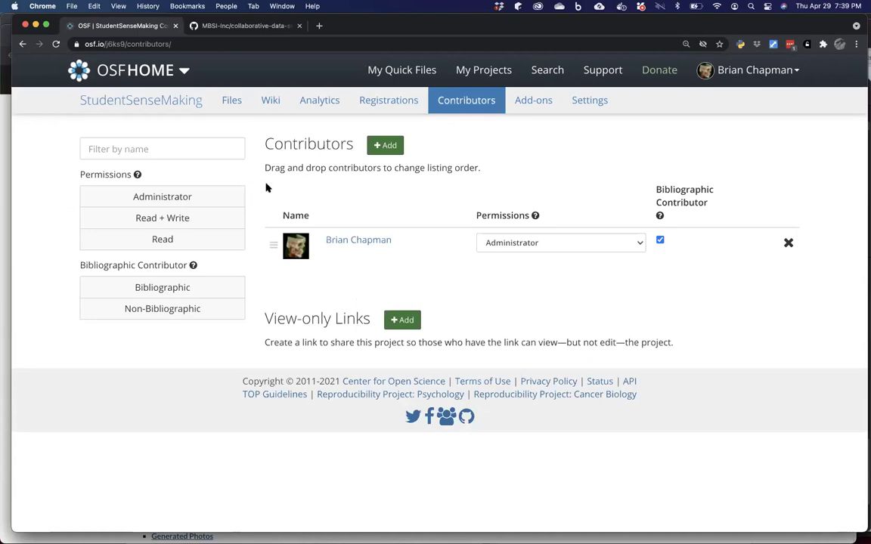
Start adding a contributor and search OSF users by the collaborator's full name.
left_click(385, 148)
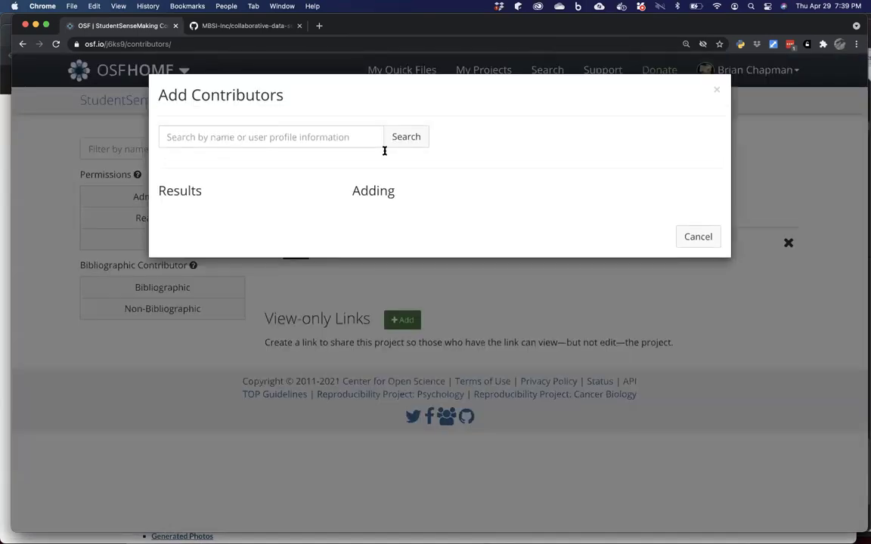
left_click(288, 138)
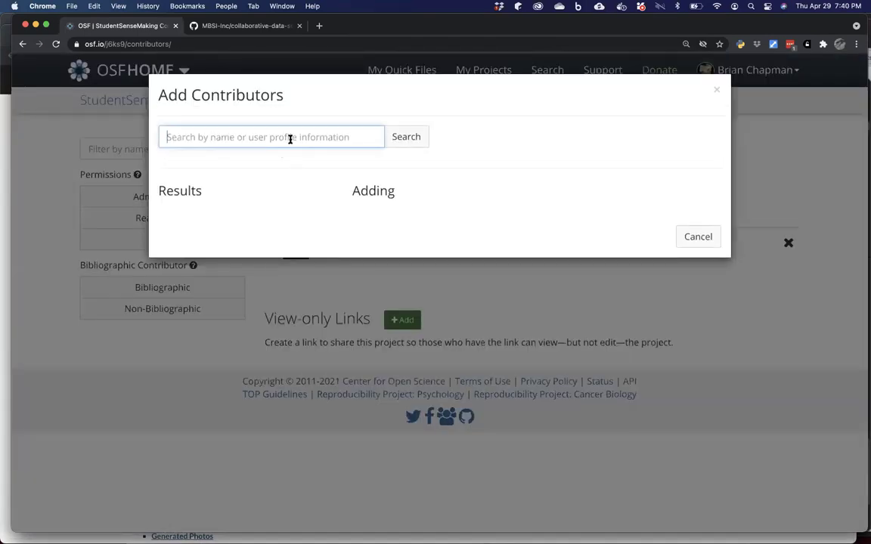
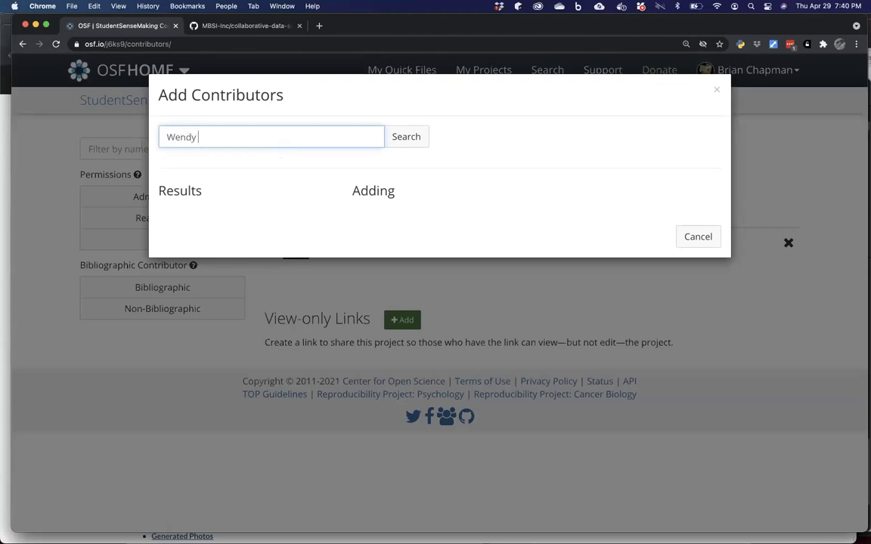
left_click(401, 144)
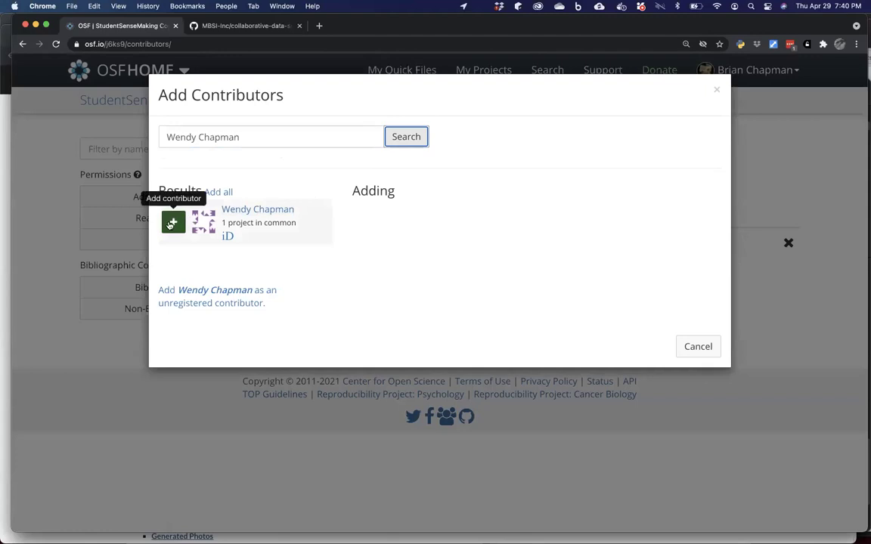
Add the found user with Read permission and continue to component selection.
left_click(172, 223)
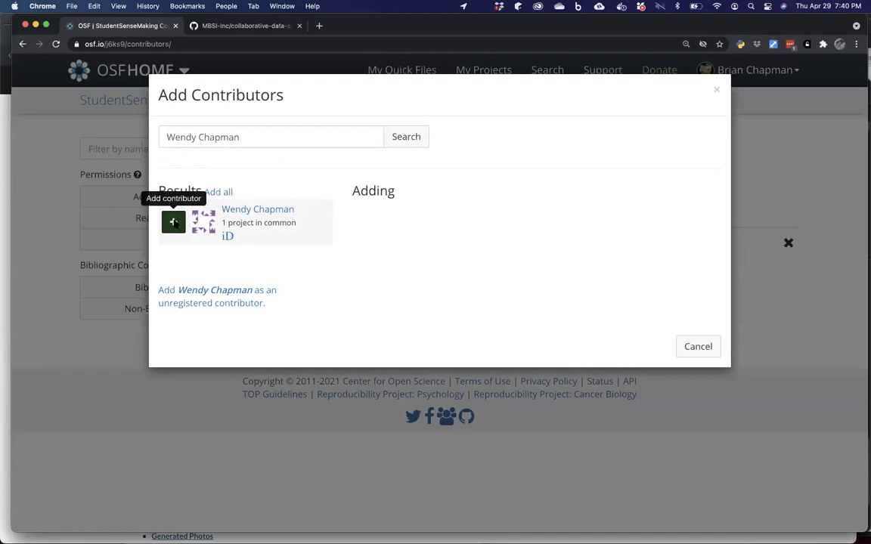
left_click(173, 223)
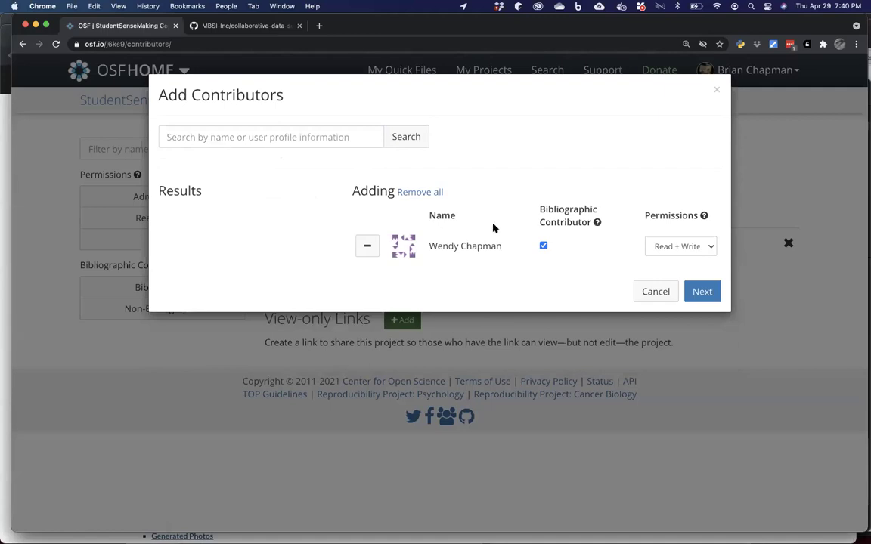
left_click(689, 248)
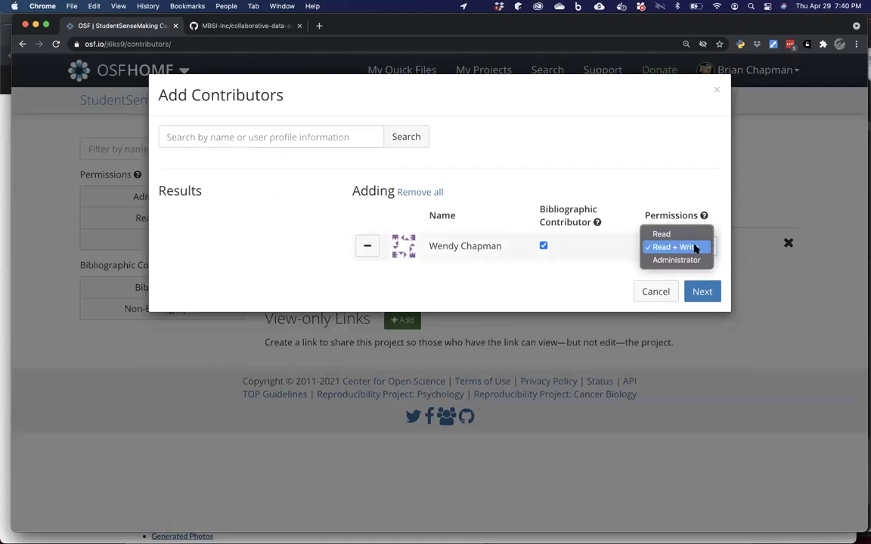
left_click(694, 237)
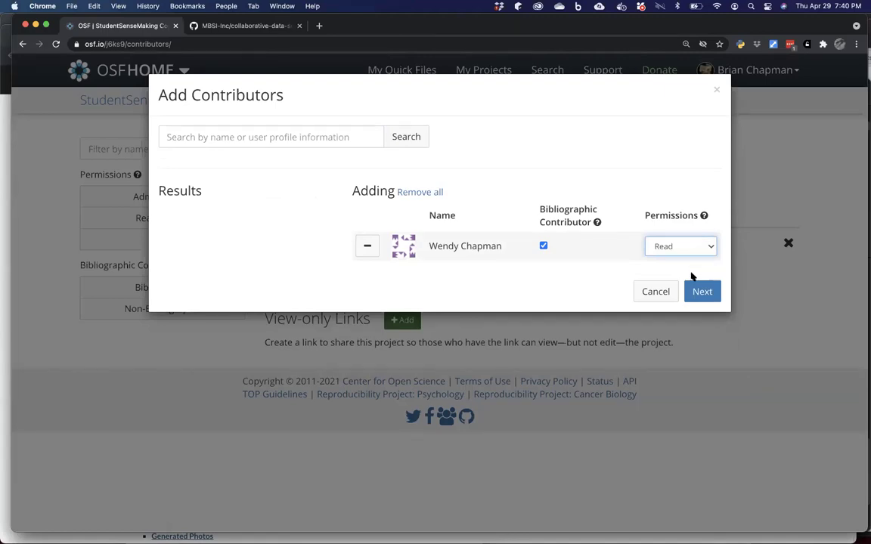
left_click(703, 293)
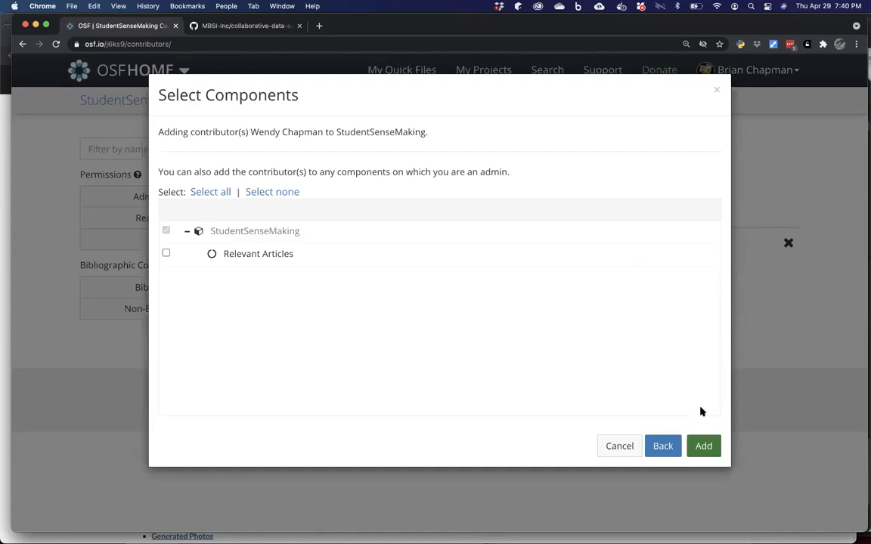
Confirm adding the Read contributor, then view the project's Add-ons and Files pages.
left_click(703, 447)
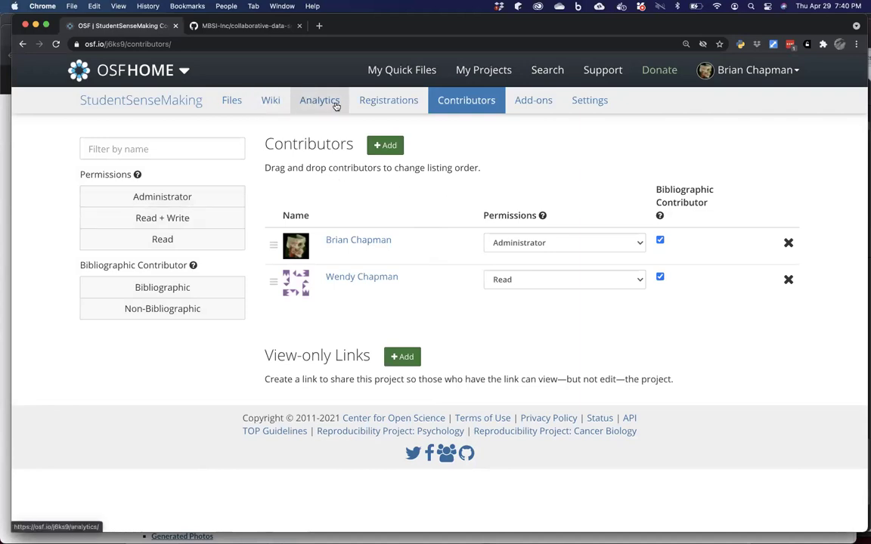
left_click(543, 104)
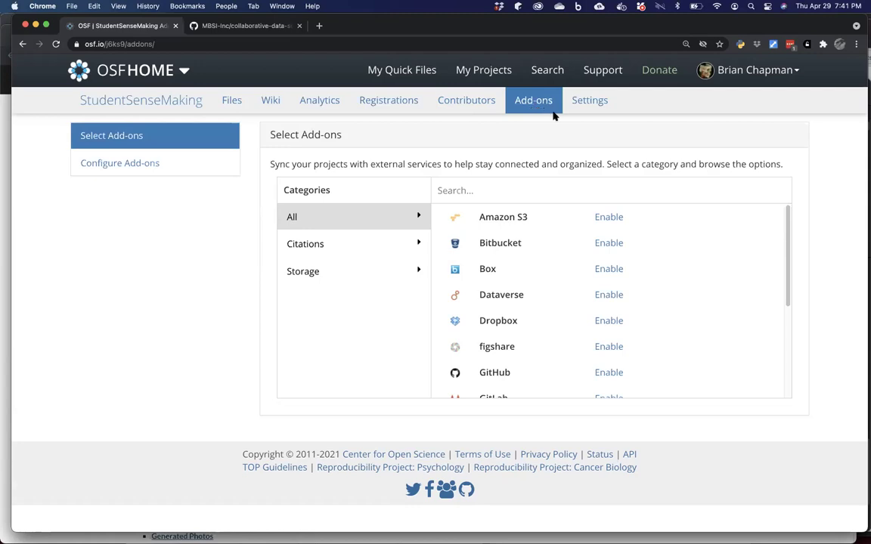
left_click(236, 103)
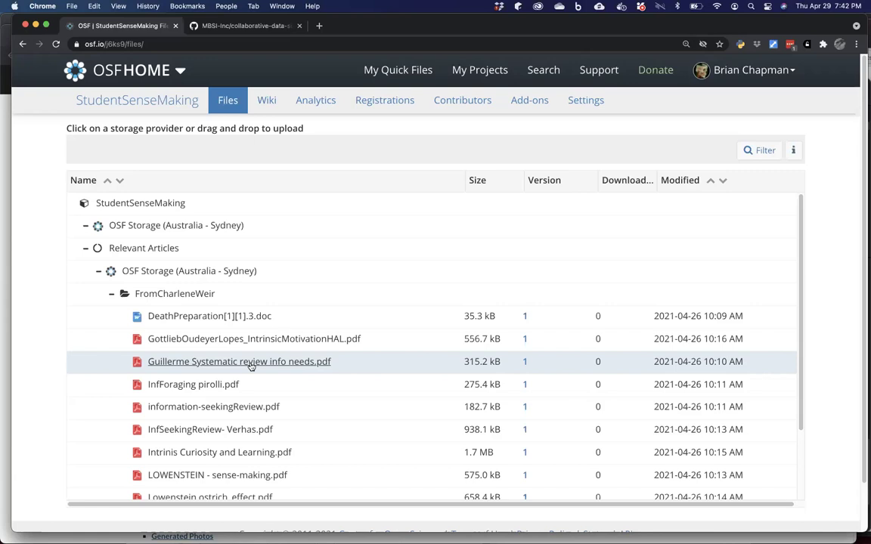
View the systematic review PDF's detail page, then return to My Projects.
left_click(251, 362)
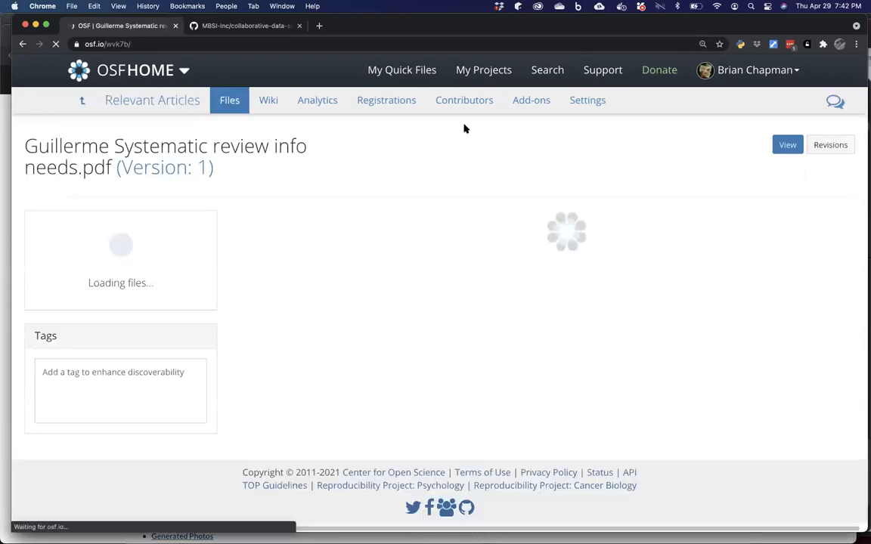
left_click(484, 71)
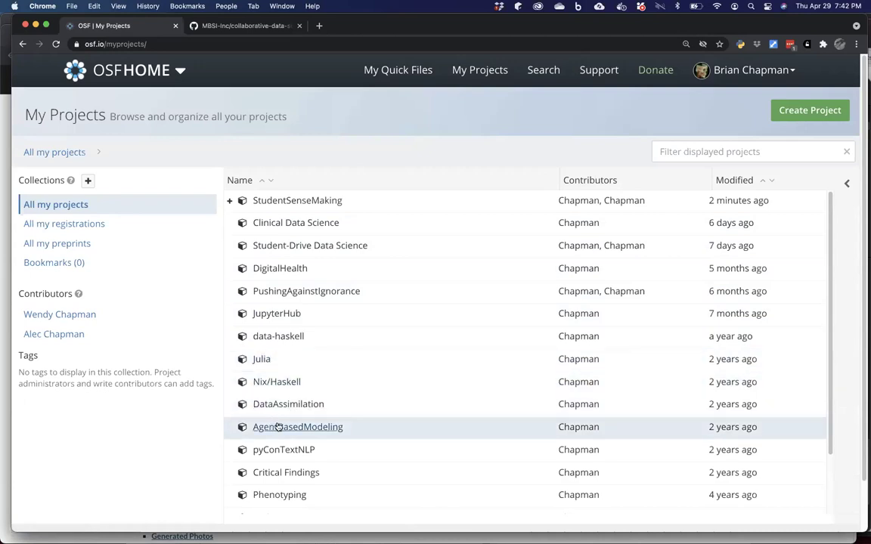
Look over the Critical Findings project page, then return to the GitHub README tab.
left_click(274, 472)
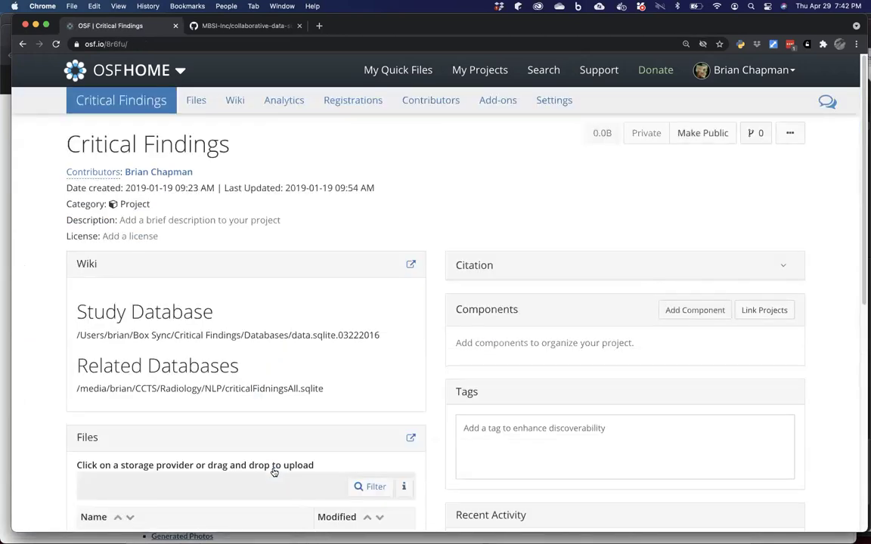
scroll(274, 472, "down", 2)
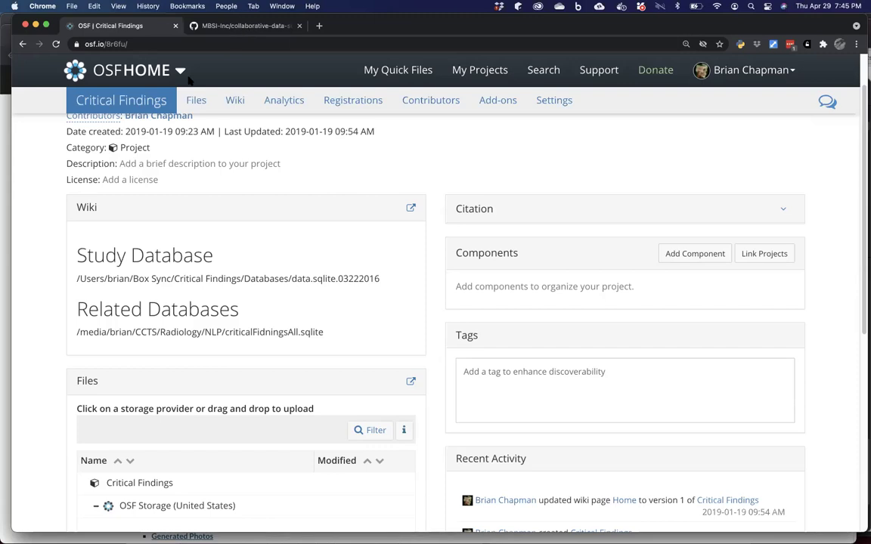
left_click(215, 27)
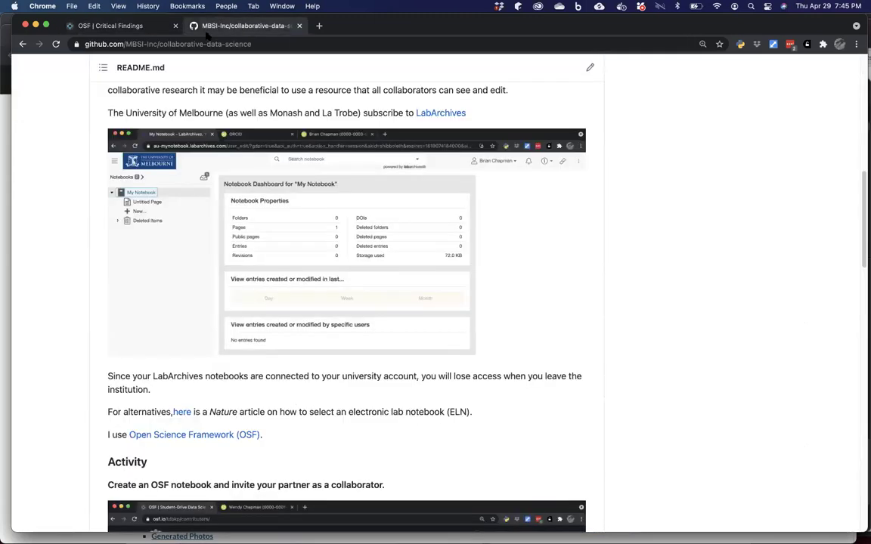
Scroll the README past the OSF screenshots to the 'Replicate your own results' section.
scroll(162, 208, "down", 1)
scroll(163, 208, "down", 5)
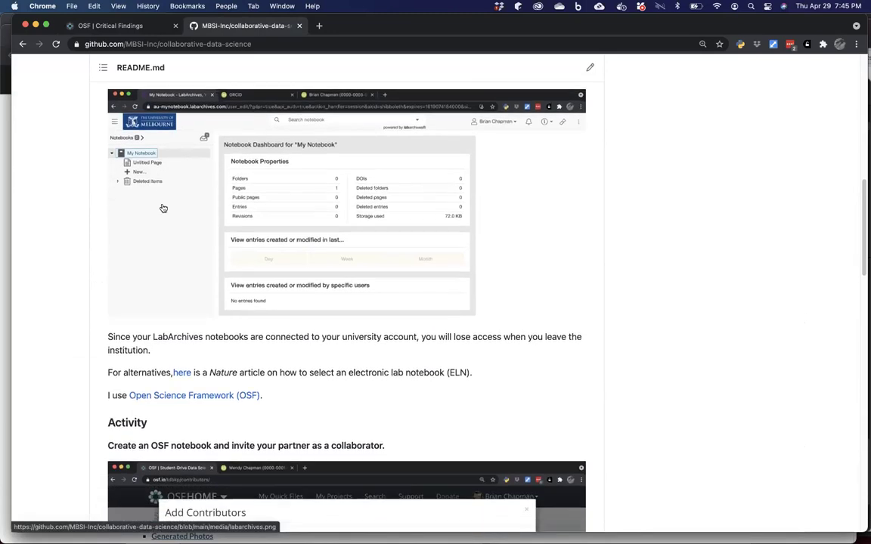
scroll(163, 208, "down", 5)
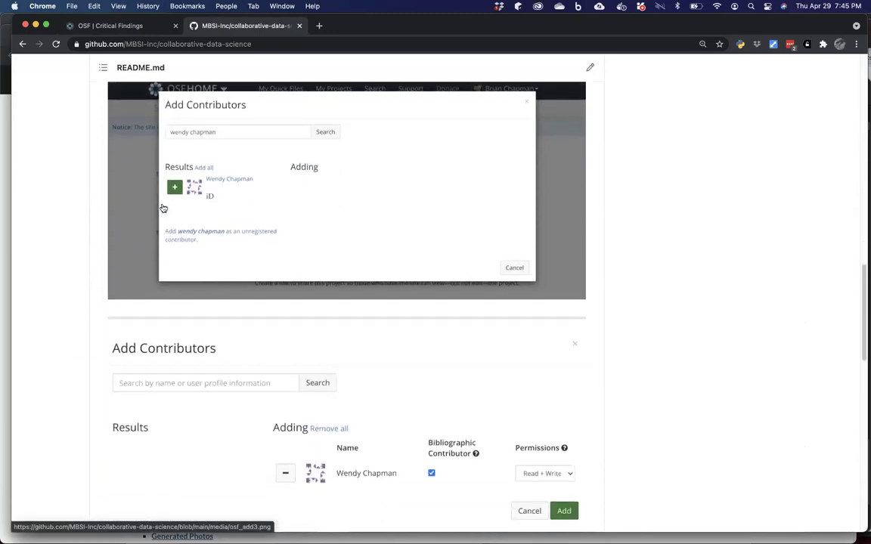
scroll(162, 208, "down", 4)
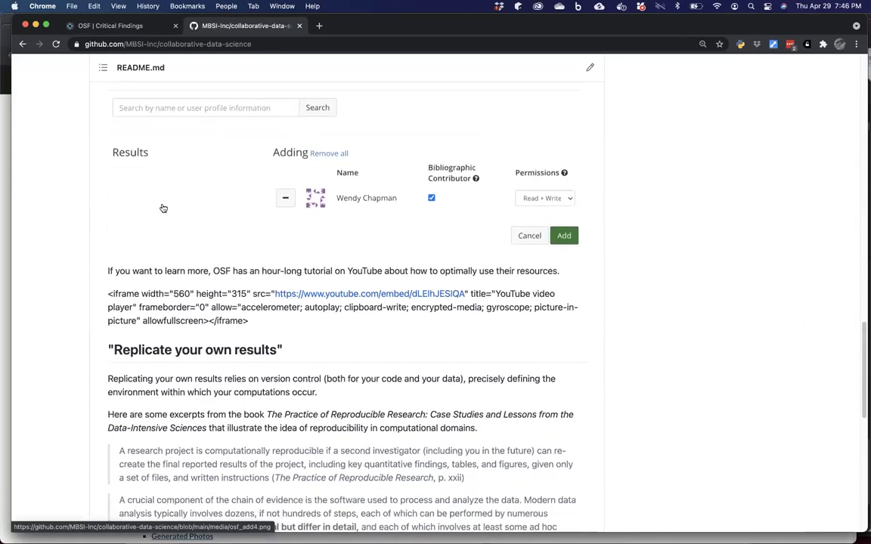
scroll(163, 208, "down", 1)
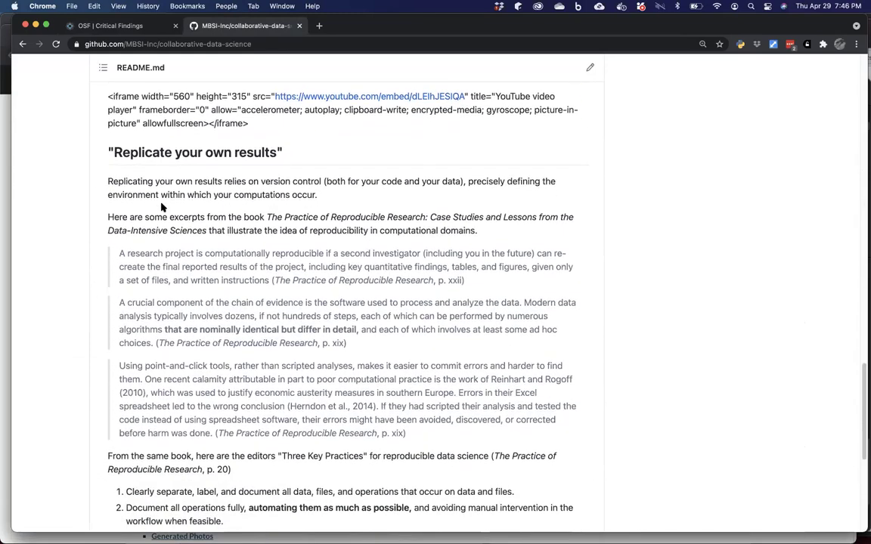
Scroll further down to the editors' Three Key Practices list for reproducible data science.
scroll(161, 207, "down", 2)
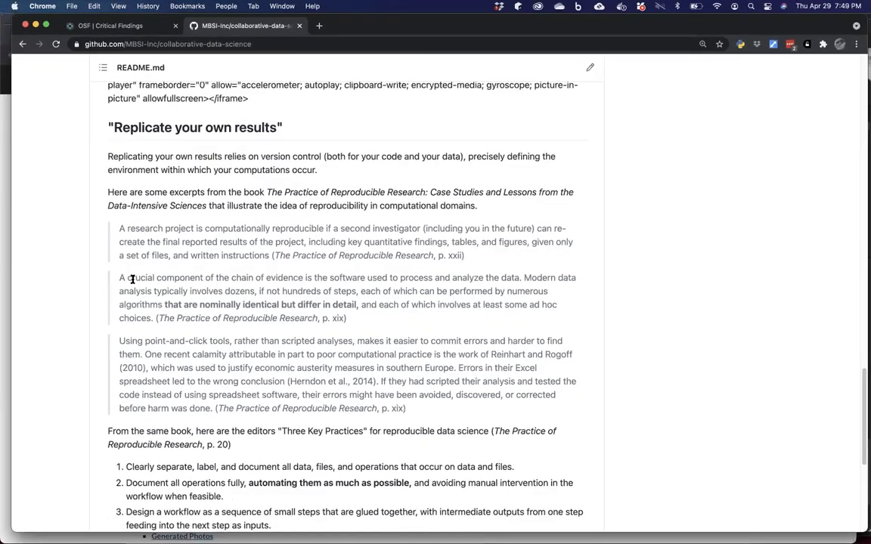
scroll(132, 280, "down", 2)
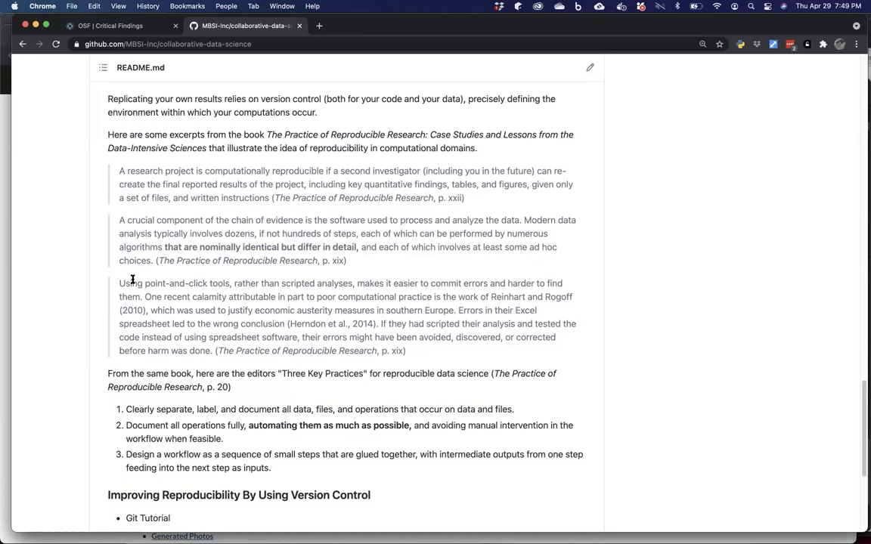
Skim the rest of the README, then go back to the MBSI-Inc repository list.
scroll(132, 280, "down", 2)
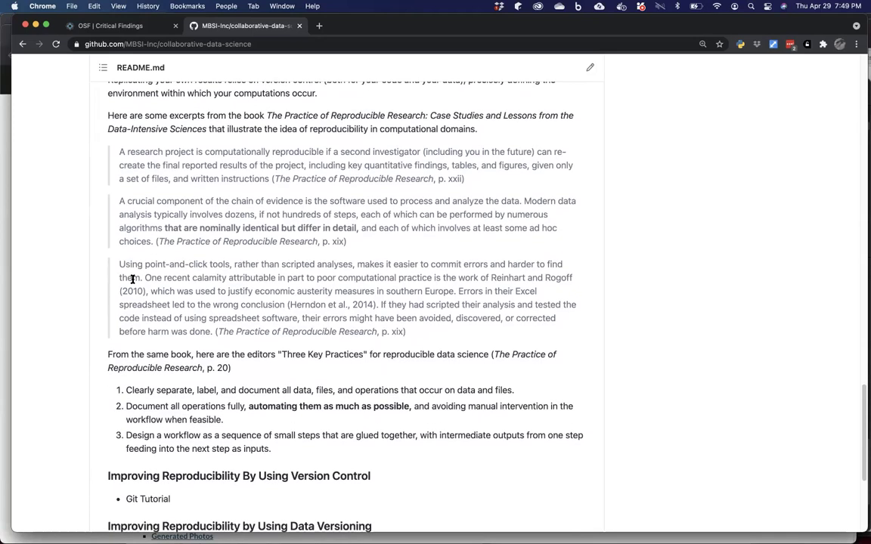
scroll(133, 279, "down", 3)
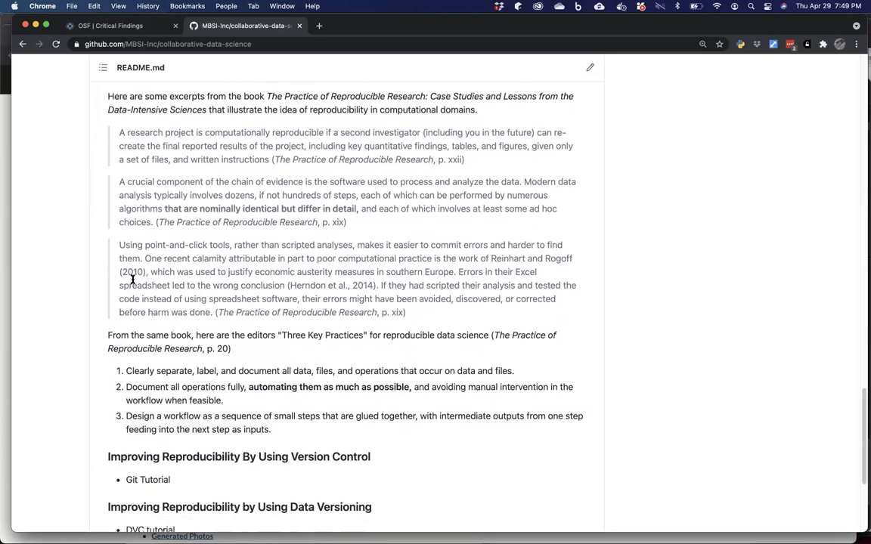
scroll(133, 280, "down", 2)
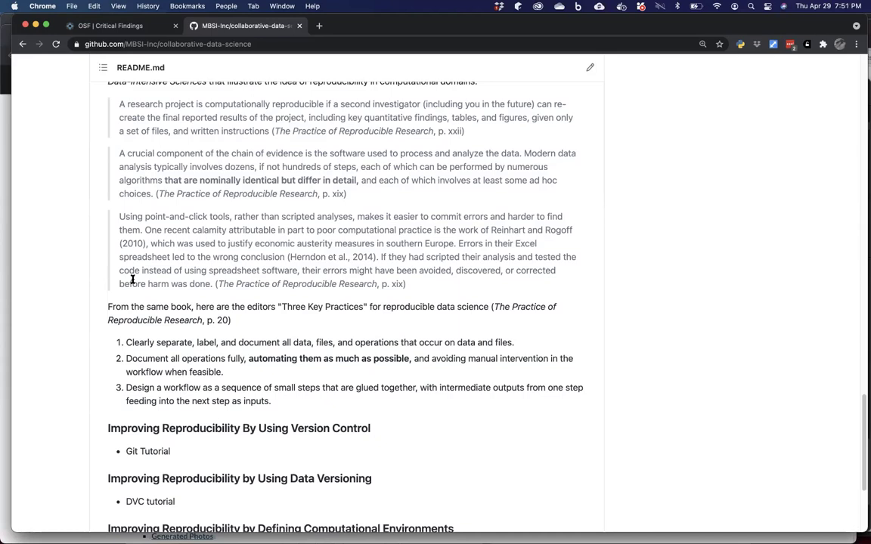
scroll(132, 279, "up", 1)
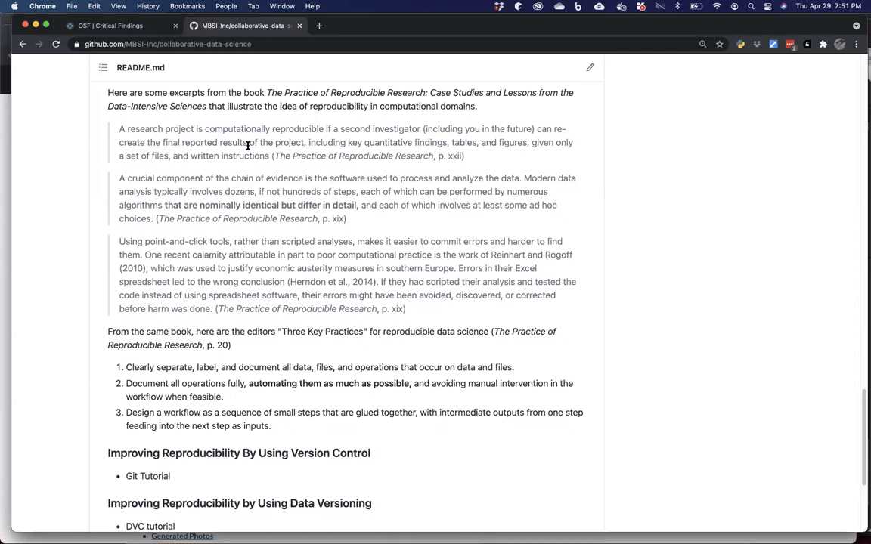
scroll(247, 146, "up", 3)
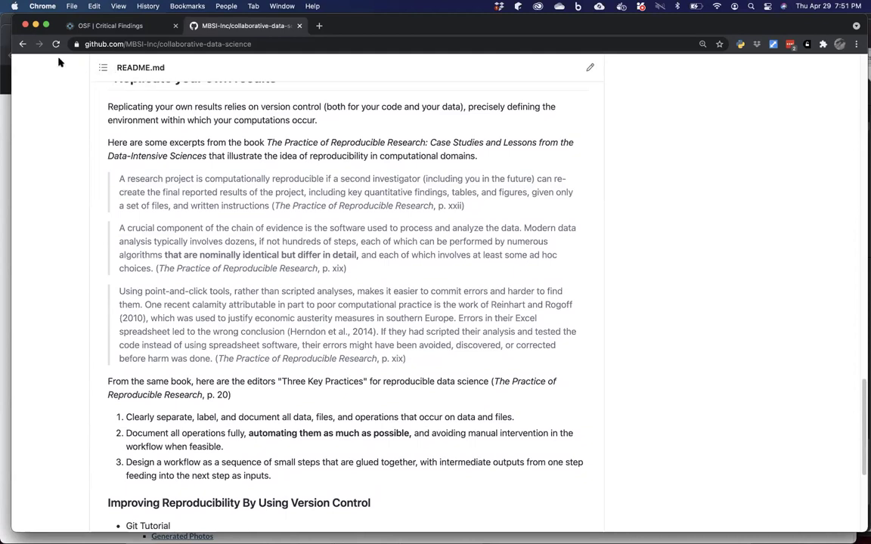
left_click(23, 44)
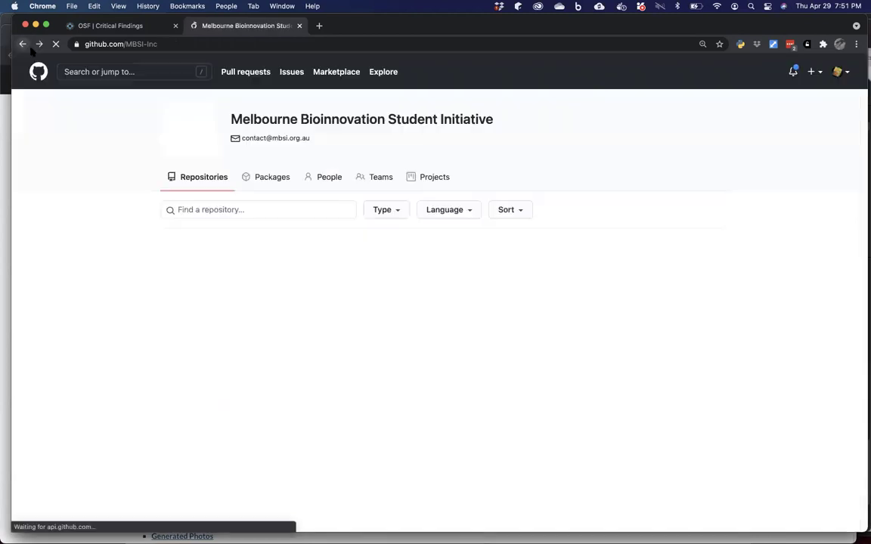
scroll(118, 138, "down", 1)
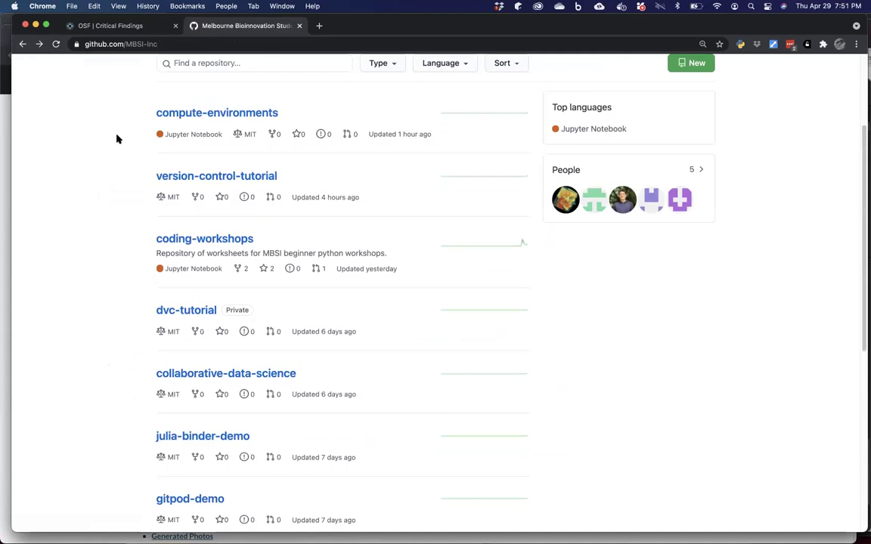
Open version-control-tutorial and scroll to its 'Using Version Control' README on installing Git.
left_click(205, 176)
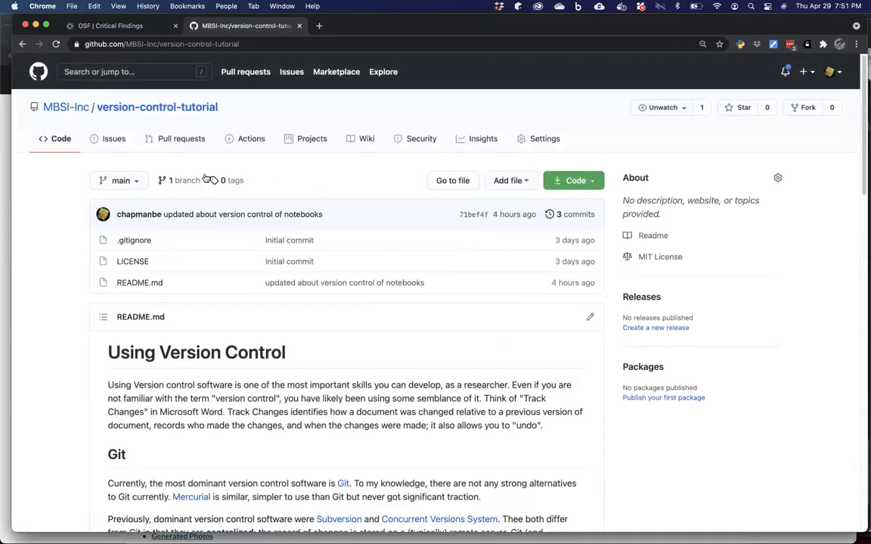
scroll(205, 178, "down", 1)
scroll(205, 178, "down", 3)
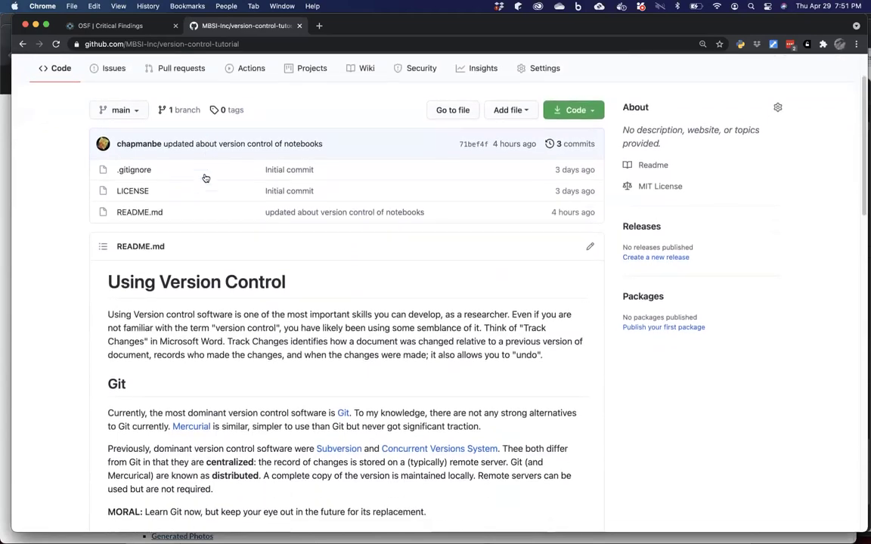
scroll(205, 178, "down", 2)
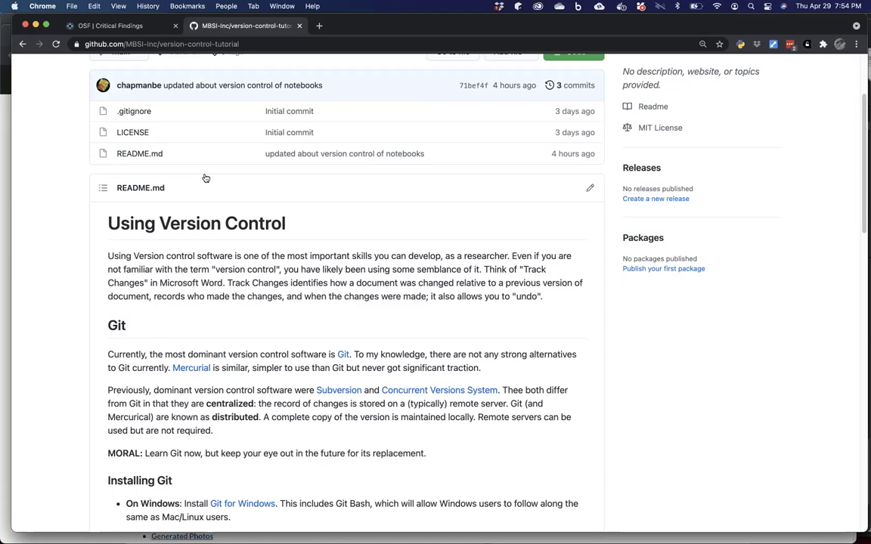
scroll(205, 178, "down", 2)
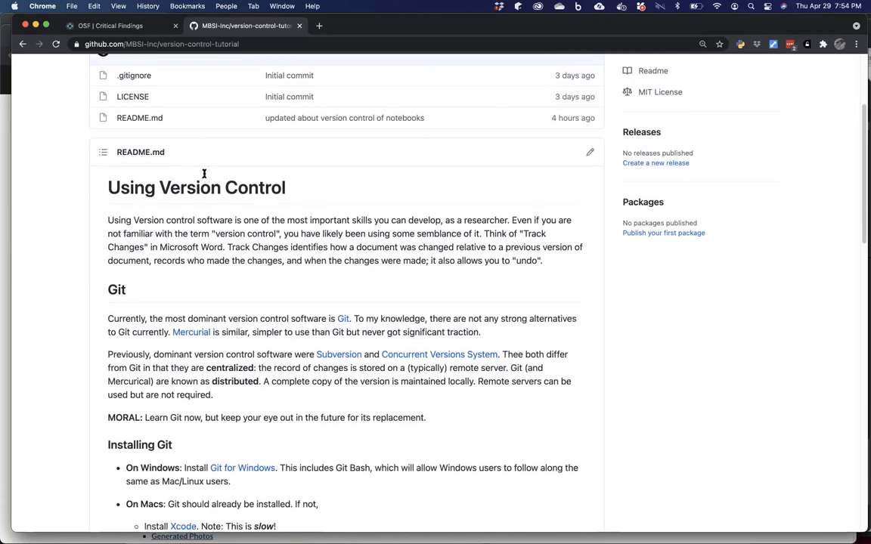
scroll(202, 189, "down", 4)
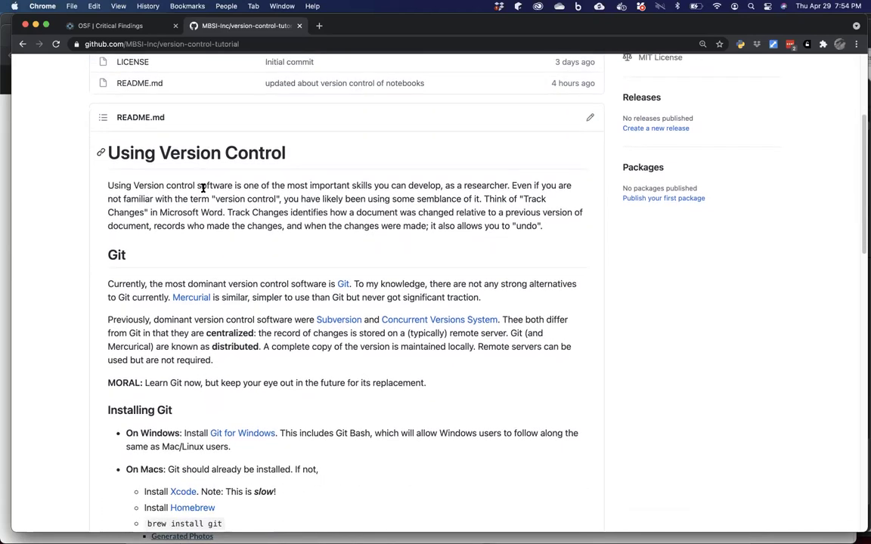
scroll(203, 193, "down", 3)
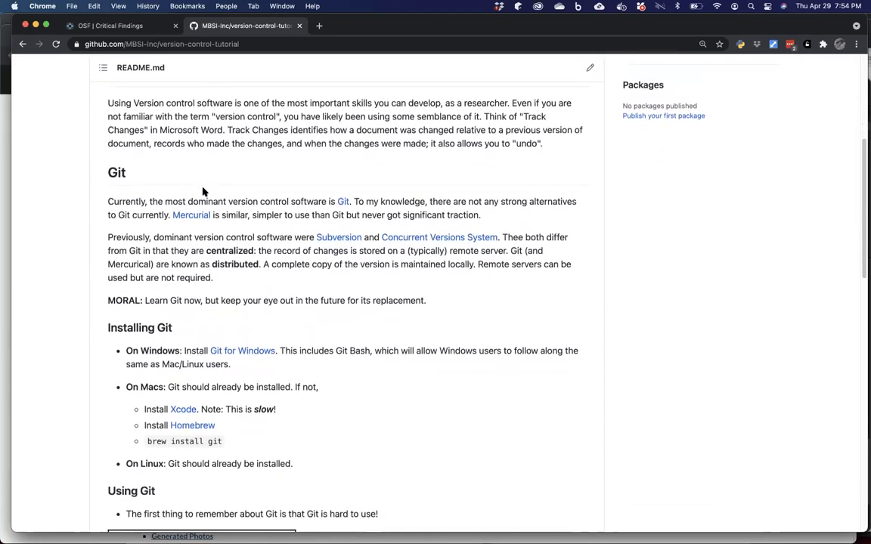
scroll(204, 192, "down", 1)
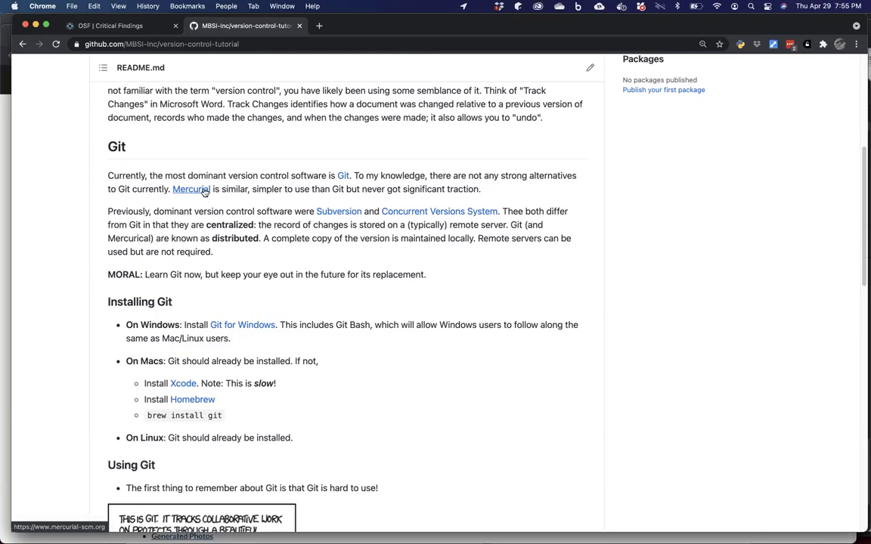
scroll(205, 191, "down", 3)
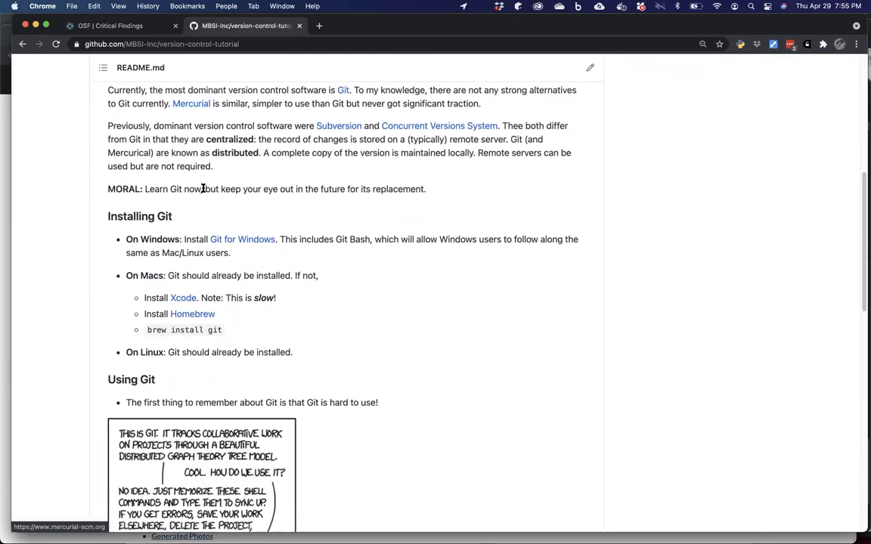
scroll(203, 188, "down", 2)
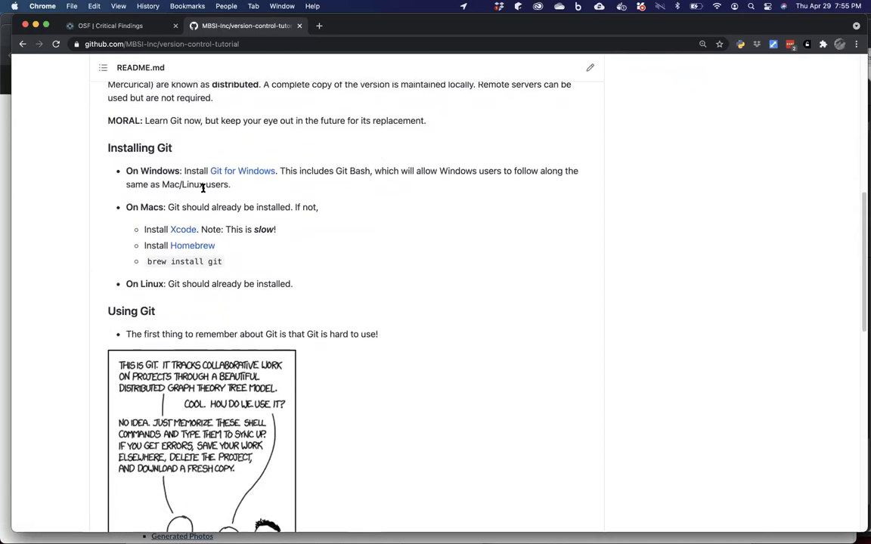
scroll(203, 188, "down", 1)
scroll(203, 188, "down", 2)
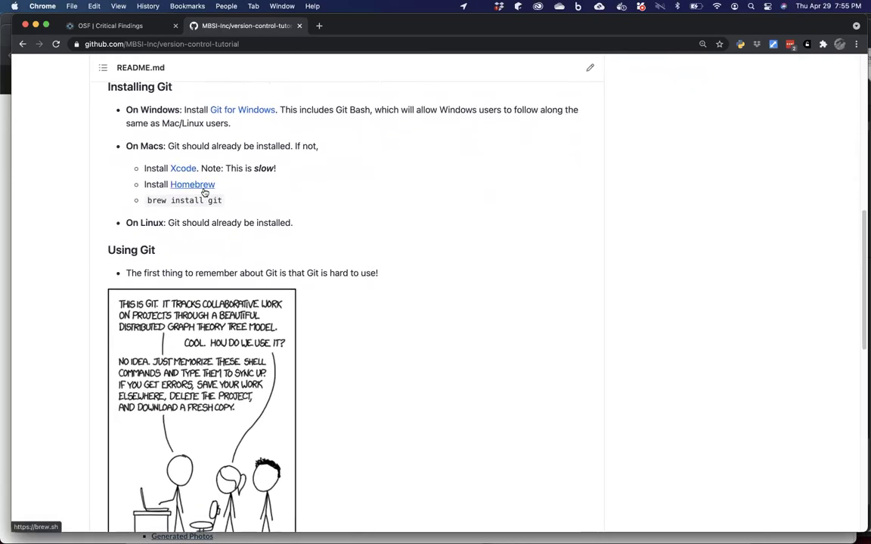
scroll(205, 192, "down", 1)
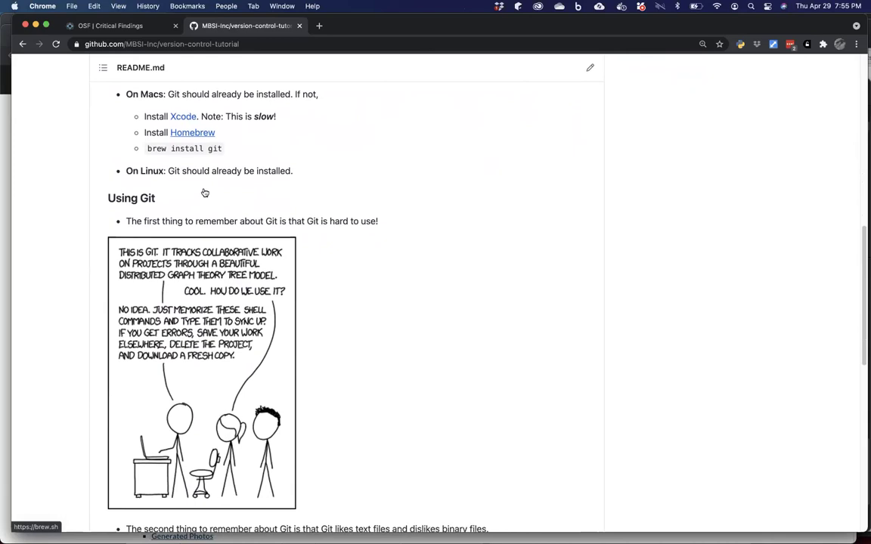
scroll(204, 192, "up", 1)
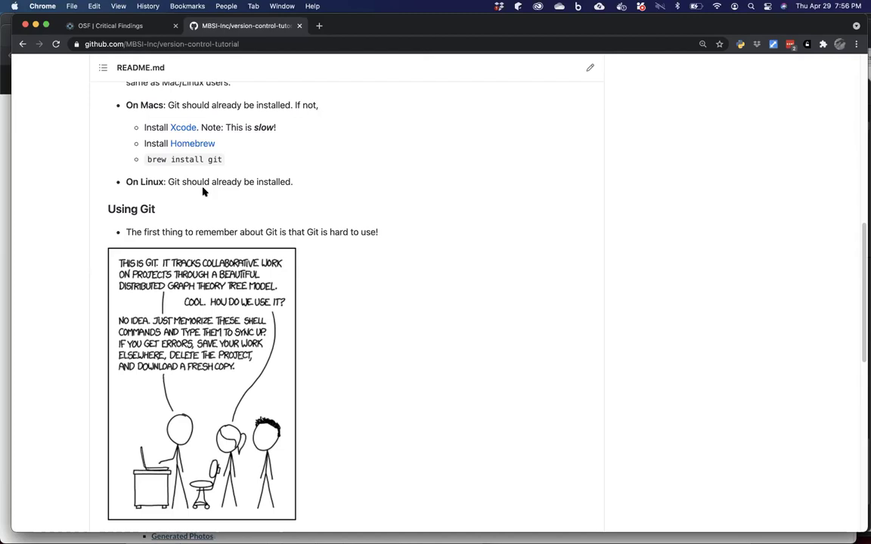
Scroll the README to the xkcd comic and the text vs binary files activity.
scroll(203, 192, "down", 3)
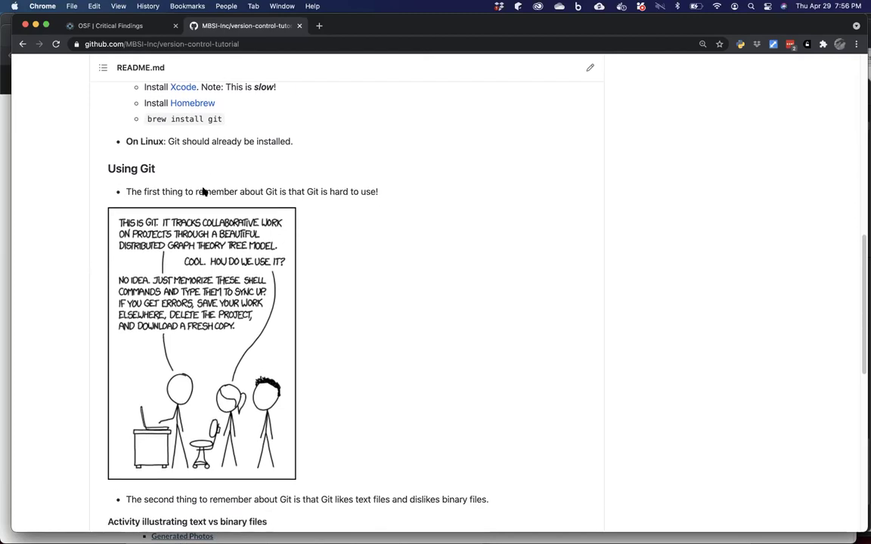
scroll(202, 187, "down", 1)
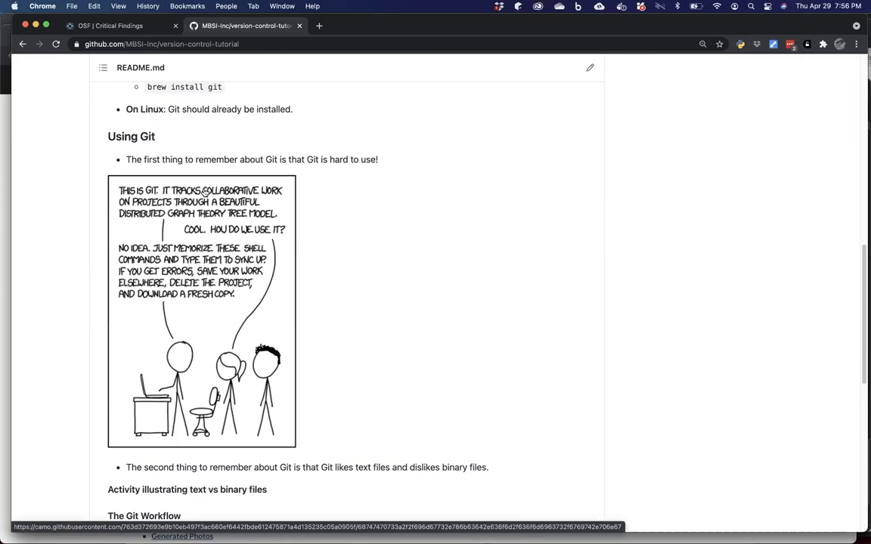
Bring Terminal forward, shift its window left, and list the compute-environments files.
mouse_move(357, 531)
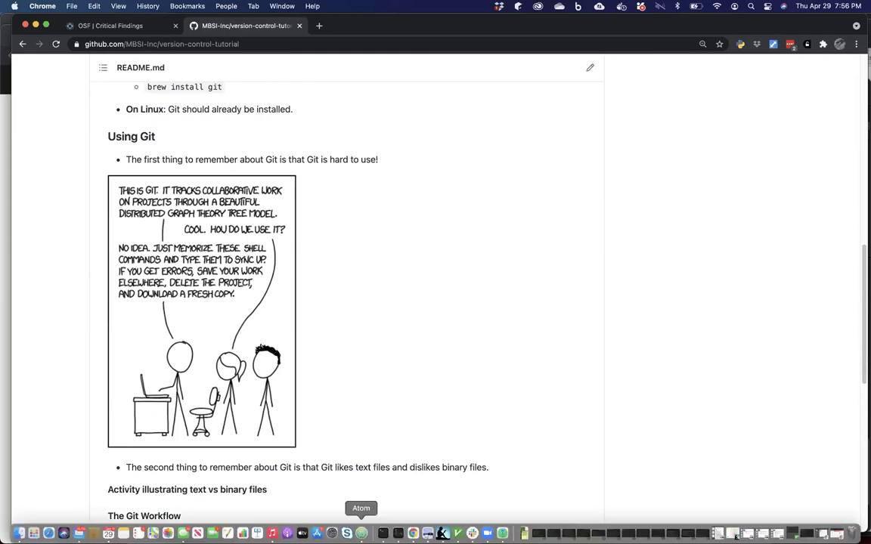
left_click(383, 531)
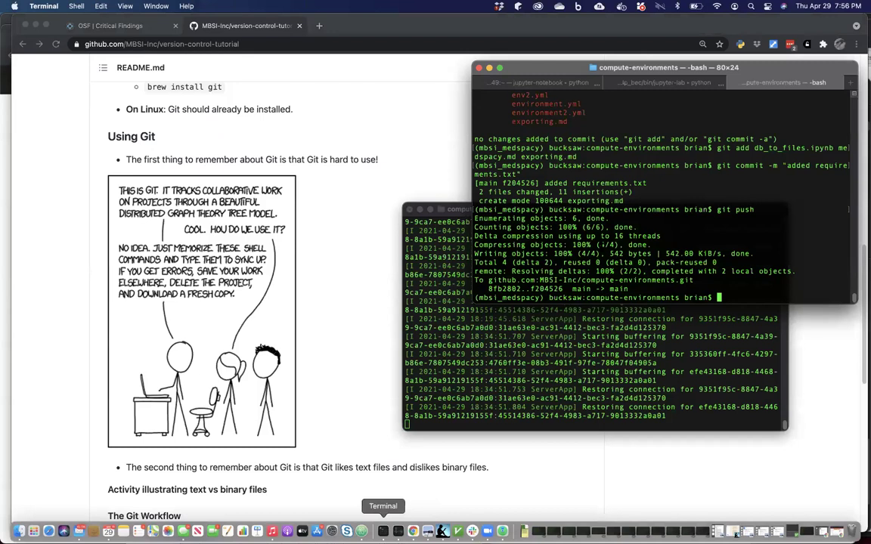
left_click_drag(641, 79, 517, 91)
type("ls")
key("Return")
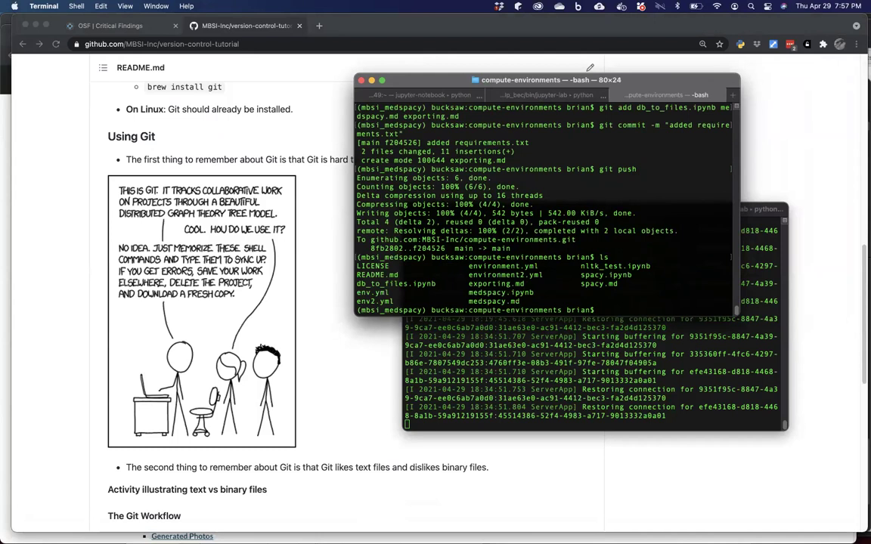
Read exporting.md with more, relist the files, and run git status on the folder.
type("mroe")
key("BackSpace")
key("BackSpace")
key("BackSpace")
key("BackSpace")
key("BackSpace")
type("more ex")
key("Tab")
key("Return")
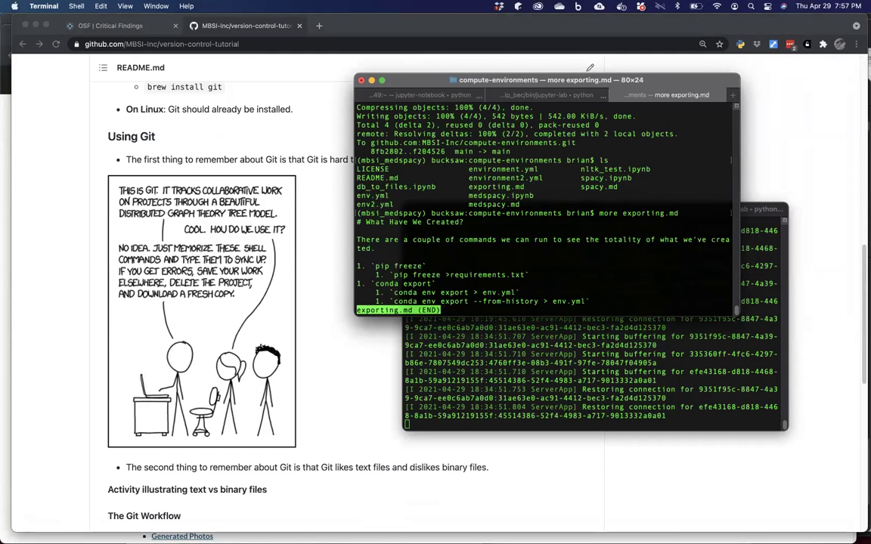
key("q")
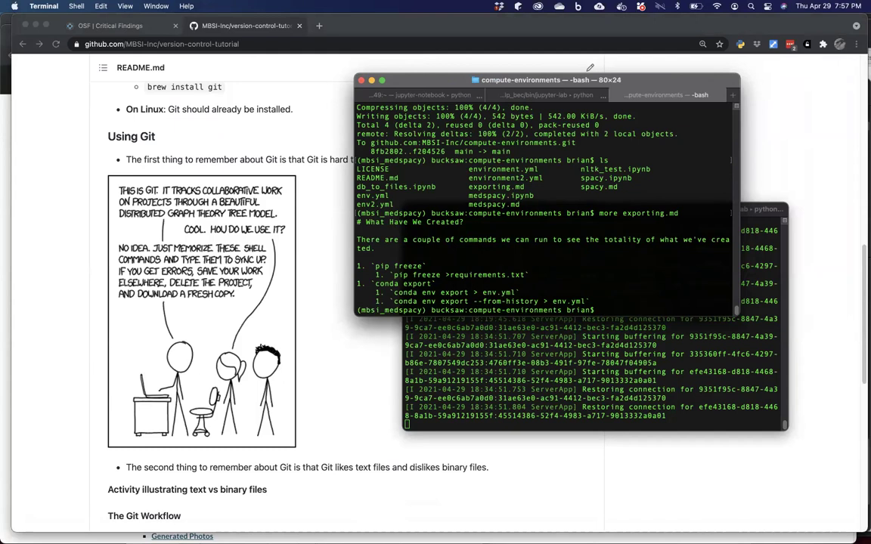
type("ls")
key("Return")
type("git ")
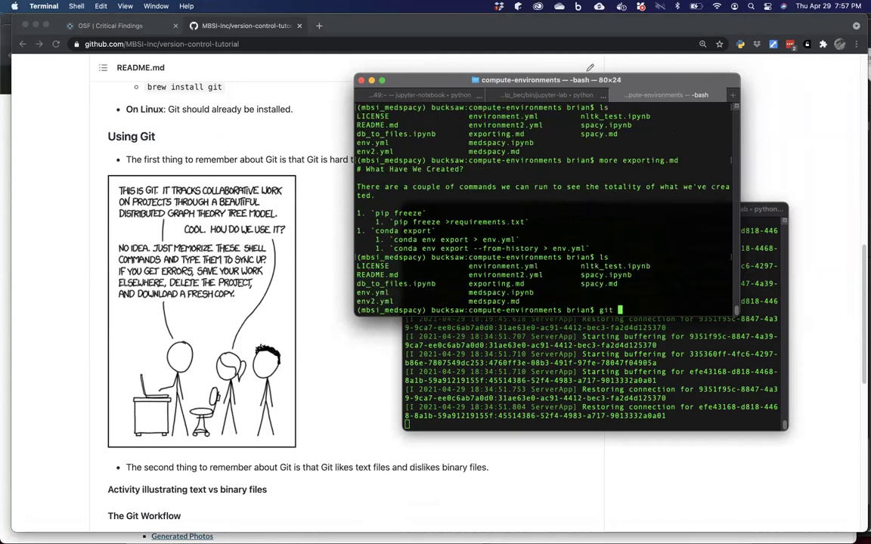
type("status .")
key("Return")
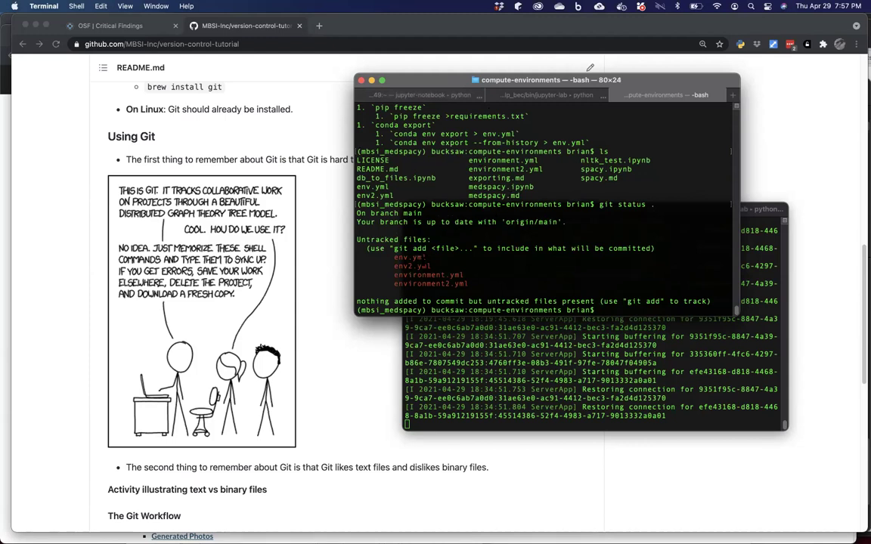
Diff env.yml against env2.yml, scroll through the output, and type the mvim env2.yml command.
type("diff env.yml env2")
key("Tab")
key("Return")
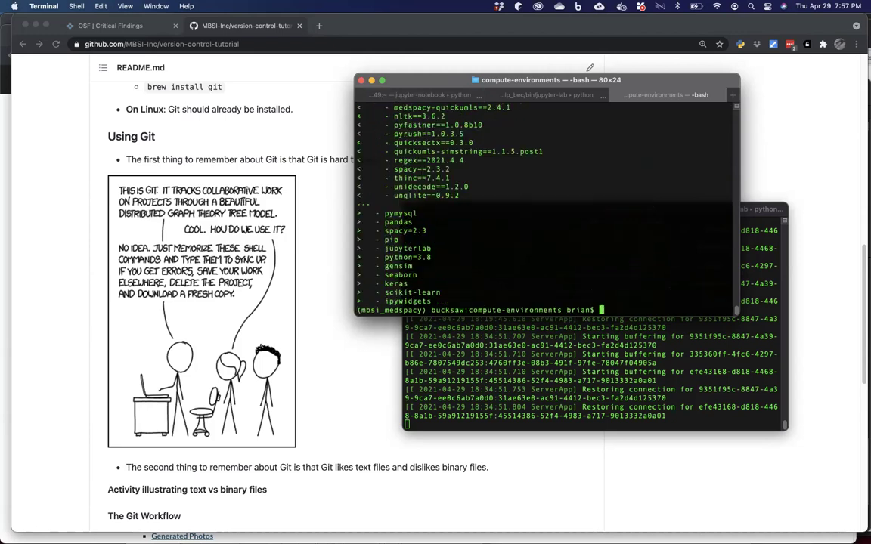
scroll(545, 204, "up", 4)
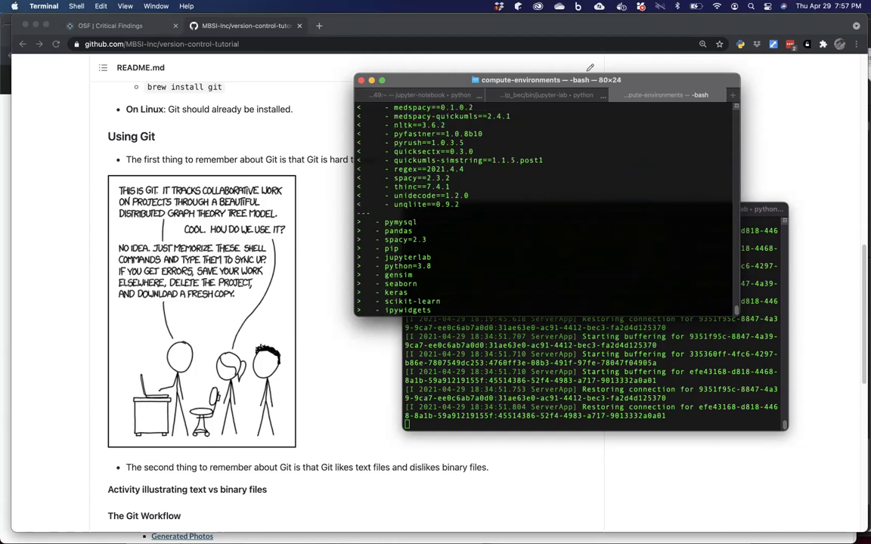
scroll(544, 204, "up", 15)
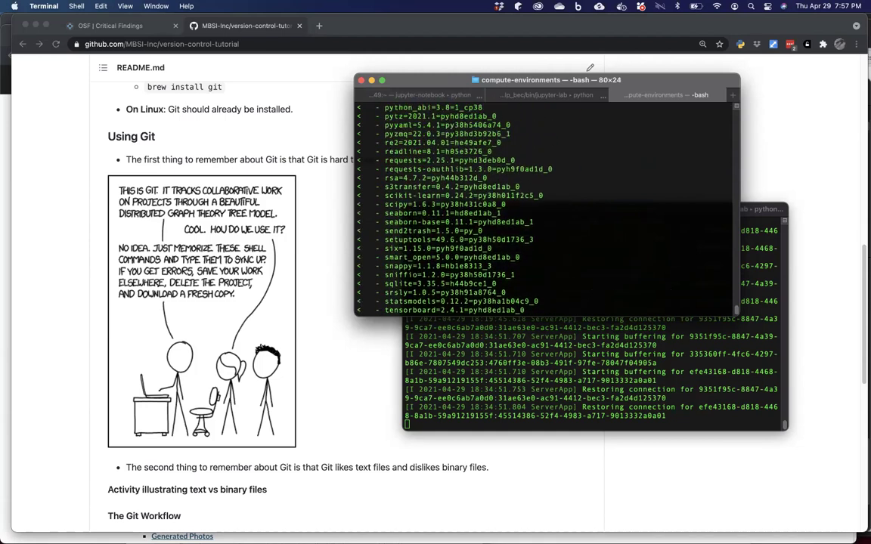
scroll(545, 205, "up", 20)
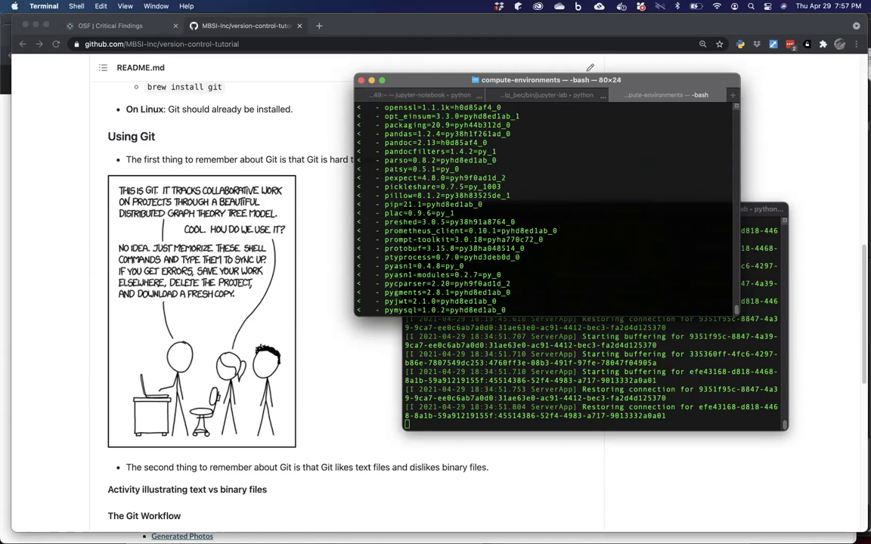
scroll(544, 204, "up", 20)
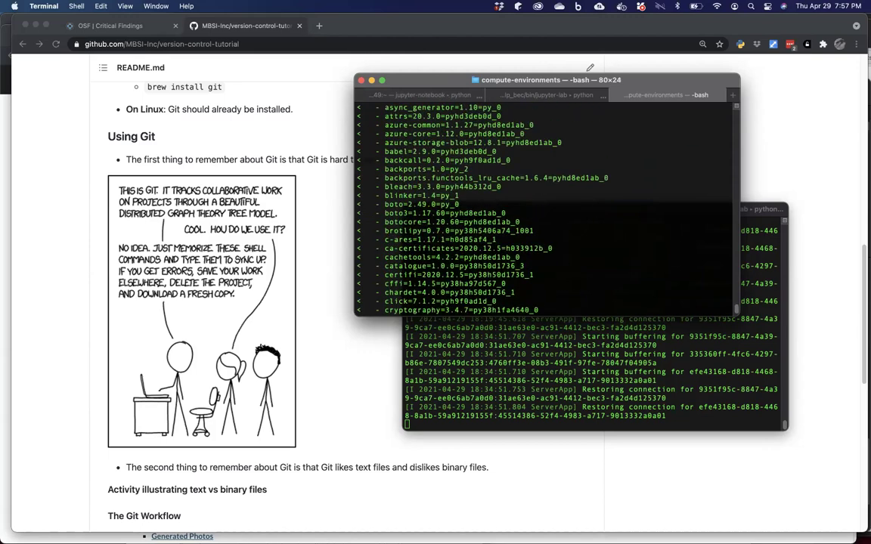
scroll(544, 204, "up", 10)
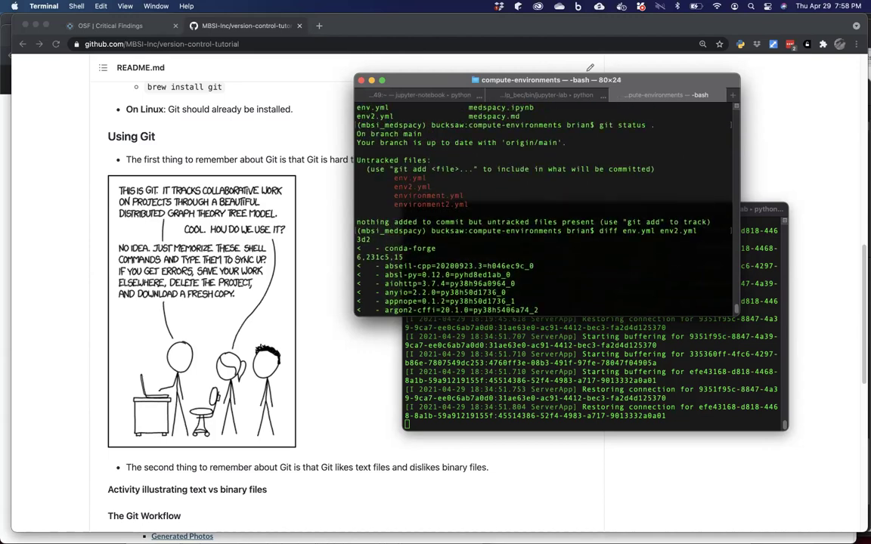
scroll(545, 204, "down", 20)
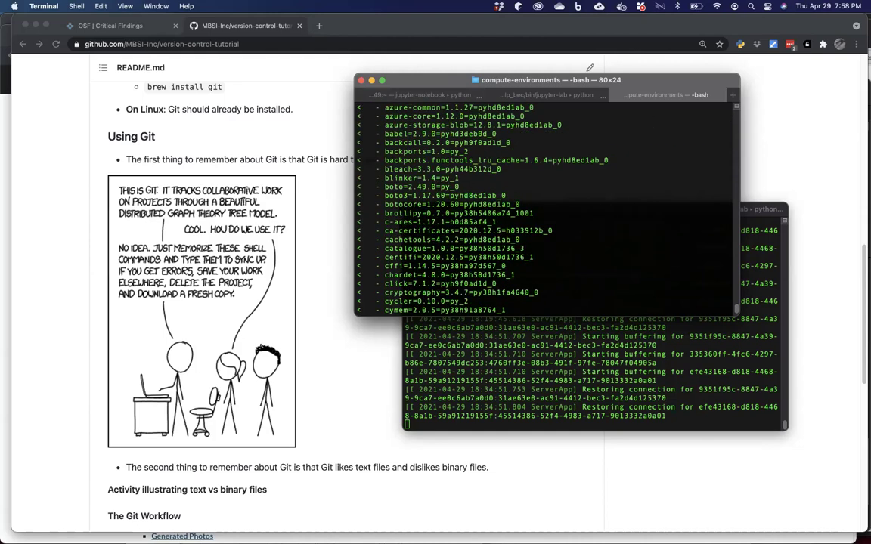
scroll(544, 204, "down", 5)
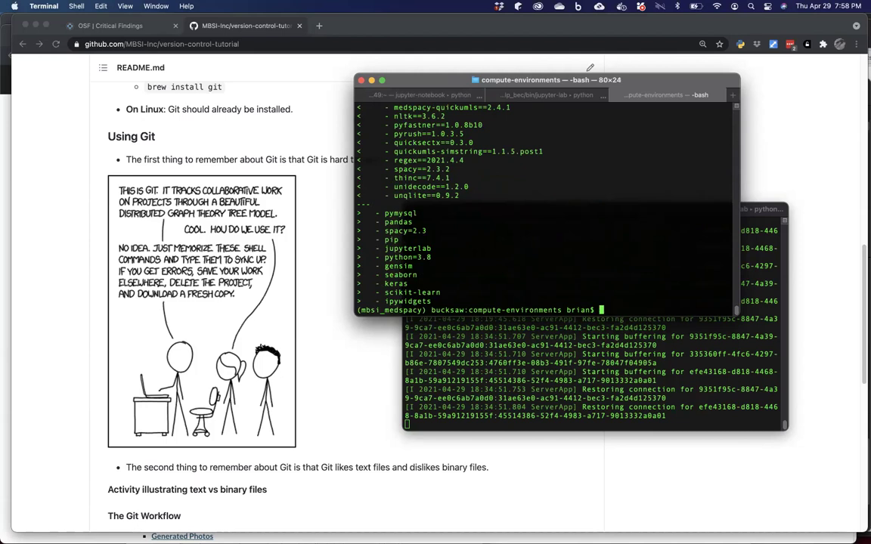
type("mvim env2.yml")
Run mvim env2.yml, abort at the swap-file warning, and switch to the open env2.yml window.
key("Return")
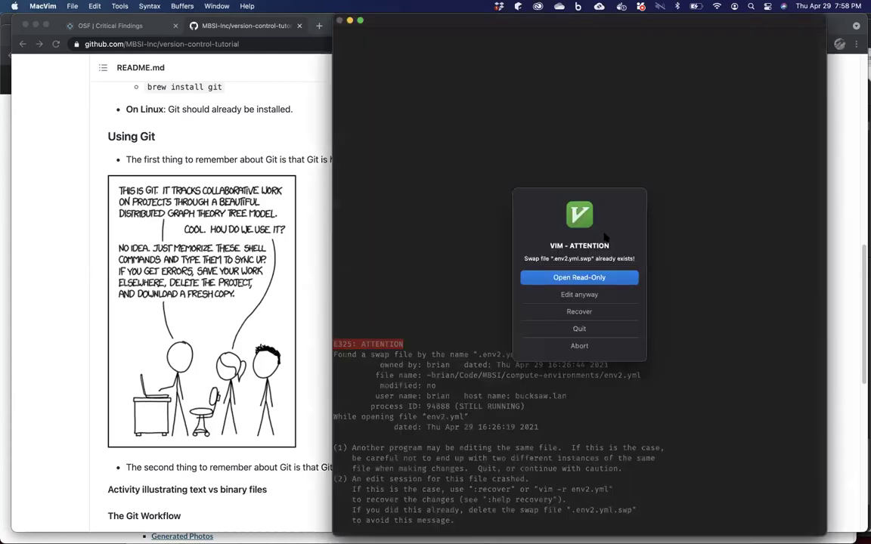
left_click(578, 329)
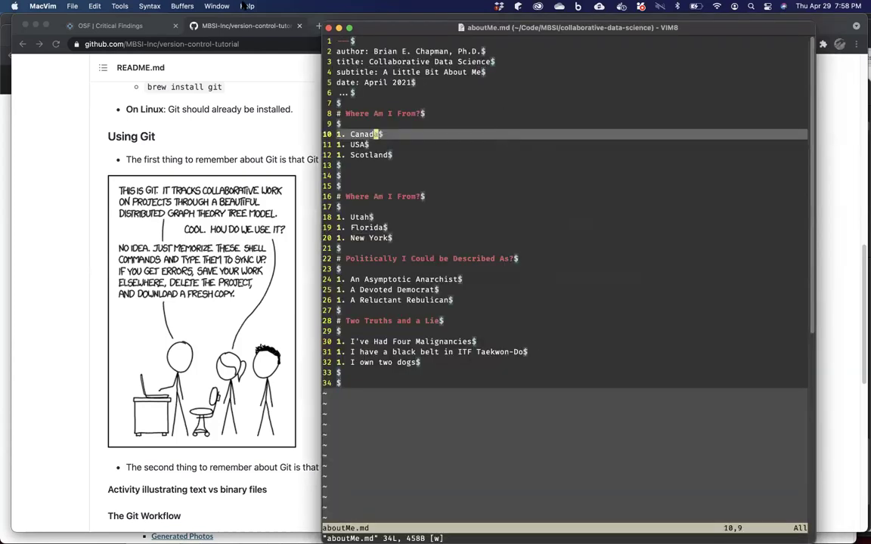
left_click(215, 6)
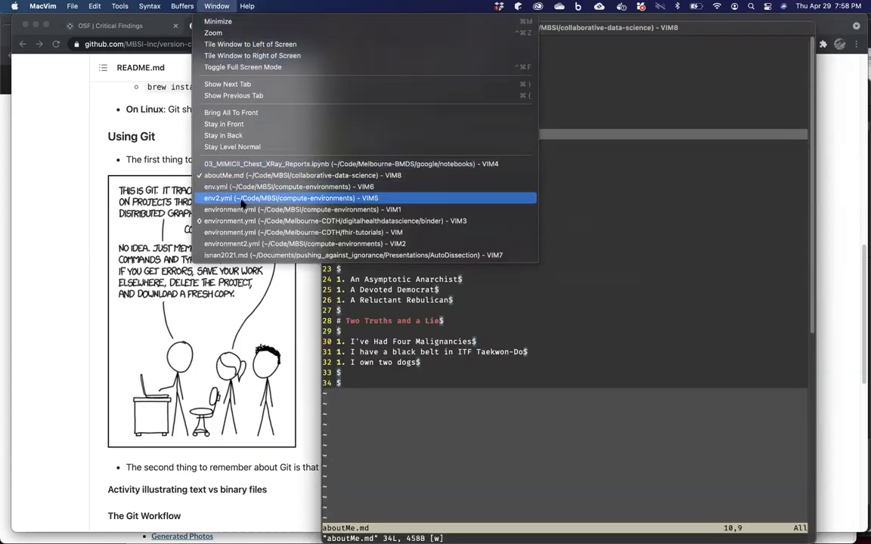
left_click(244, 198)
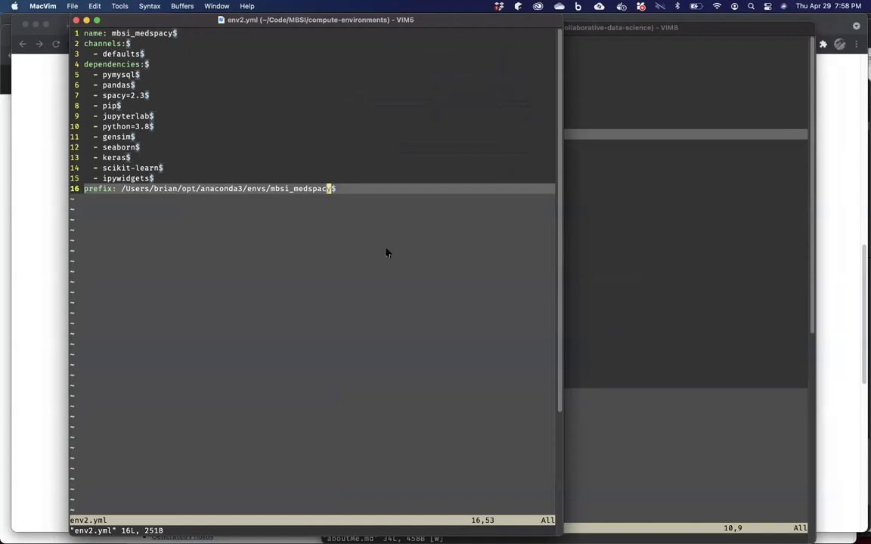
Append a new line '# this is something' at the end of env2.yml.
key("A")
key("Return")
type("-")
key("BackSpace")
key("BackSpace")
type("# this is something")
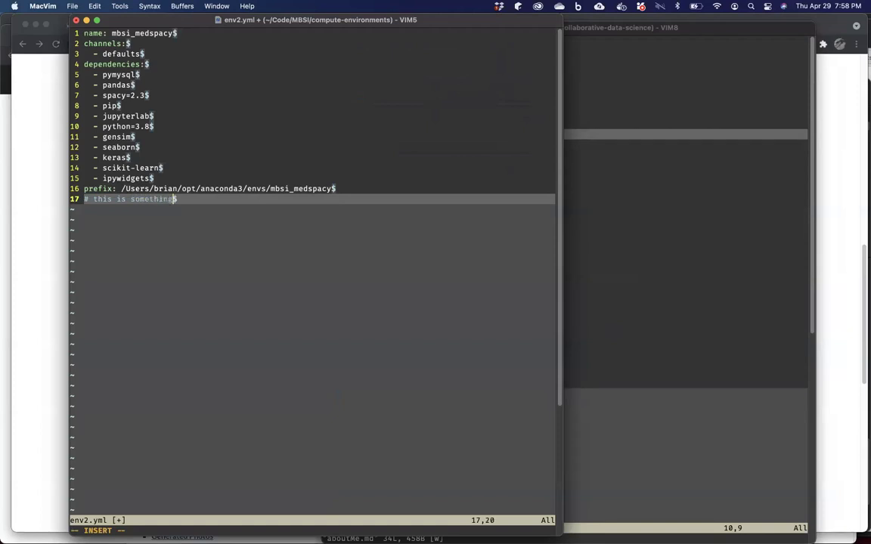
key("Escape")
Write the edit to env3.yml, then return to env2.yml discarding its changes.
type(":w env3.yml")
key("Return")
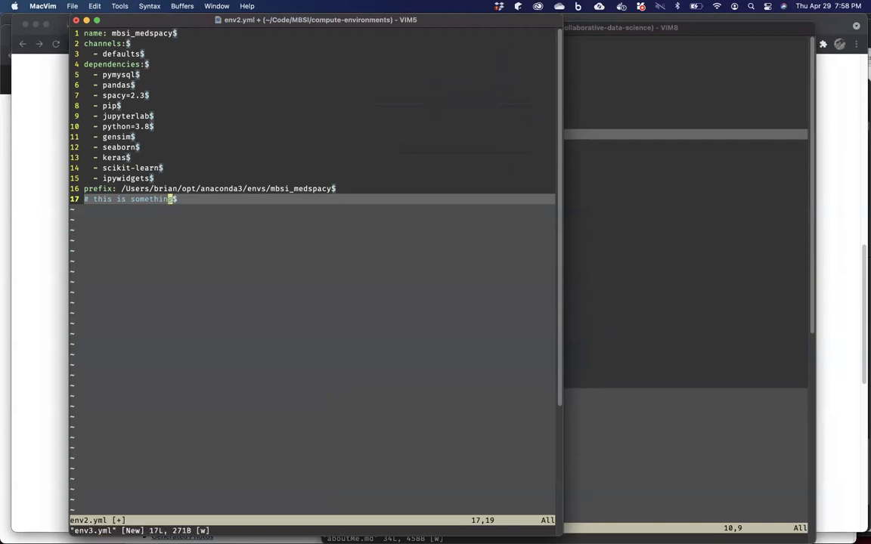
type(":e#")
key("Return")
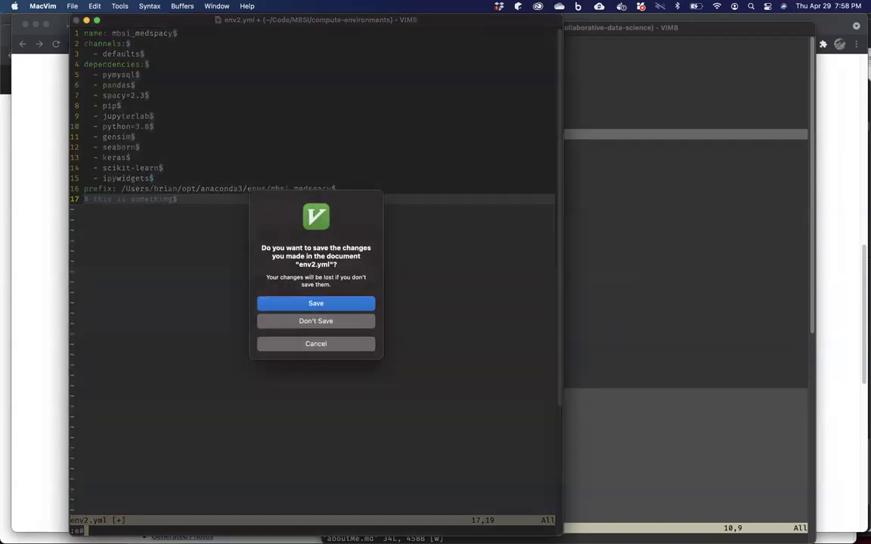
left_click(317, 320)
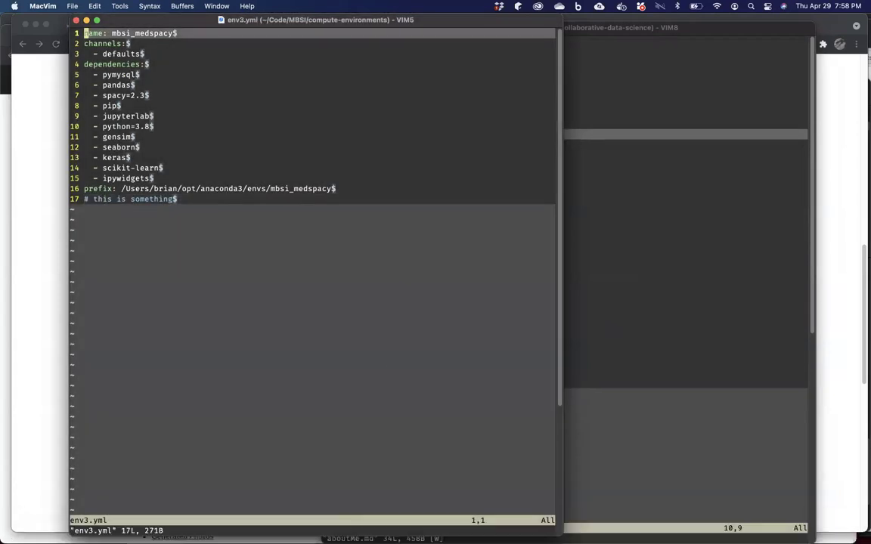
left_click(383, 531)
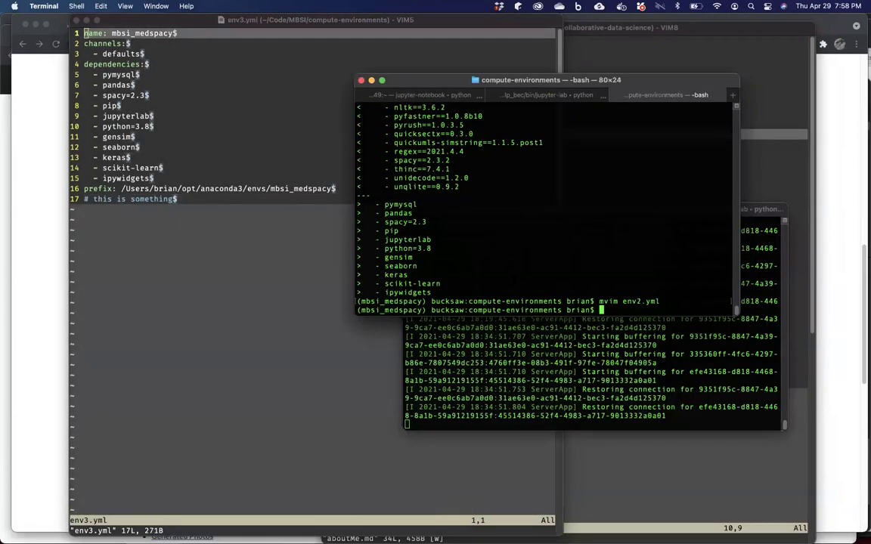
Run diff env2.yml env3.yml, revealing only the added '# this is something' line.
type("diff env2.yml env3.yml")
key("Return")
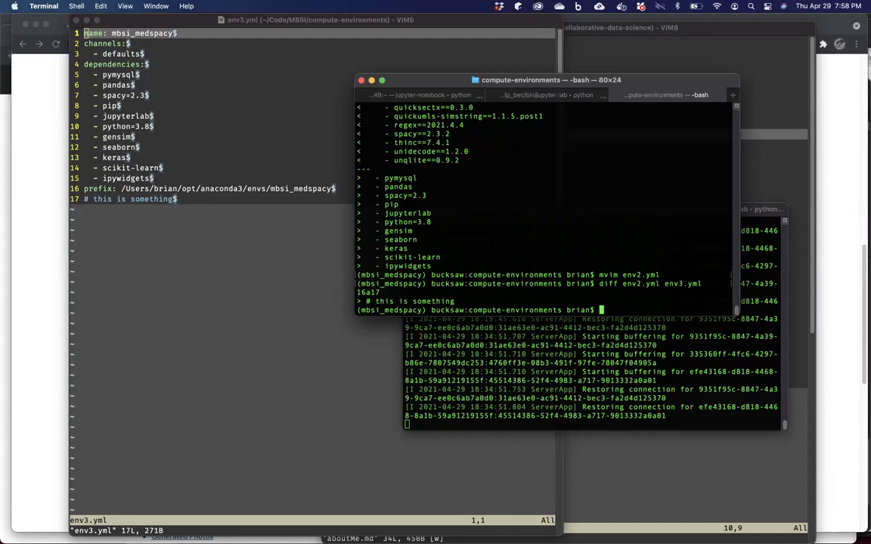
Move to ~/Dropbox and list its PNG files, then only those starting with ct.
type("cd ~/Dropbox/")
key("Return")
type("ls *.png")
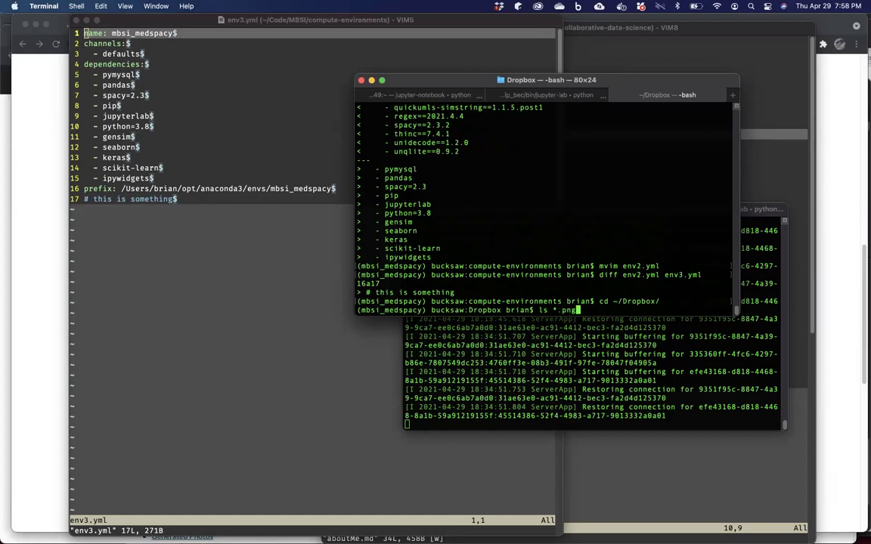
key("Return")
type("ls ")
type("ct^")
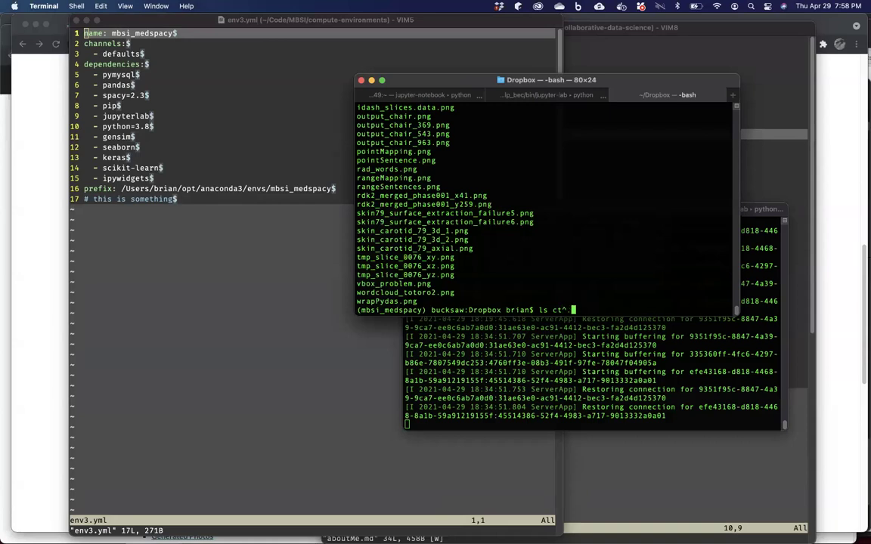
type(".png")
key("Return")
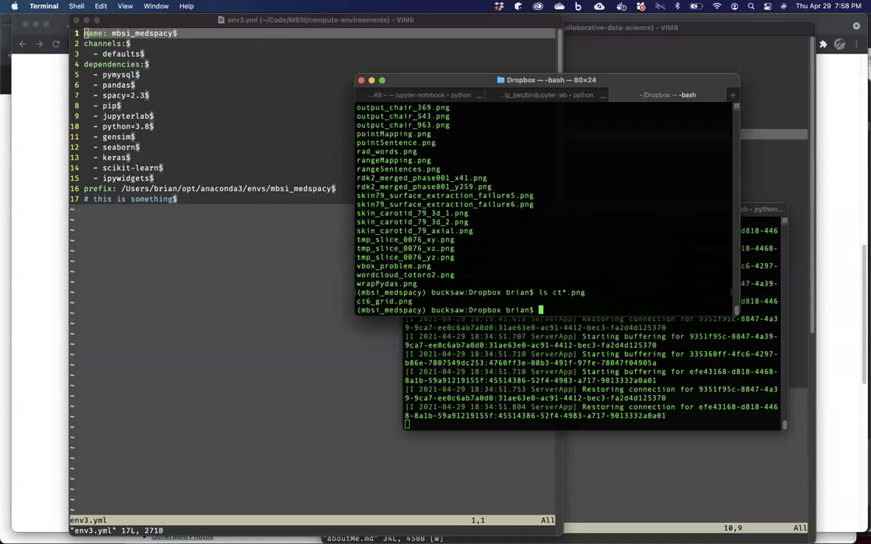
Run git diff on ct6_grid.png and wordcloud_totoro2.png, showing the binary files differ.
type("git diff ct6")
key("super+shift+m")
type("_")
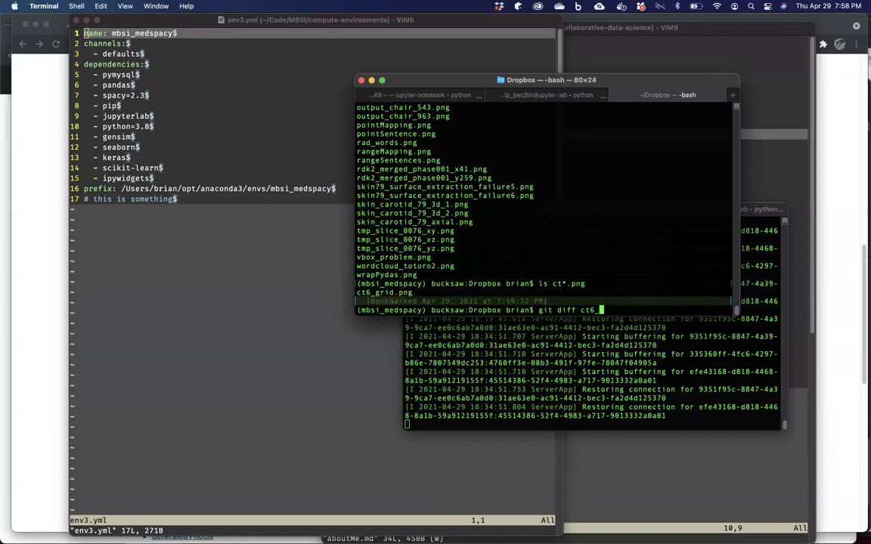
type("grid.png")
type(" wrodclou")
key("Tab")
key("BackSpace")
key("BackSpace")
key("BackSpace")
key("BackSpace")
key("BackSpace")
key("BackSpace")
key("BackSpace")
type("ord")
key("Tab")
type("cl")
key("Tab")
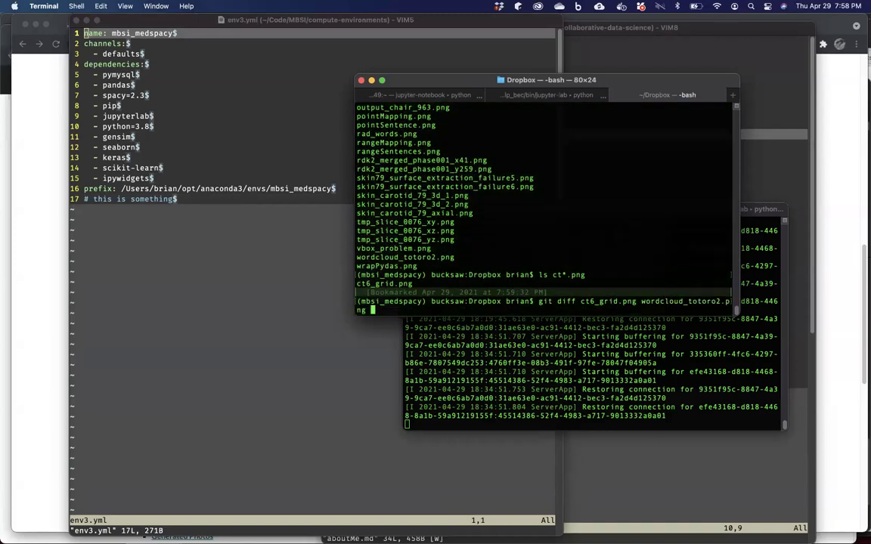
key("Return")
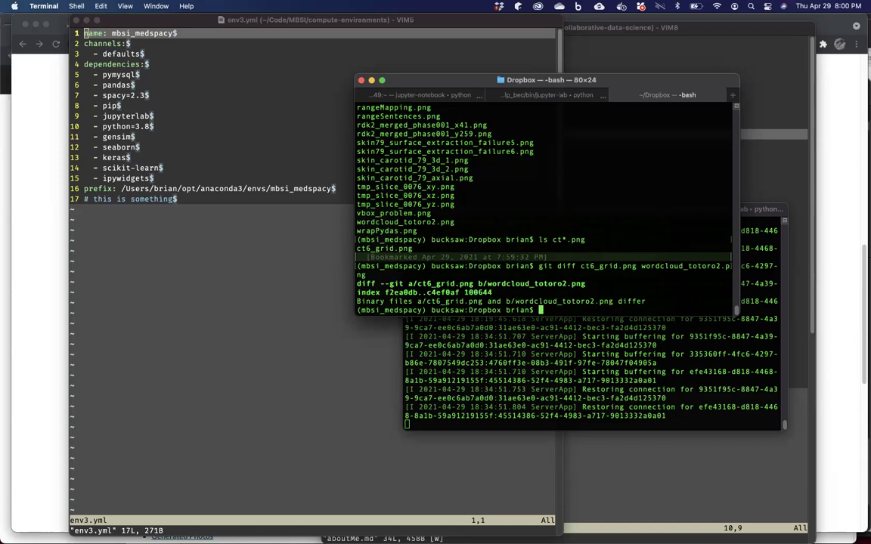
Scroll the GitHub tutorial README down to its Git Workflow and Git Practice sections.
left_click(50, 266)
scroll(195, 202, "down", 3)
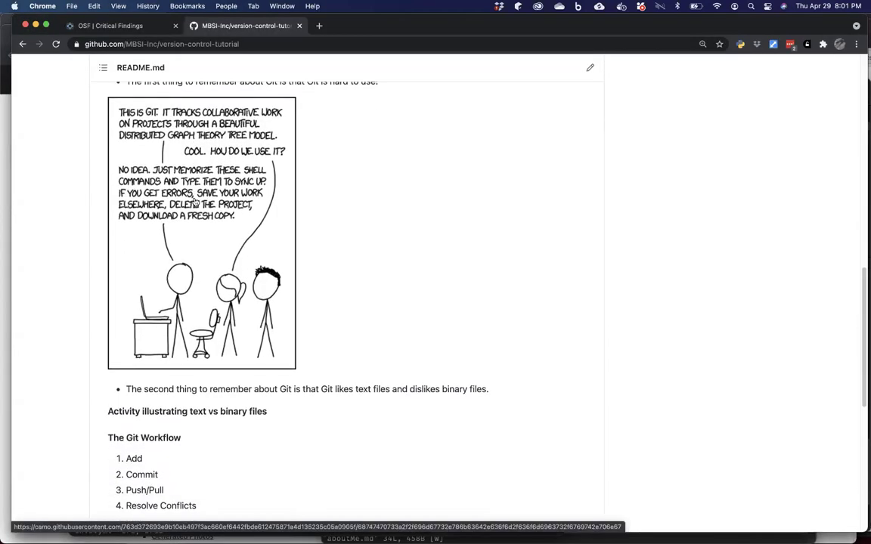
scroll(195, 203, "down", 2)
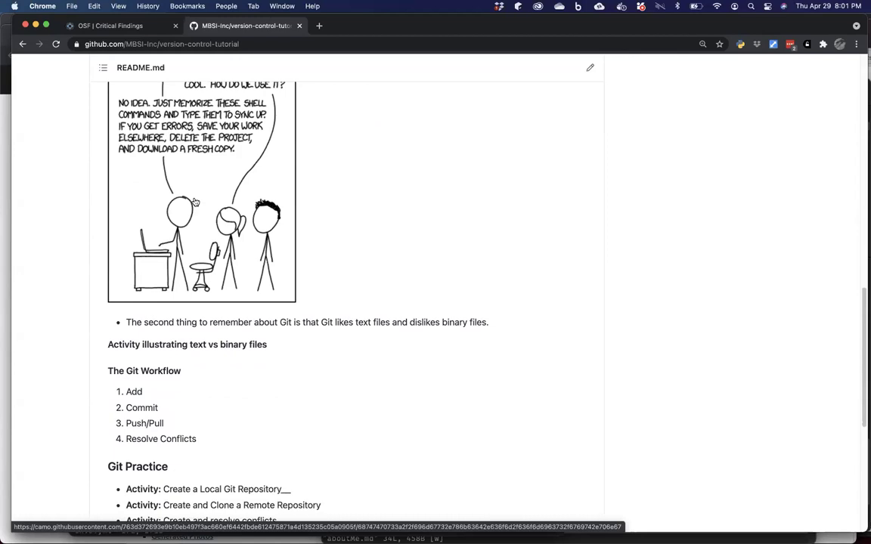
mouse_move(181, 531)
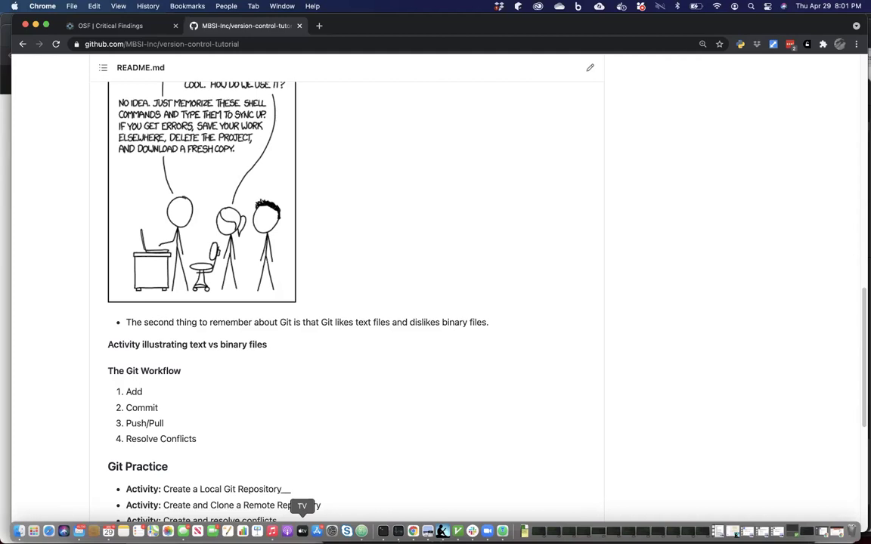
left_click(383, 532)
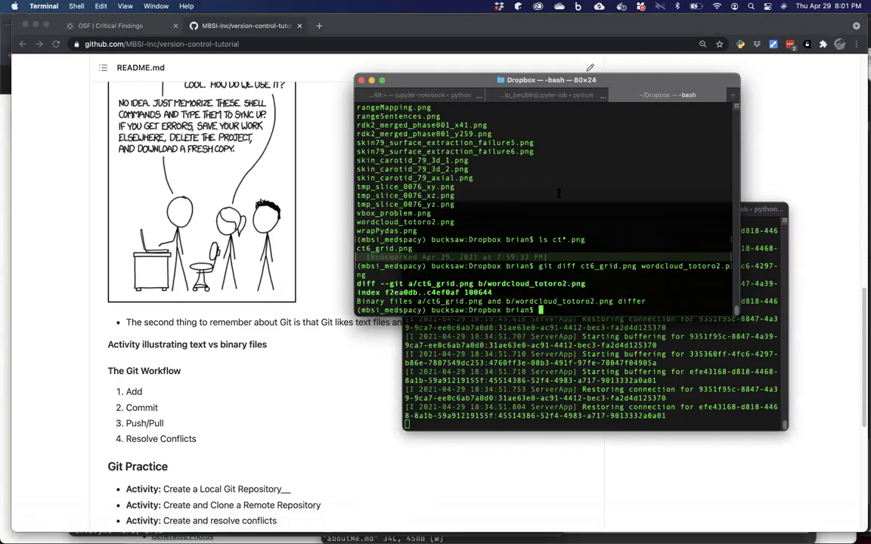
Enlarge the terminal text, widen the window to 133 columns, and change into ~/Code/MBSI.
key("super+equal")
key("super+equal")
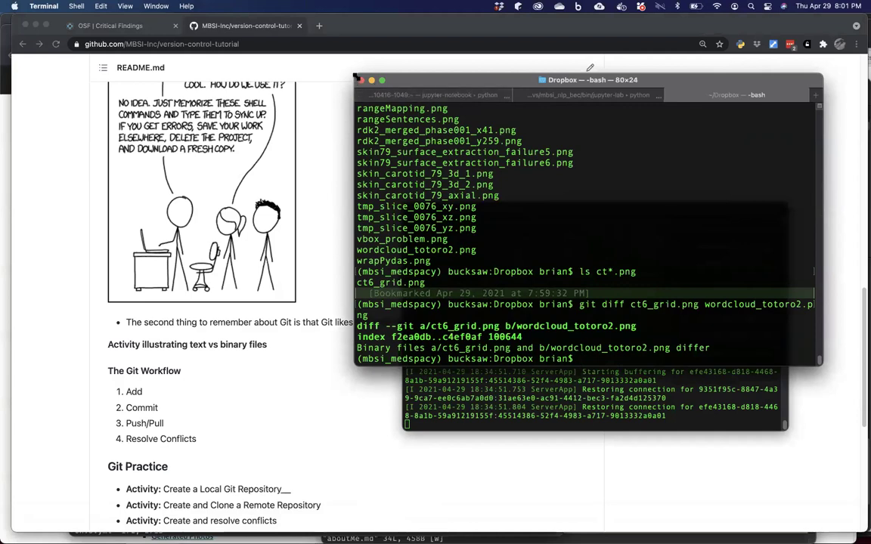
left_click_drag(355, 78, 52, 78)
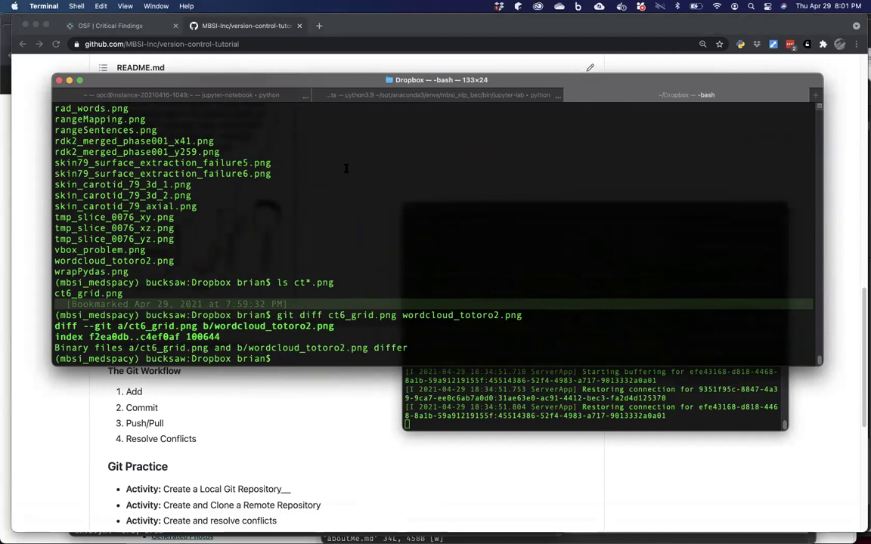
type("cd ~/Code/M")
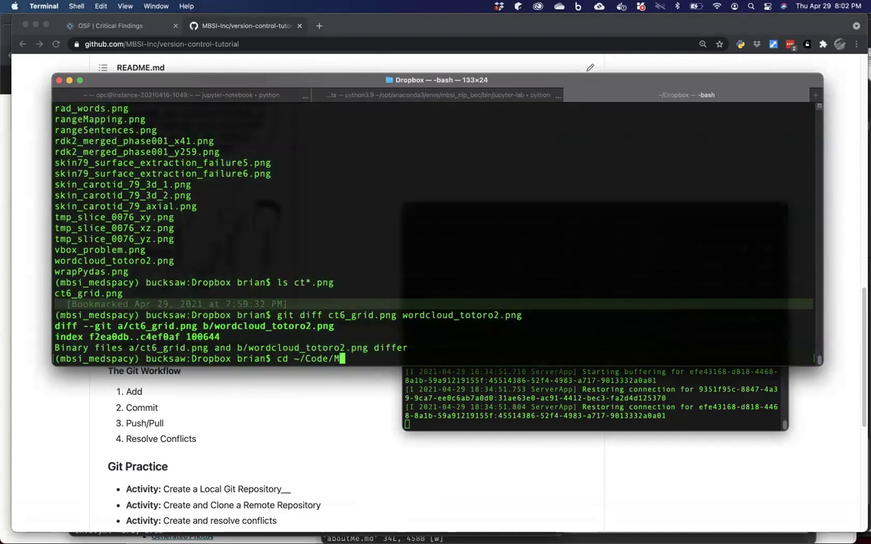
type("BSI/")
key("Return")
Create a folder named tonight and move into it.
type("l")
key("BackSpace")
type("mkdir ")
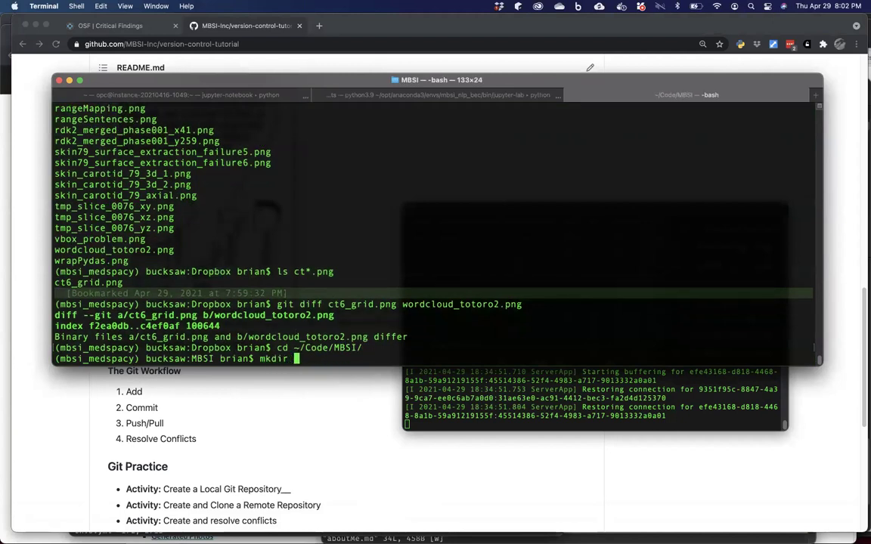
type("tonight")
key("Return")
type("cd toni")
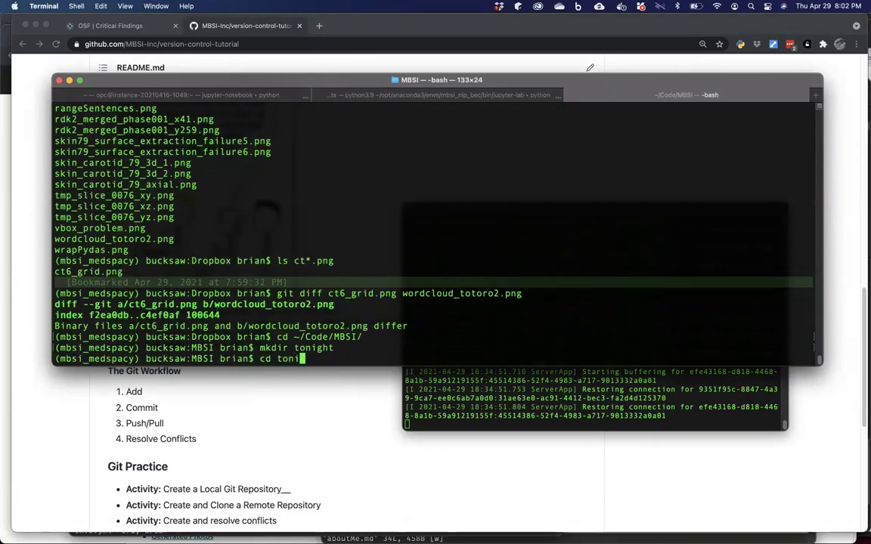
key("Tab")
key("Return")
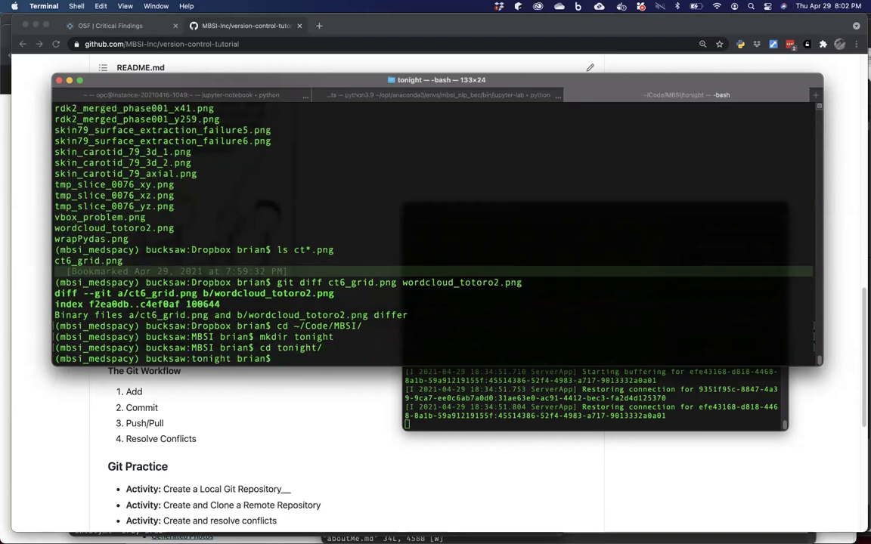
type("git init")
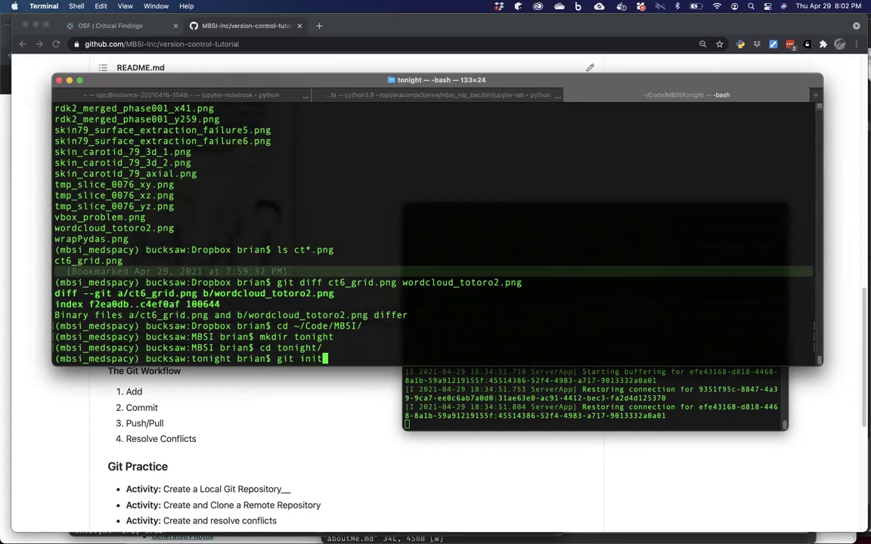
Initialise an empty Git repository in tonight, then check git status and the ls -ltra listing.
key("Return")
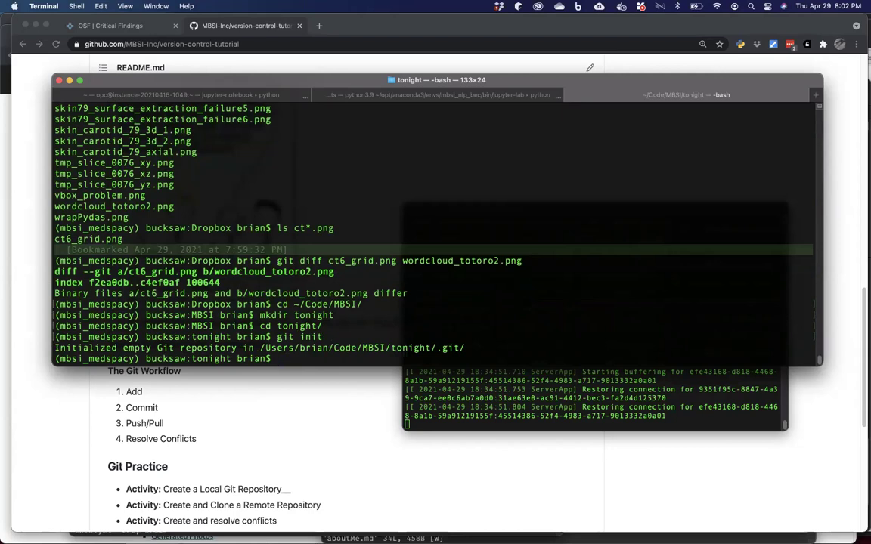
type("git status")
key("Return")
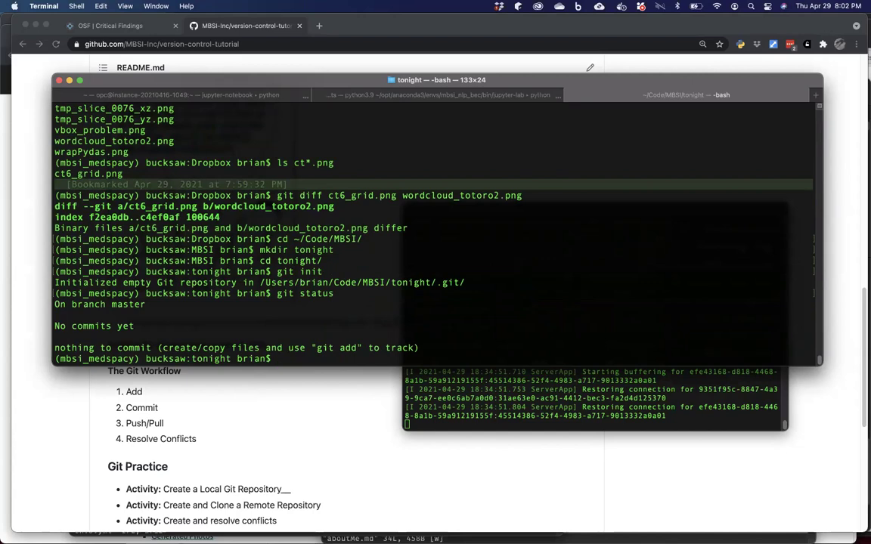
type("ls -ltra")
key("Return")
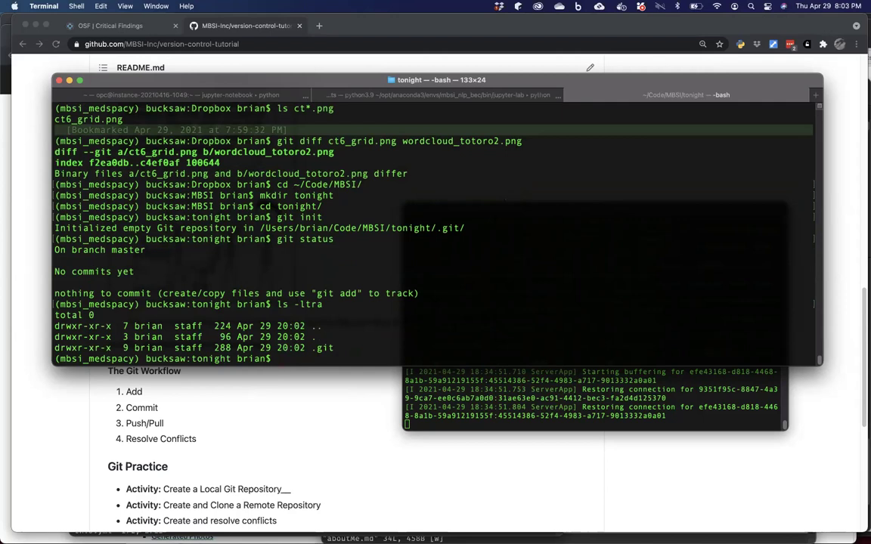
List the folder's visible and hidden files, then open a new README.md in Atom.
type("ls")
key("Return")
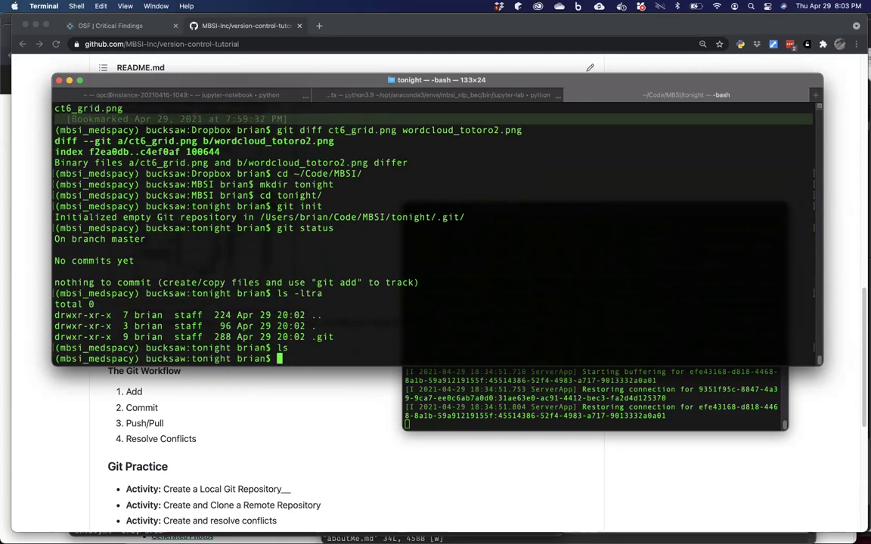
type("lsa -")
key("BackSpace")
key("BackSpace")
key("BackSpace")
type("-a")
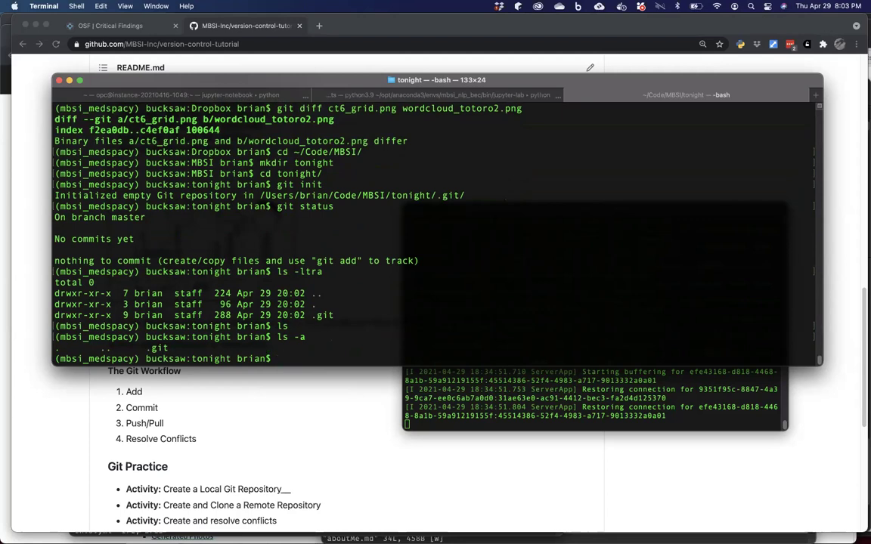
type("atom README.md")
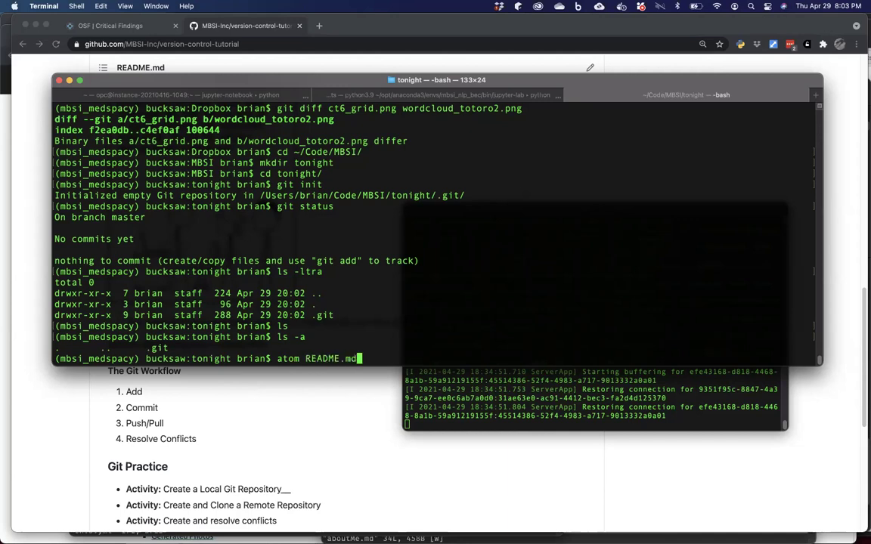
key("Return")
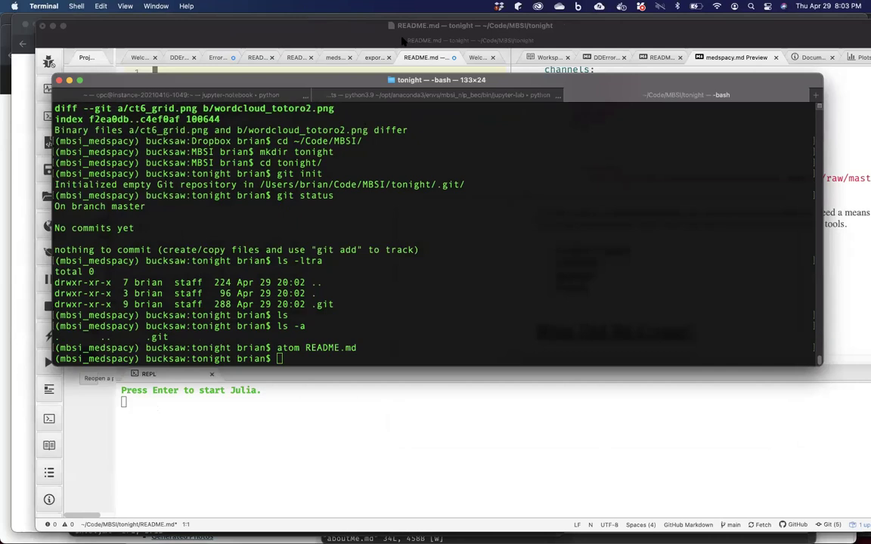
Write a '# Tonight' heading and the line 'My demonstration repository.' in README.md.
left_click(363, 416)
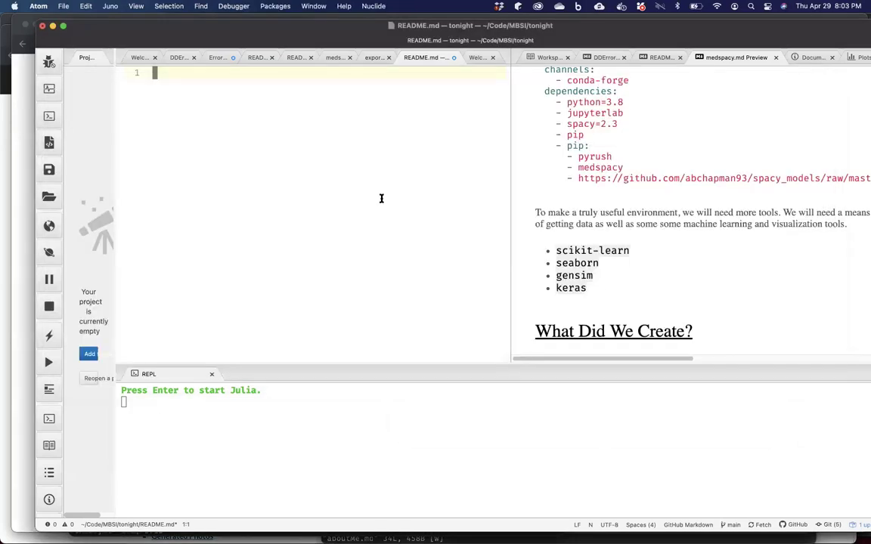
type("This is my re")
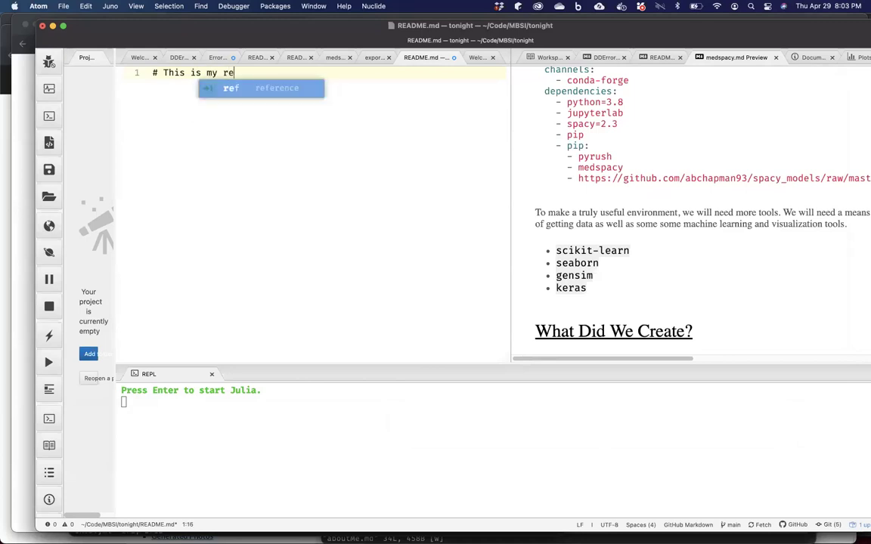
type("pository")
key("BackSpace")
key("BackSpace")
key("BackSpace")
key("BackSpace")
key("BackSpace")
key("BackSpace")
key("BackSpace")
key("BackSpace")
key("BackSpace")
key("BackSpace")
key("BackSpace")
key("BackSpace")
key("BackSpace")
key("BackSpace")
key("BackSpace")
key("BackSpace")
key("BackSpace")
key("BackSpace")
key("BackSpace")
key("BackSpace")
key("BackSpace")
key("BackSpace")
key("BackSpace")
type("# Tonight")
key("Return")
key("Return")
type("My demonstration ")
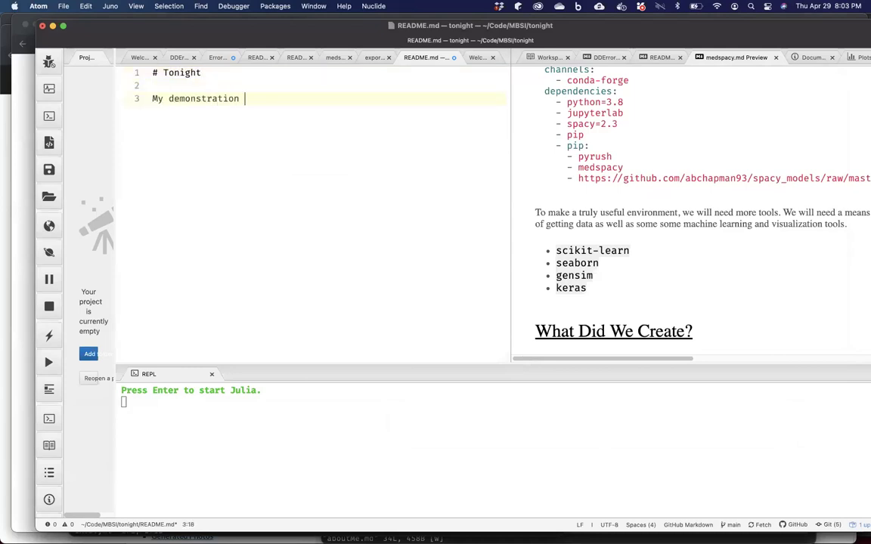
type("repoistory.")
key("BackSpace")
key("BackSpace")
key("BackSpace")
key("BackSpace")
key("BackSpace")
key("BackSpace")
key("BackSpace")
type("sitory.")
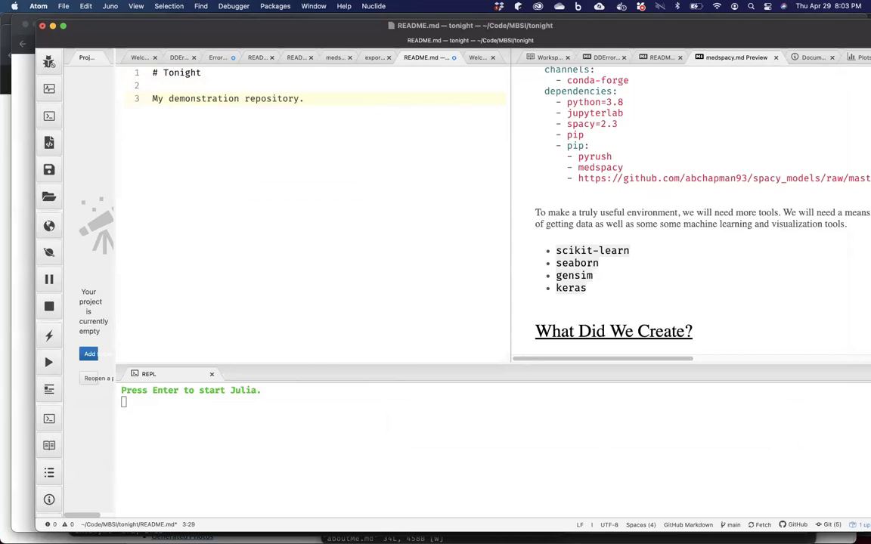
key("Return")
Check git status showing README.md untracked, then stage README.md.
left_click(383, 529)
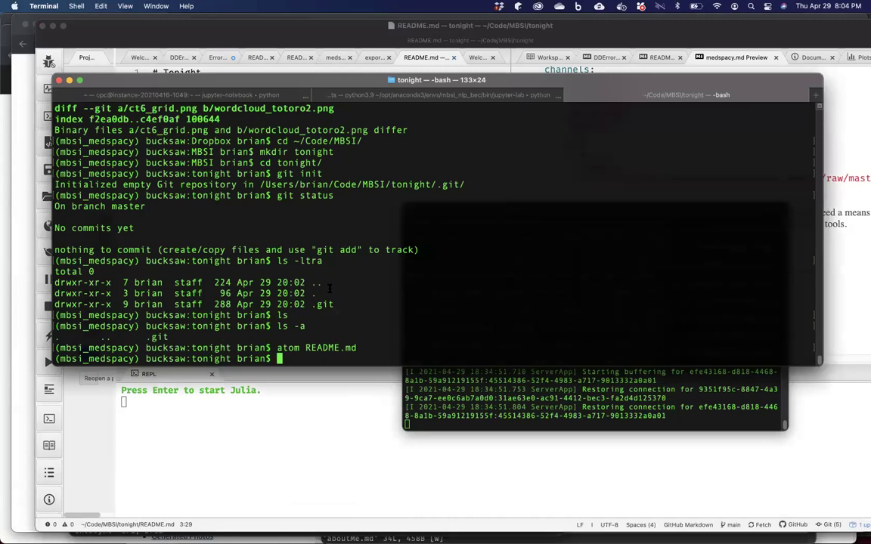
type("git status")
key("Return")
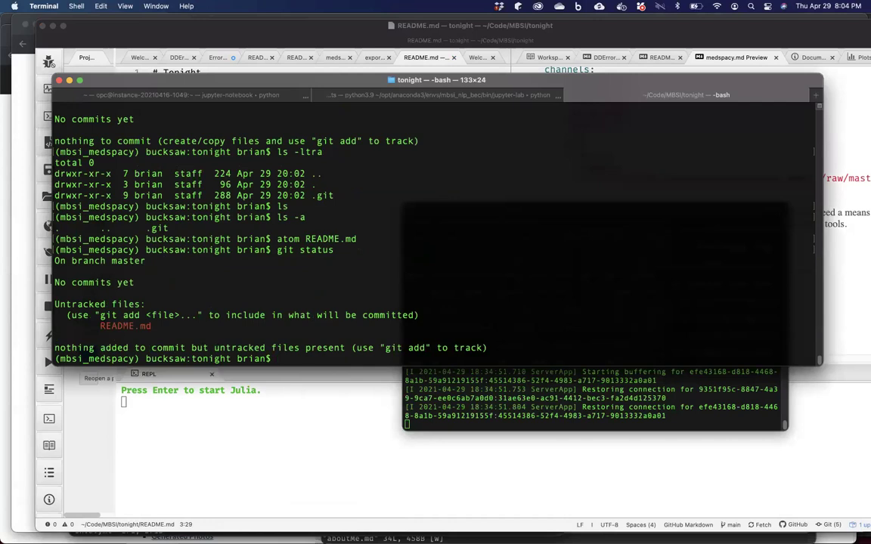
type("git add README.md")
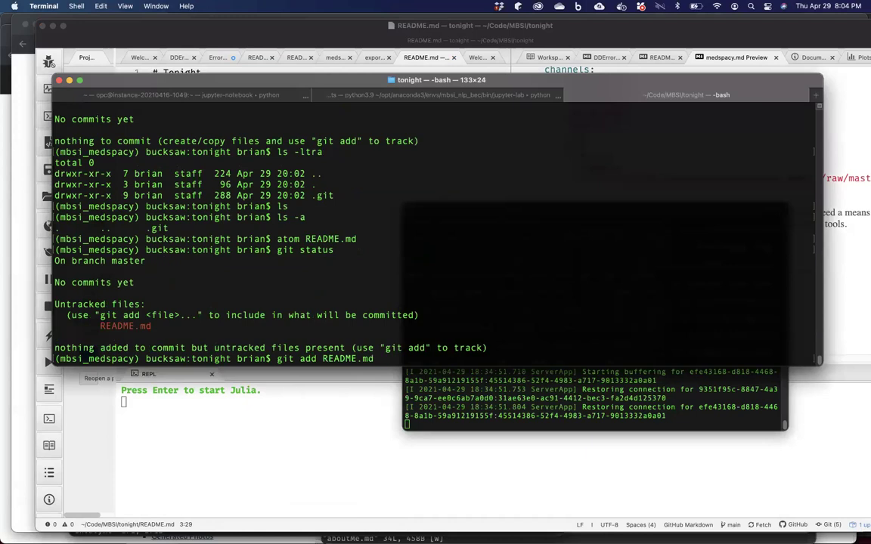
key("Return")
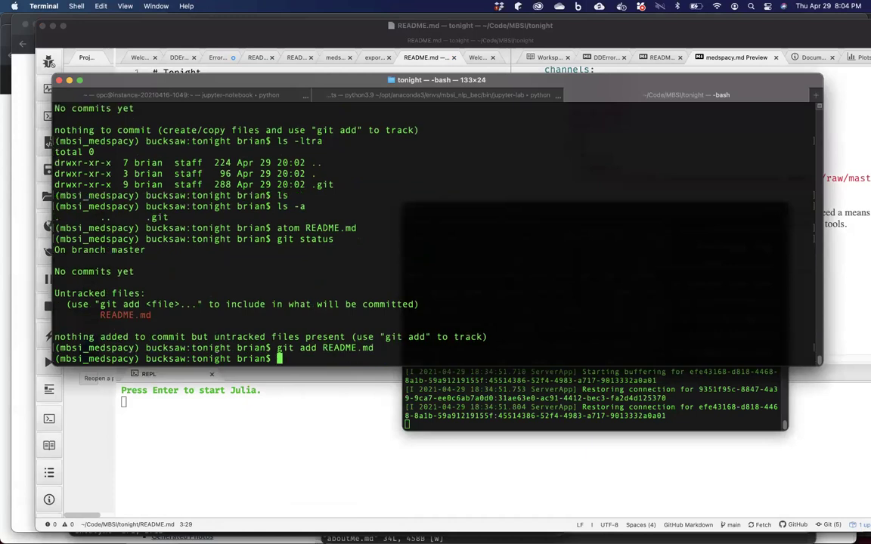
Commit README.md with the message 'I created a README file'.
type("git commit -m")
key("BackSpace")
key("BackSpace")
type("-m \"")
type("I created a ")
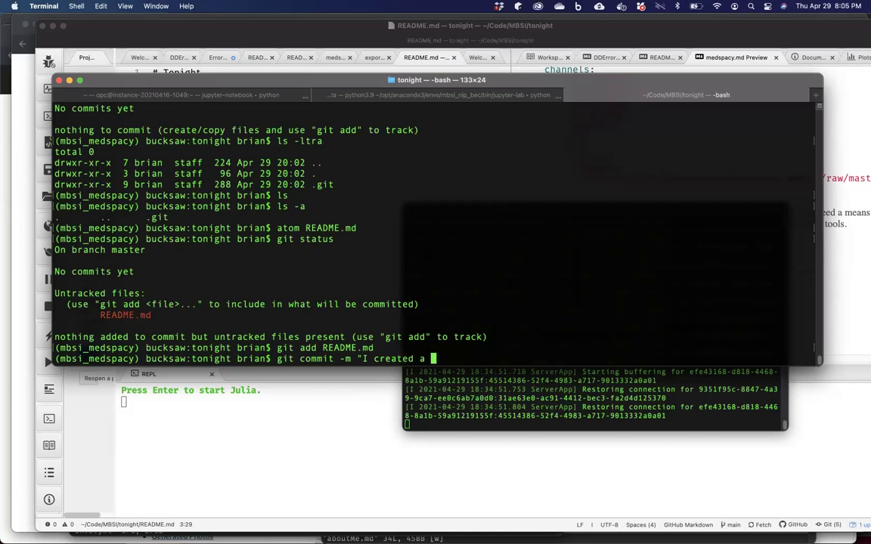
type("README file\"")
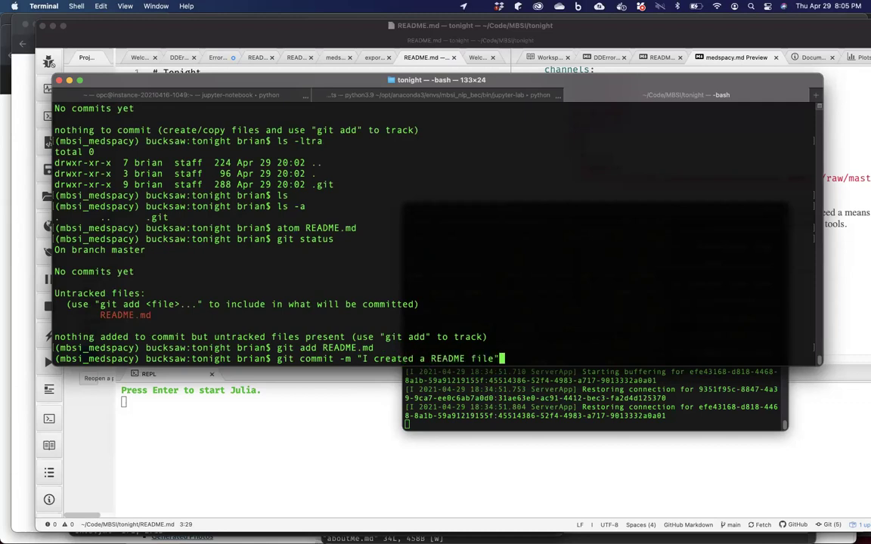
key("Return")
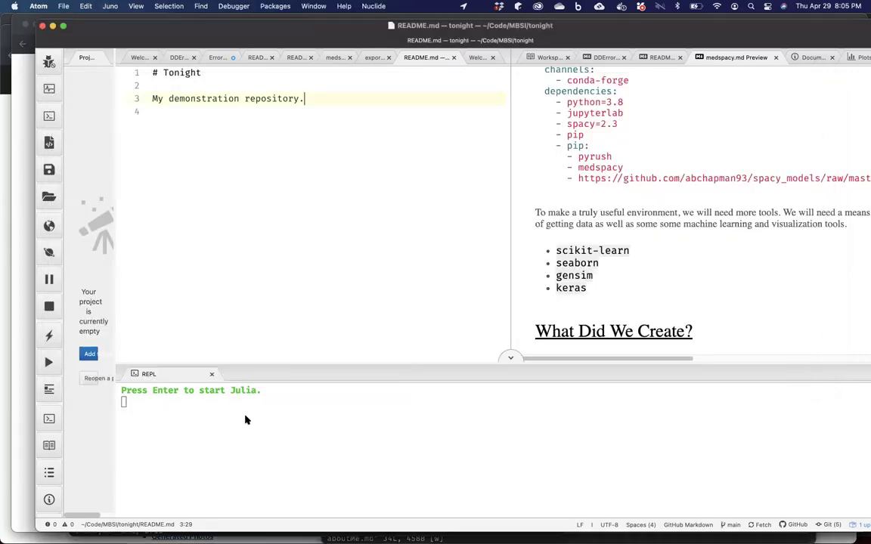
Append 'to illustrate the beautify of version control.' to the README description line.
left_click(221, 375)
type("to illus")
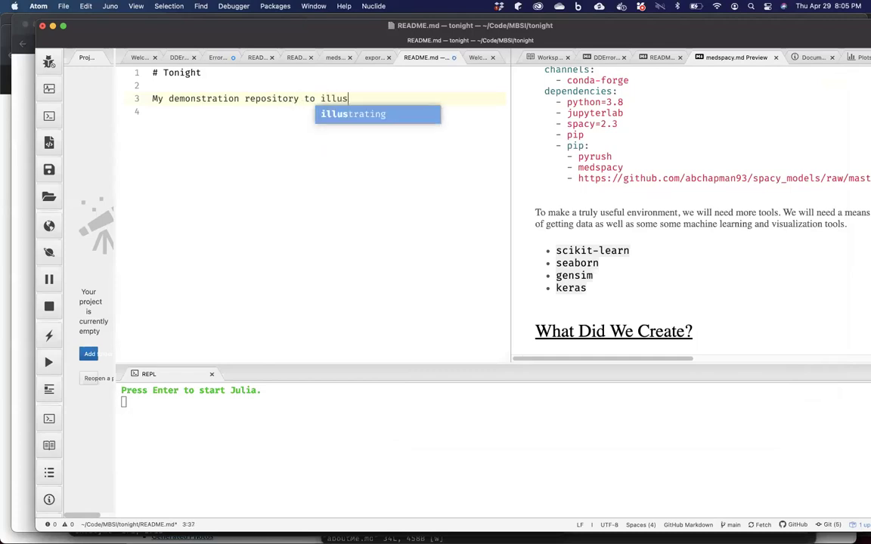
type("trate the beautif")
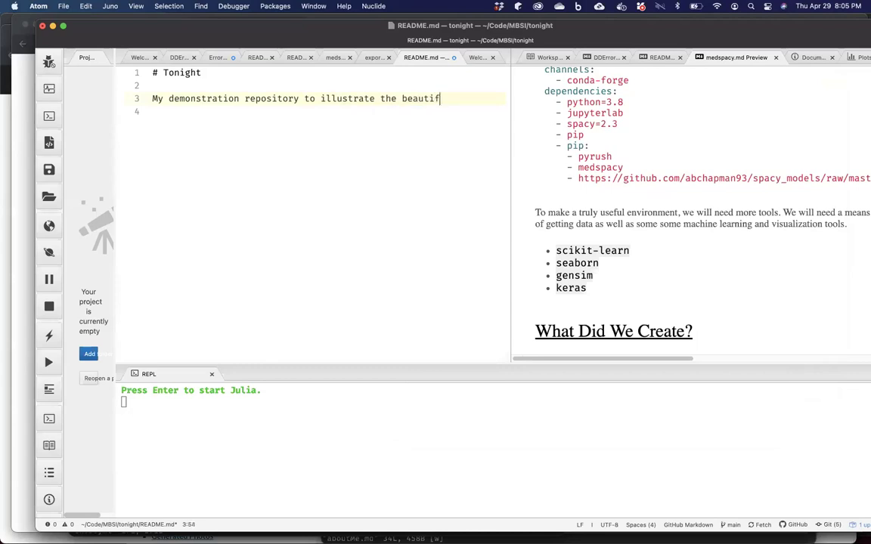
type("y of version control.")
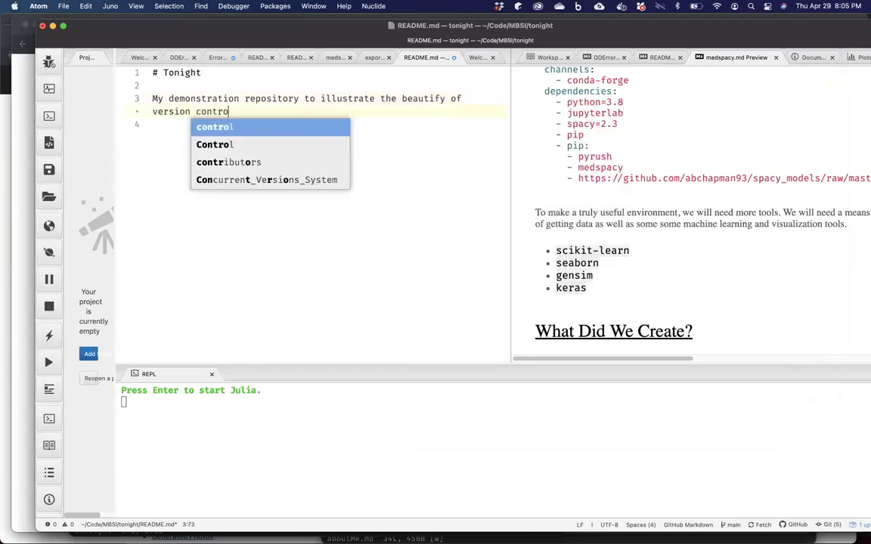
mouse_move(344, 538)
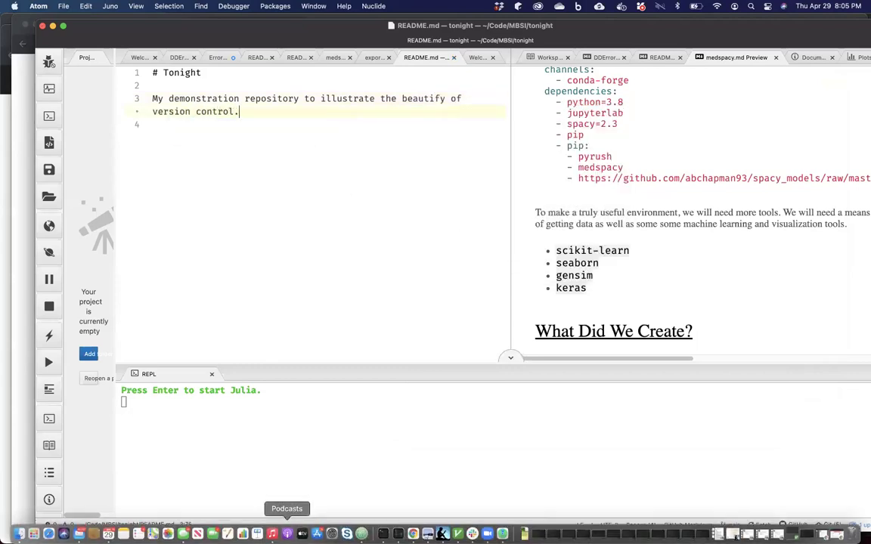
left_click(383, 532)
type("git status .")
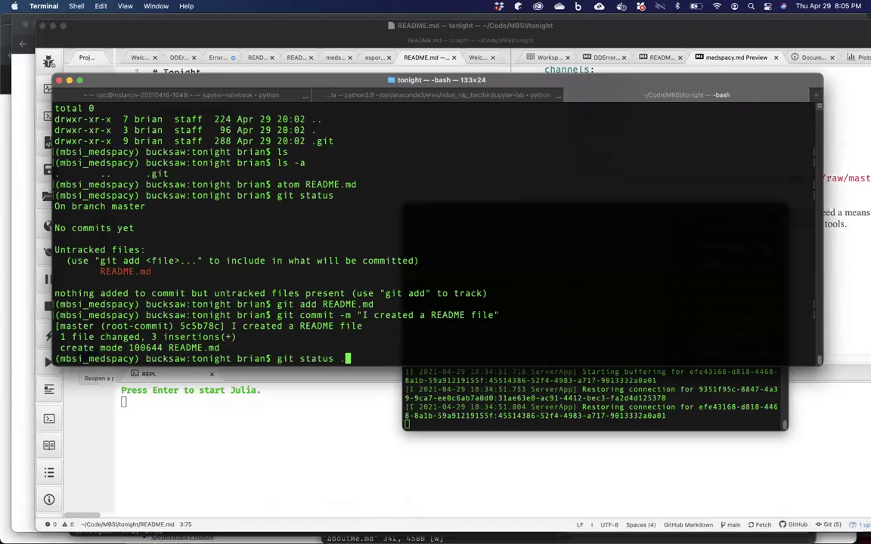
Check the repository status and attempt a git commit of the unstaged README edit.
key("BackSpace")
key("Return")
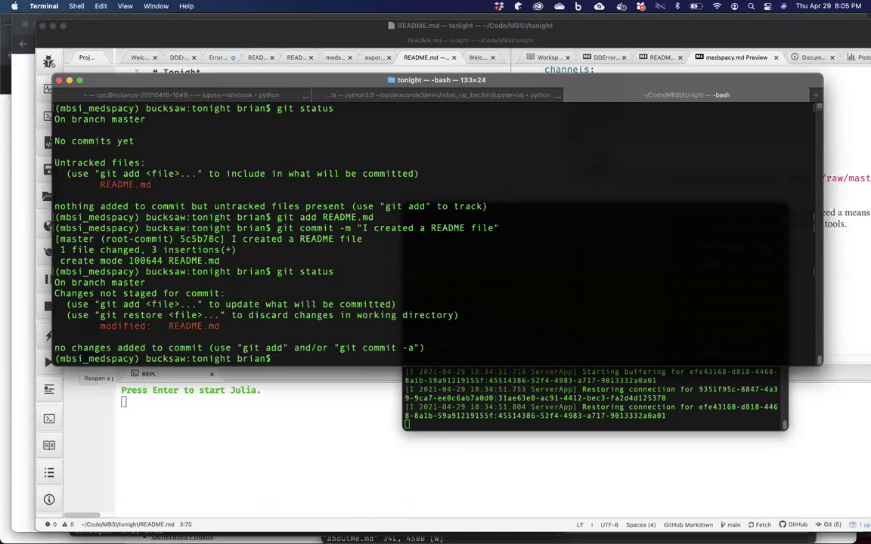
type("git commit")
key("Return")
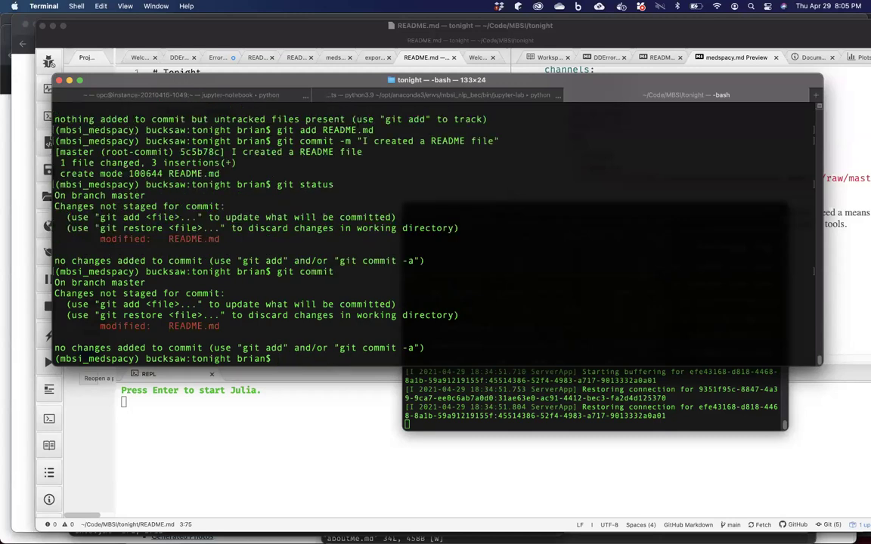
left_click(309, 415)
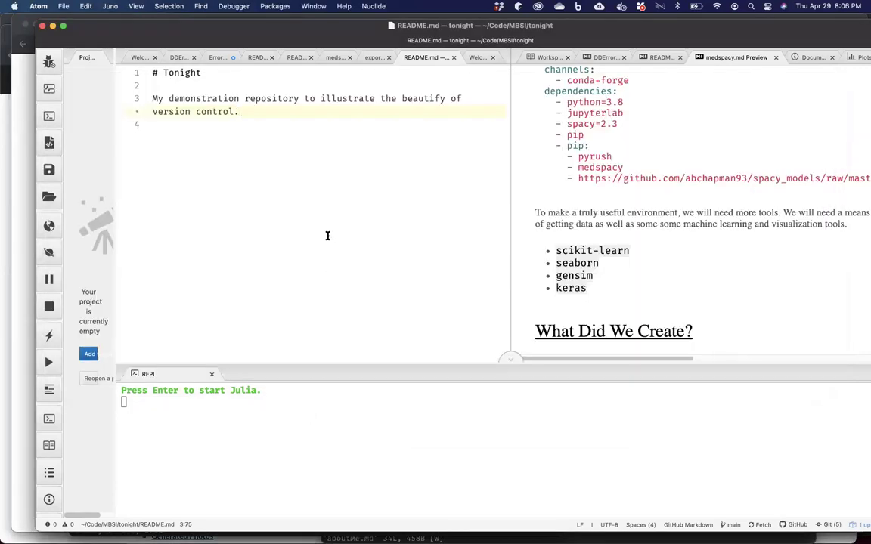
mouse_move(302, 531)
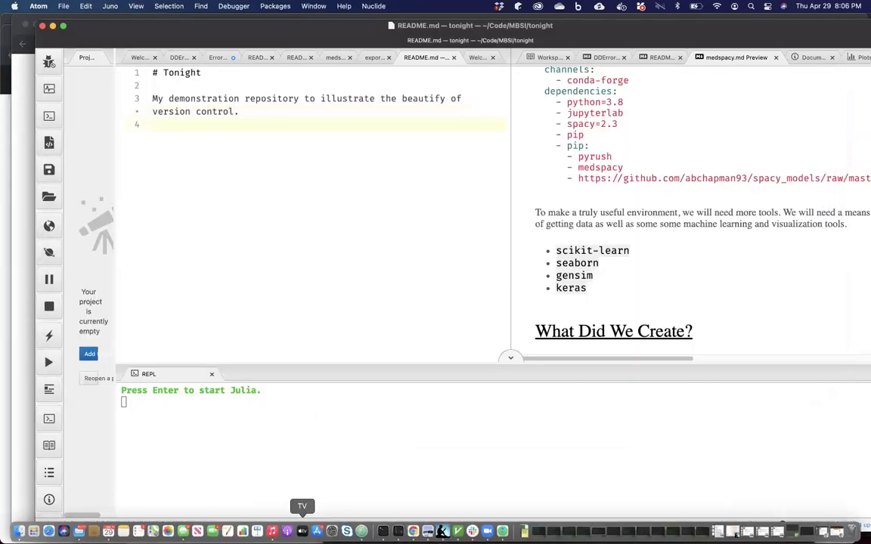
left_click(383, 531)
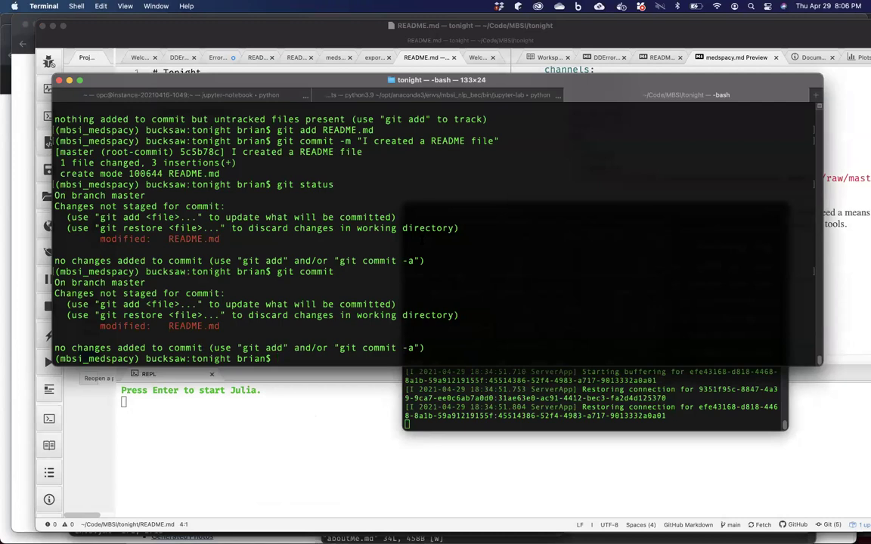
type("git status")
key("Return")
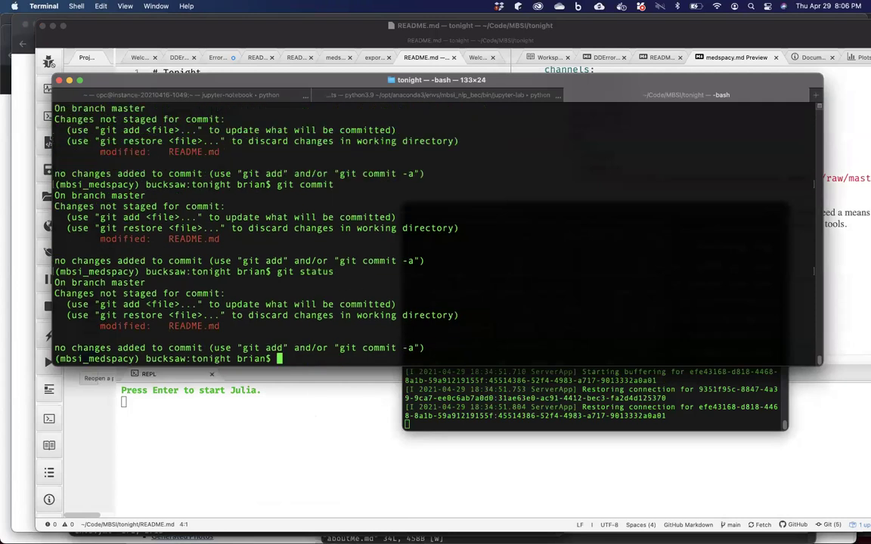
Stage the modified README.md and confirm git status lists it as to be committed.
type("git add RE")
key("Tab")
key("Return")
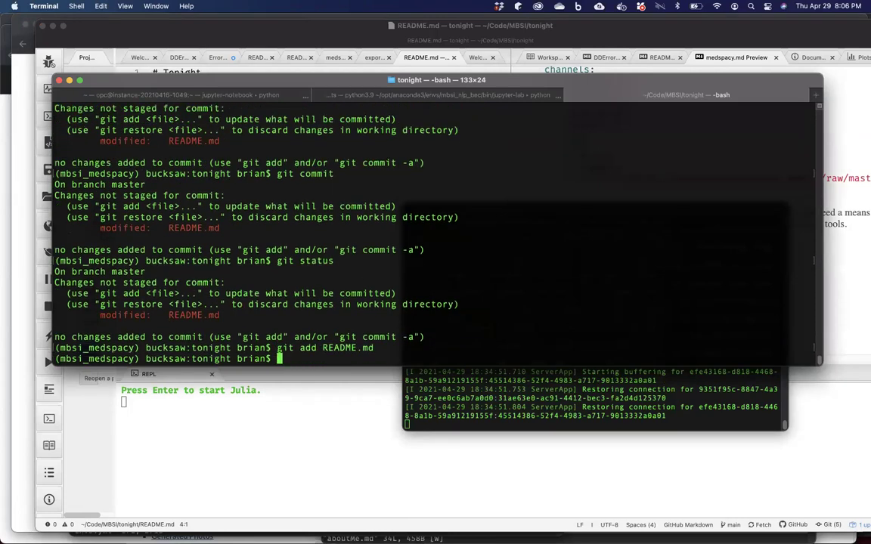
type("git status")
key("Return")
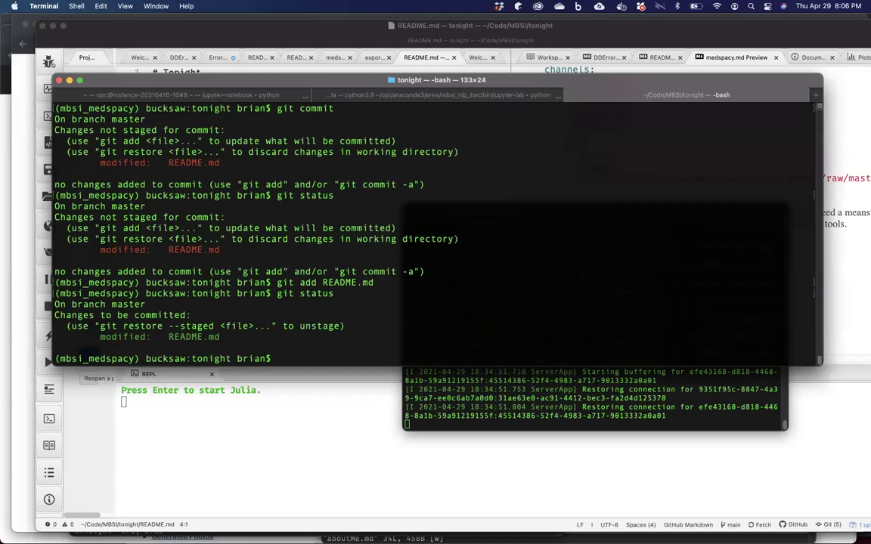
type("git commit")
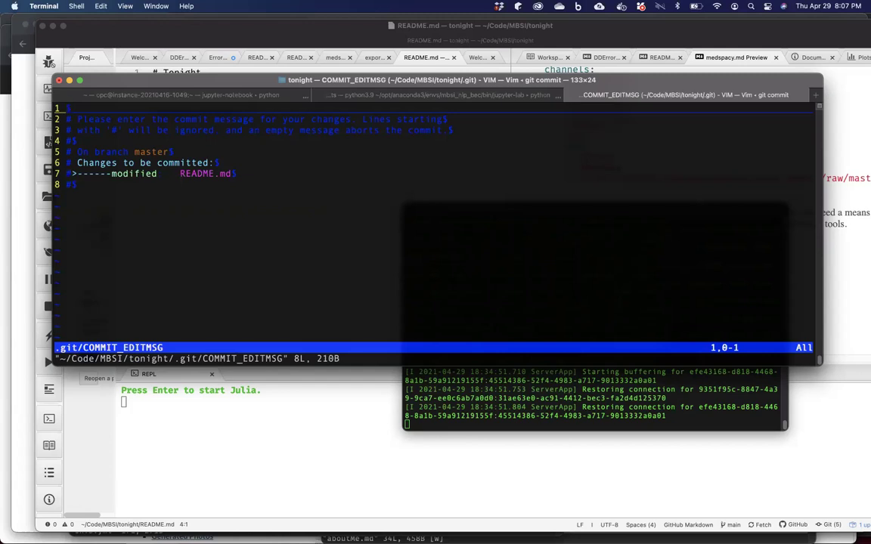
Move the cursor around the empty COMMIT_EDITMSG template in Vim.
key("Down")
key("Down")
key("Down")
key("Down")
key("Down")
key("Down")
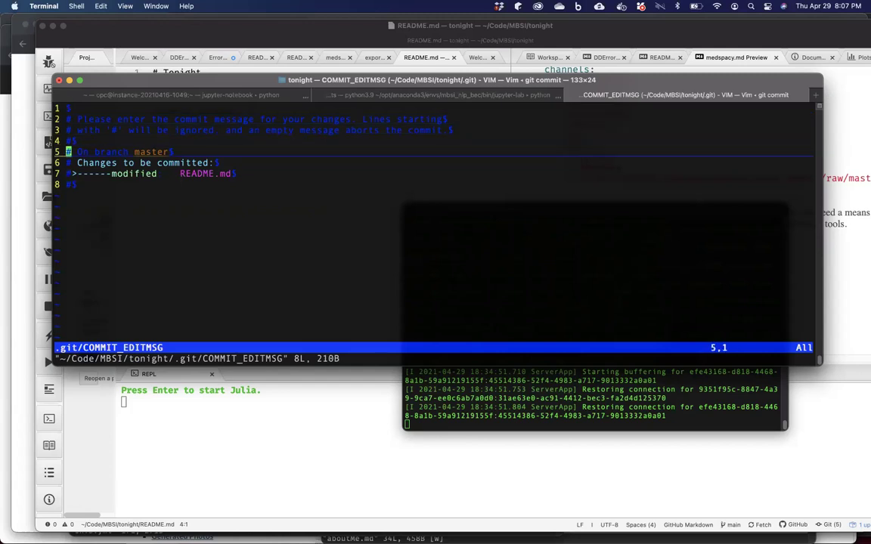
key("Up")
key("Up")
key("Up")
key("Up")
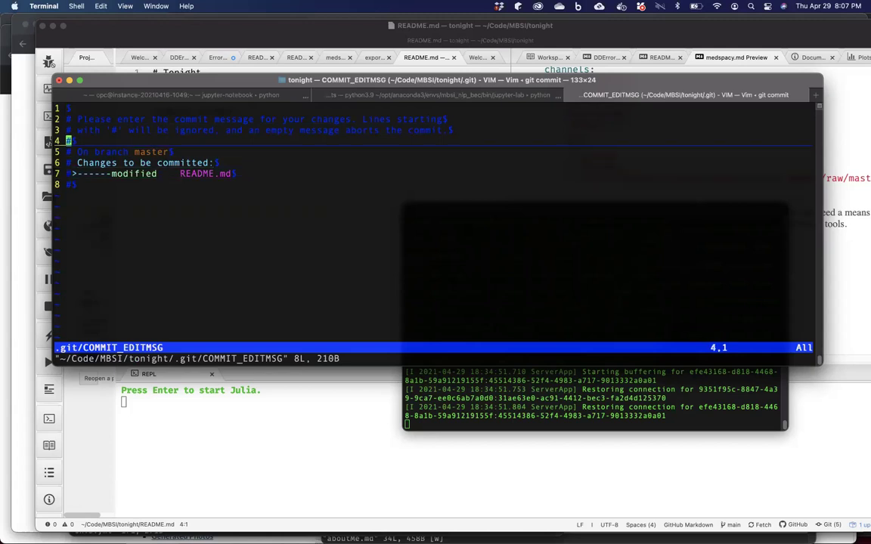
key("Right")
key("Right")
key("Right")
key("Right")
key("Right")
key("Right")
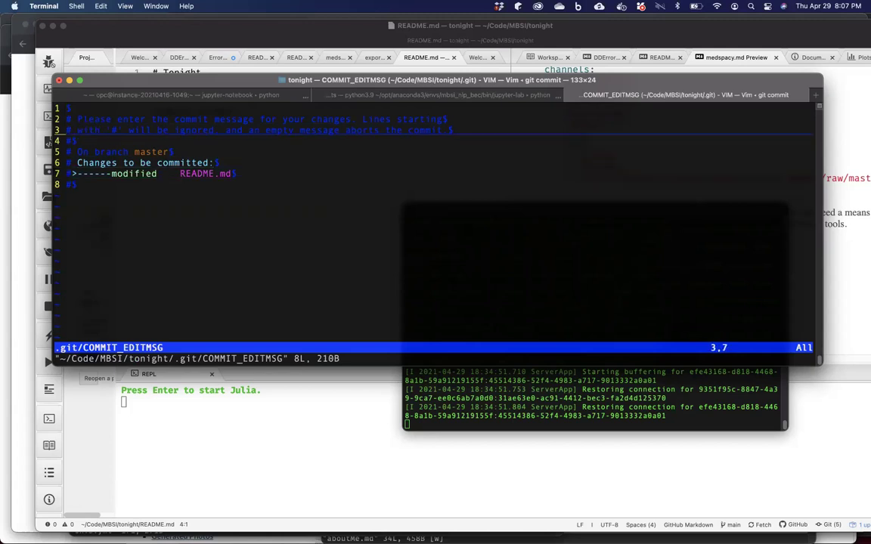
key("Left")
key("Left")
key("Left")
key("Left")
key("Left")
Quit Vim with :x, aborting the empty-message commit, then run git diff and git diff README.md.
type(":x")
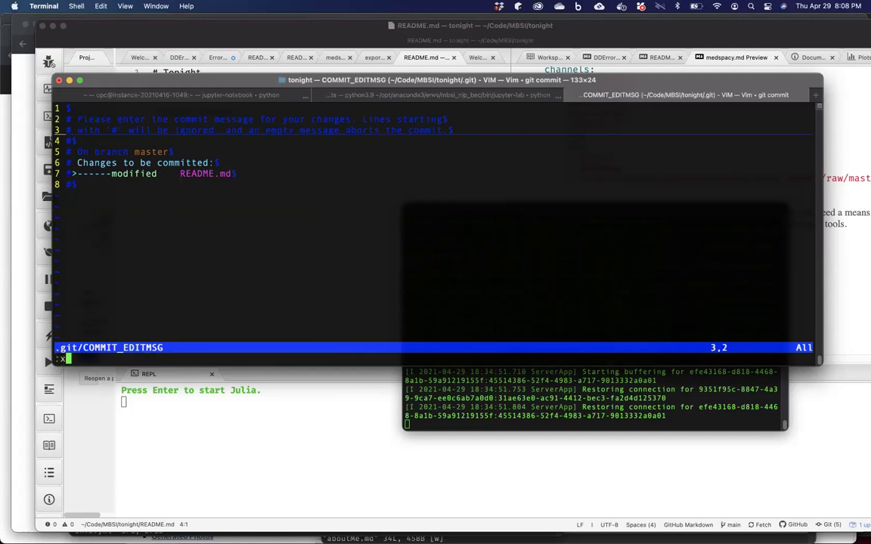
key("Return")
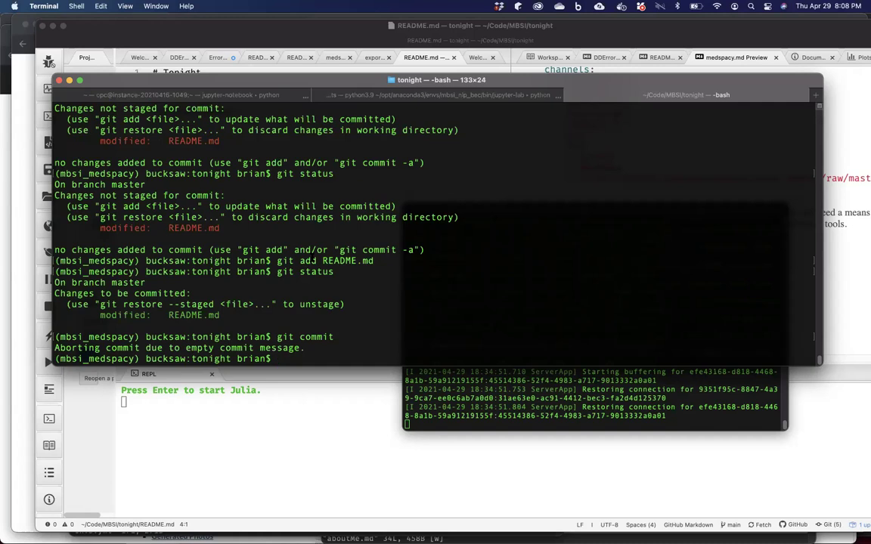
type("git diff")
key("Return")
type("git diff")
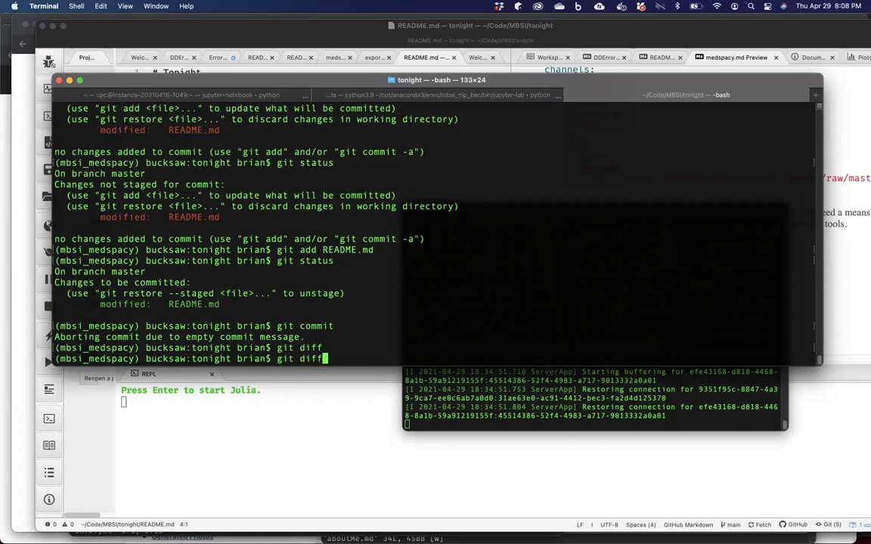
type(" RE")
key("Tab")
key("Return")
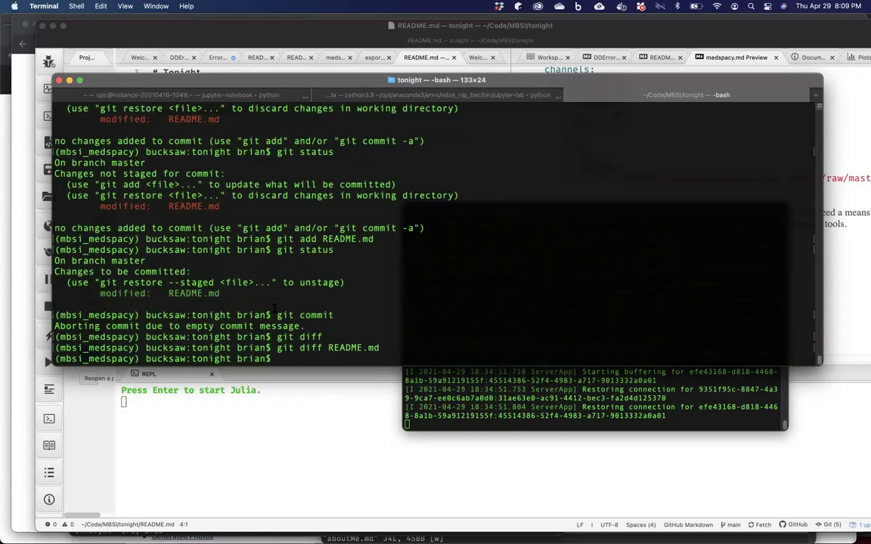
Add a '## I should say more' line to README.md and view it with git diff.
left_click(237, 367)
key("Return")
type("## ")
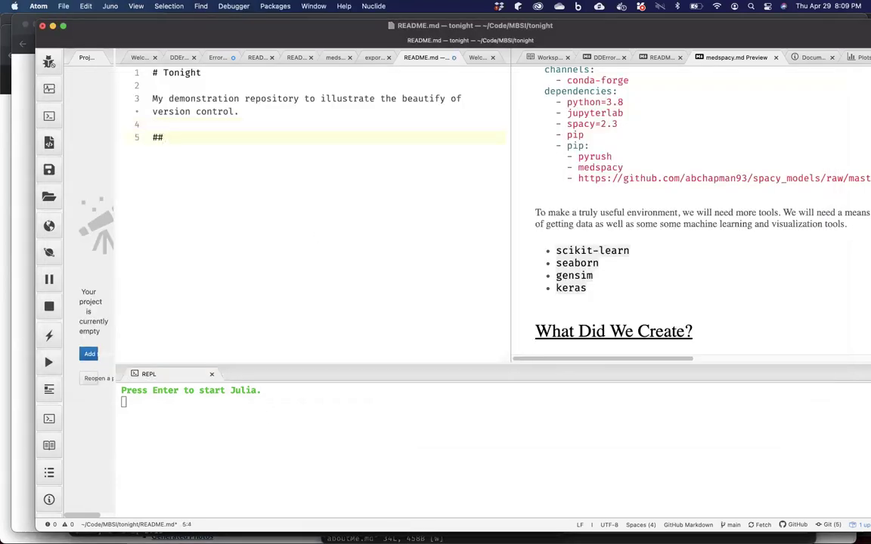
type("I shoul")
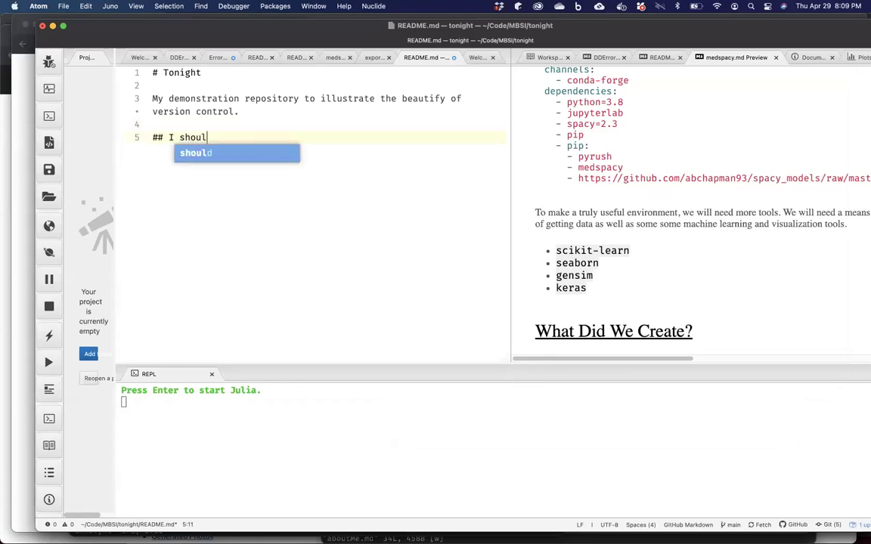
type("d say more")
key("BackSpace")
key("BackSpace")
key("BackSpace")
type("ore")
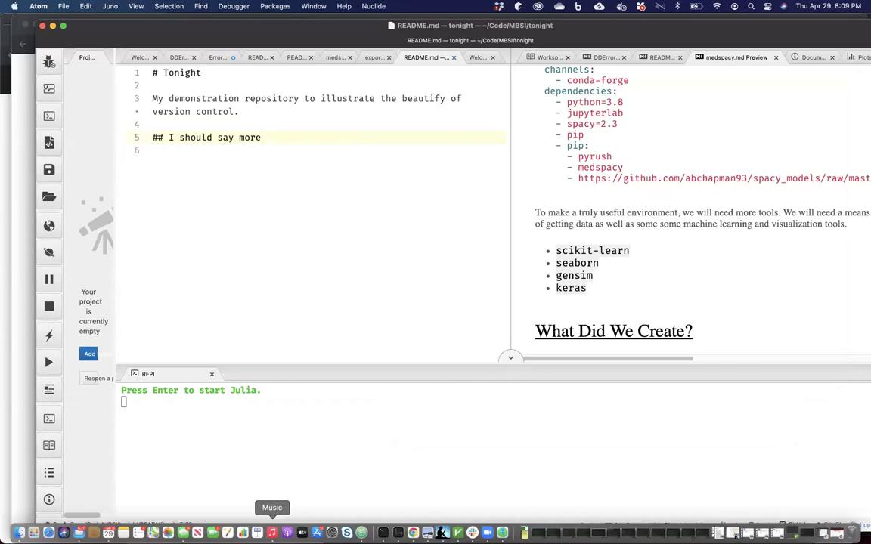
left_click(384, 531)
type("git diff")
key("Return")
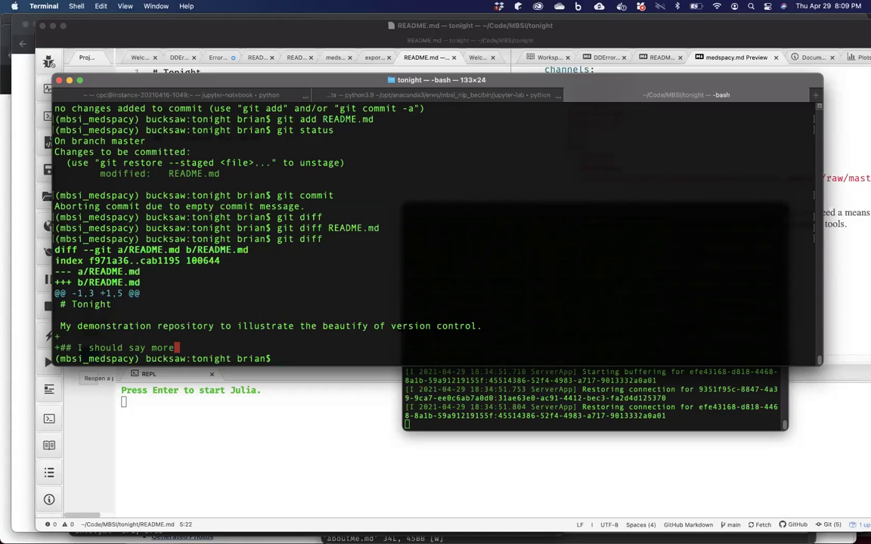
Discard the unstaged README changes with git checkout -- . in the repository.
type("git checkout")
key("BackSpace")
key("BackSpace")
type("out")
key("BackSpace")
key("BackSpace")
key("BackSpace")
type("ut")
key("BackSpace")
key("BackSpace")
key("BackSpace")
type("out -- .")
key("Return")
Look at the README heading in Atom again, then bring Chrome to the front.
type("git")
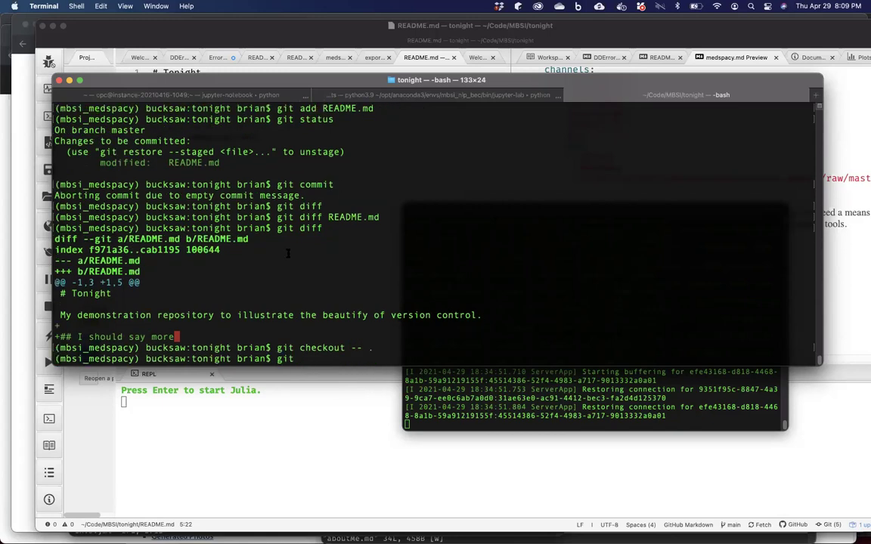
left_click(144, 32)
left_click(194, 139)
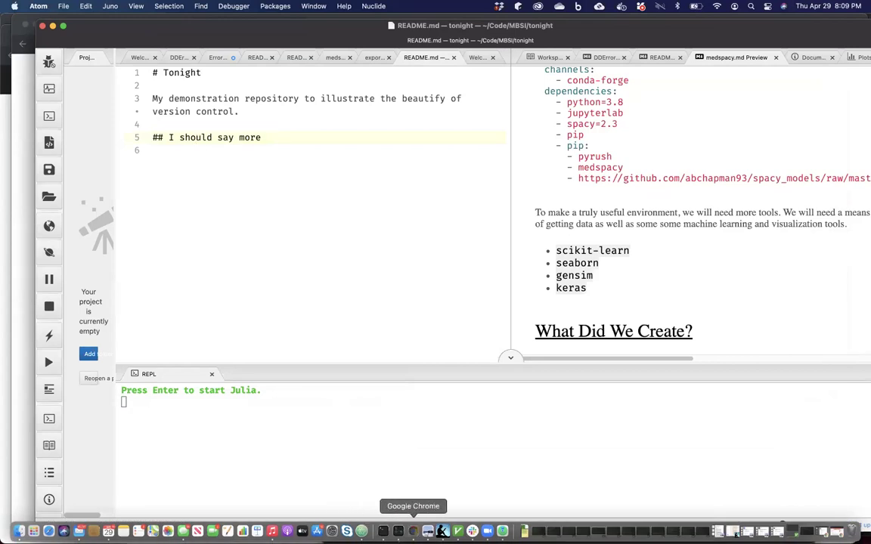
left_click(414, 531)
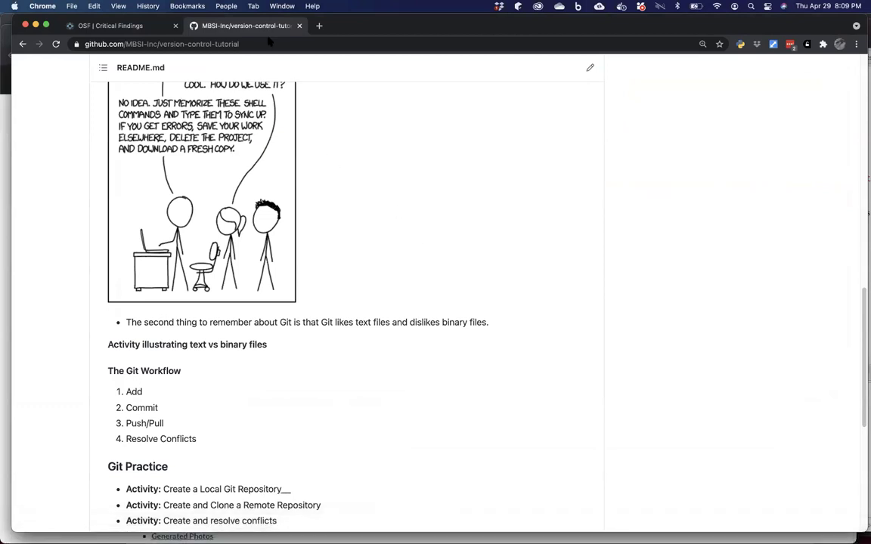
Load your own GitHub profile page in the OSF Critical Findings tab.
left_click_drag(51, 22, 40, 21)
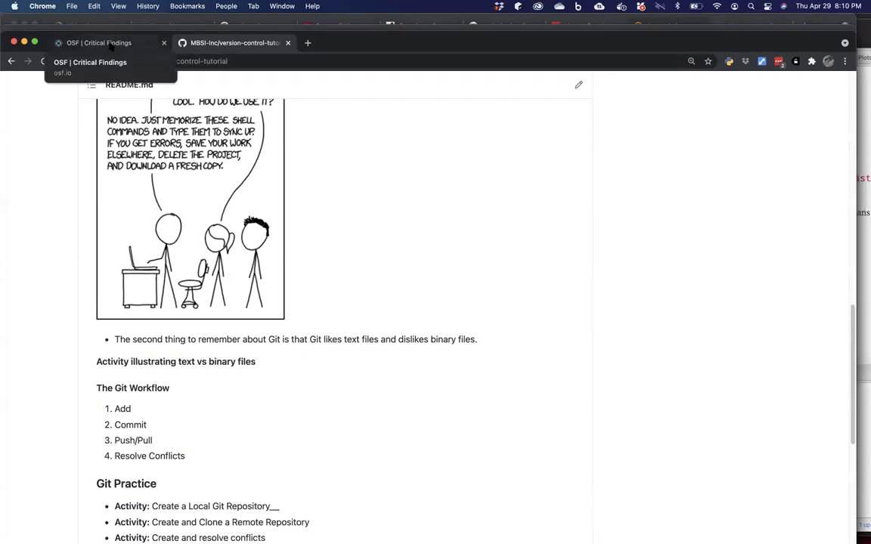
left_click(103, 44)
left_click(180, 61)
type("github.com/")
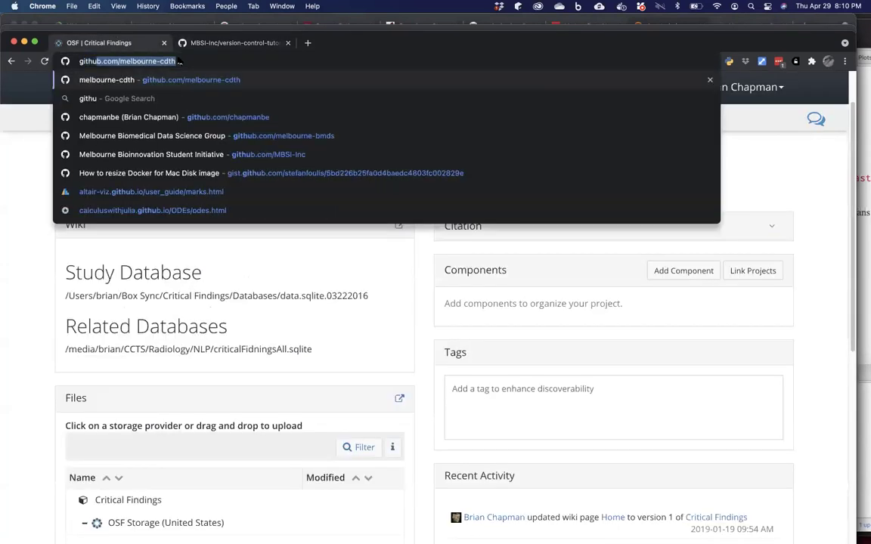
key("BackSpace")
type("chapmanbe")
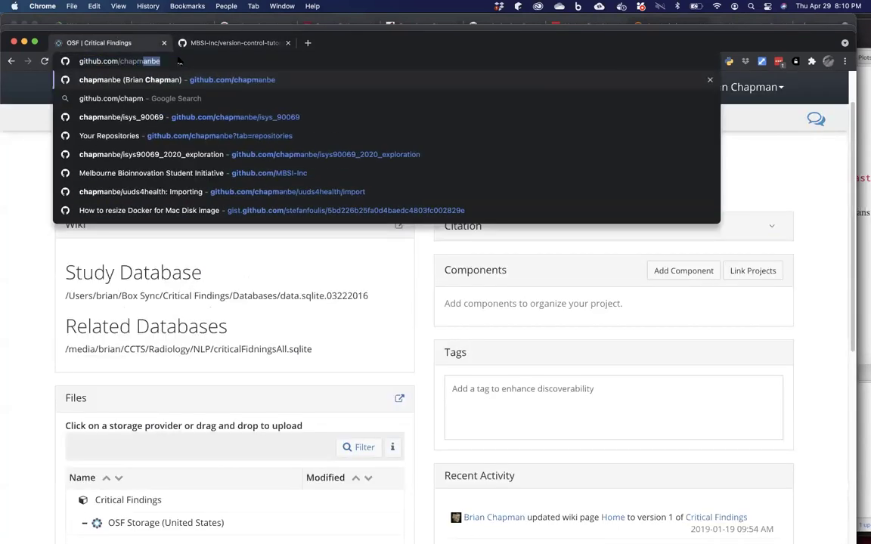
key("Return")
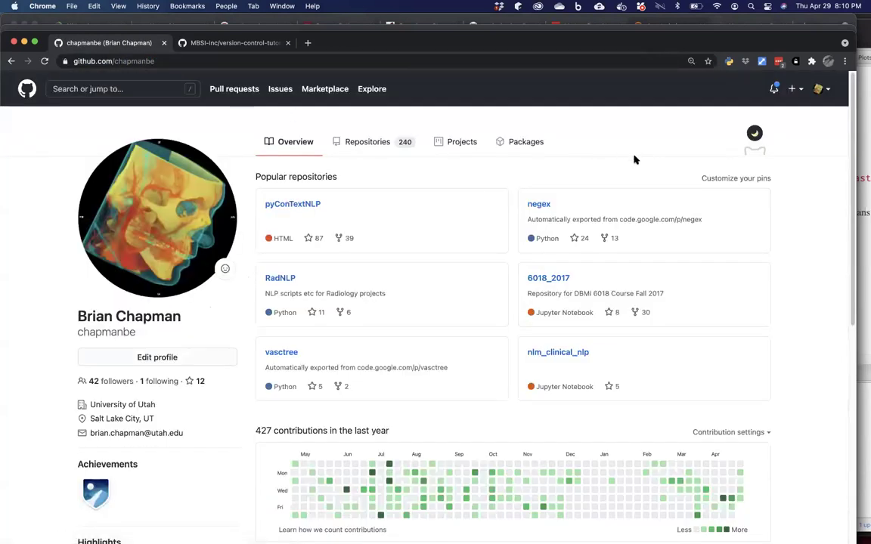
Show the profile's Repositories list and scroll through the 240 repositories.
left_click(369, 145)
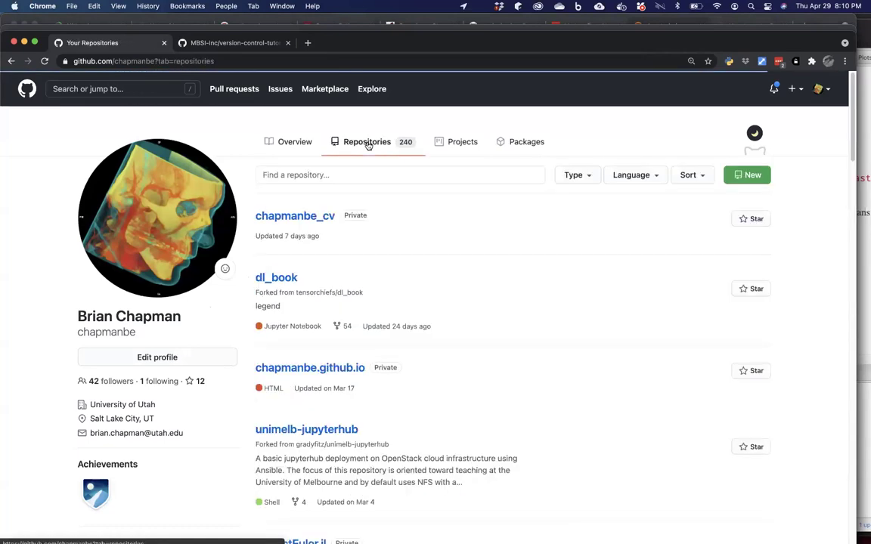
scroll(373, 224, "down", 3)
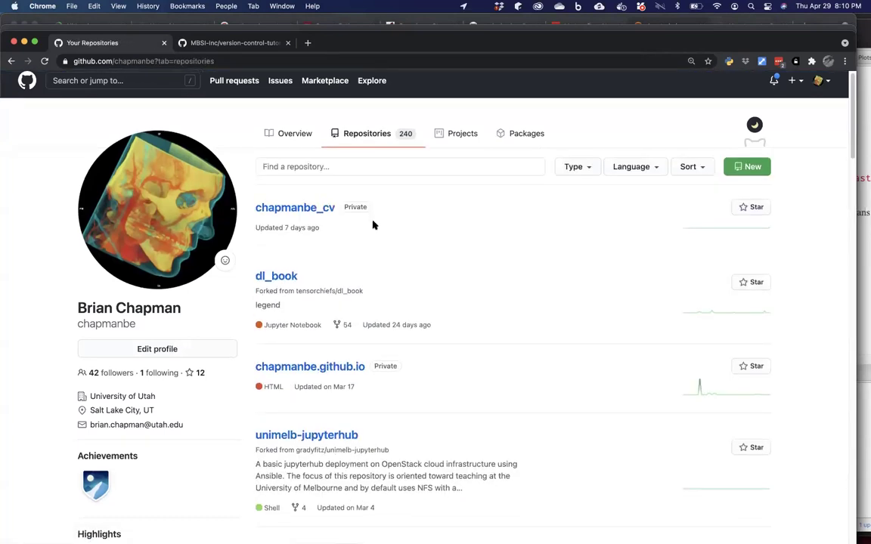
scroll(373, 225, "down", 8)
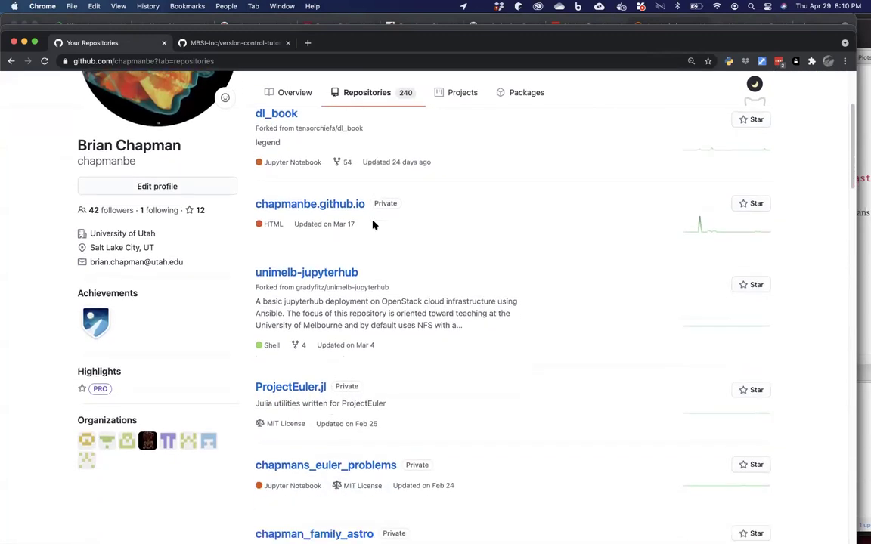
scroll(373, 225, "down", 10)
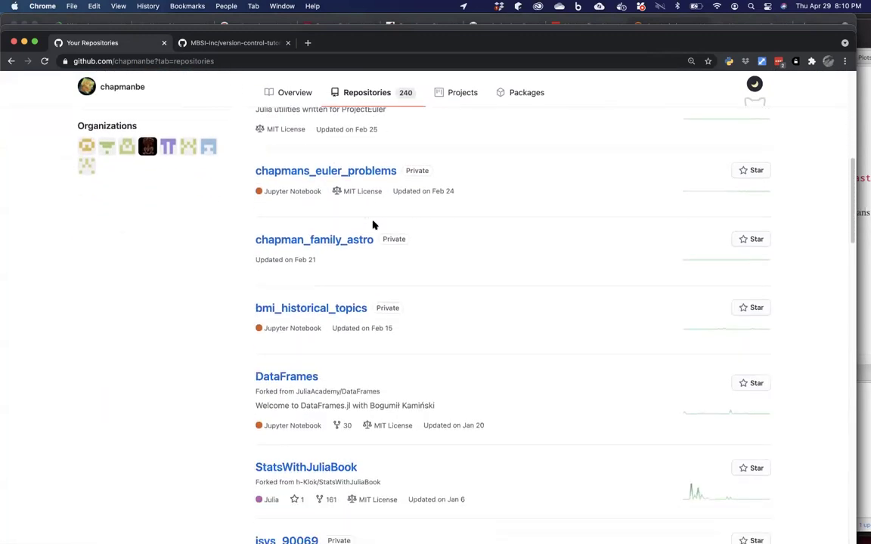
scroll(373, 223, "down", 6)
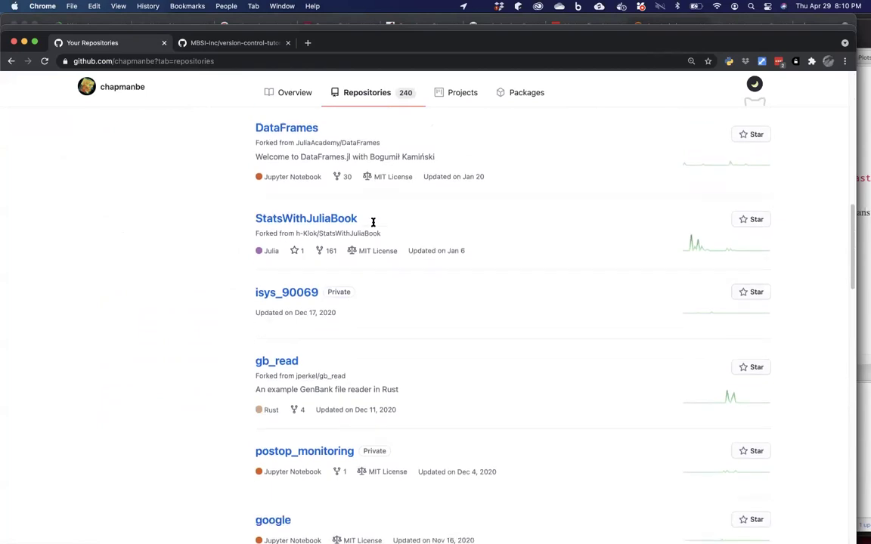
scroll(373, 225, "down", 2)
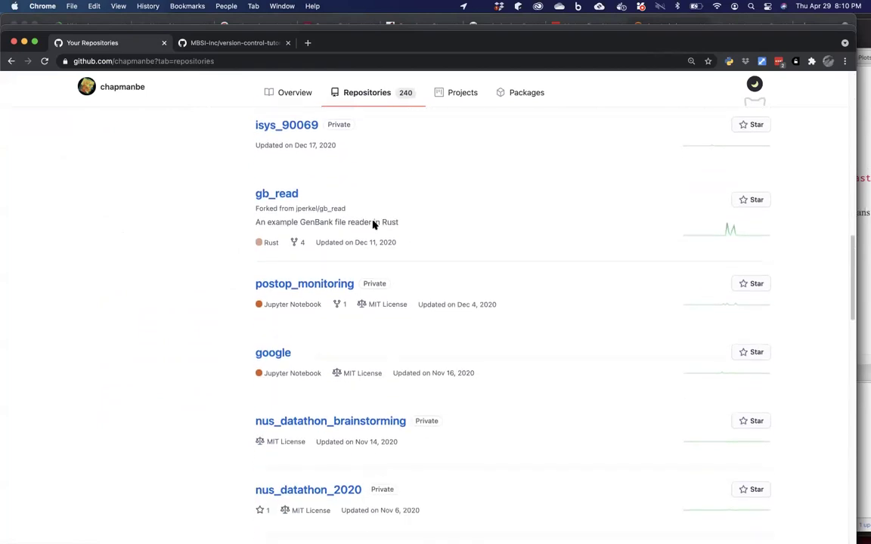
scroll(373, 225, "up", 13)
scroll(373, 225, "up", 10)
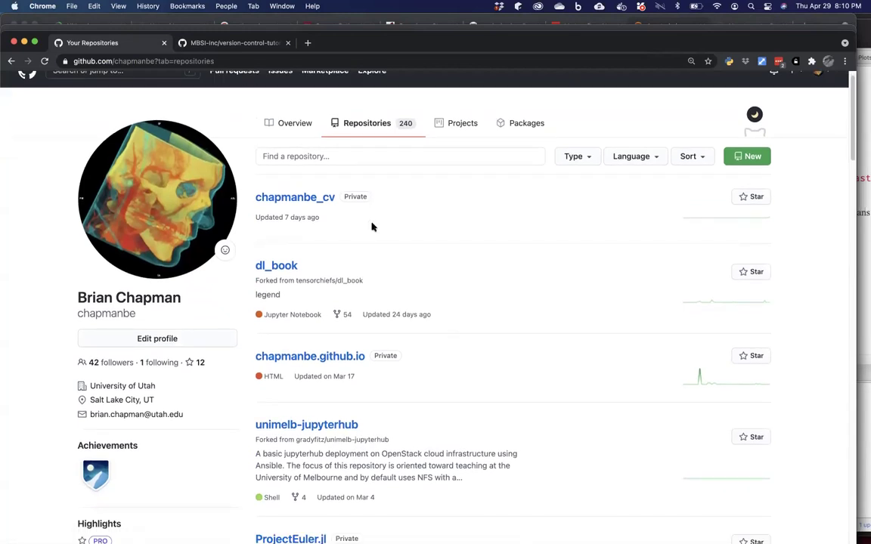
right_click(372, 226)
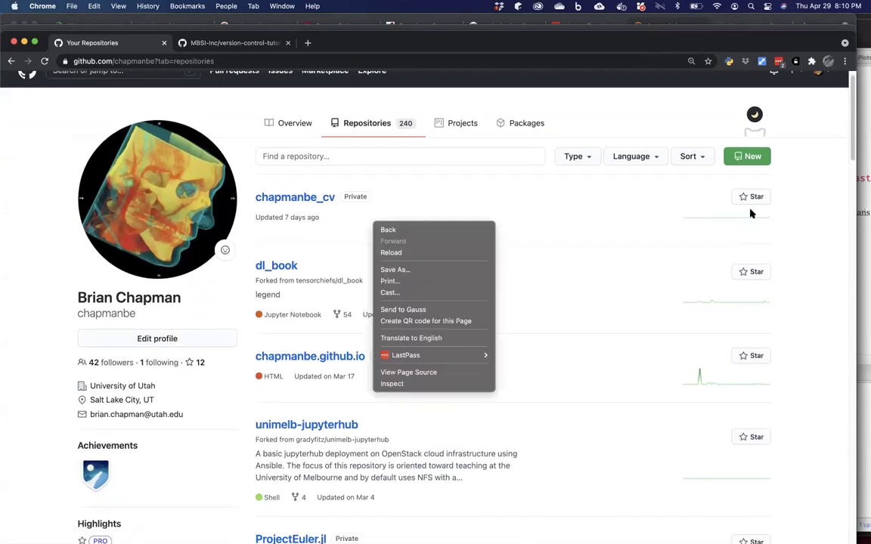
Start a new repository named tonight and make it Private.
left_click(756, 159)
left_click(755, 158)
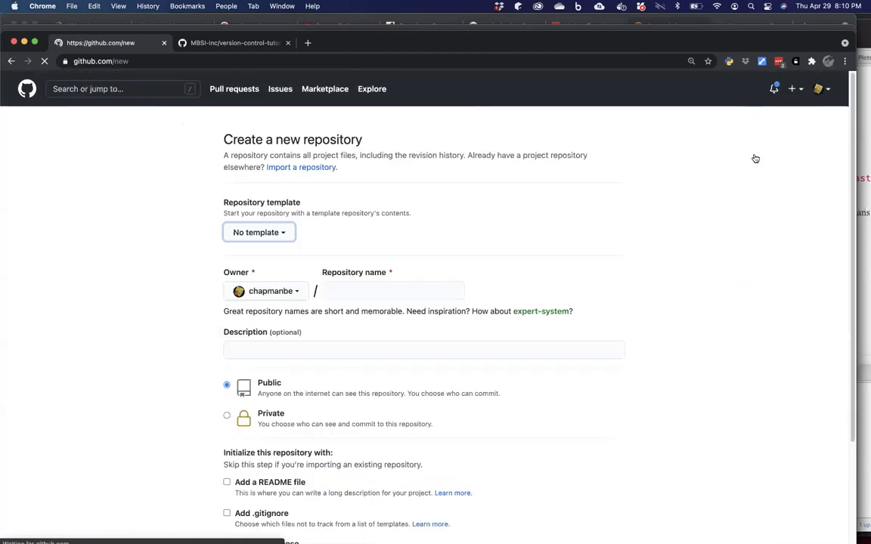
left_click(379, 295)
type("Testing")
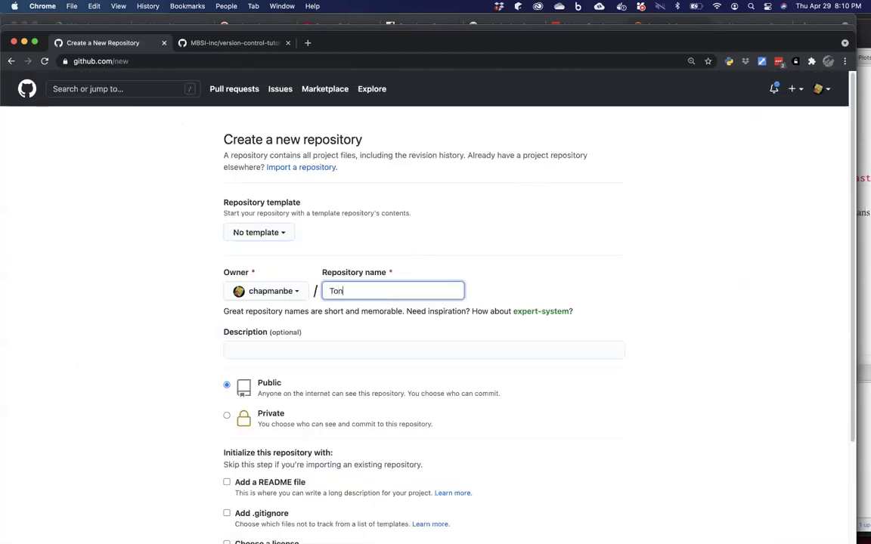
key("BackSpace")
key("BackSpace")
key("BackSpace")
key("BackSpace")
key("BackSpace")
key("BackSpace")
key("BackSpace")
type("tonight")
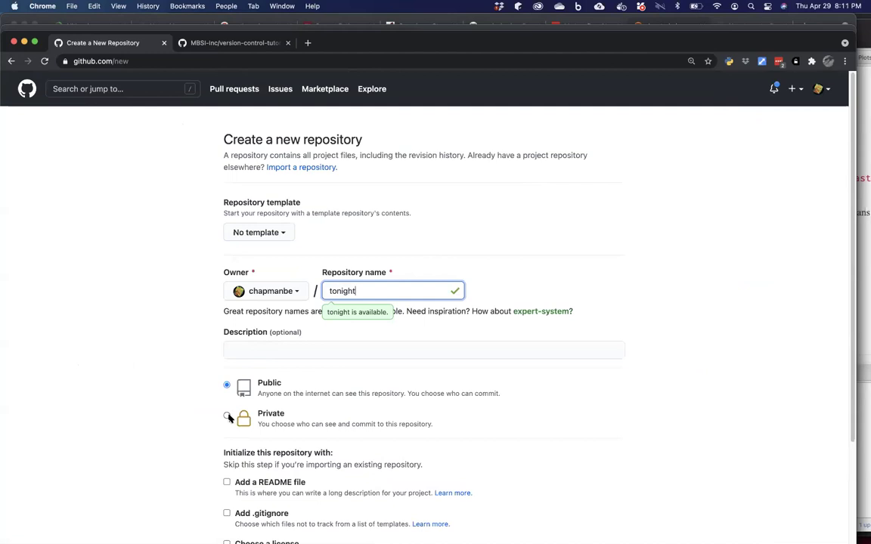
left_click(227, 416)
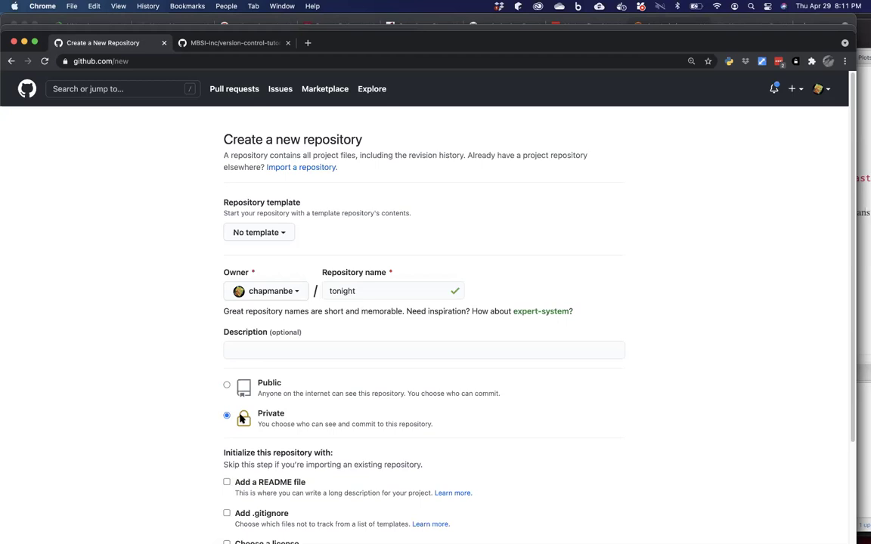
Pick the Python .gitignore template and the MIT License for the new repository.
scroll(241, 418, "down", 2)
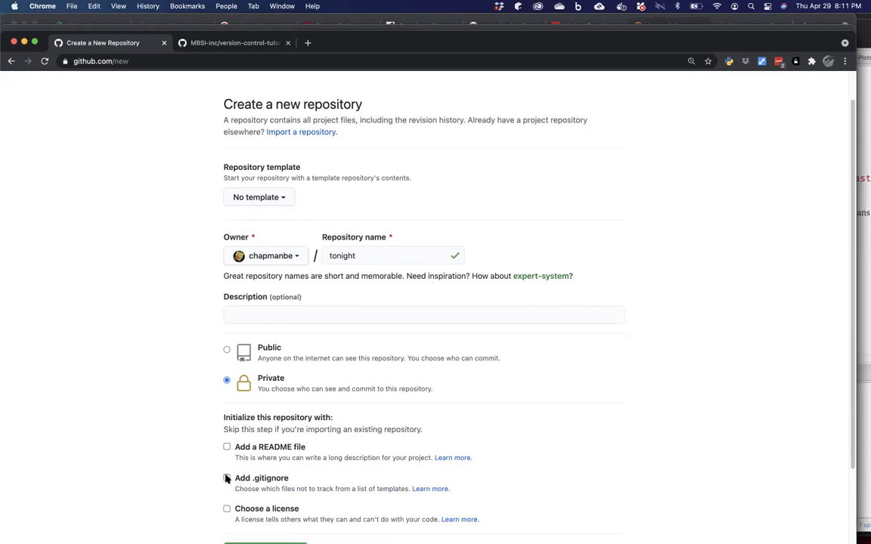
left_click(227, 479)
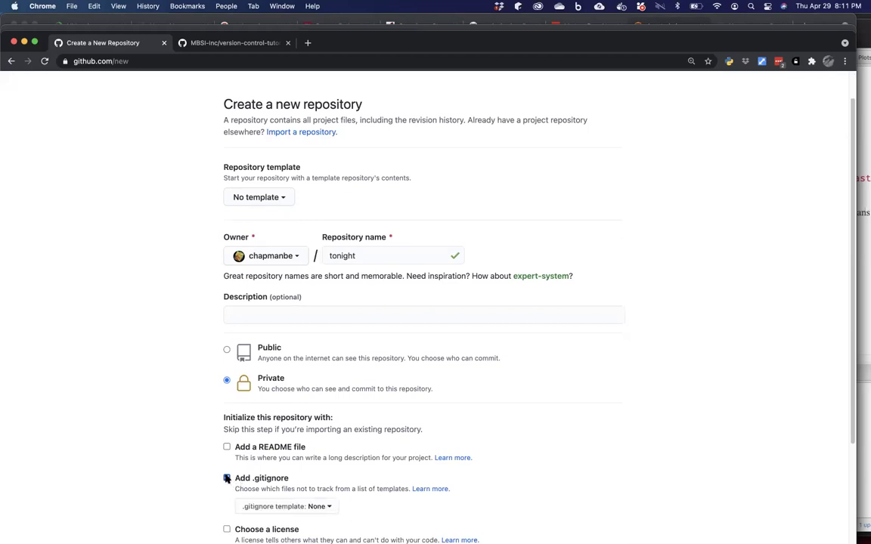
left_click(285, 508)
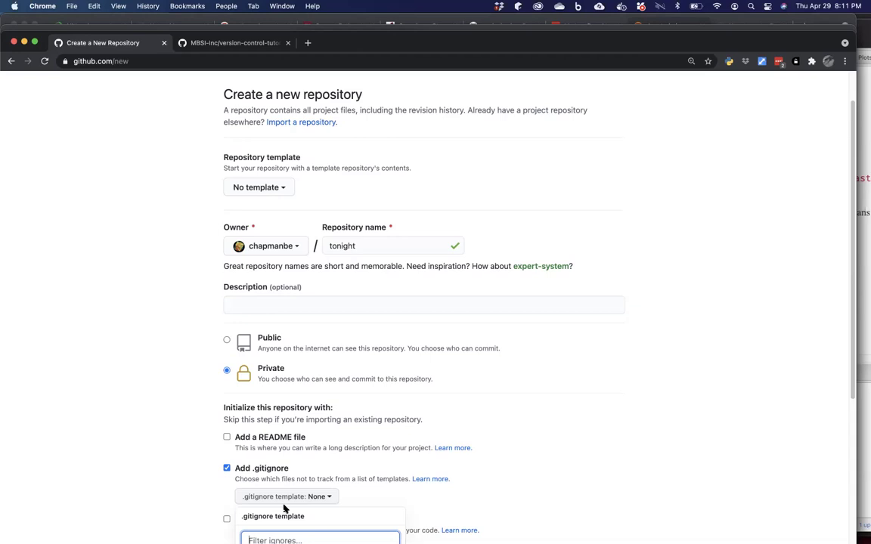
type("Python")
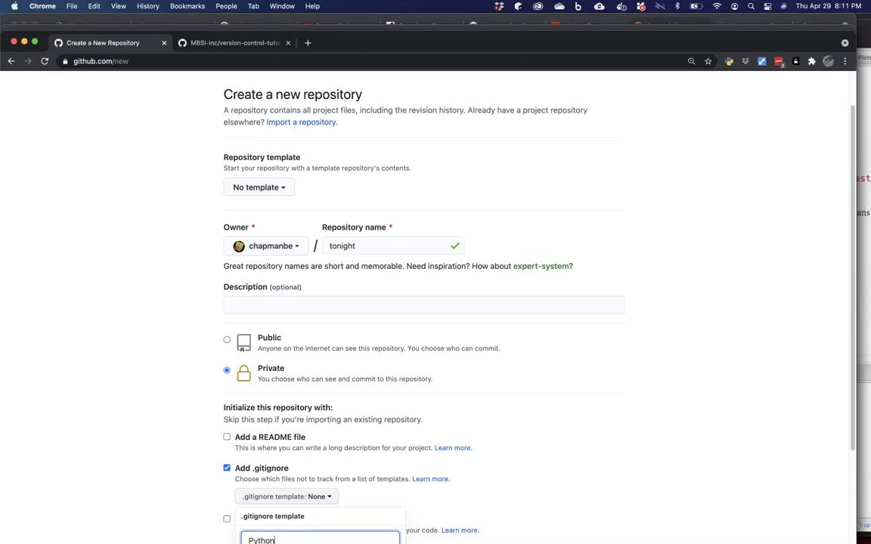
scroll(132, 458, "down", 2)
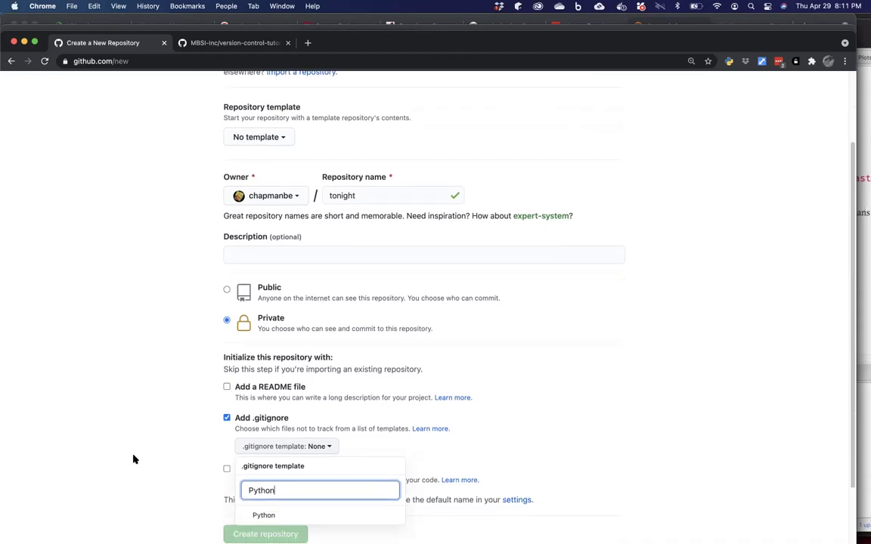
left_click(275, 499)
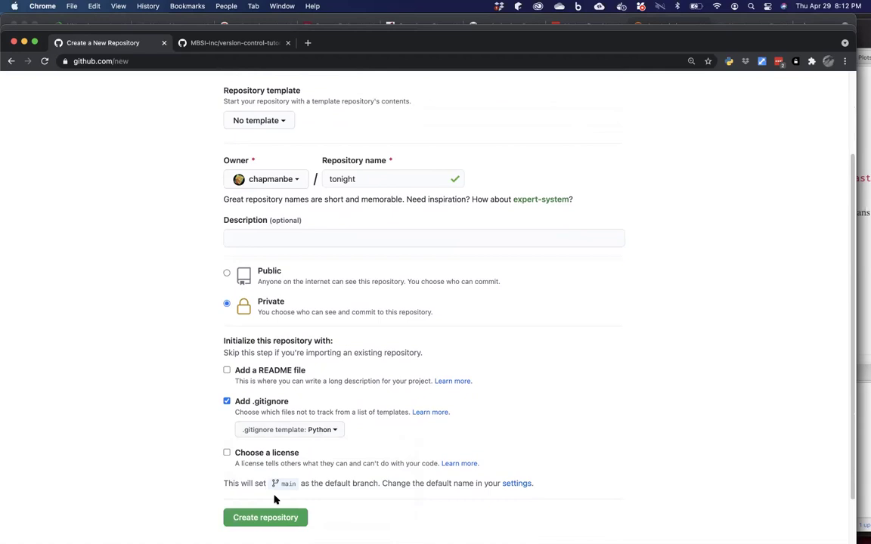
left_click(227, 453)
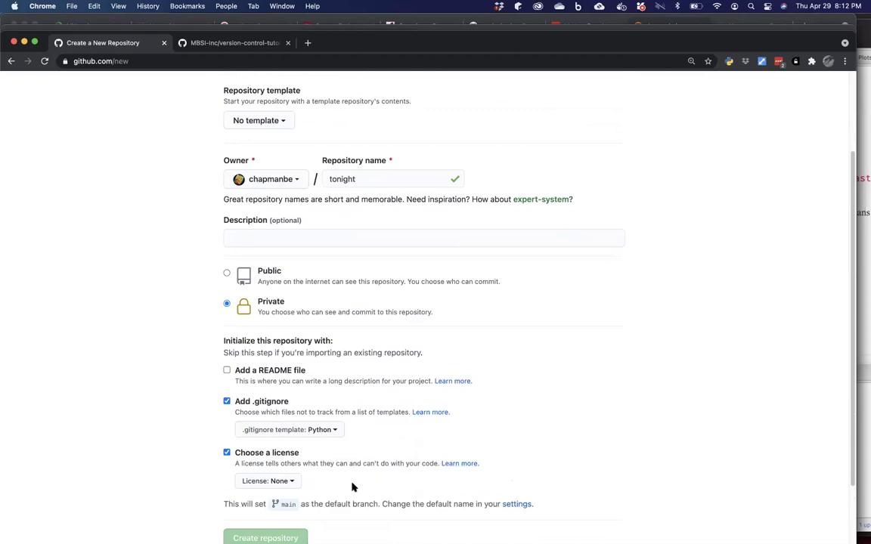
left_click(286, 482)
scroll(281, 515, "down", 5)
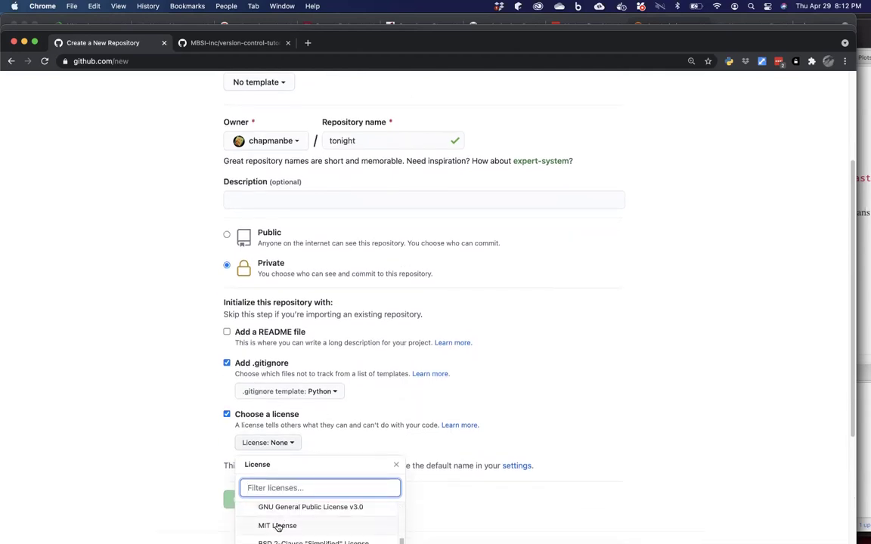
left_click(278, 526)
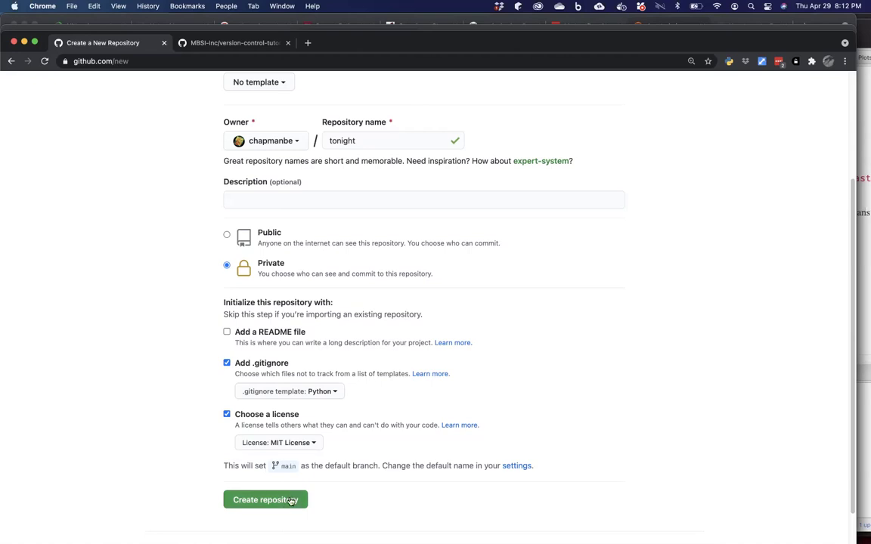
Uncheck the .gitignore and license again, then create the empty tonight repository.
left_click(227, 363)
left_click(226, 392)
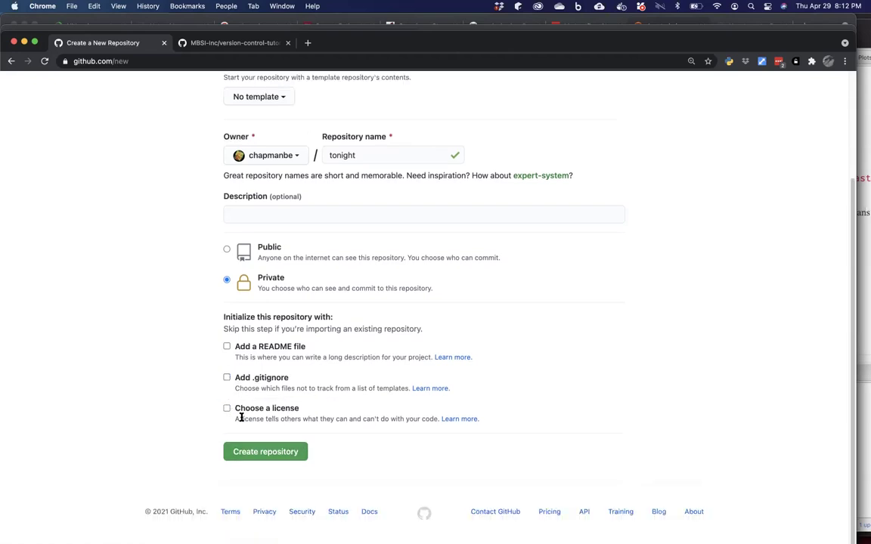
left_click(270, 454)
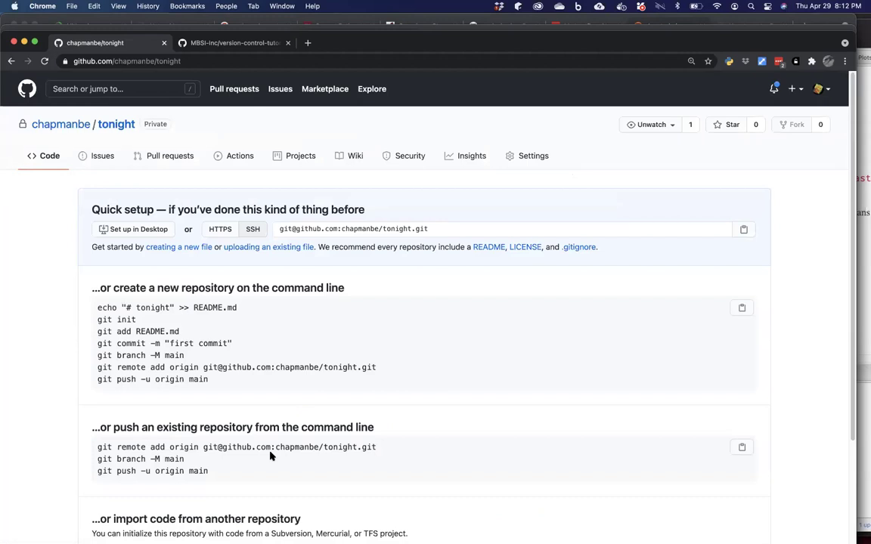
Select the 'git remote add origin' line under 'push an existing repository' on the quick-setup page.
scroll(271, 455, "down", 3)
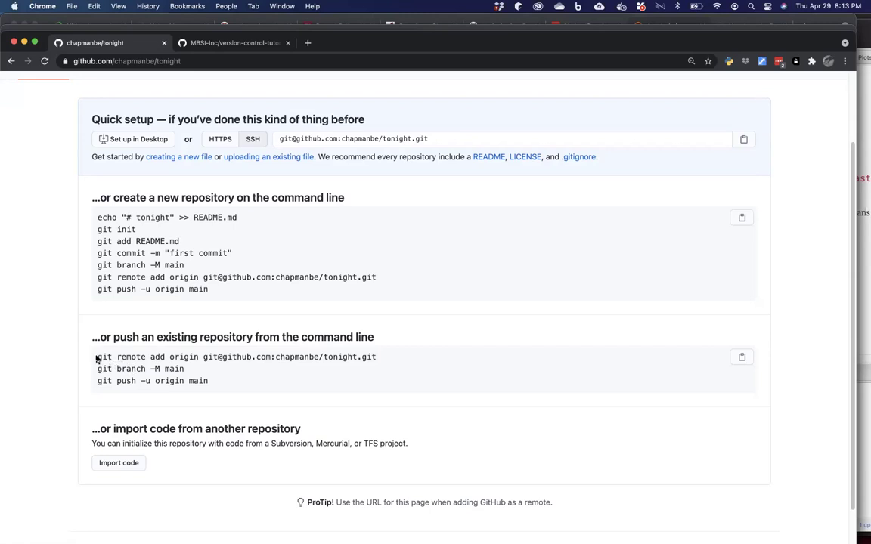
left_click_drag(97, 360, 382, 362)
key("super+c")
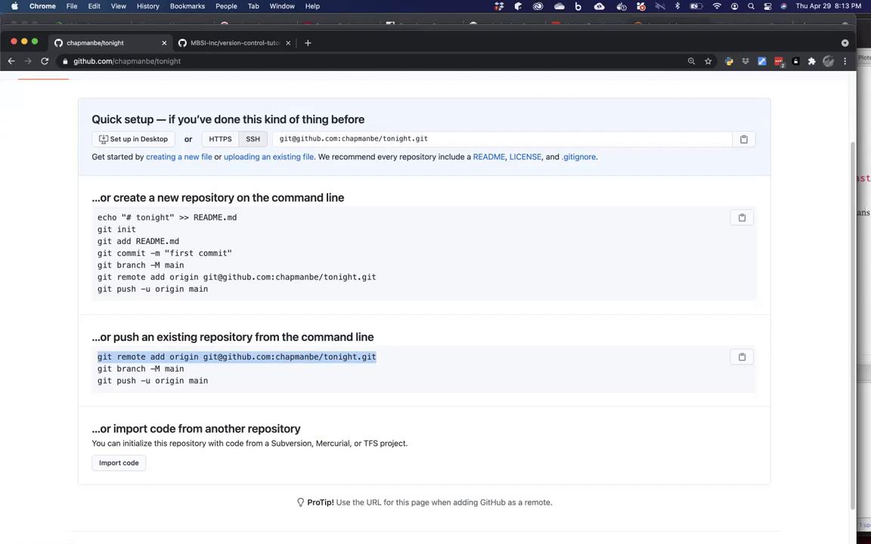
mouse_move(384, 531)
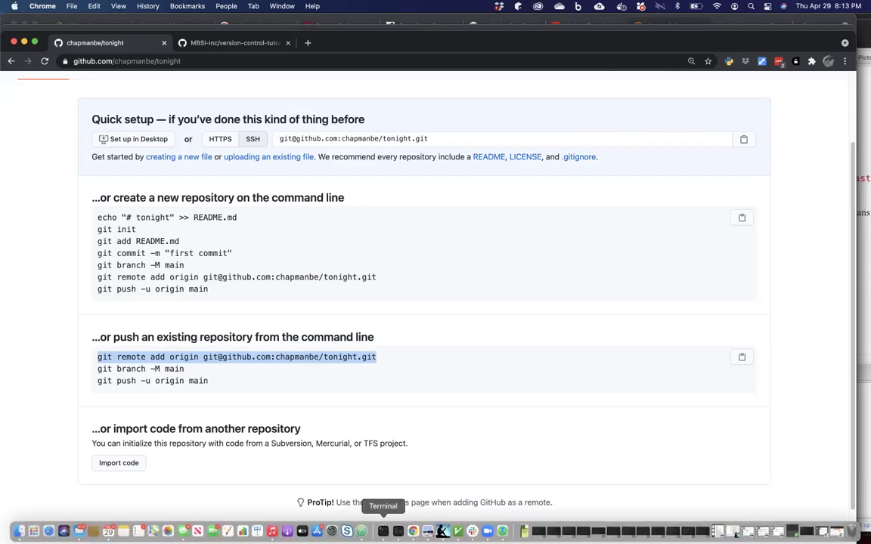
Paste and run the remote-add command so GitHub's tonight repository becomes origin.
left_click(383, 531)
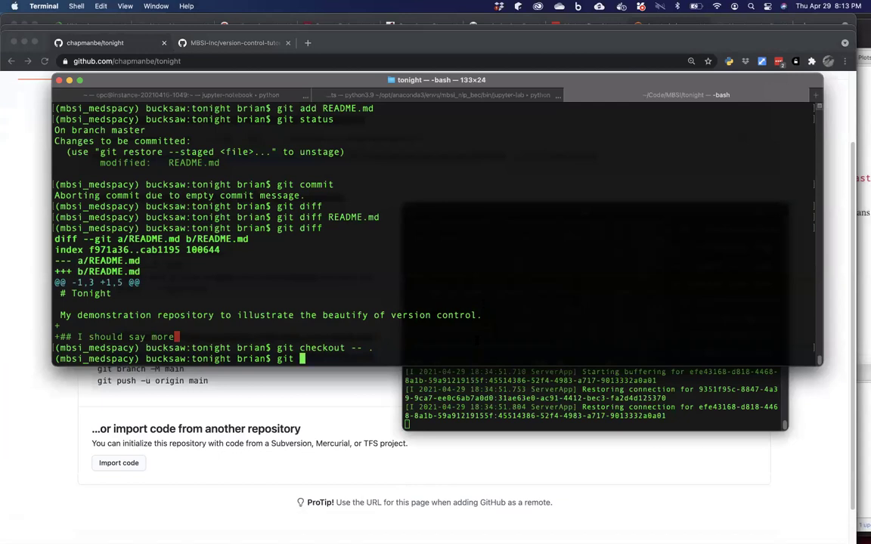
key("super+v")
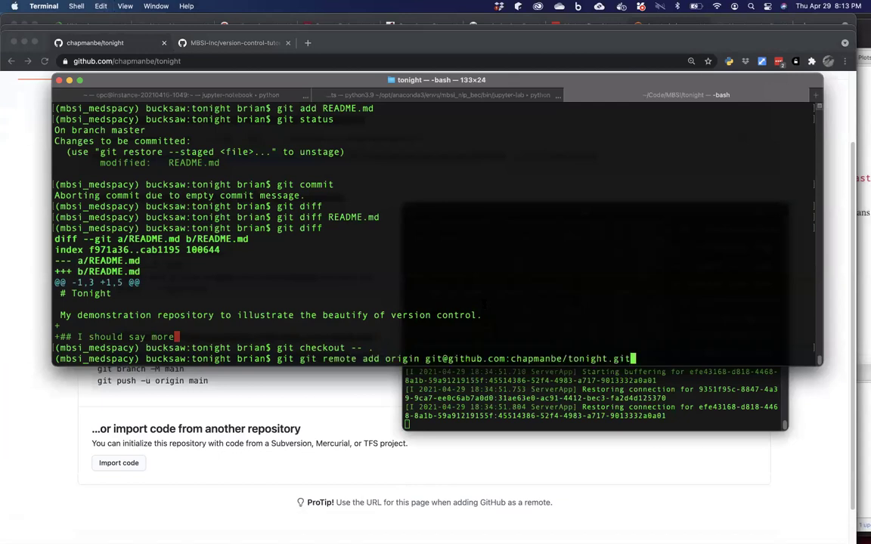
key("Return")
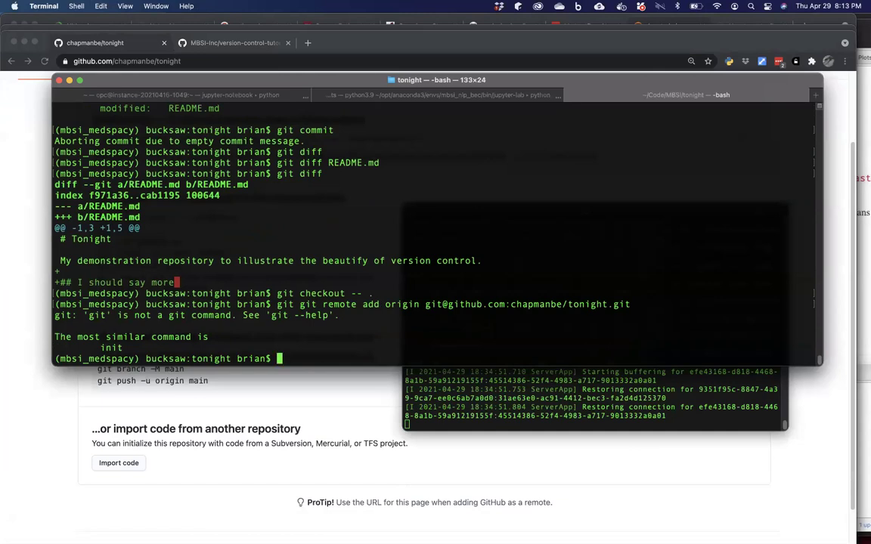
key("super+v")
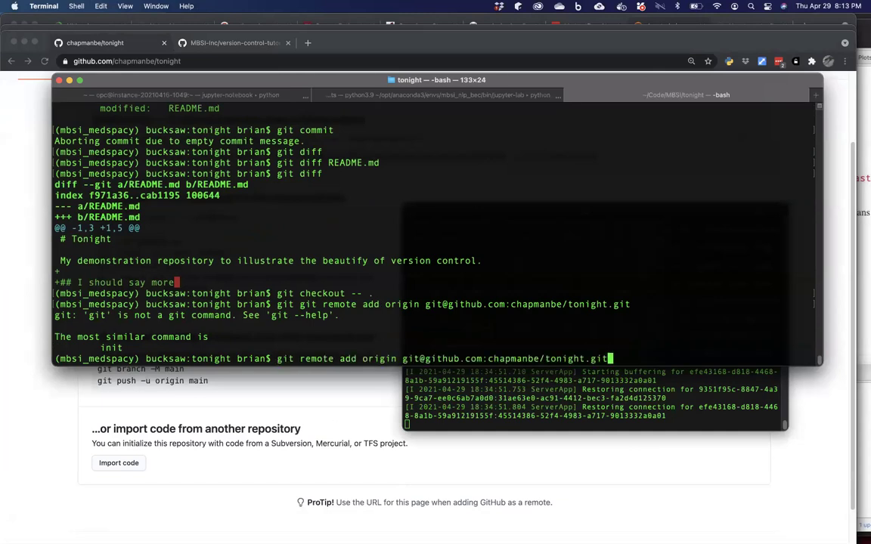
key("Return")
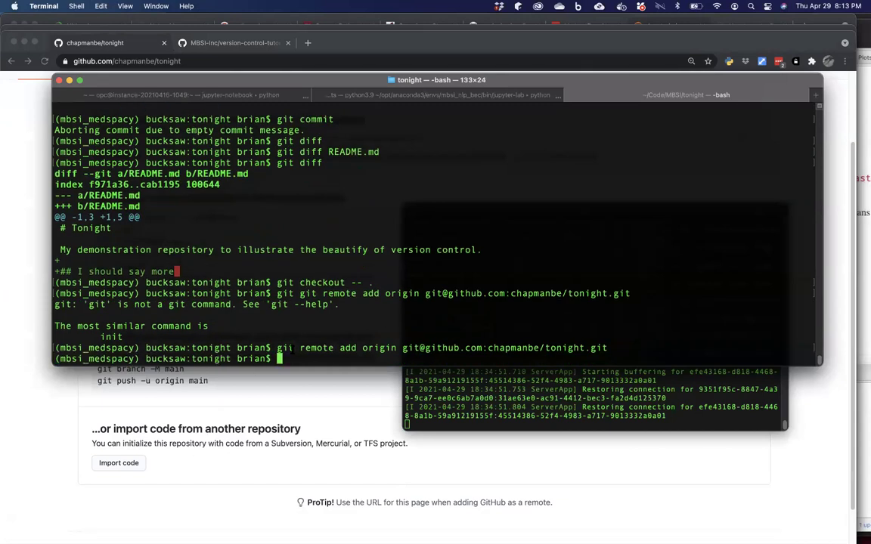
Run git remote -v to list origin's fetch and push addresses.
type("git remote -v")
key("Return")
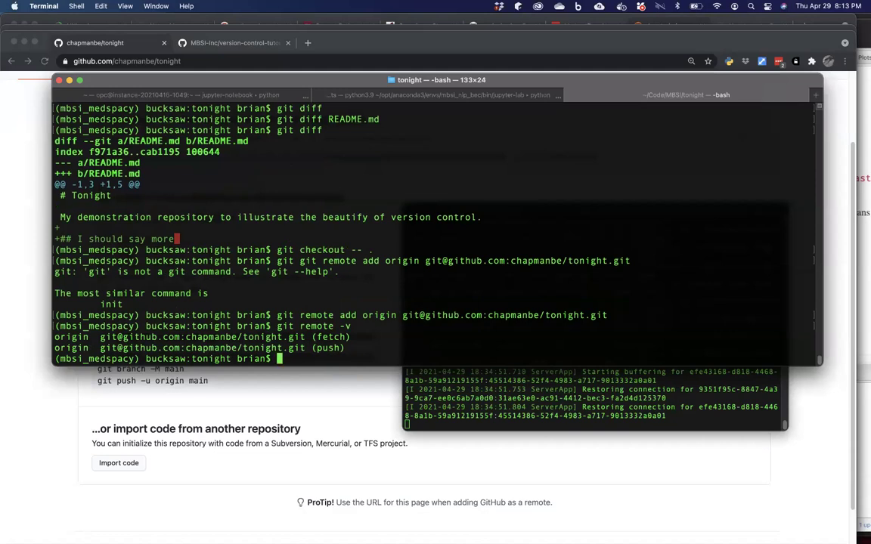
left_click(255, 379)
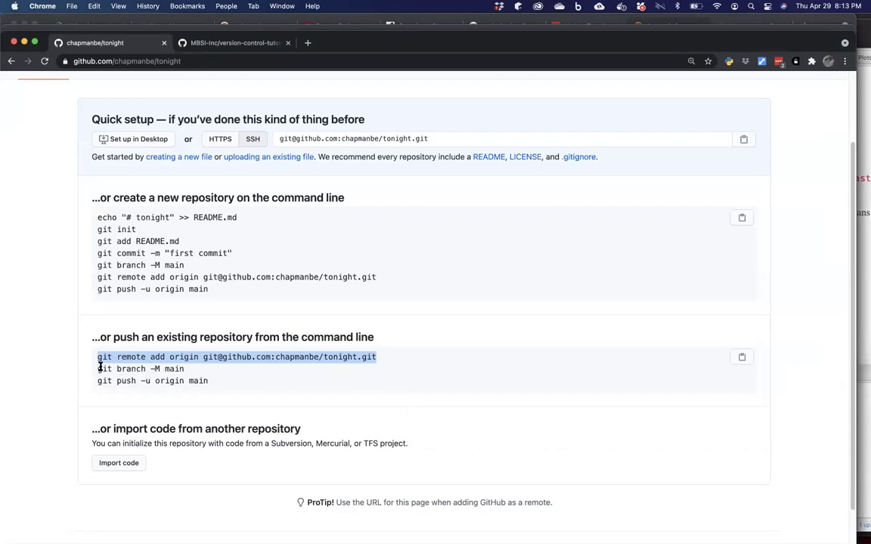
Copy 'git branch -M main' from GitHub and run it to rename the local branch.
left_click_drag(97, 368, 188, 371)
key("super+c")
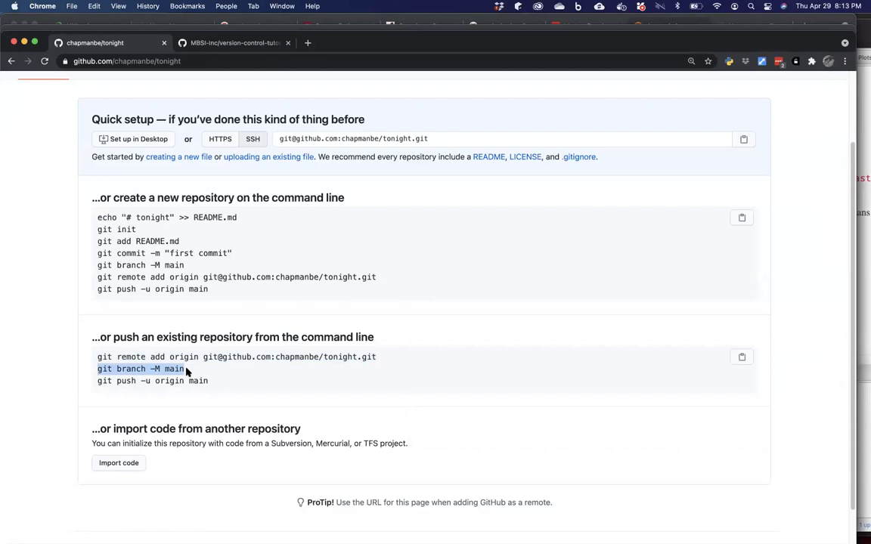
mouse_move(194, 533)
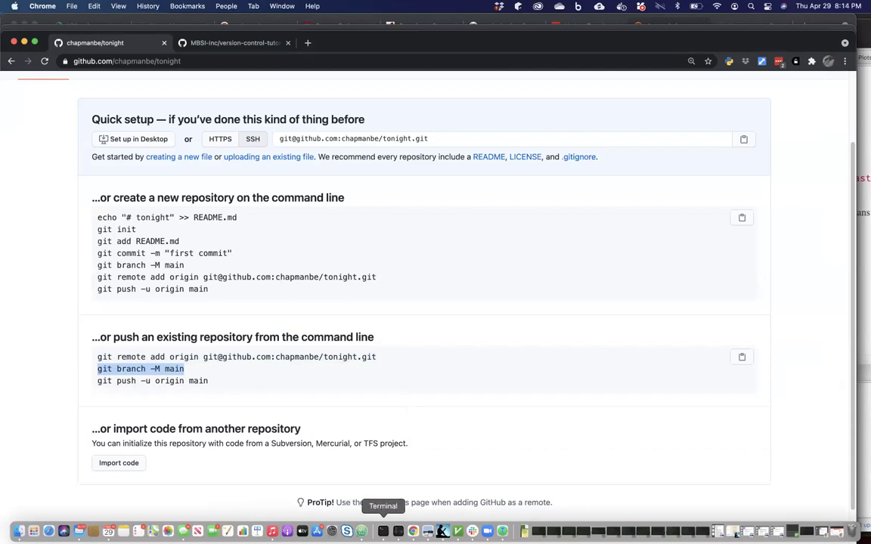
left_click(383, 532)
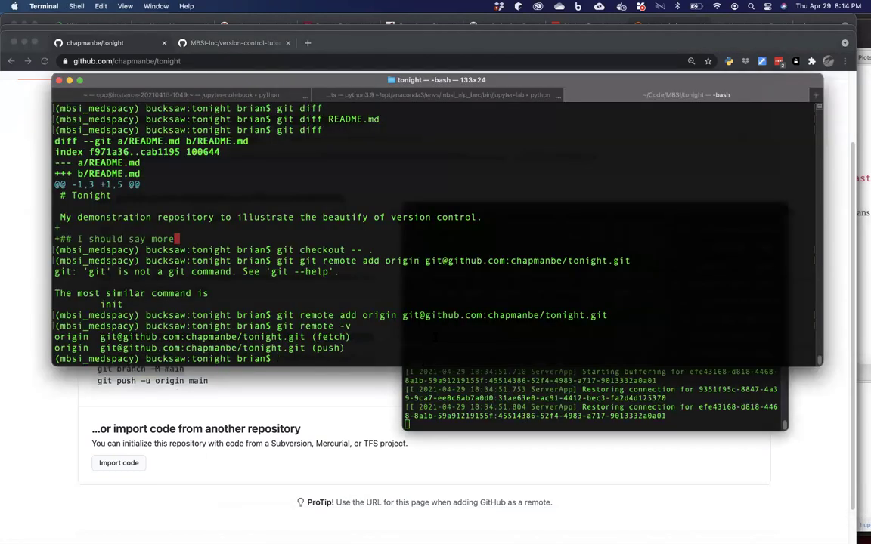
key("super+v")
key("Return")
left_click(360, 405)
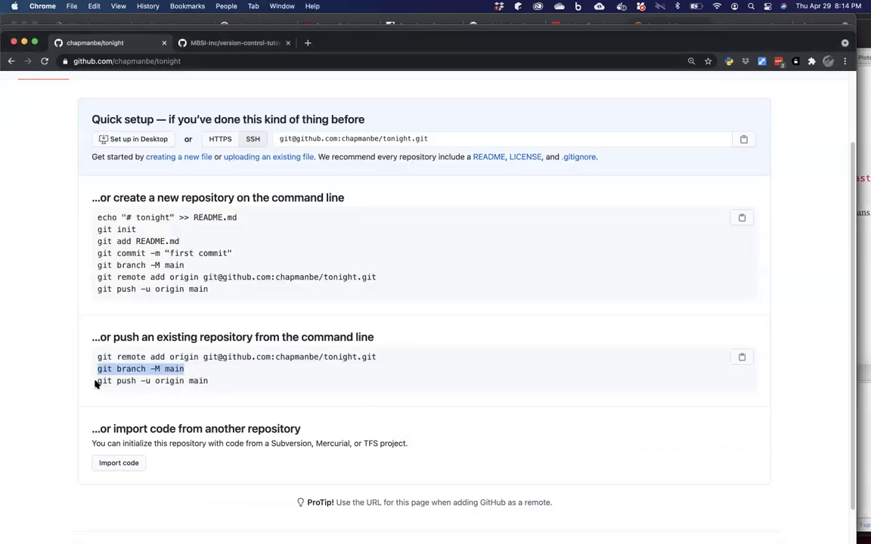
Copy 'git push -u origin main' and run it to push main to GitHub.
left_click_drag(96, 383, 211, 381)
key("super+c")
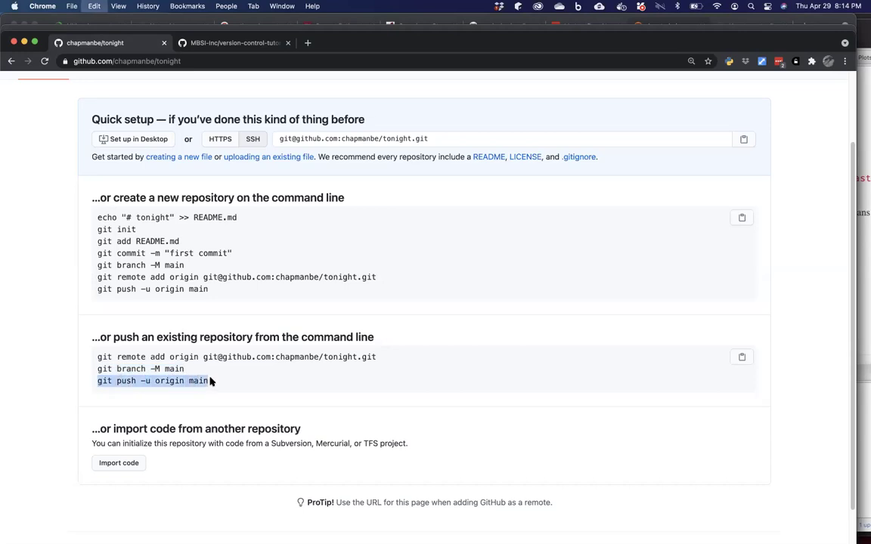
mouse_move(215, 538)
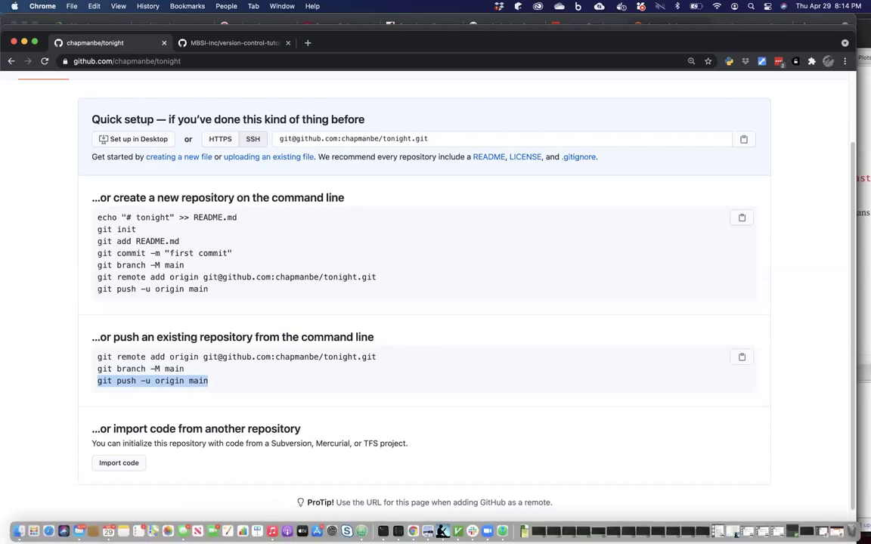
left_click(382, 532)
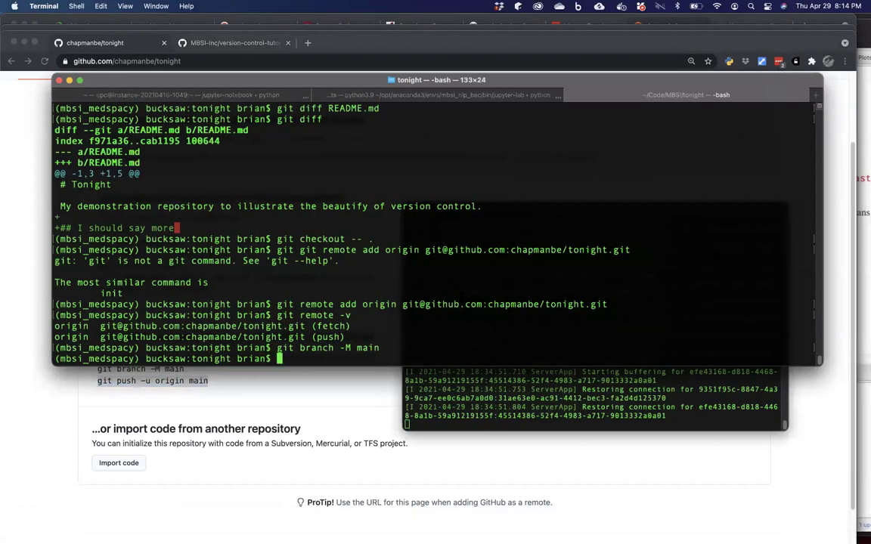
key("super+v")
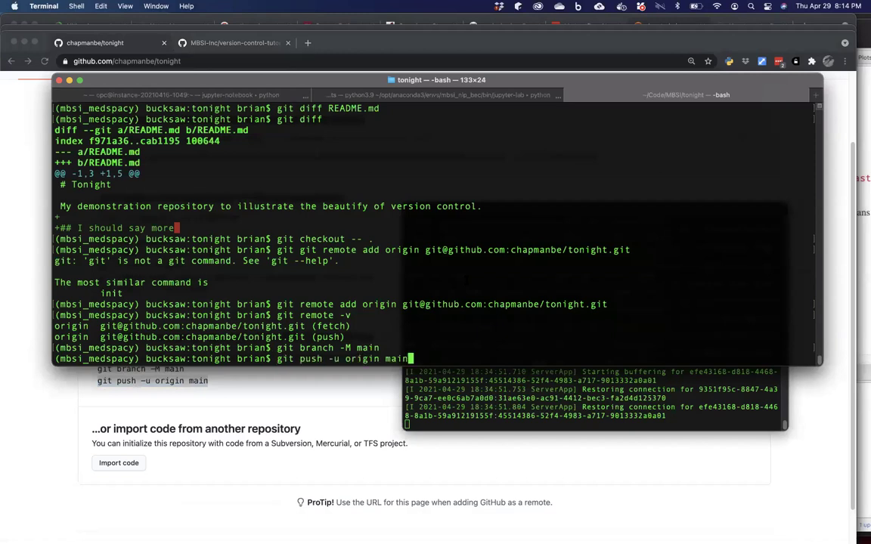
key("Return")
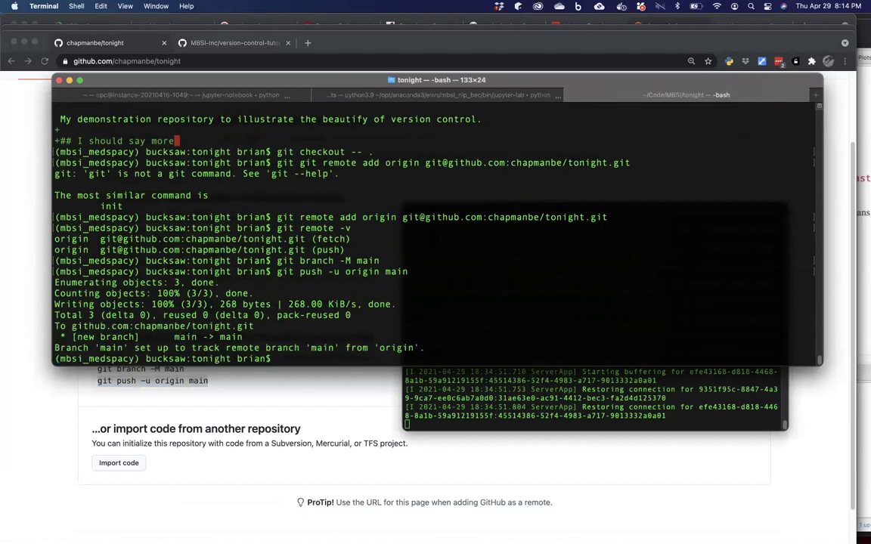
left_click(360, 403)
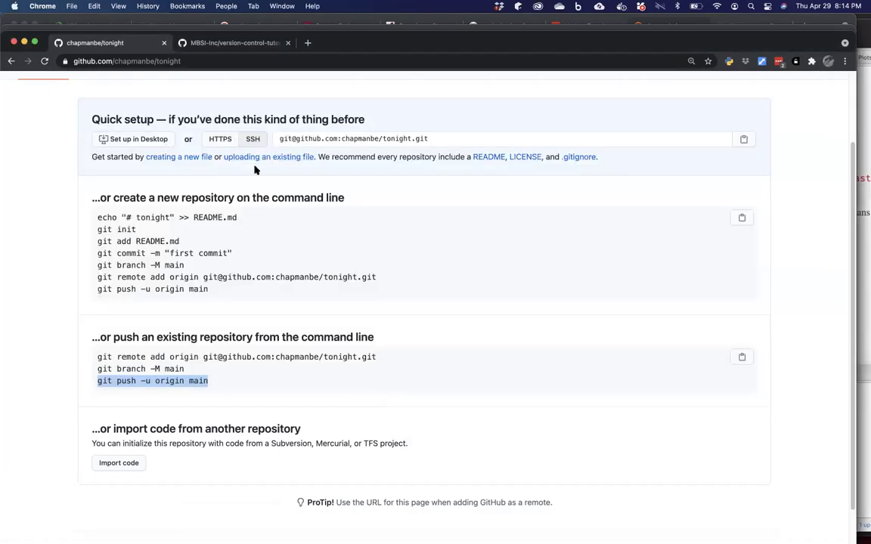
Reload the tonight page and edit README.md on GitHub, removing the description's trailing period.
left_click(45, 62)
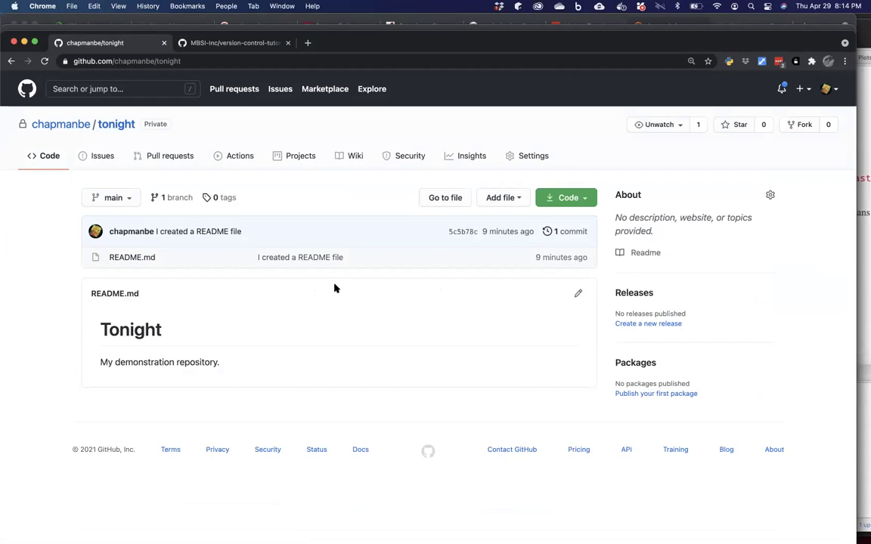
left_click(579, 296)
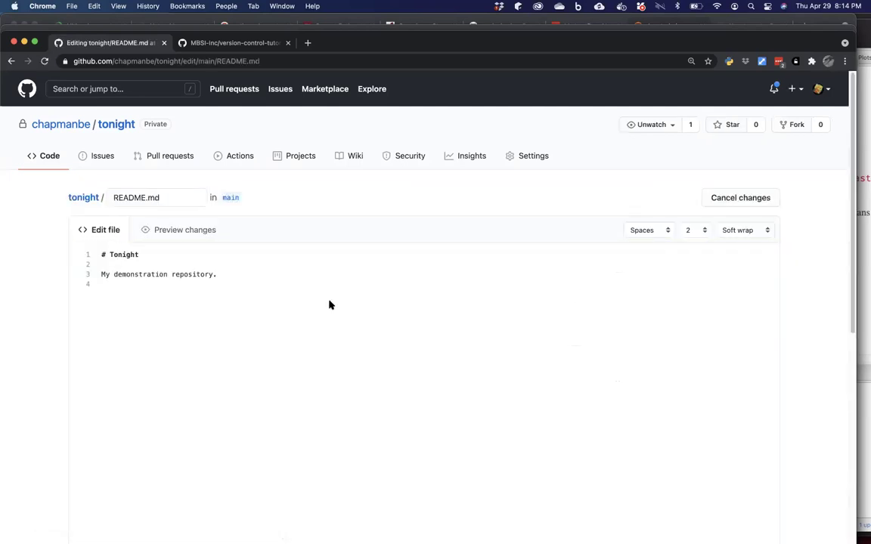
left_click(235, 274)
key("shift+Up")
key("BackSpace")
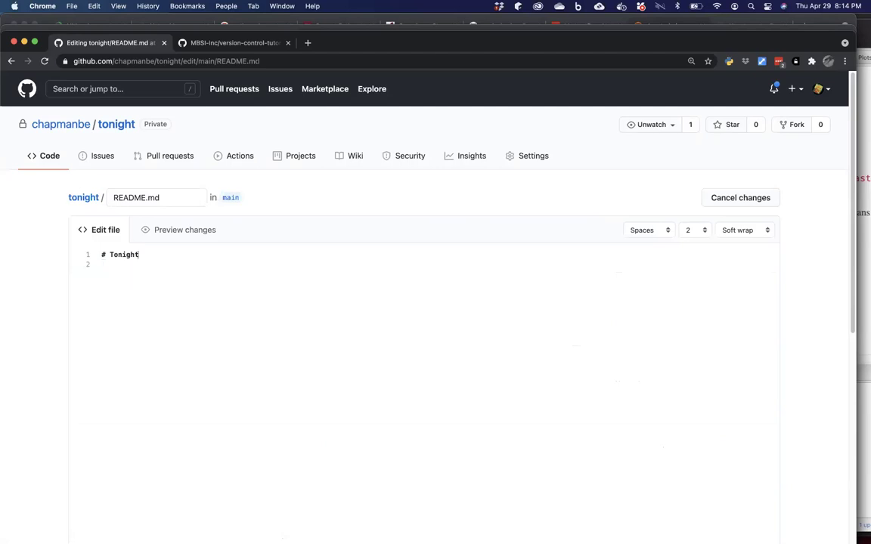
key("super+z")
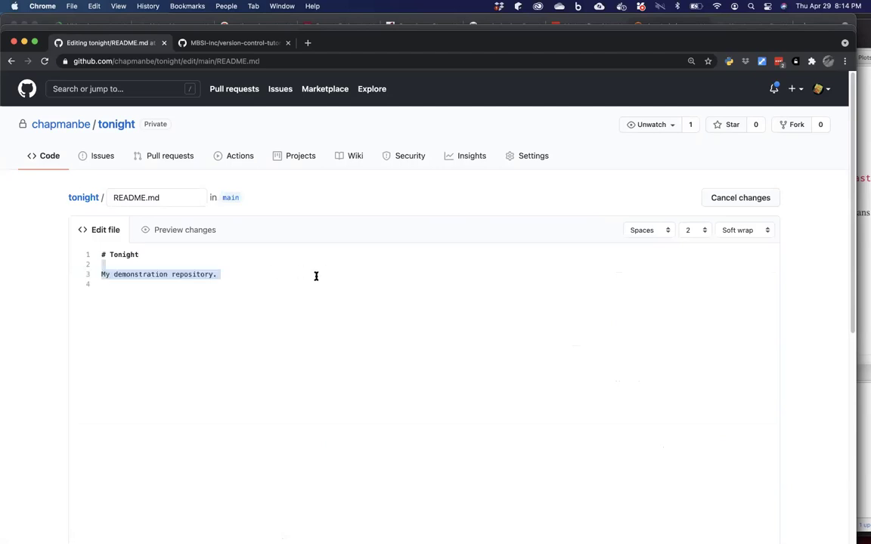
left_click(313, 276)
key("BackSpace")
key("BackSpace")
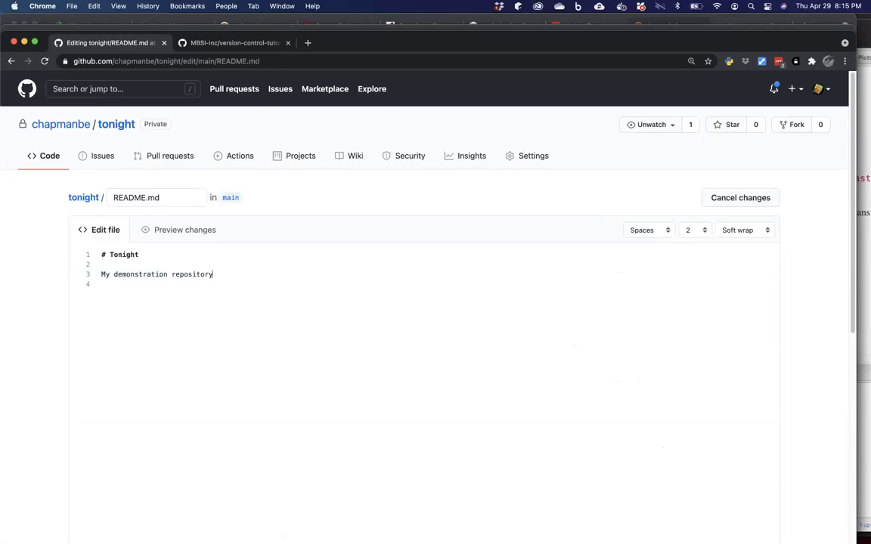
Extend the description with ', for the MBSI Grand Rounds.' and commit to main.
type(", for the")
type("SI")
type(" Grand Gr")
key("BackSpace")
key("BackSpace")
type("Rounds.")
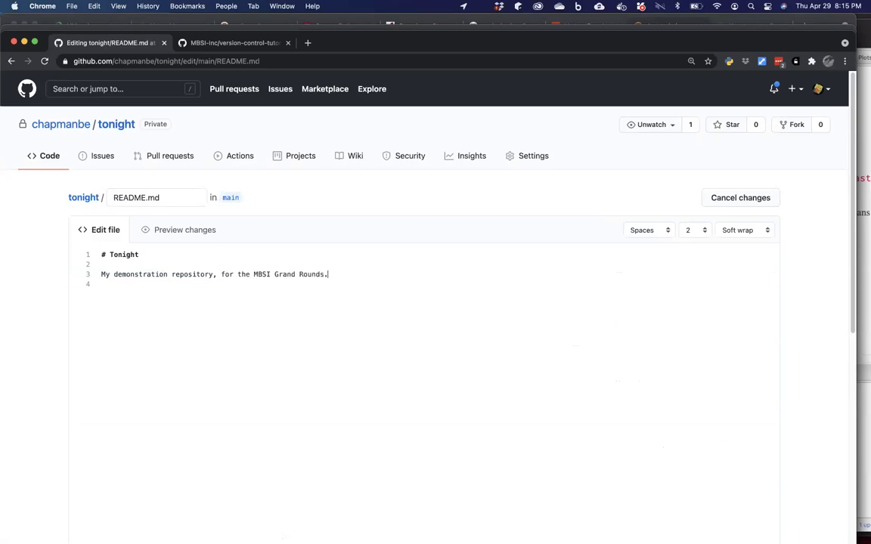
scroll(436, 303, "down", 5)
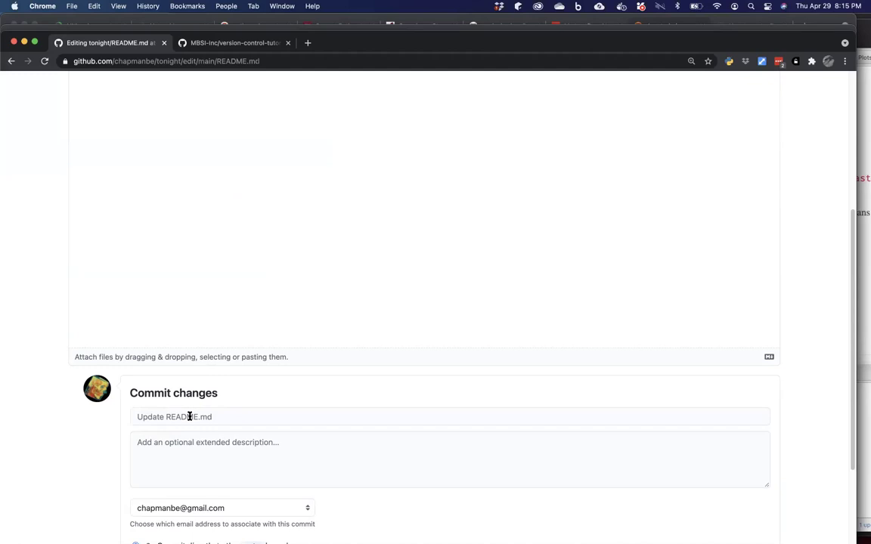
scroll(190, 416, "down", 3)
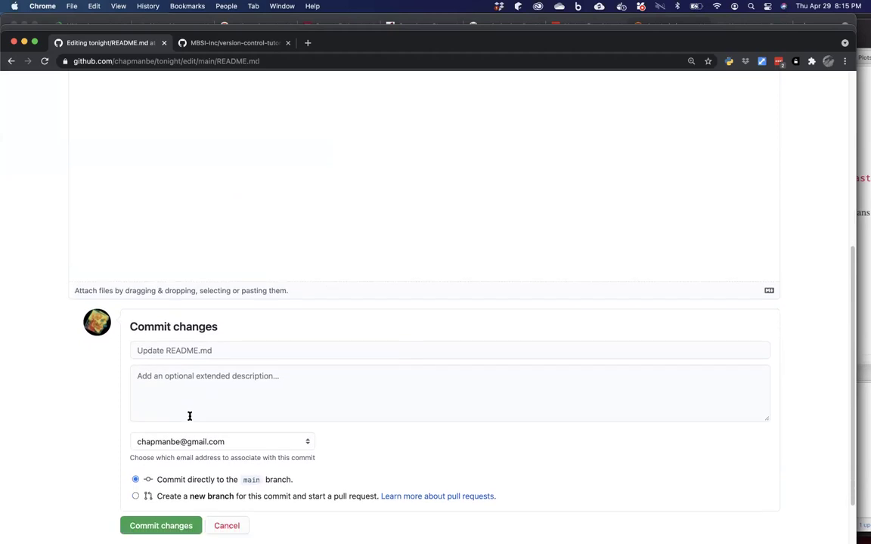
scroll(190, 416, "down", 1)
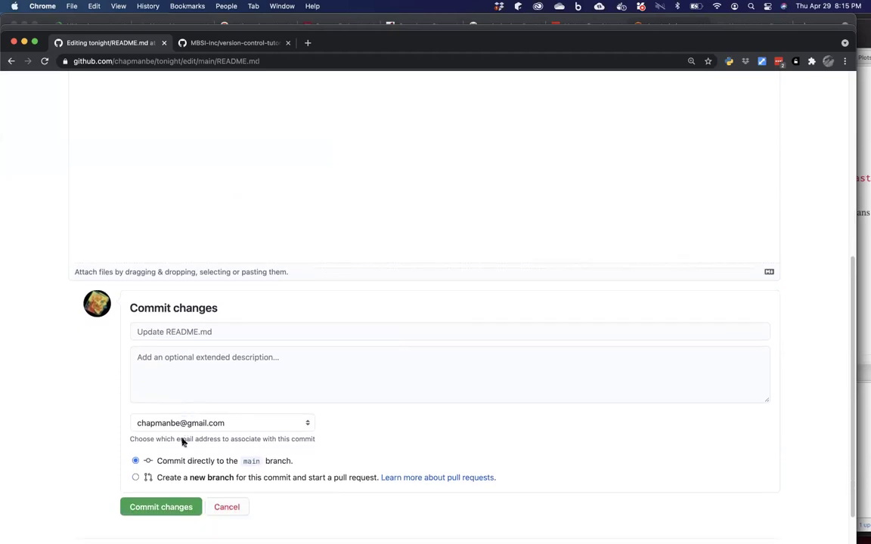
left_click(162, 508)
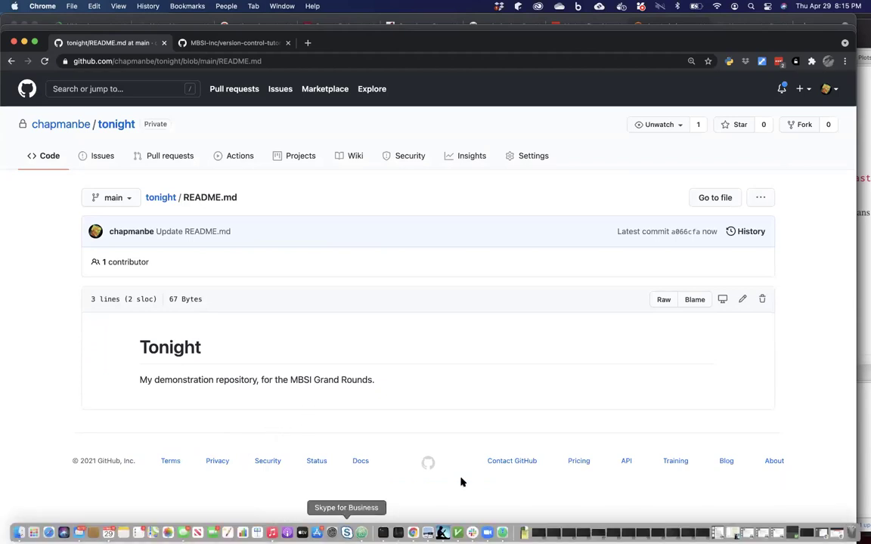
Add the line 'Thanks for joining me tonight.' to README.md in Atom and save.
left_click(356, 528)
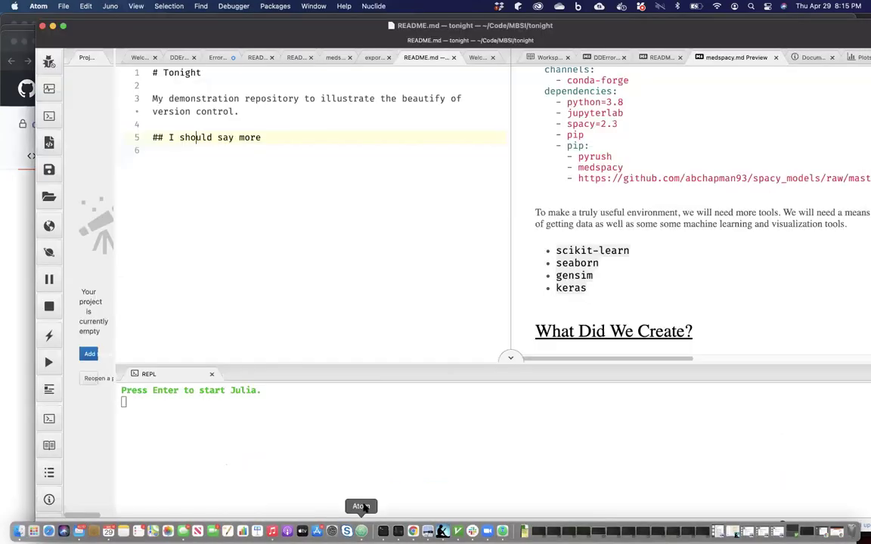
left_click(316, 170)
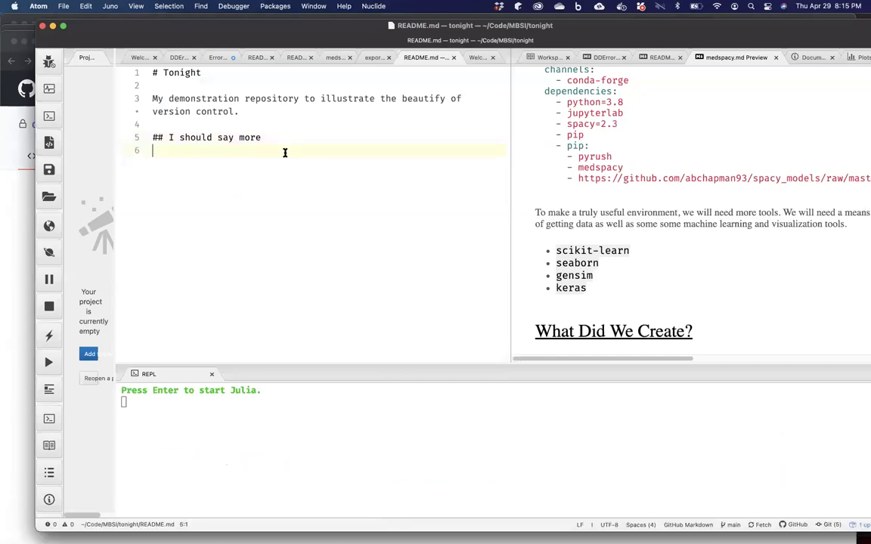
key("Return")
type("Thanks for join")
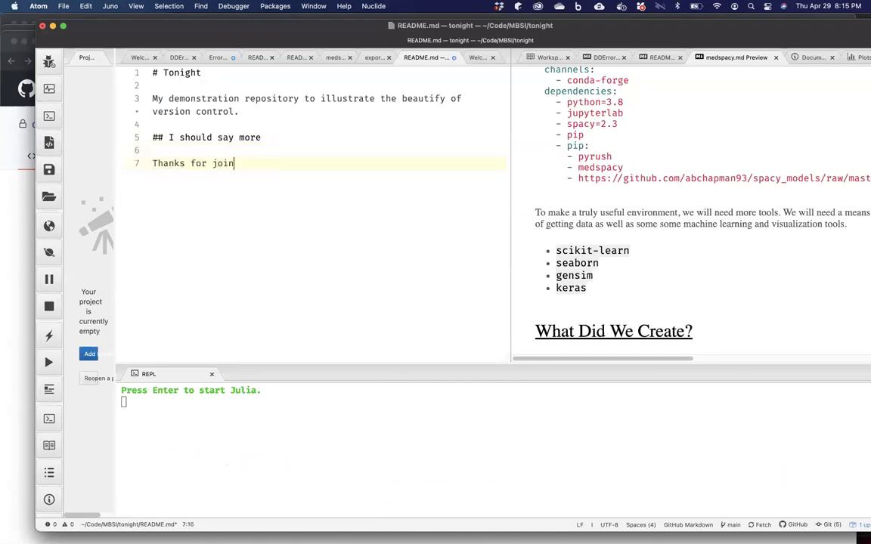
type("ing me tonight")
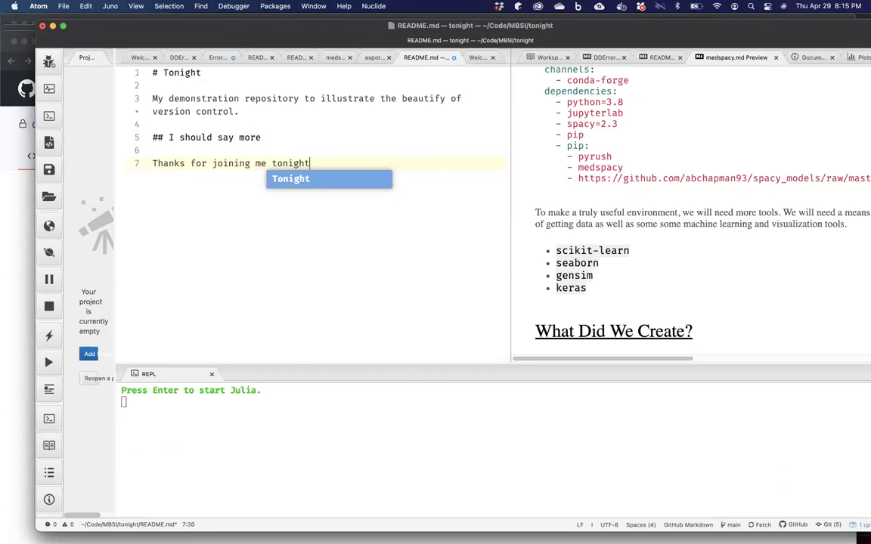
type(".")
key("super+s")
Change the local heading to '# Tonight (April 29, 2021)'.
left_click(210, 73)
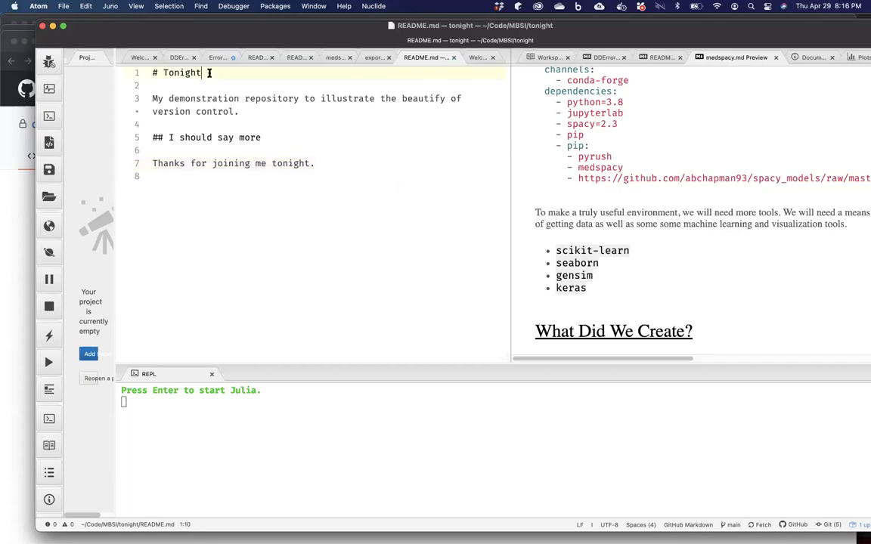
type("(")
key("shift+super+Left")
type("April")
key("super+z")
key("super+z")
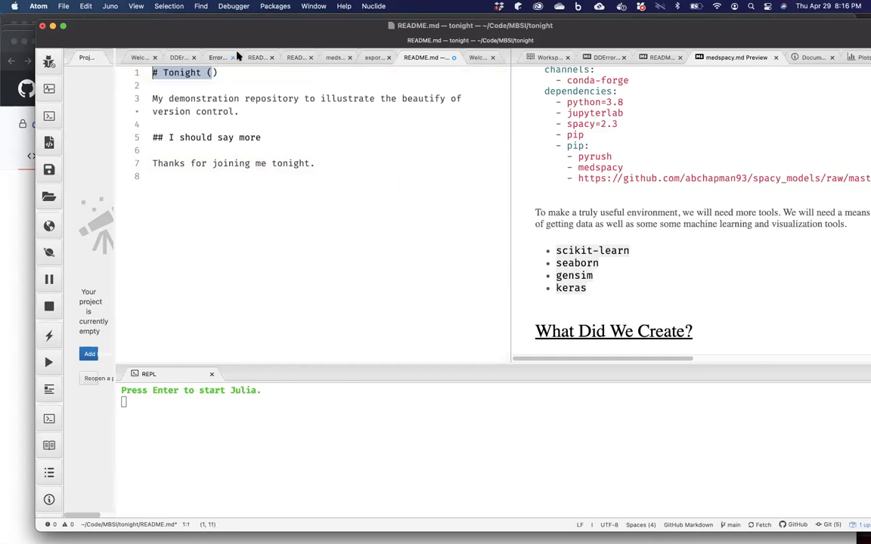
left_click(211, 72)
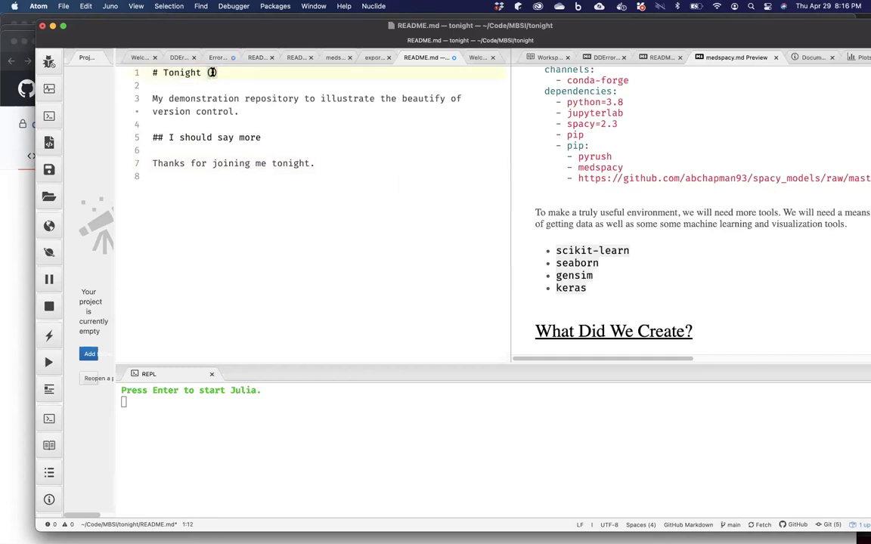
type("April 29, 2021")
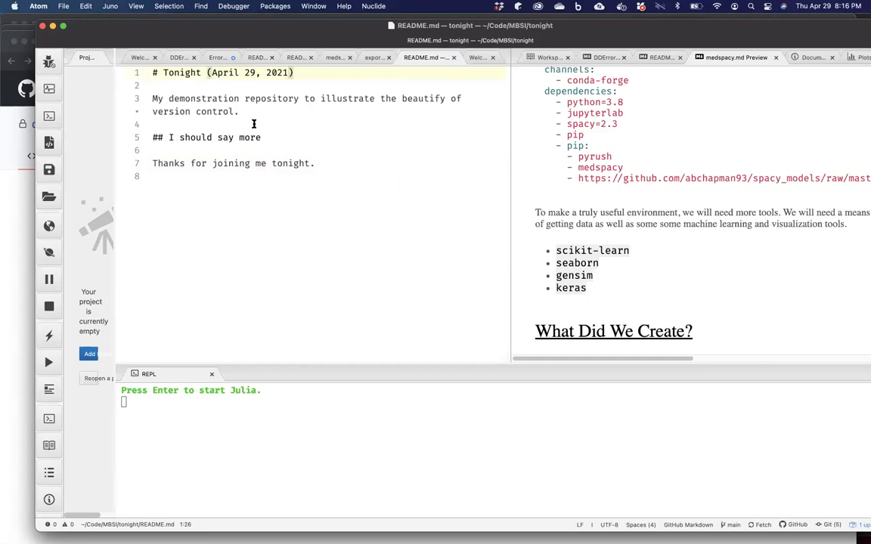
scroll(254, 124, "down", 1)
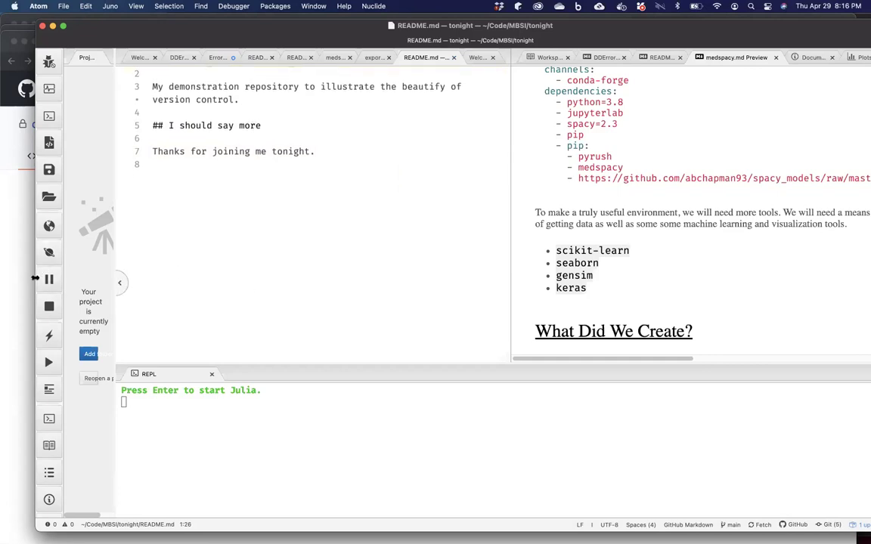
left_click(19, 301)
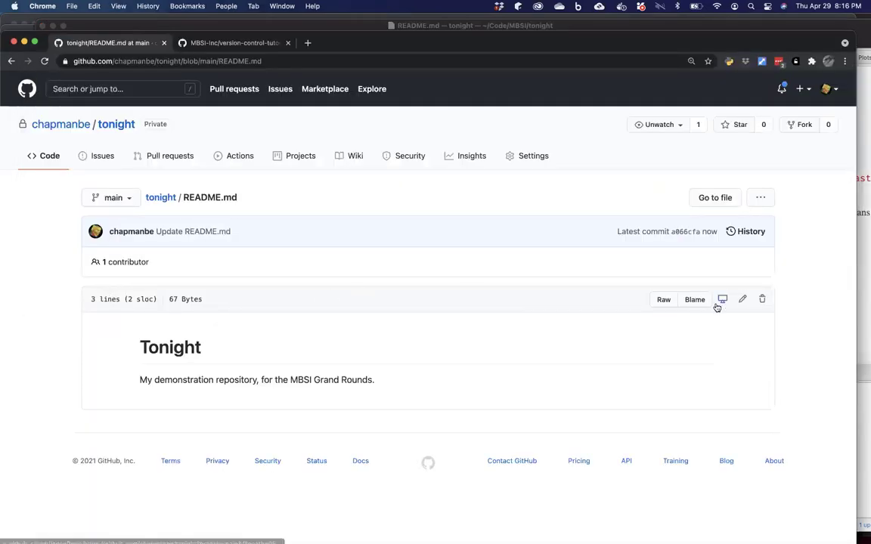
Append '(29 April 2021)' to the GitHub README heading and commit it to main.
left_click(744, 301)
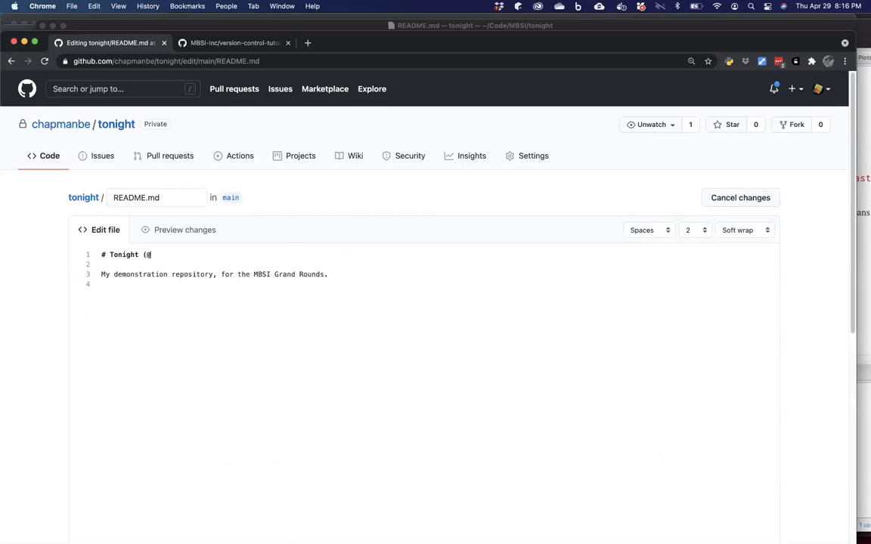
type("pril 2021)")
scroll(297, 258, "down", 10)
scroll(296, 257, "up", 10)
key("BackSpace")
scroll(181, 359, "down", 10)
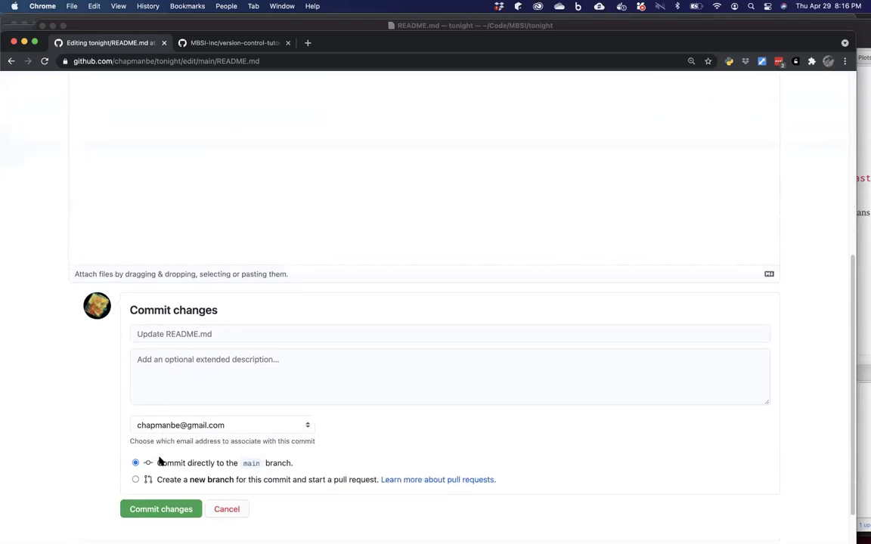
left_click(171, 509)
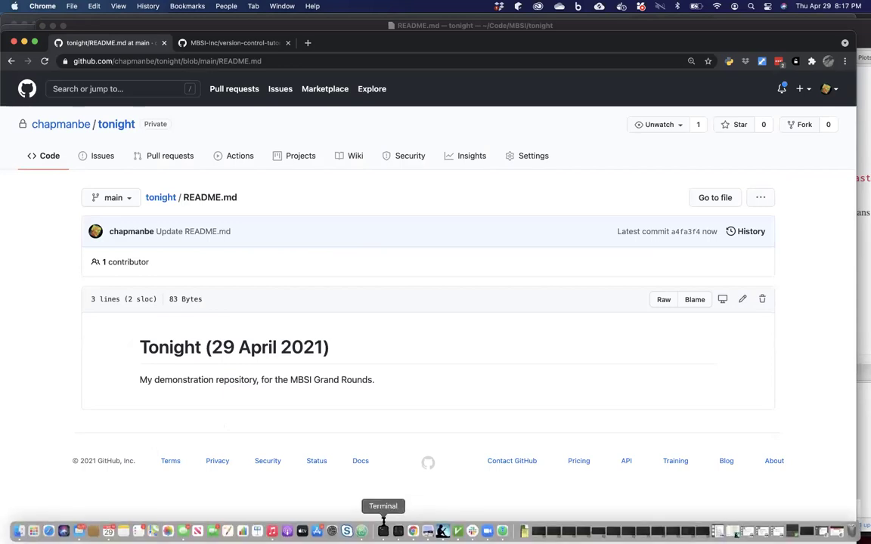
left_click(382, 527)
Check status, commit README.md as 'added the date to the README', and run git push.
type("git ")
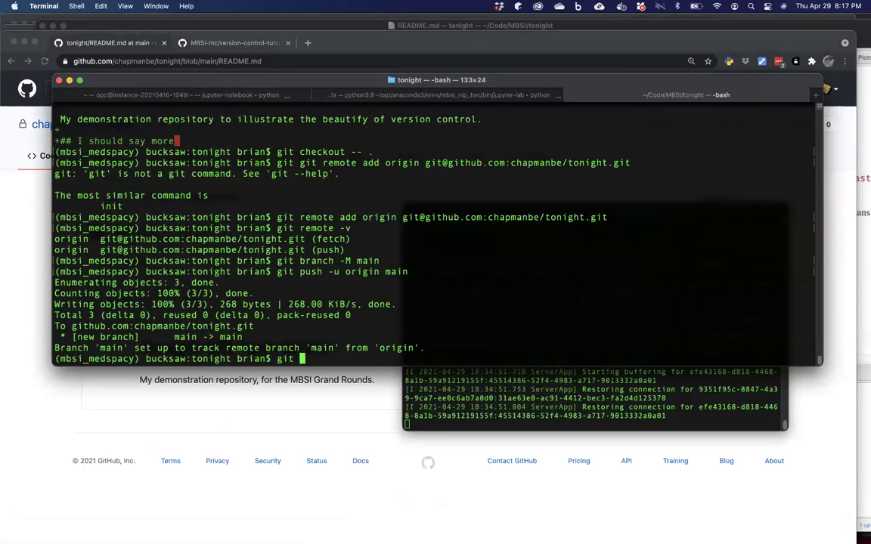
type("status .")
key("Return")
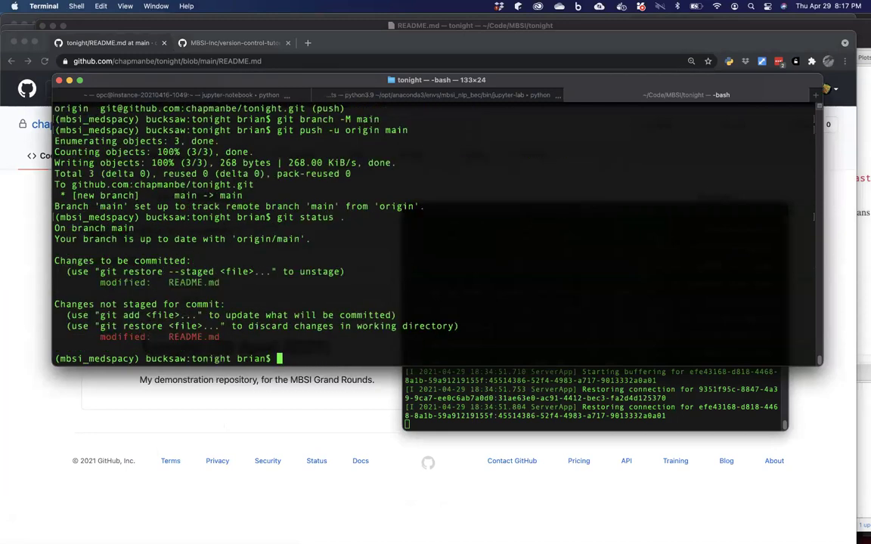
type("git add RE")
key("Tab")
key("Return")
type("g")
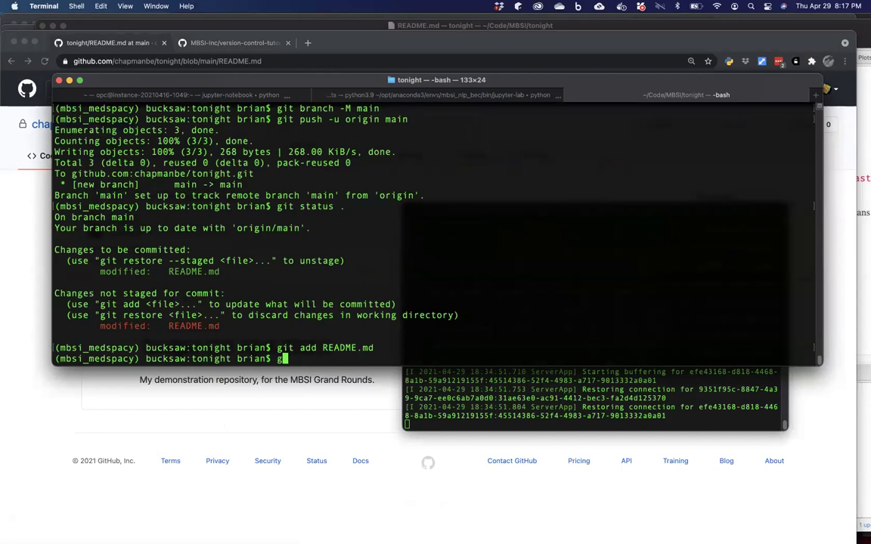
type("it commit -m \"added the date")
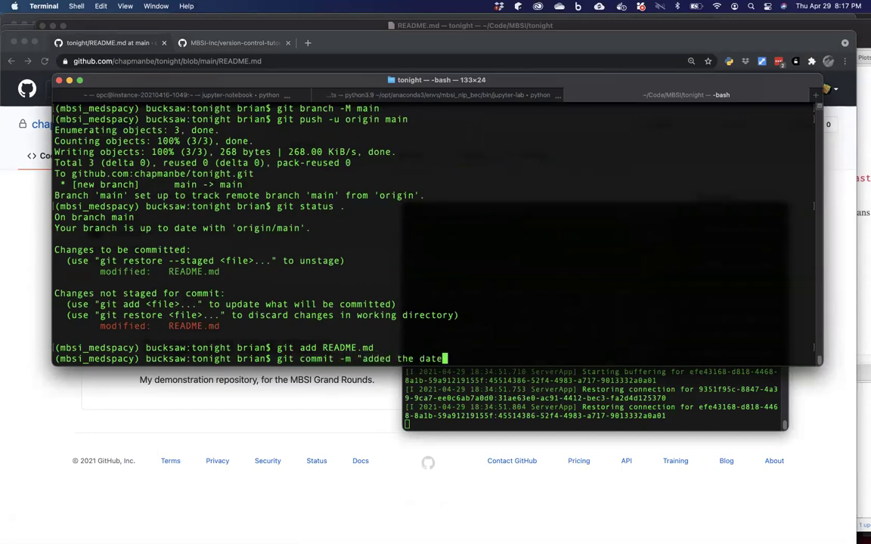
type(" to the README\"")
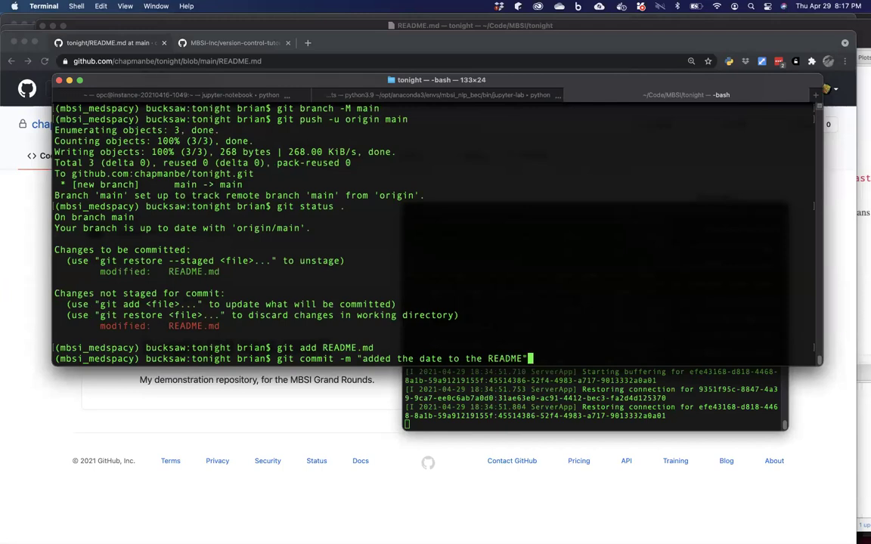
key("Return")
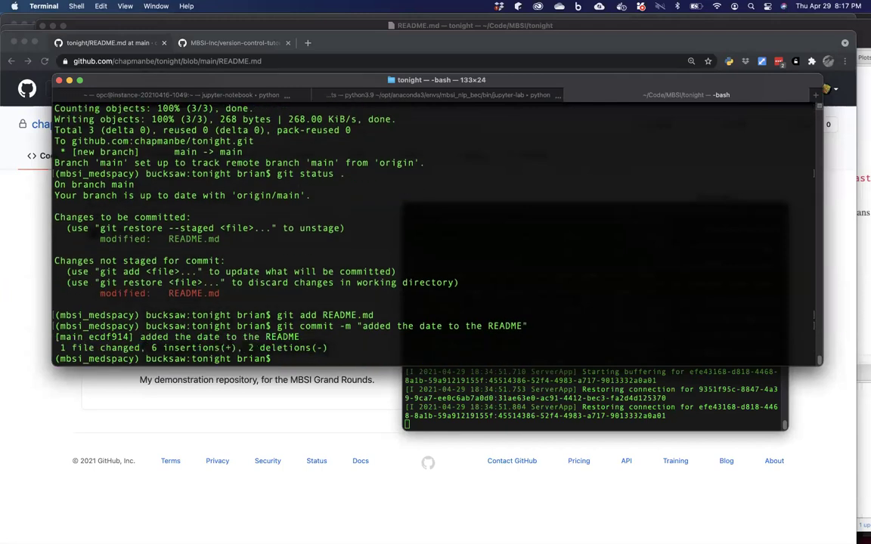
type("git push")
key("Return")
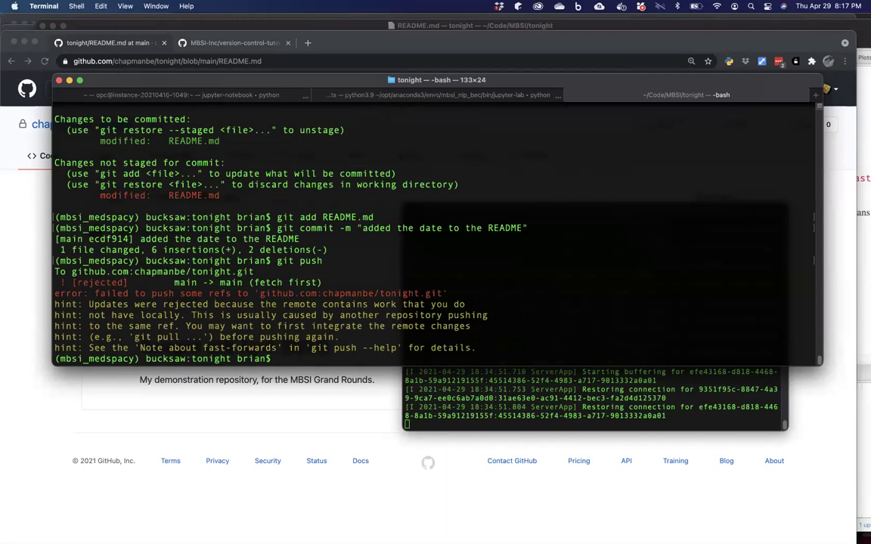
Run git pull to fetch GitHub's changes, then view the conflicted README.md in vim and MacVim.
type("git pull")
key("Return")
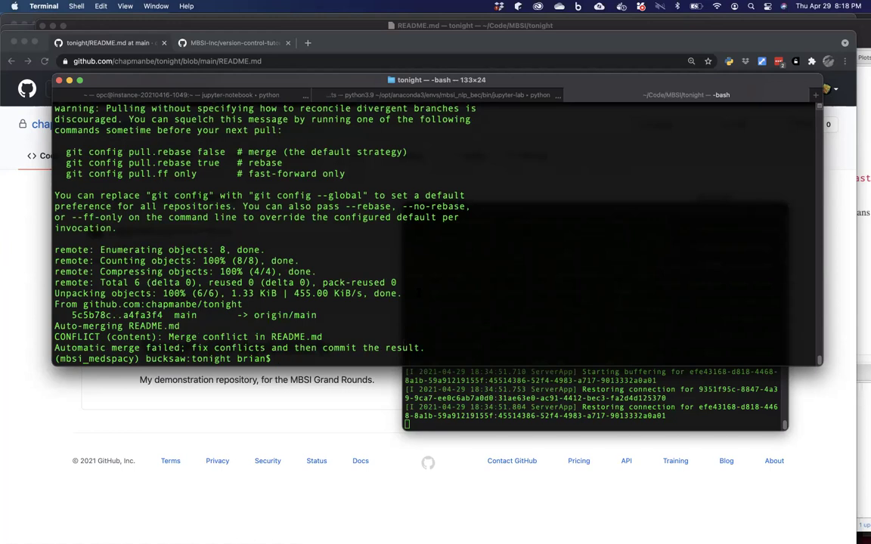
type("vim README.md")
key("Return")
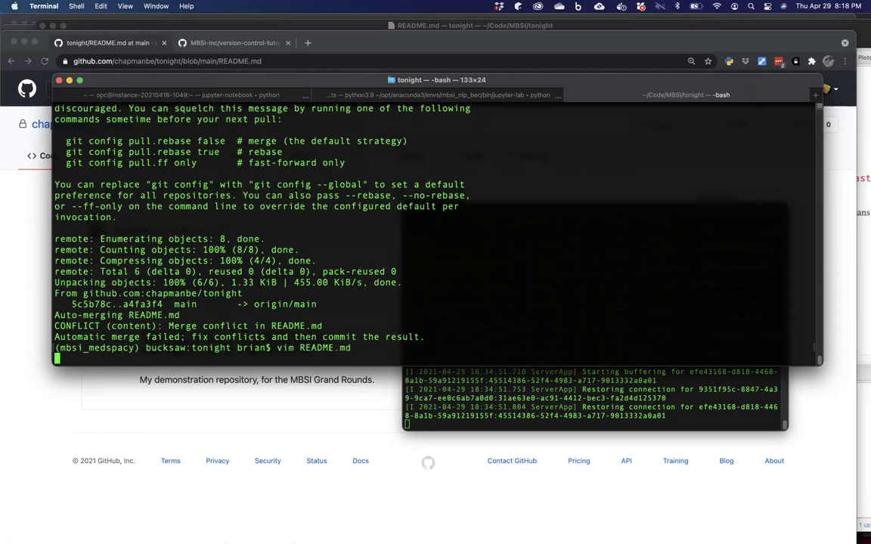
type(":q")
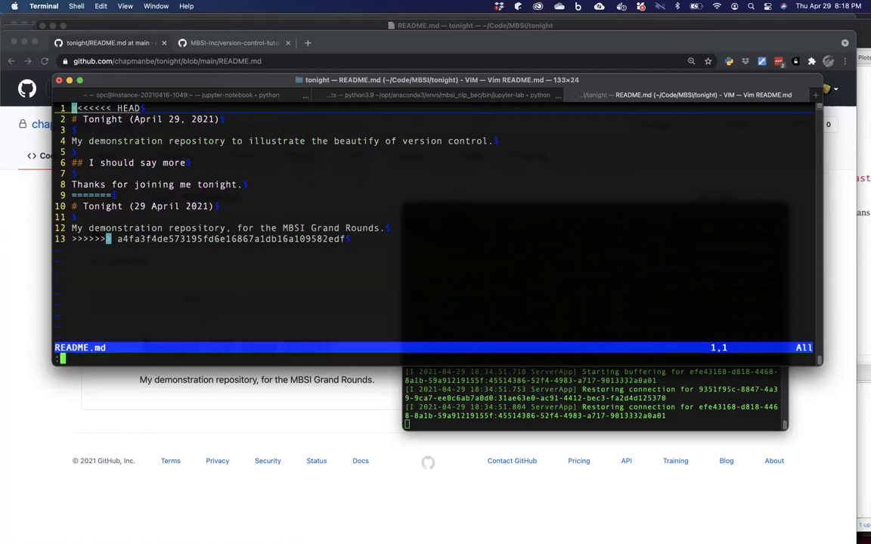
key("Return")
type("mvim README.md")
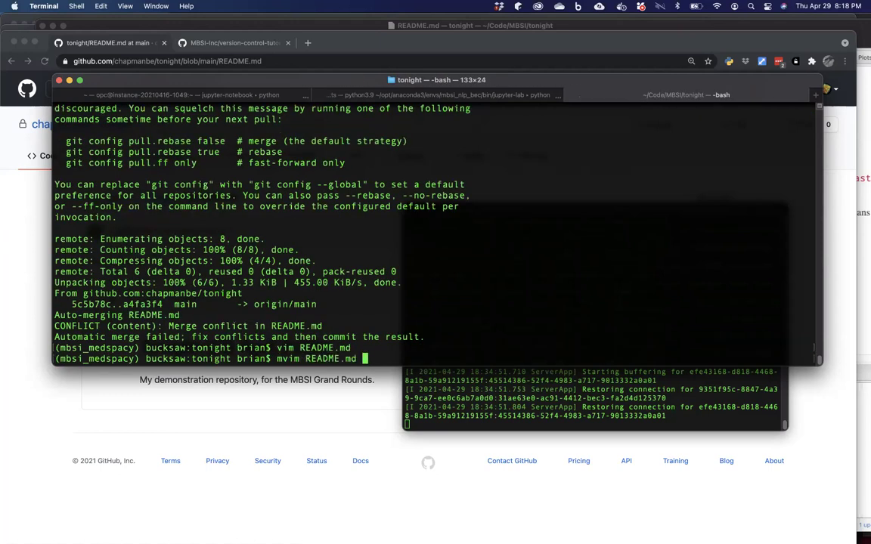
key("Return")
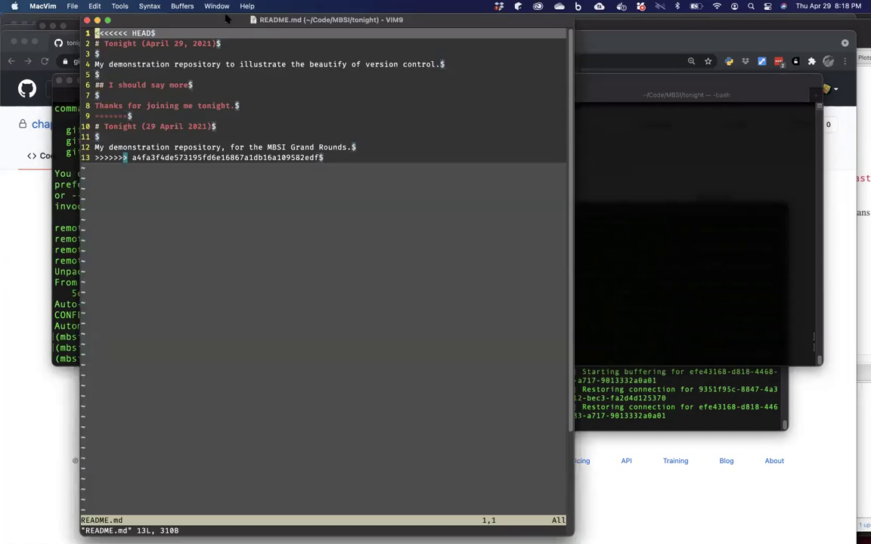
Delete the HEAD marker and GitHub's 29 April 2021 lines from README.md, then save it.
left_click_drag(223, 18, 226, 58)
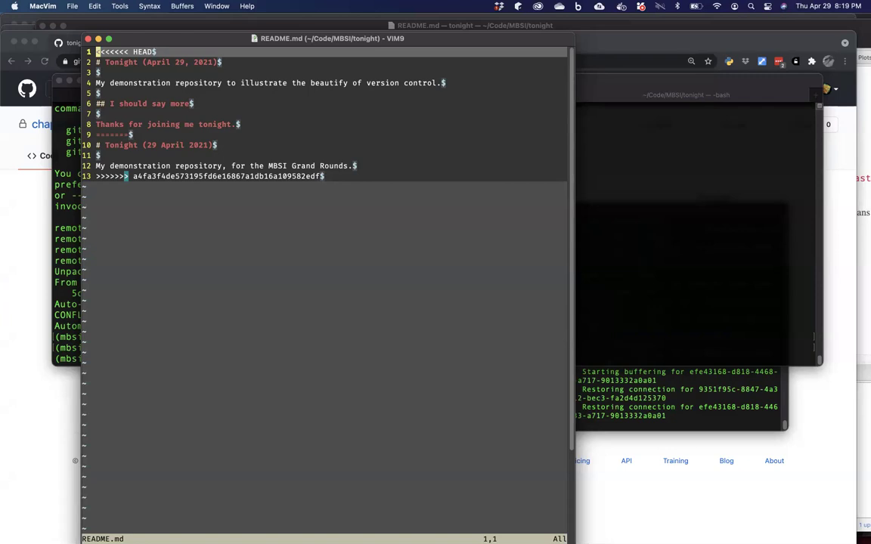
key("d")
key("d")
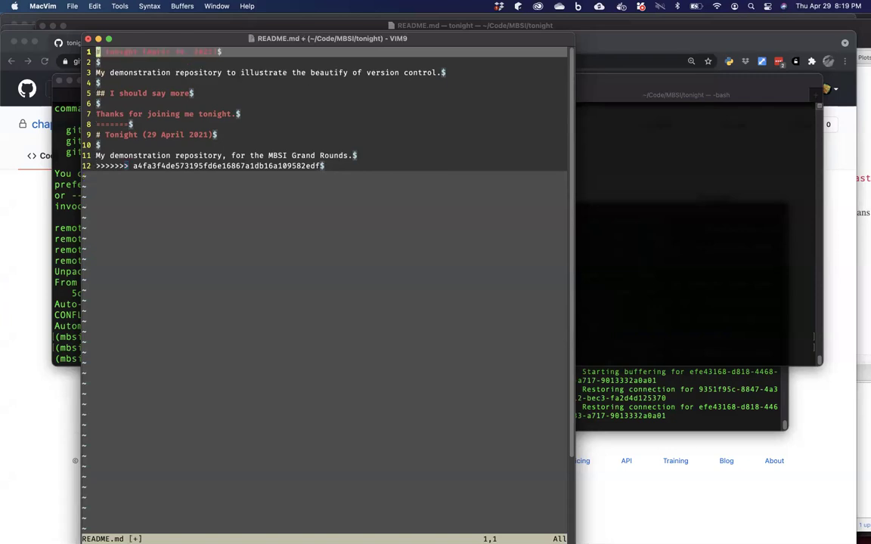
key("j")
key("j")
key("j")
key("j")
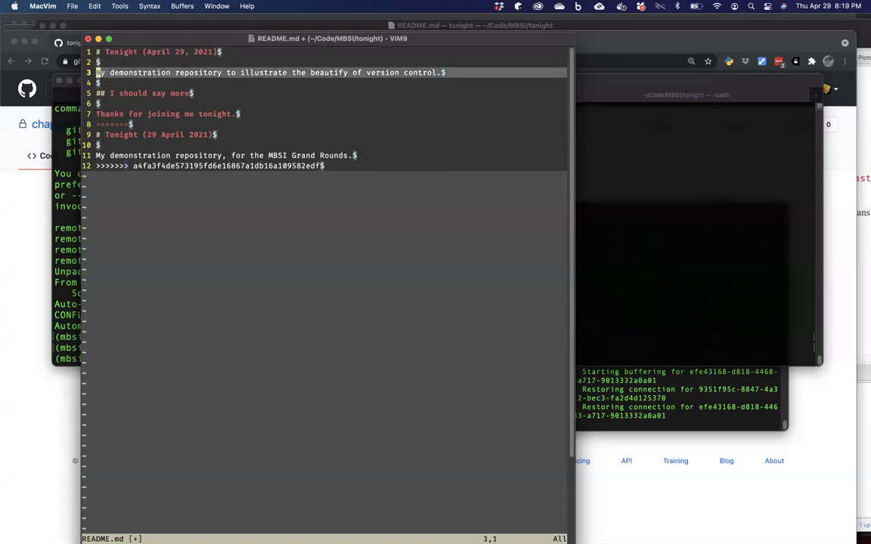
key("j")
key("j")
key("j")
key("j")
key("d")
key("d")
key("d")
key("d")
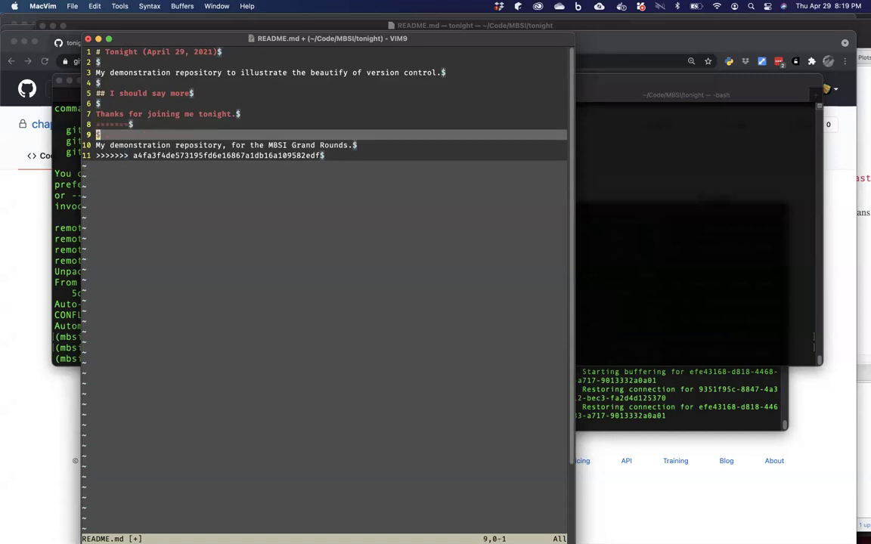
key("d")
key("d")
key("d")
key("d")
key("d")
key("d")
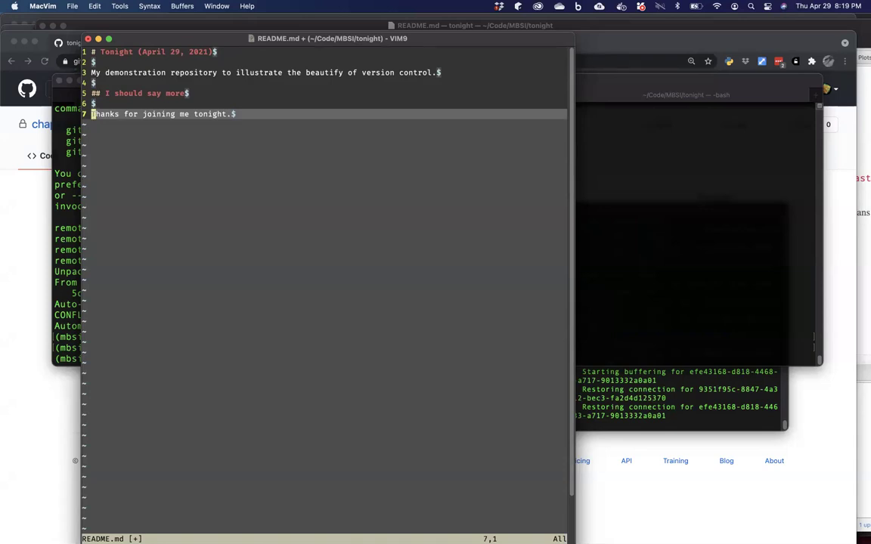
key("super+s")
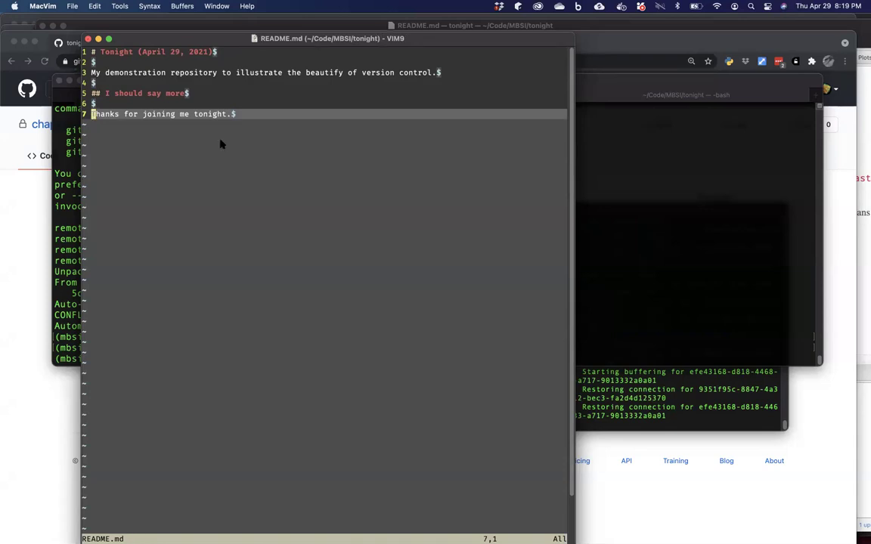
key("dollar")
Stage the resolved README.md with git add.
mouse_move(257, 531)
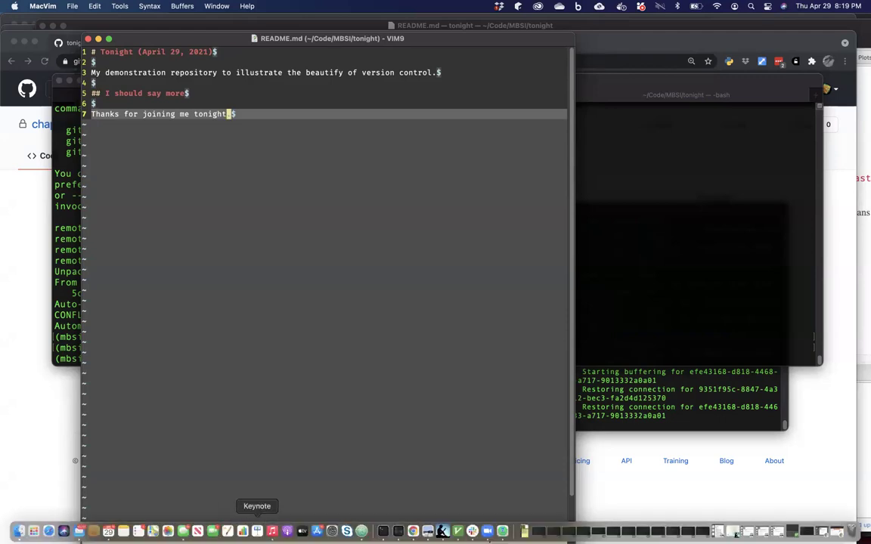
left_click(383, 531)
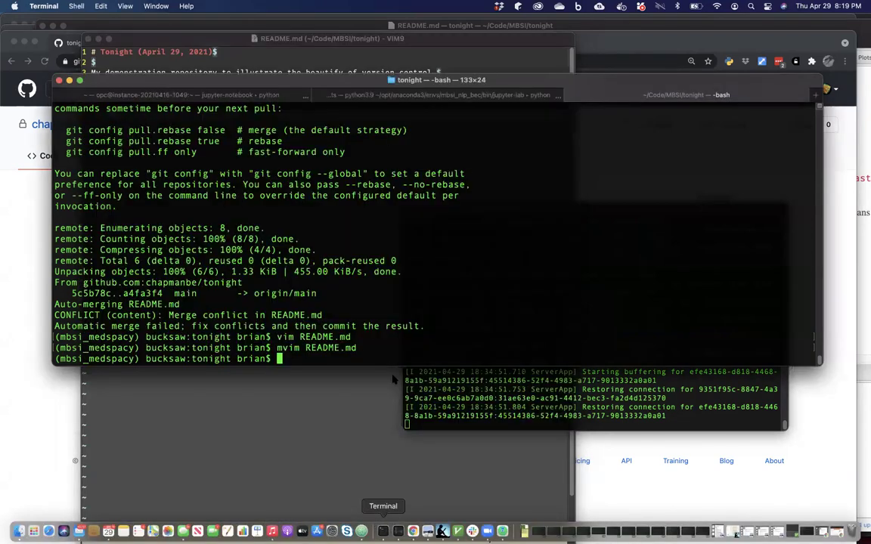
type("git add RE")
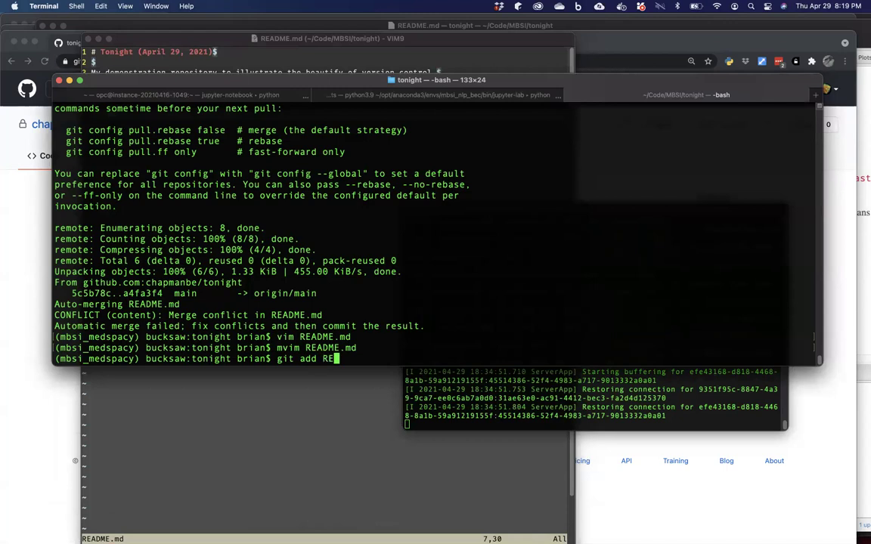
key("Tab")
key("Return")
Commit it as "resolved date format conflict" and git push to GitHub.
type("git commit -m \"resolved ED")
key("BackSpace")
key("BackSpace")
key("BackSpace")
key("BackSpace")
key("BackSpace")
key("BackSpace")
type("lved d")
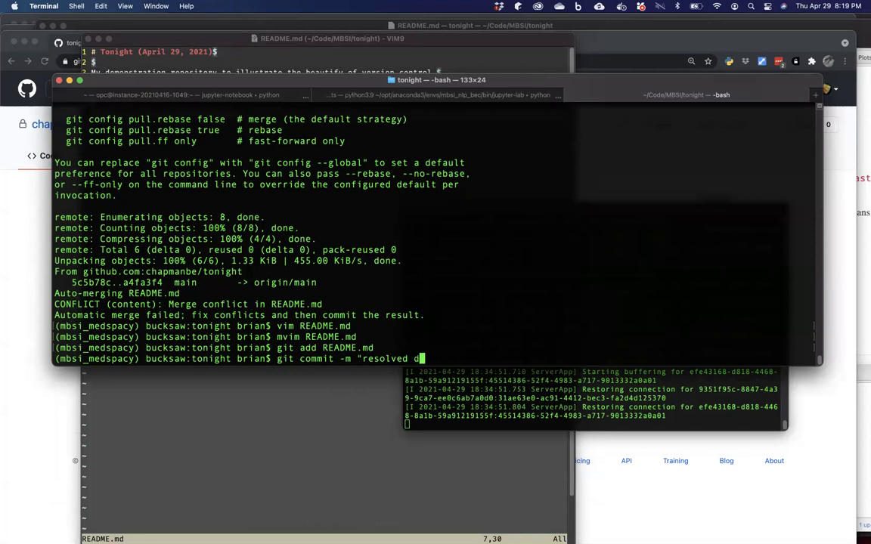
type("ate format conflict\"")
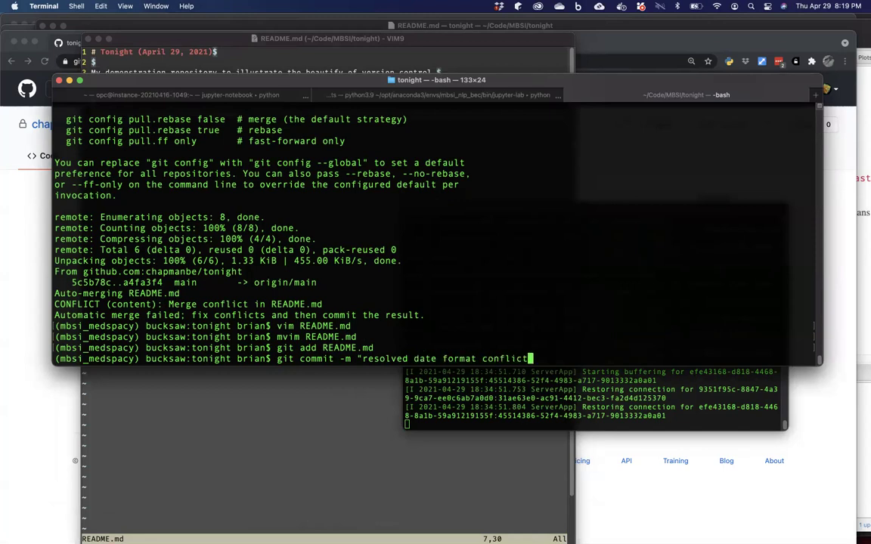
key("Return")
type("ush")
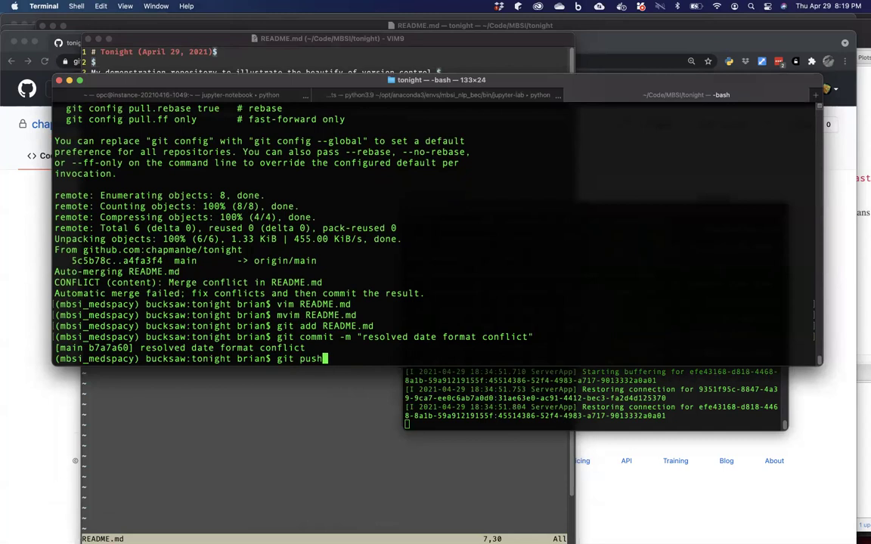
key("Return")
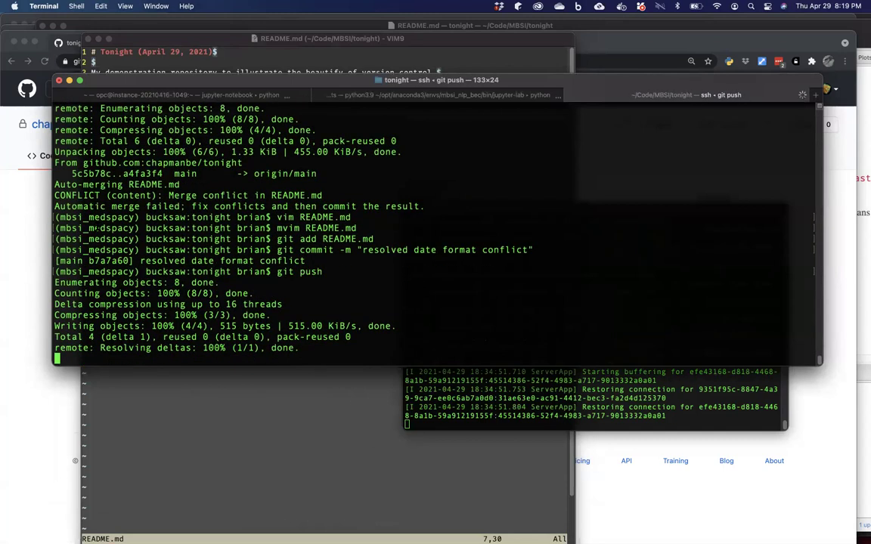
left_click(34, 214)
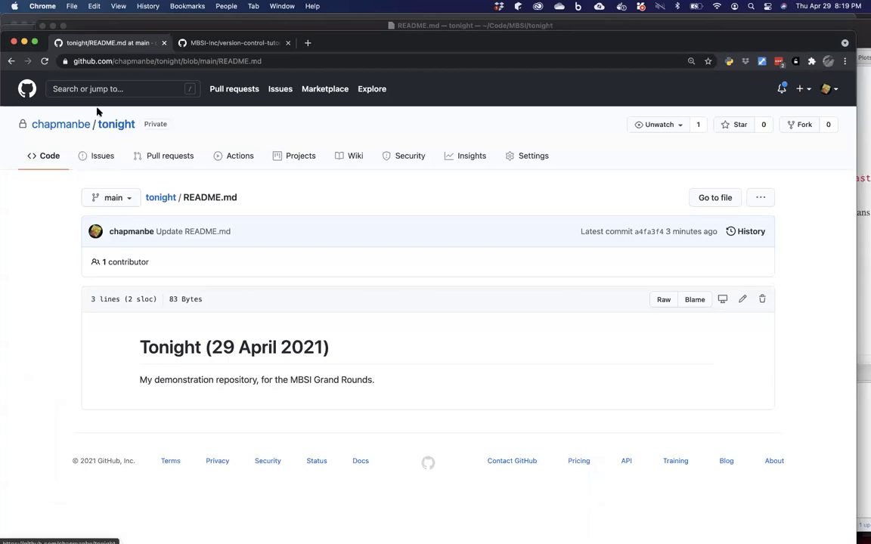
Reload the tonight README, then scroll the version-control tutorial to its Git and Jupyter Notebooks section.
left_click(45, 61)
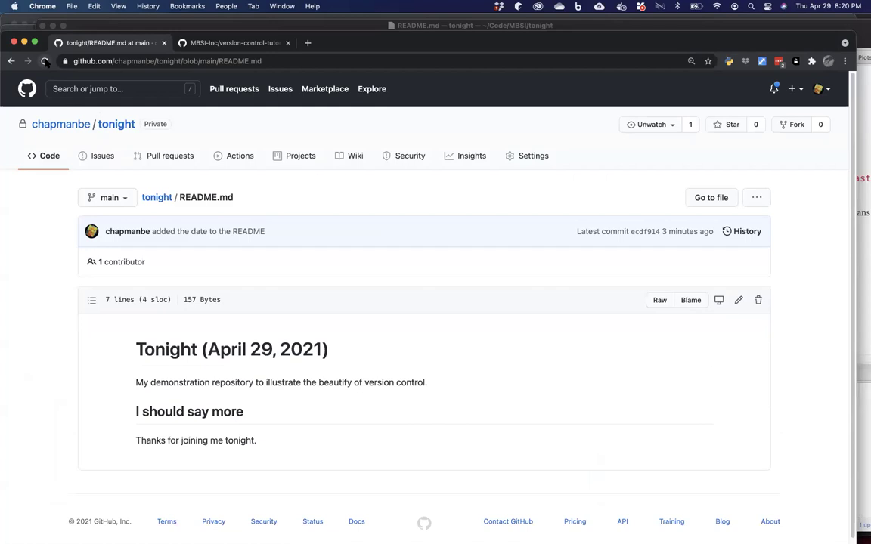
left_click(208, 42)
scroll(220, 108, "down", 1)
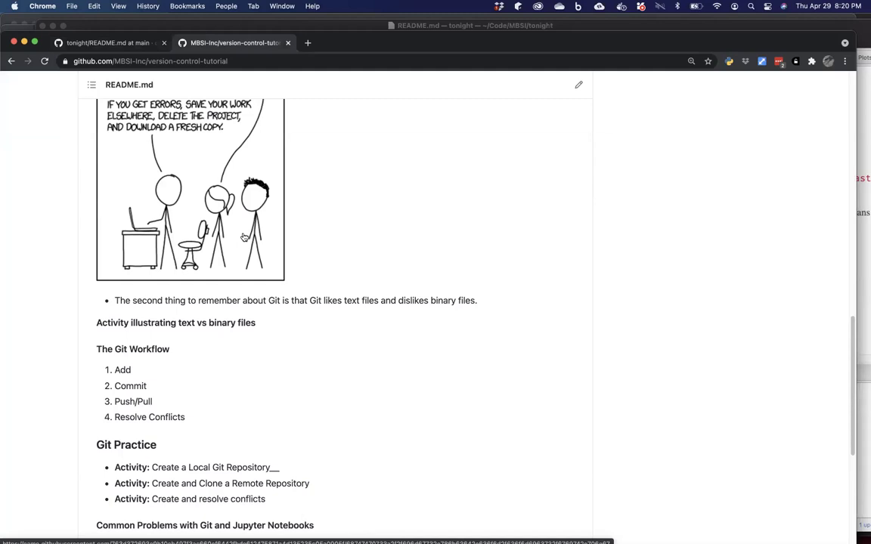
scroll(244, 237, "down", 5)
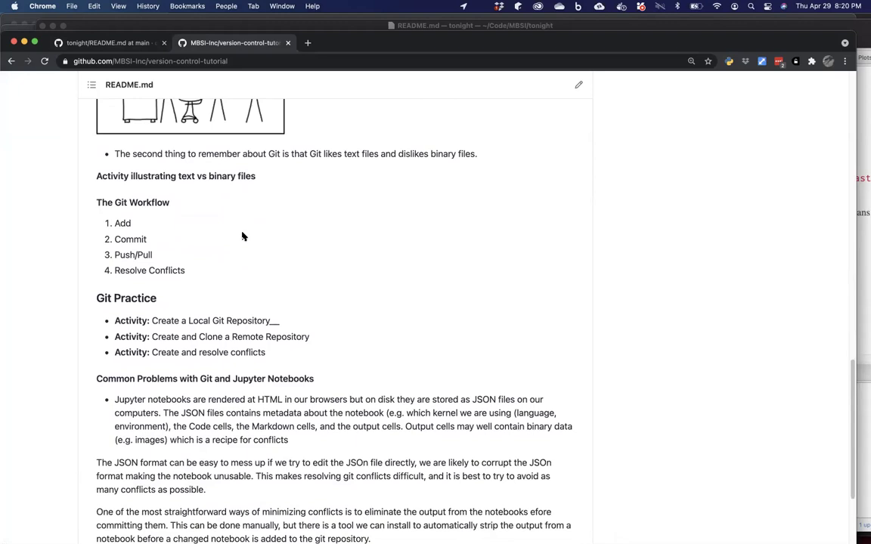
scroll(242, 237, "down", 2)
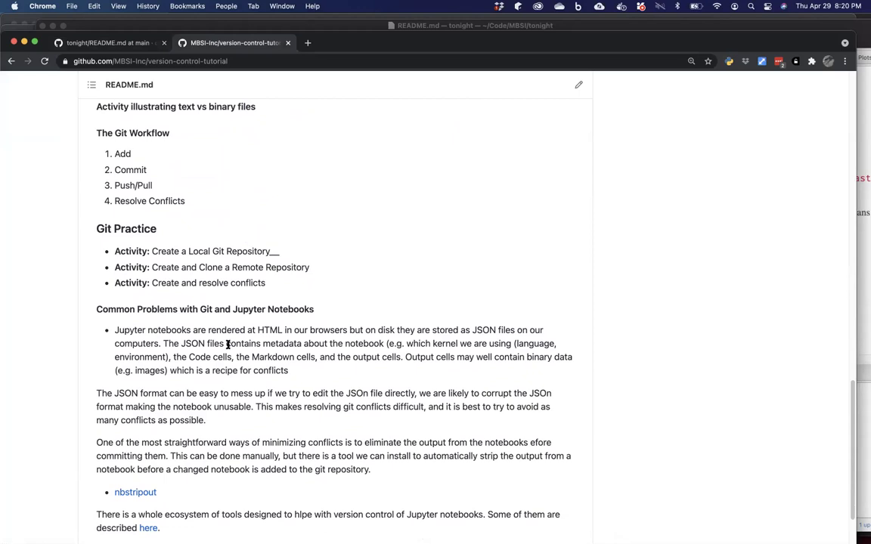
mouse_move(301, 541)
mouse_move(361, 542)
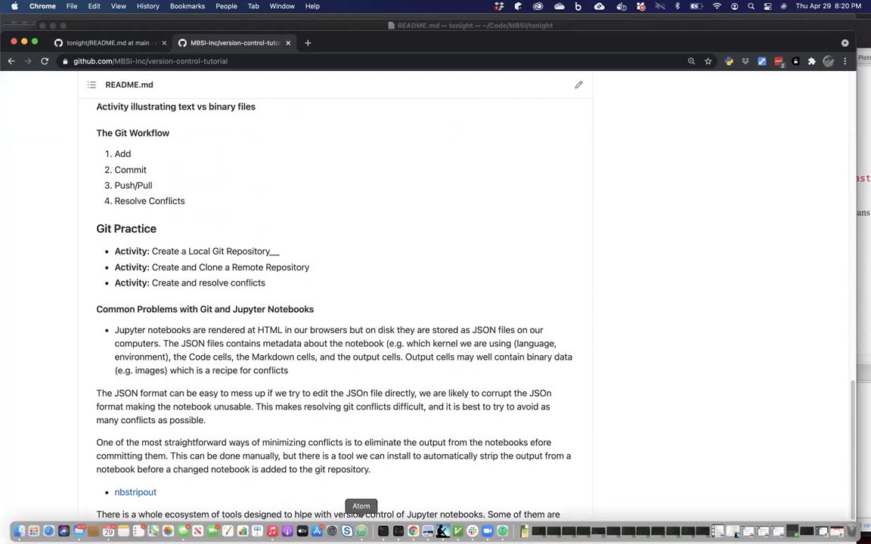
left_click(383, 532)
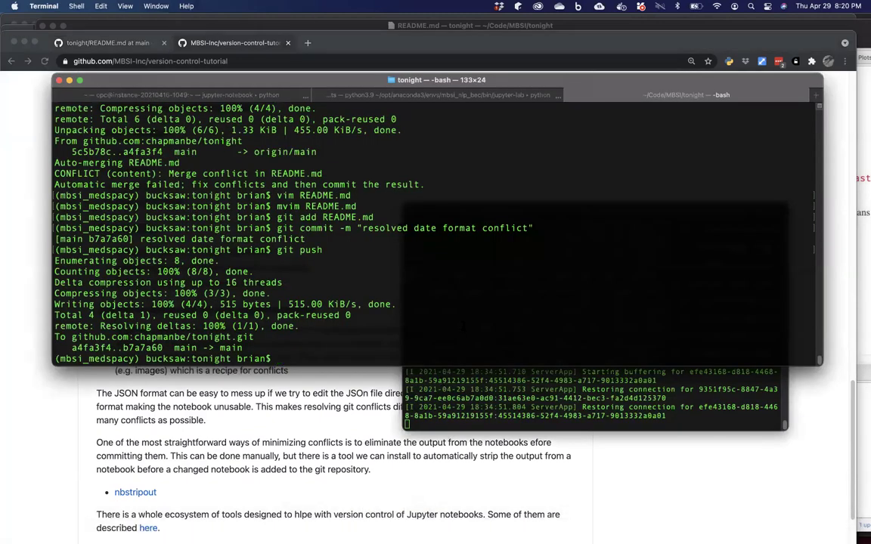
Move into ../compute-environments and list its files.
type("cd ../comp")
key("Tab")
key("Return")
type("ls")
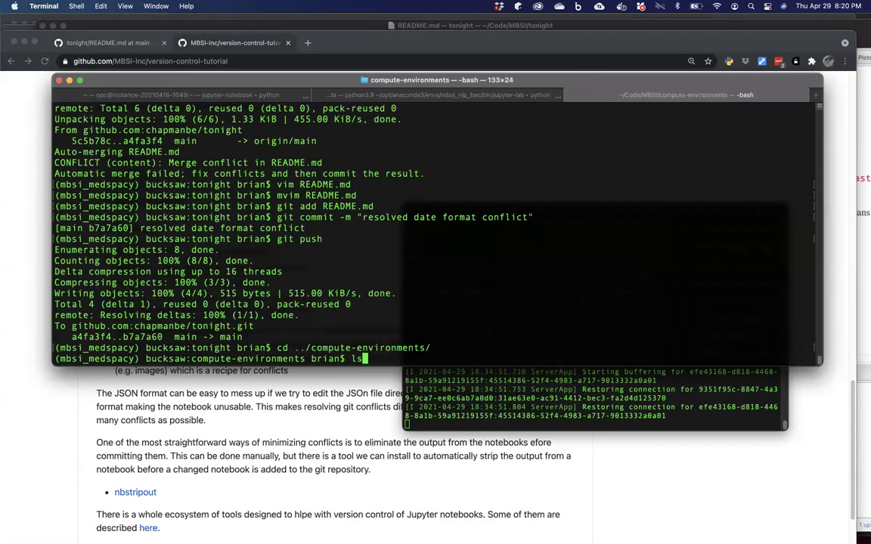
key("Return")
Open db_to_files.ipynb in Atom.
type("atom ")
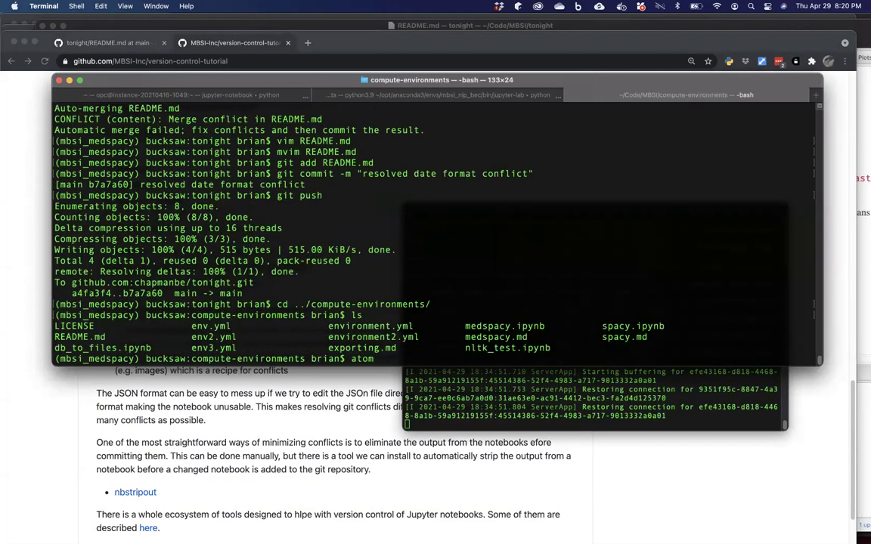
type("db_t")
key("Tab")
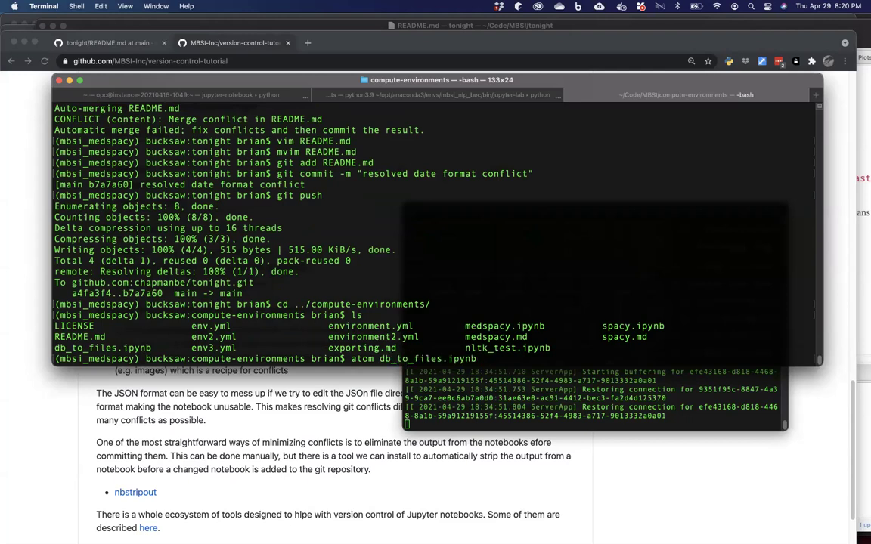
key("Return")
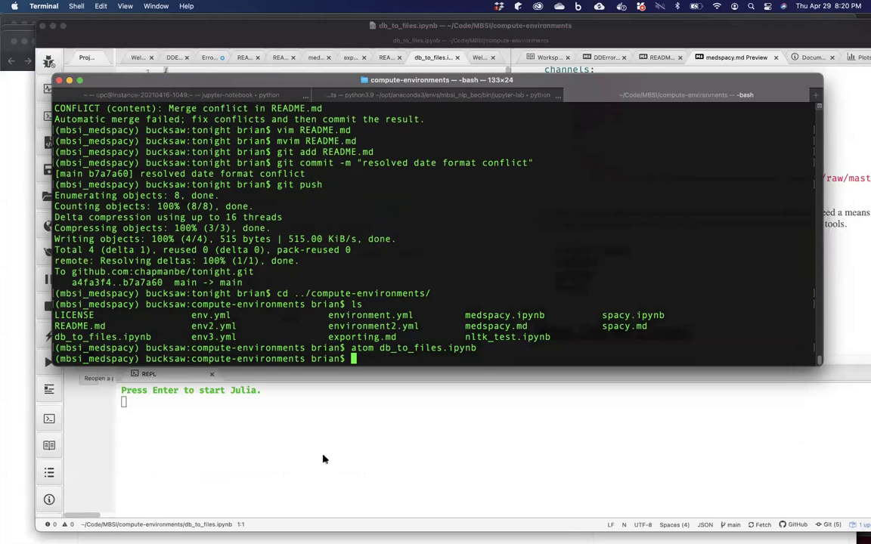
left_click(327, 457)
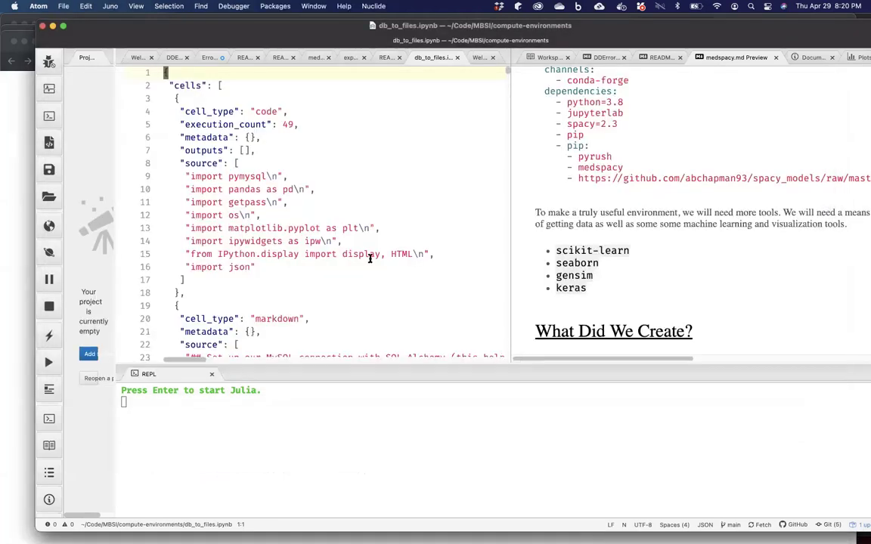
scroll(369, 259, "down", 15)
scroll(369, 259, "up", 15)
scroll(370, 259, "down", 1)
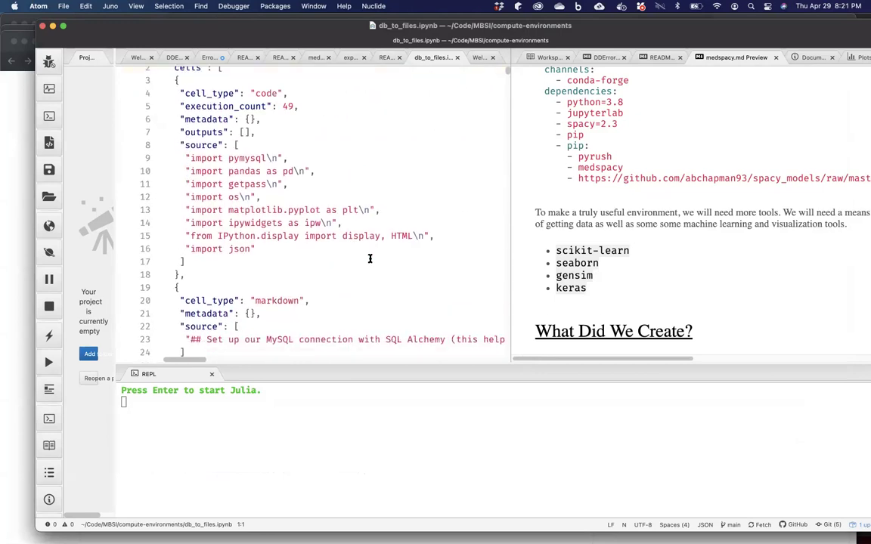
scroll(369, 258, "down", 15)
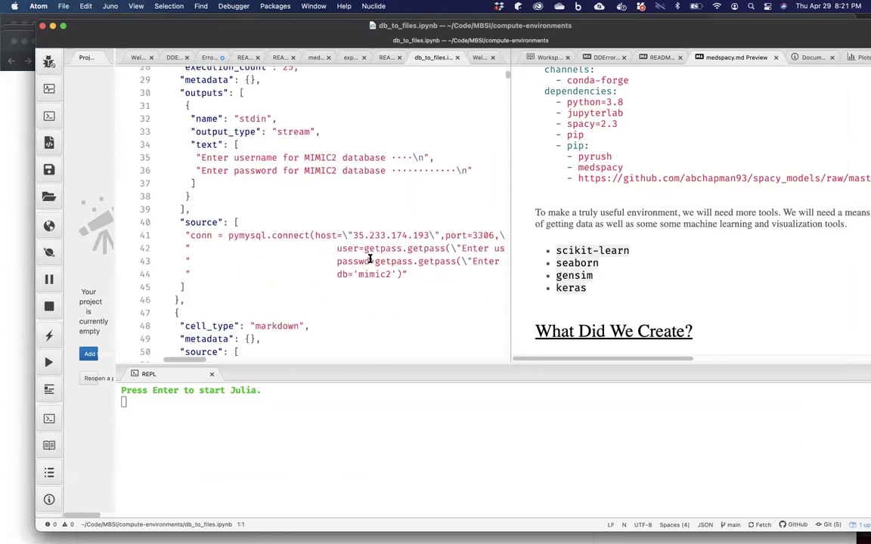
scroll(370, 259, "down", 18)
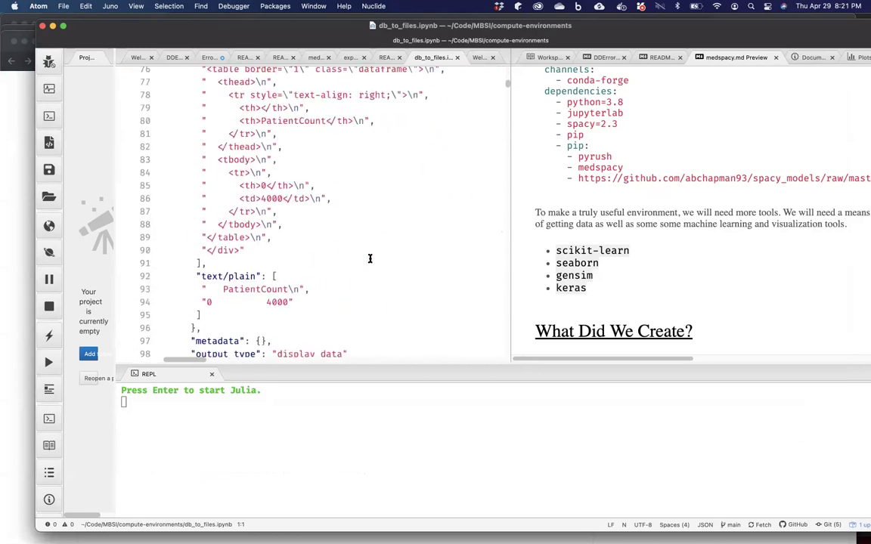
scroll(370, 259, "down", 20)
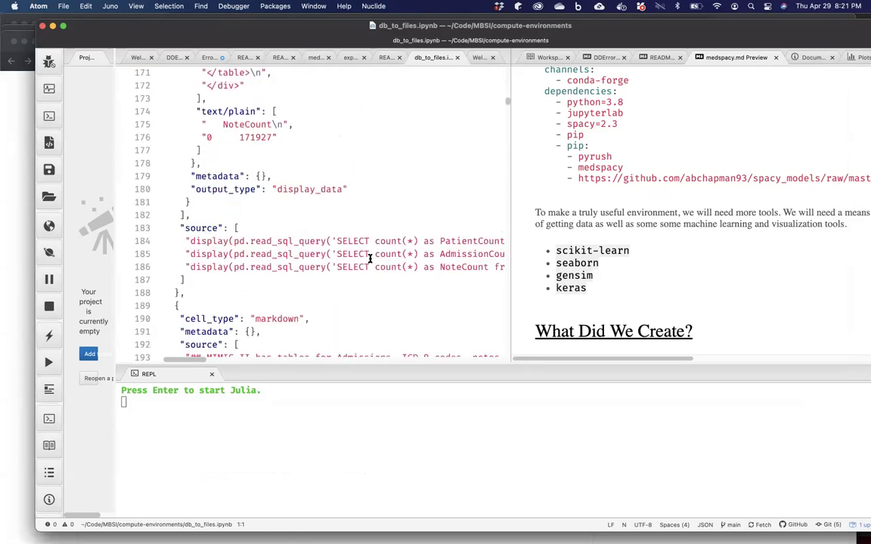
scroll(370, 258, "down", 2)
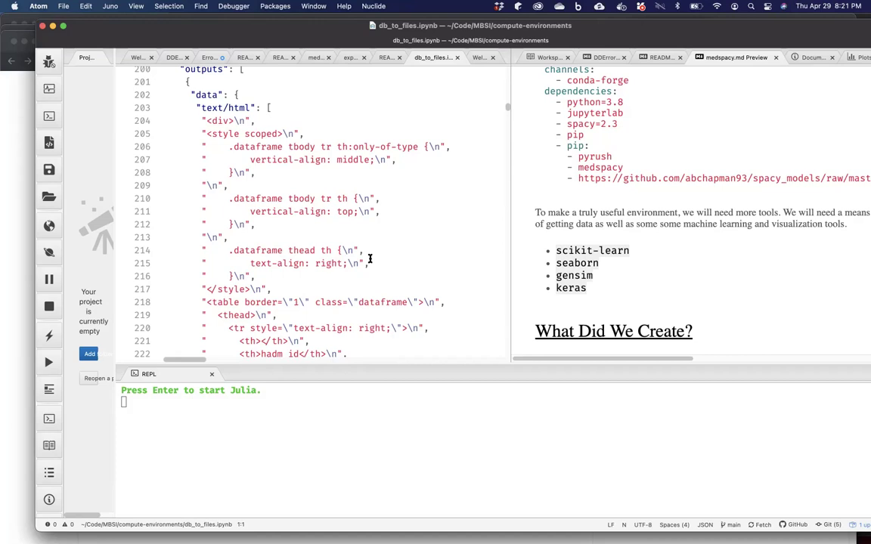
Show the tutorial's Common Problems with Git and Jupyter Notebooks section and follow the nbstripout link.
mouse_move(332, 531)
left_click(412, 531)
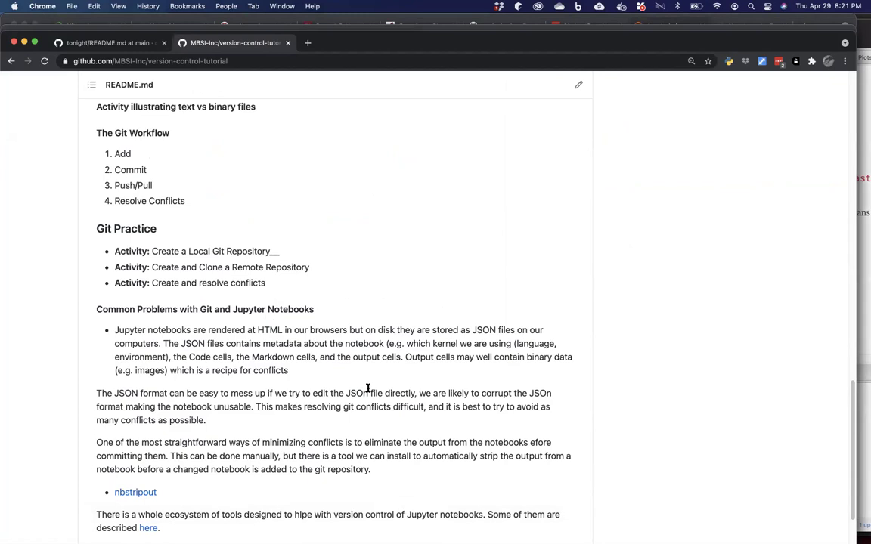
scroll(368, 388, "down", 1)
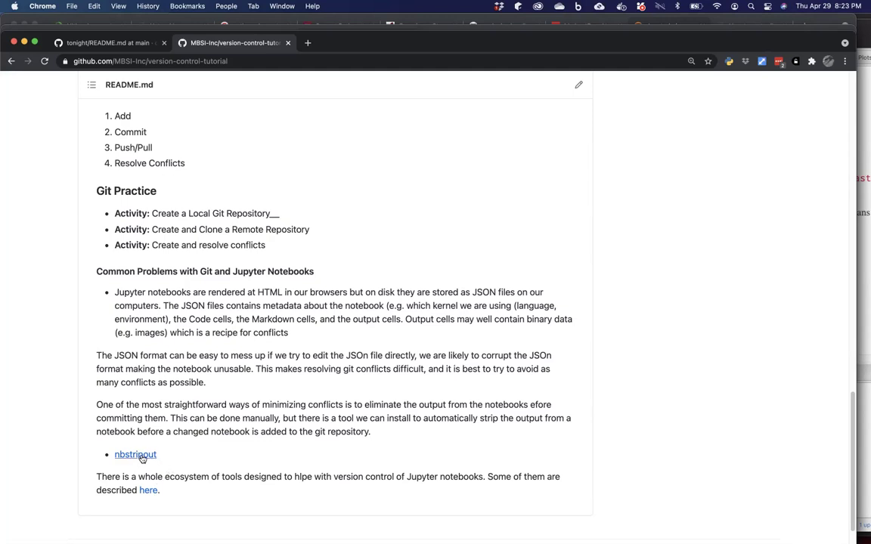
left_click(144, 457)
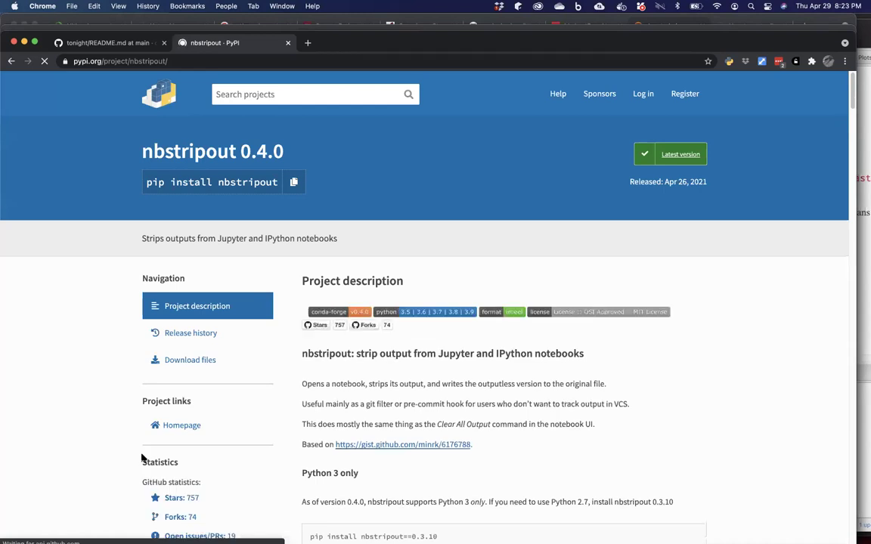
Scroll the nbstripout PyPI page down to the Usage section's nbstripout --install commands.
scroll(347, 368, "down", 3)
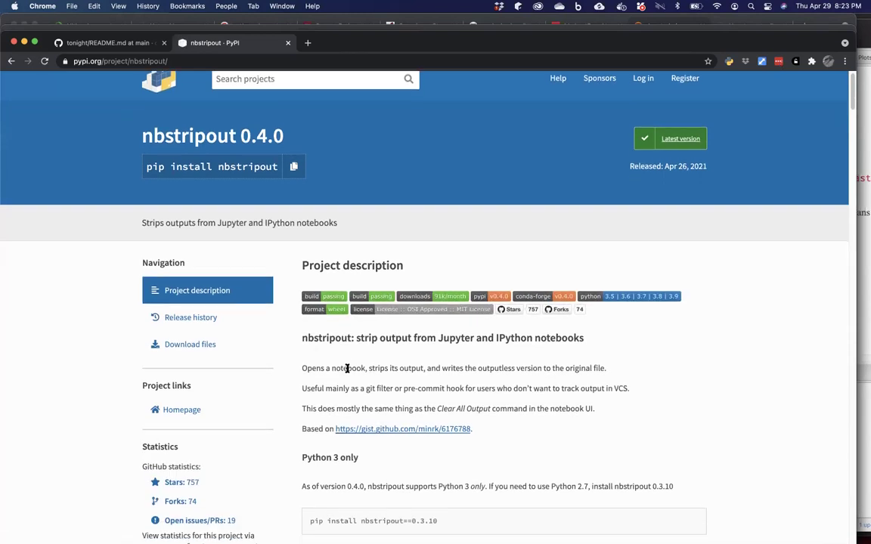
scroll(353, 359, "down", 2)
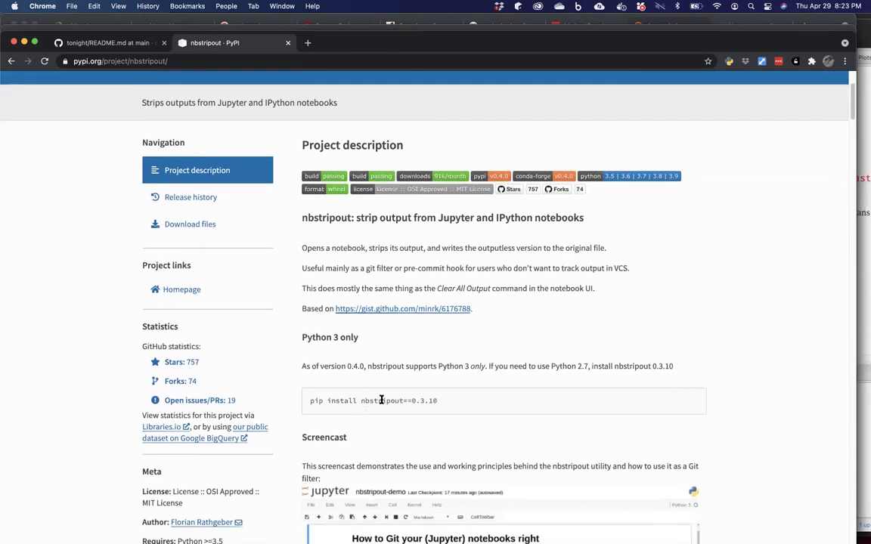
scroll(382, 401, "down", 10)
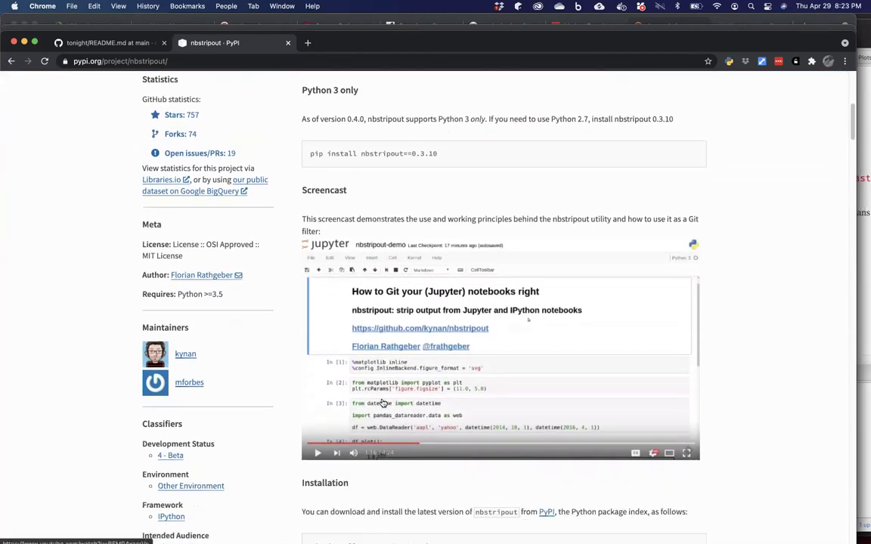
scroll(382, 401, "down", 2)
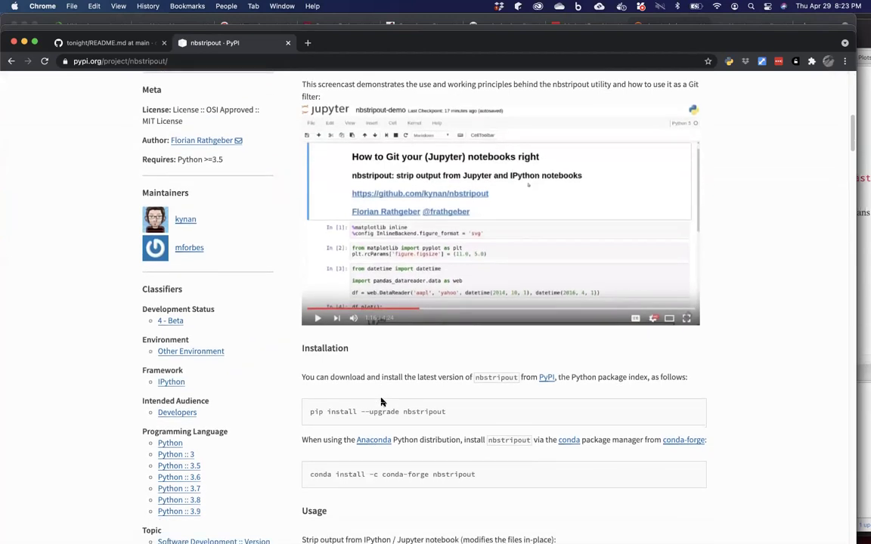
scroll(382, 402, "down", 2)
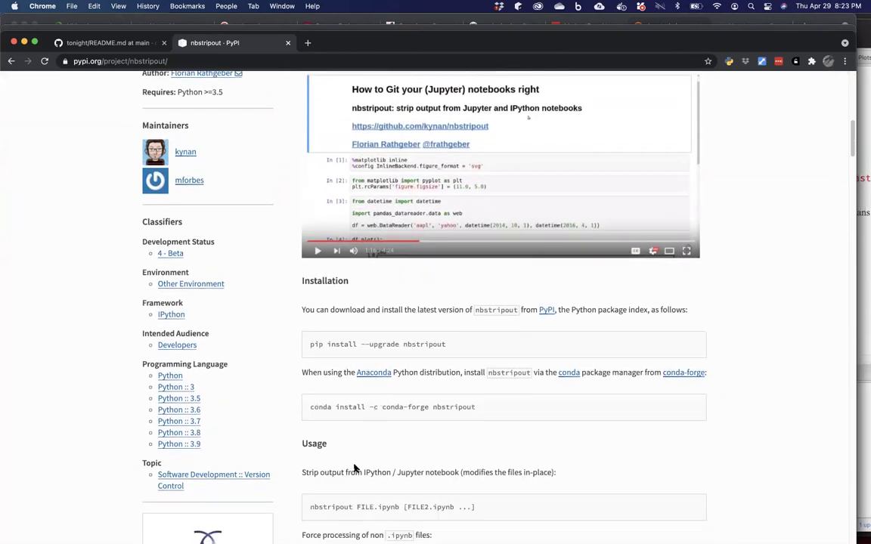
scroll(353, 469, "down", 3)
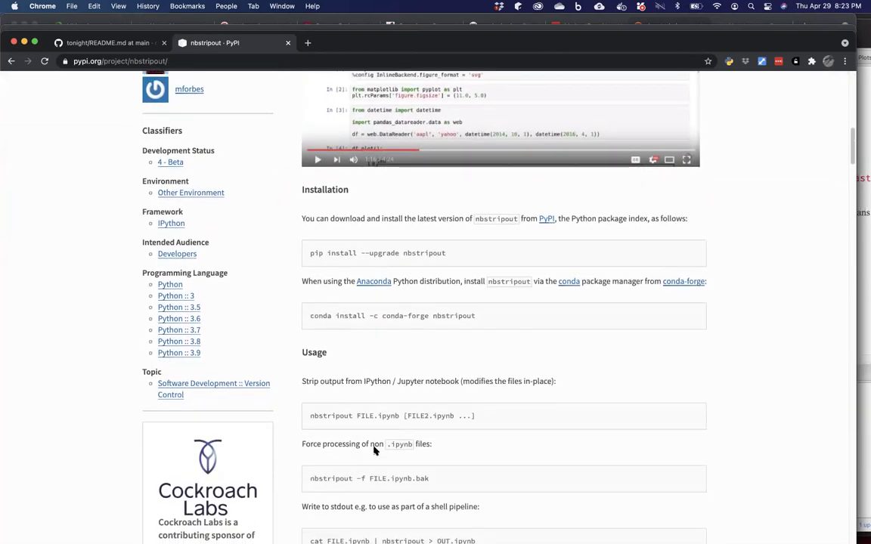
scroll(374, 451, "down", 4)
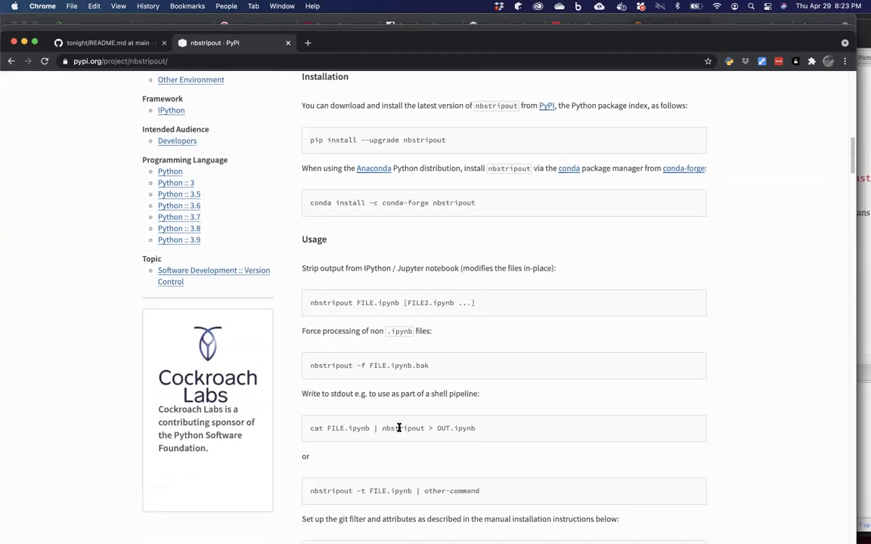
scroll(400, 428, "down", 3)
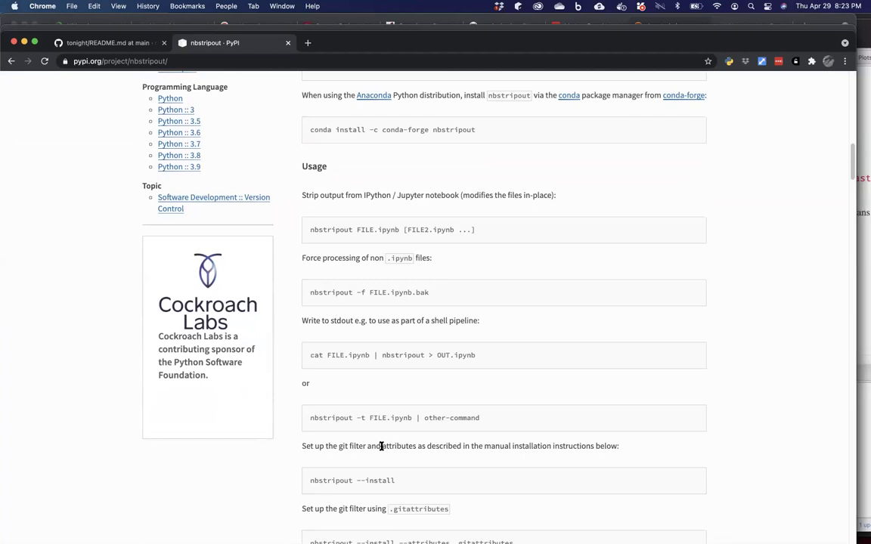
scroll(381, 446, "down", 2)
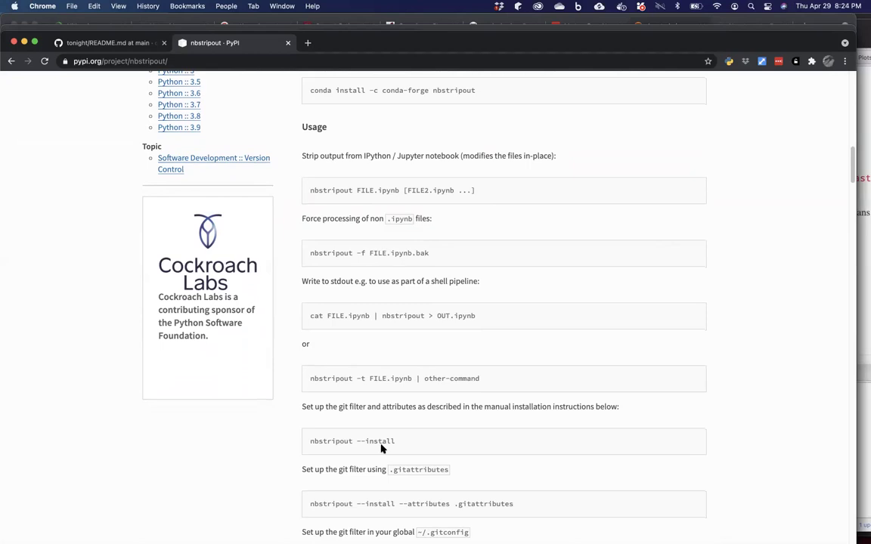
scroll(381, 449, "down", 2)
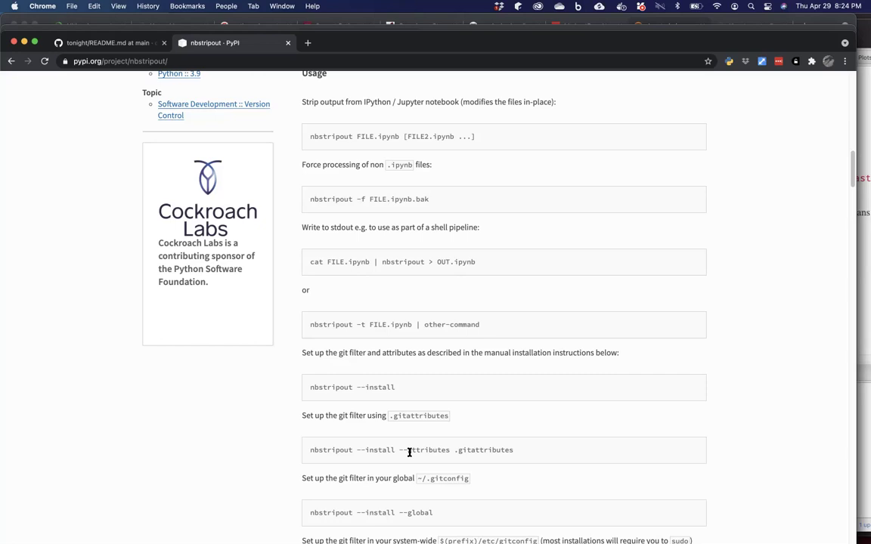
scroll(409, 452, "down", 2)
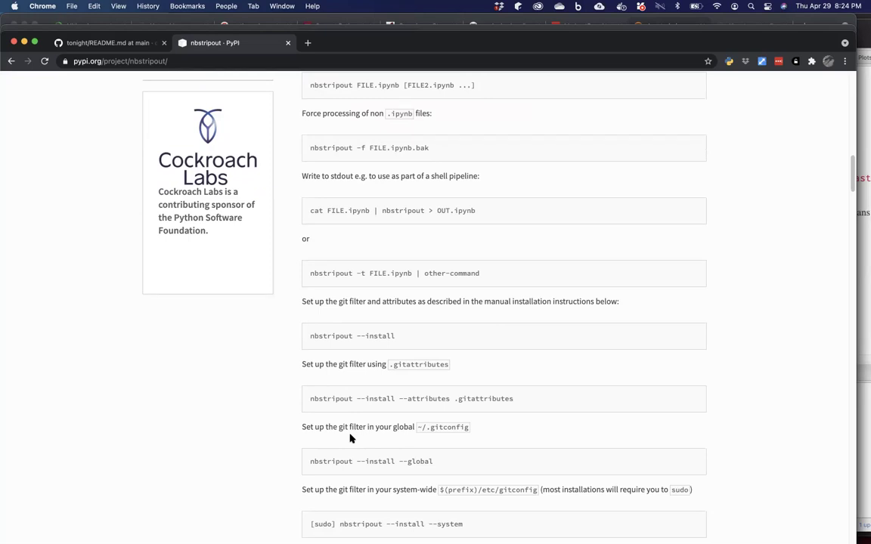
Dismiss the accidentally launched Numbers template chooser.
mouse_move(243, 541)
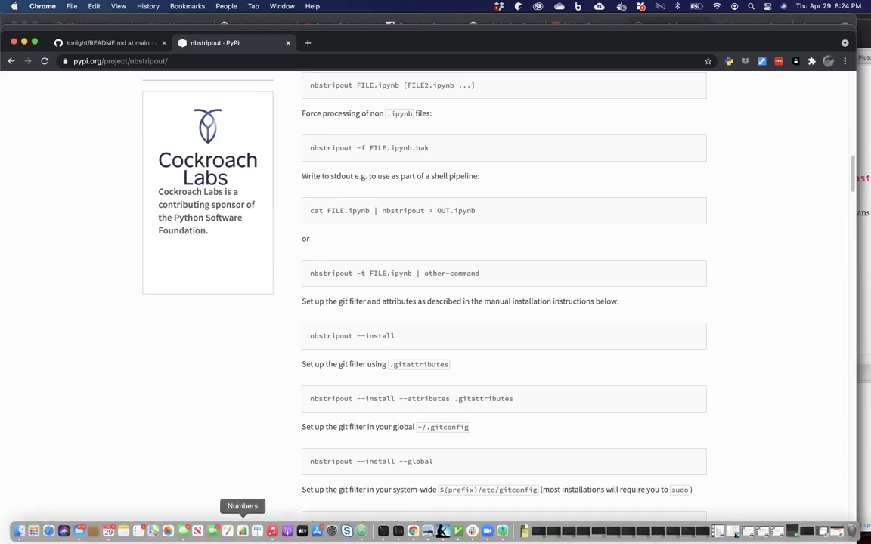
left_click(242, 532)
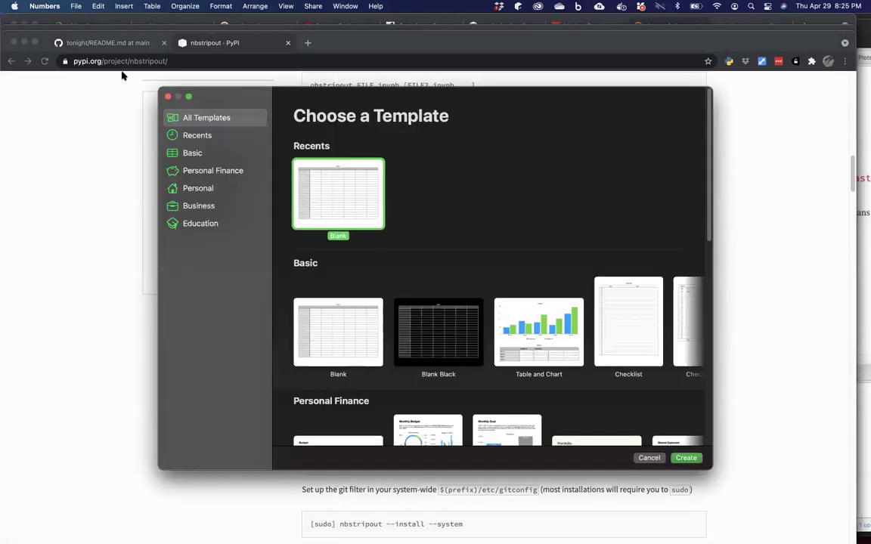
left_click(168, 96)
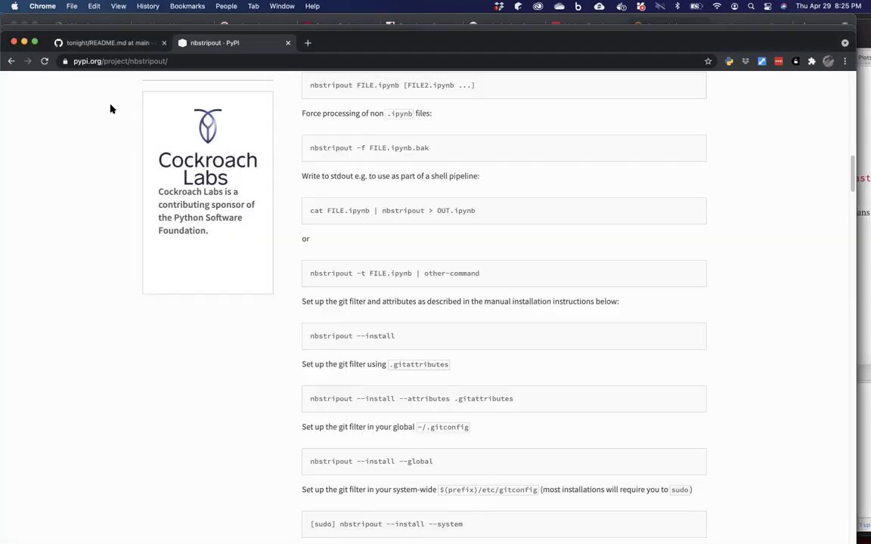
Go back to the MBSI-Inc repository list, open compute-environments and scroll to its README.
left_click(110, 46)
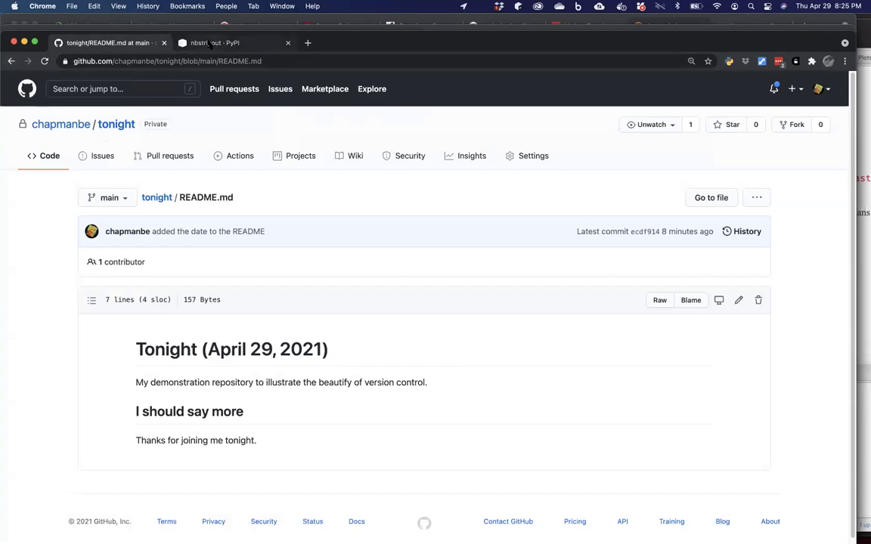
key("ctrl+Tab")
left_click(12, 61)
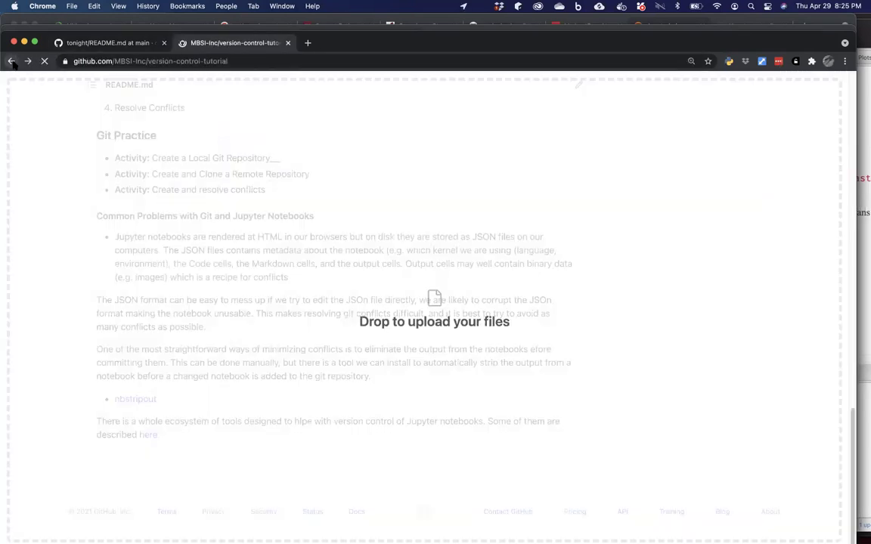
left_click(11, 61)
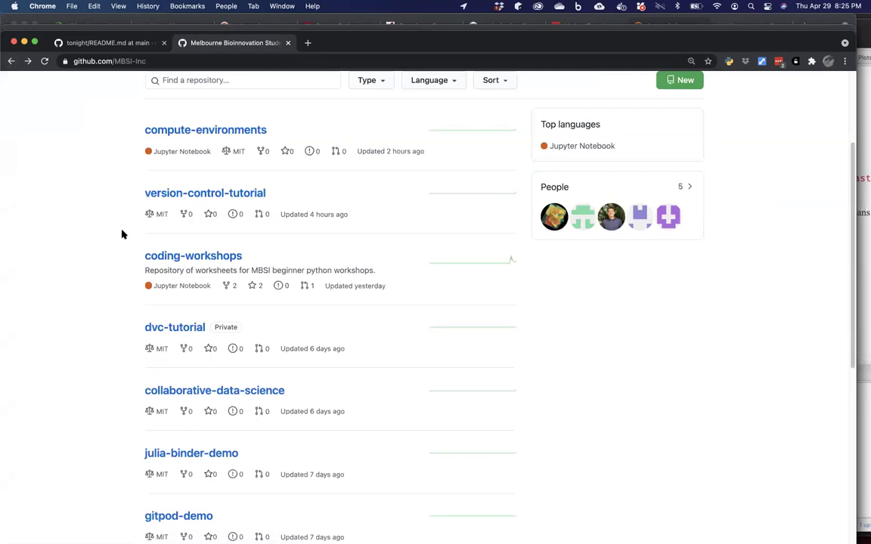
scroll(121, 231, "up", 1)
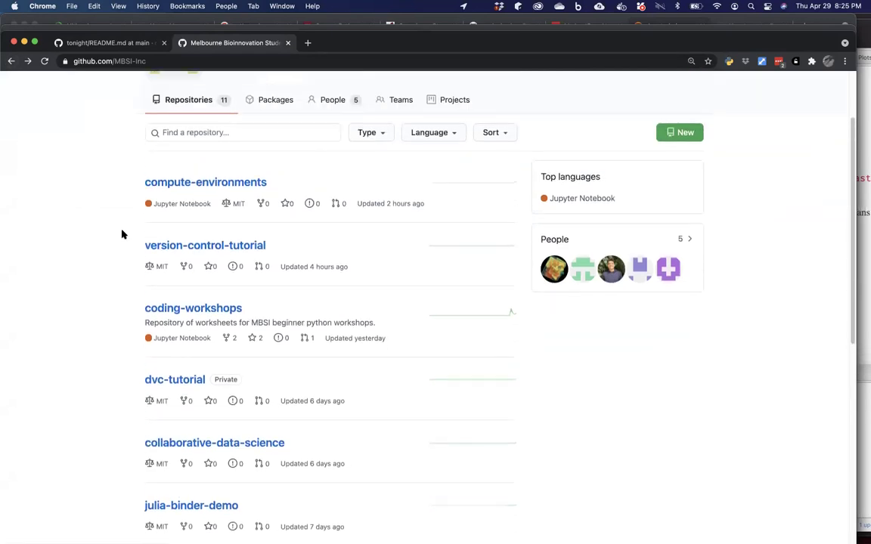
left_click(234, 183)
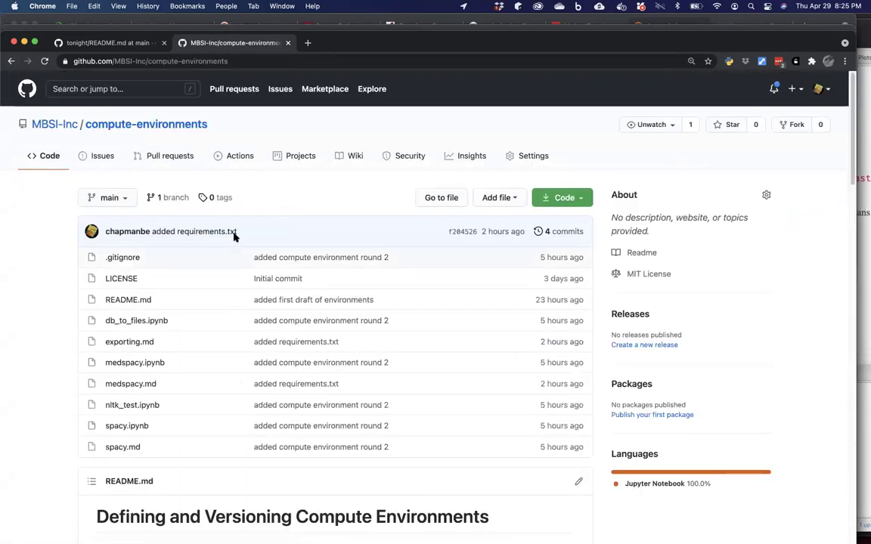
scroll(234, 236, "down", 2)
scroll(234, 238, "down", 3)
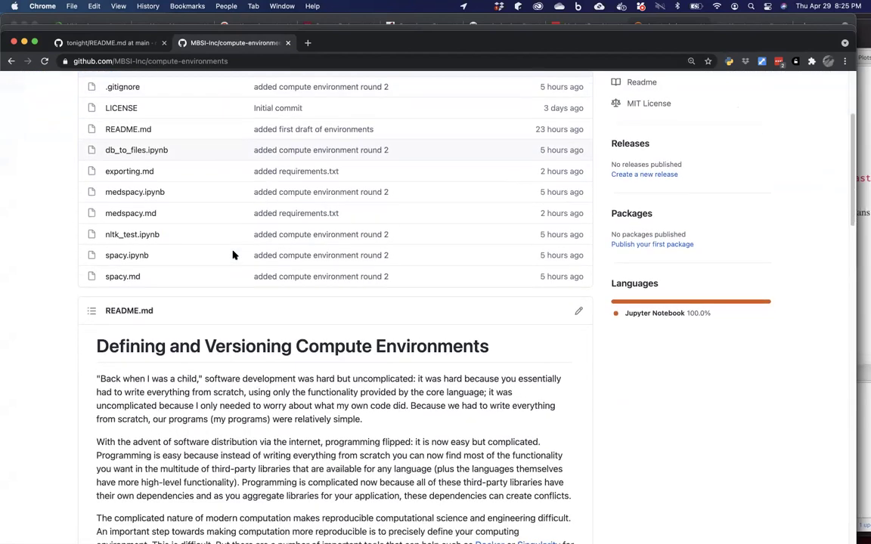
scroll(233, 254, "down", 5)
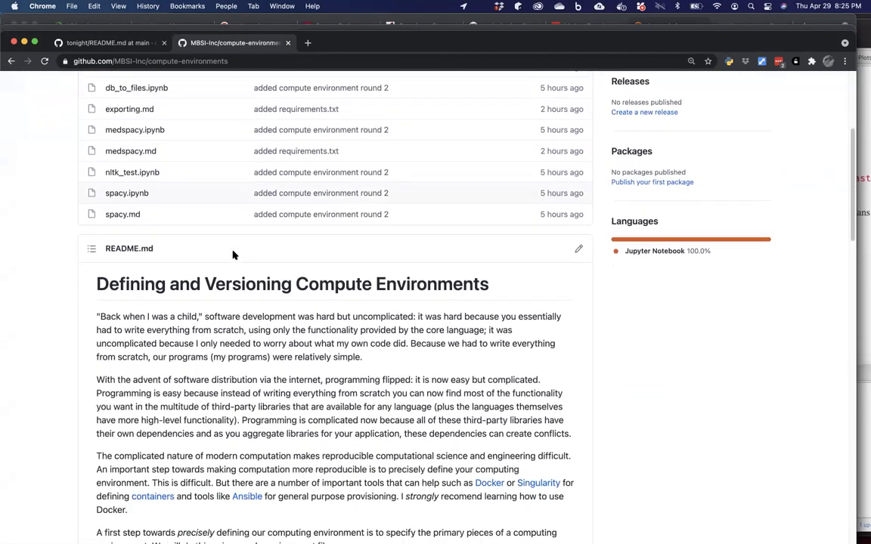
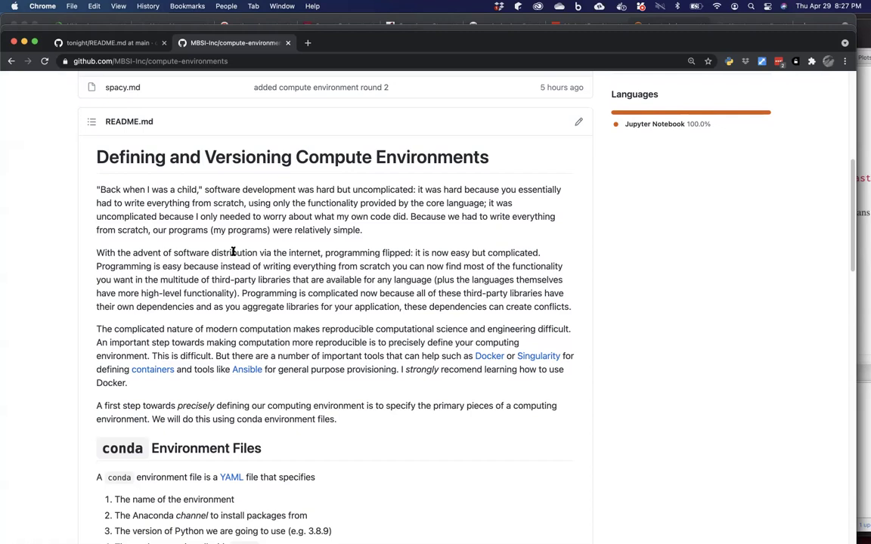
Scroll the compute-environments README down to its conda Environment Files section.
scroll(233, 252, "down", 2)
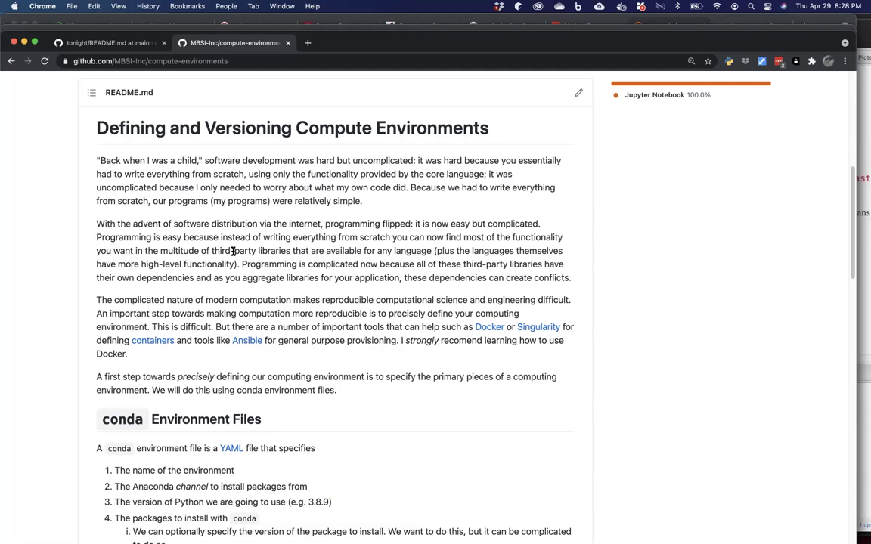
scroll(233, 251, "down", 3)
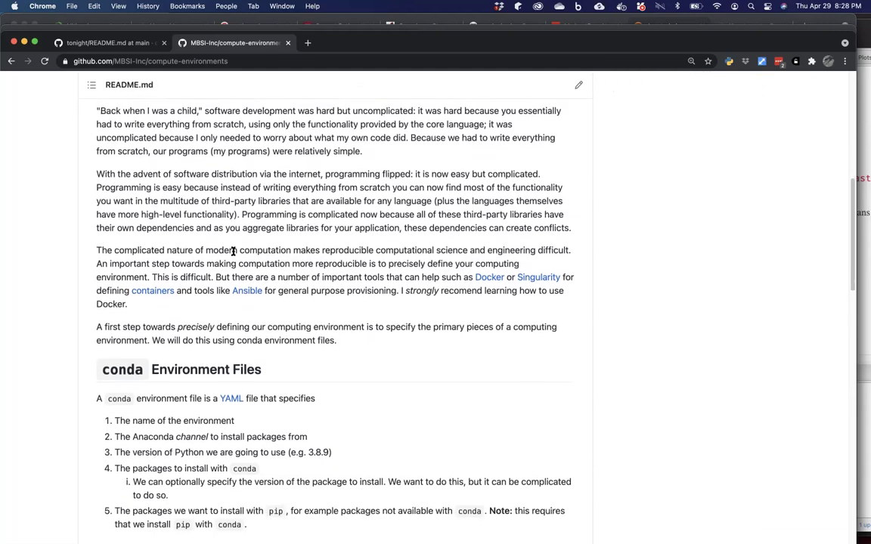
scroll(233, 251, "down", 1)
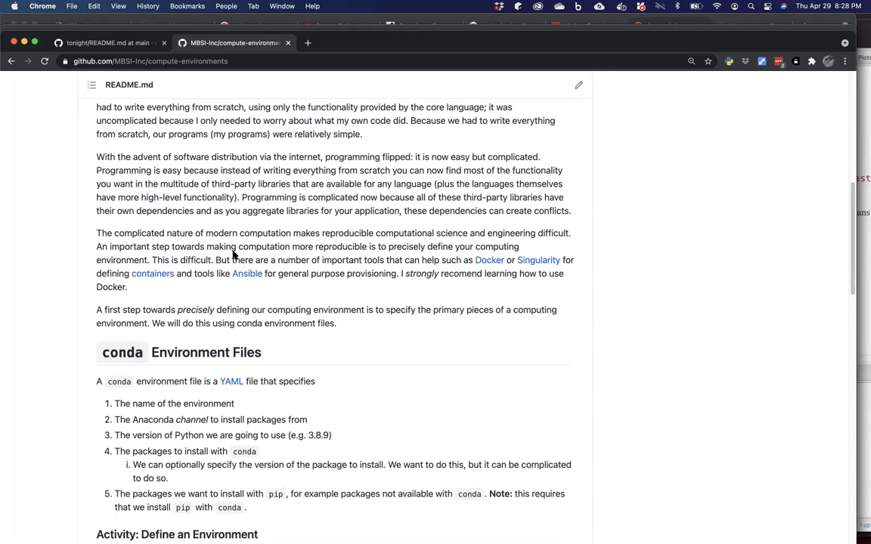
scroll(234, 254, "down", 2)
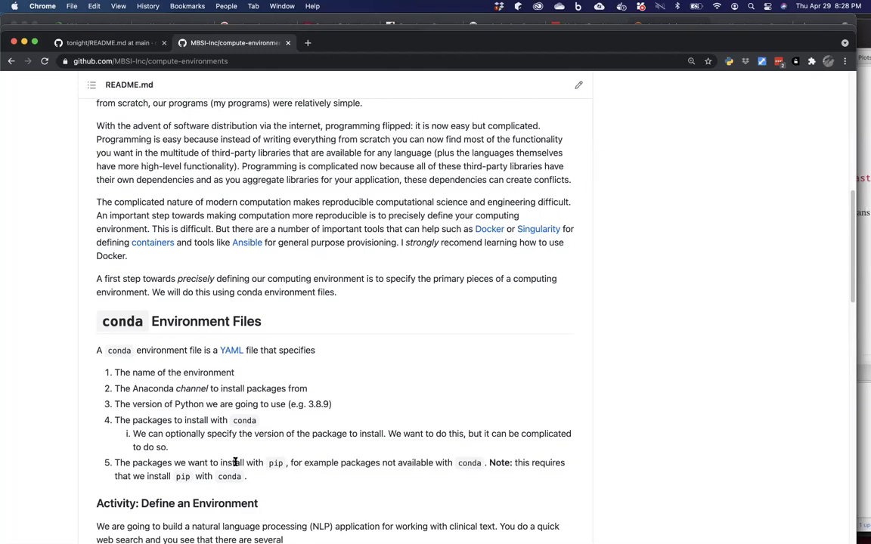
Scroll further down past the NLTK exercise to the example environment.yml listing.
scroll(235, 462, "down", 2)
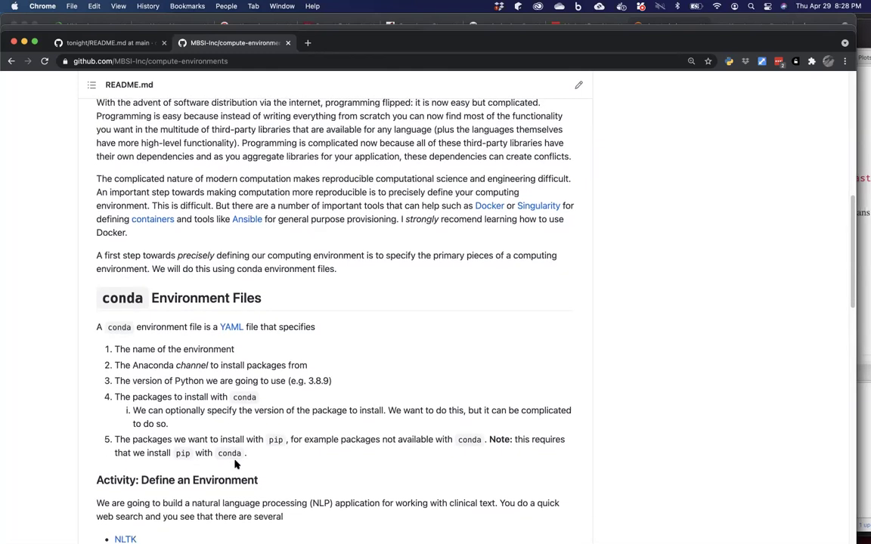
scroll(235, 464, "down", 5)
scroll(236, 464, "down", 10)
scroll(235, 465, "down", 15)
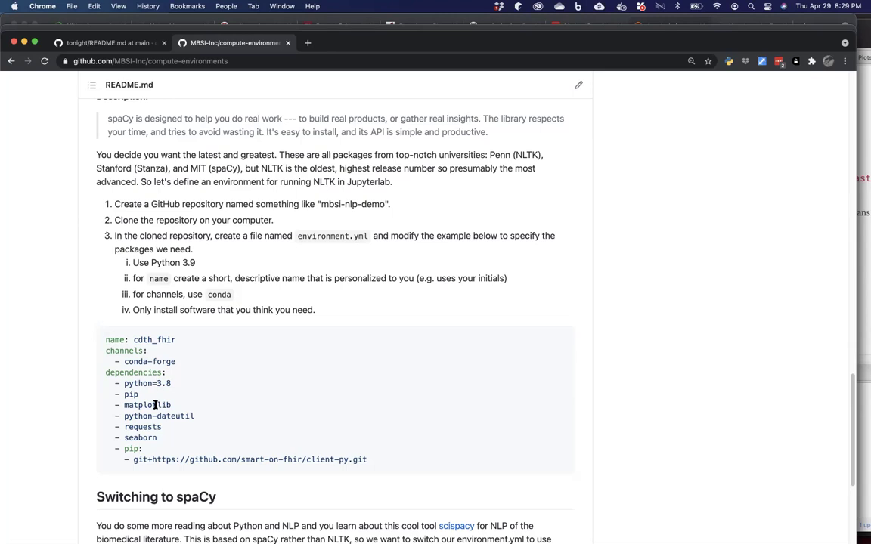
Scroll back up to the Define an Environment activity comparing NLTK 3.6.2, Stanza 1.2 and spaCy 3.0.
scroll(155, 405, "up", 1)
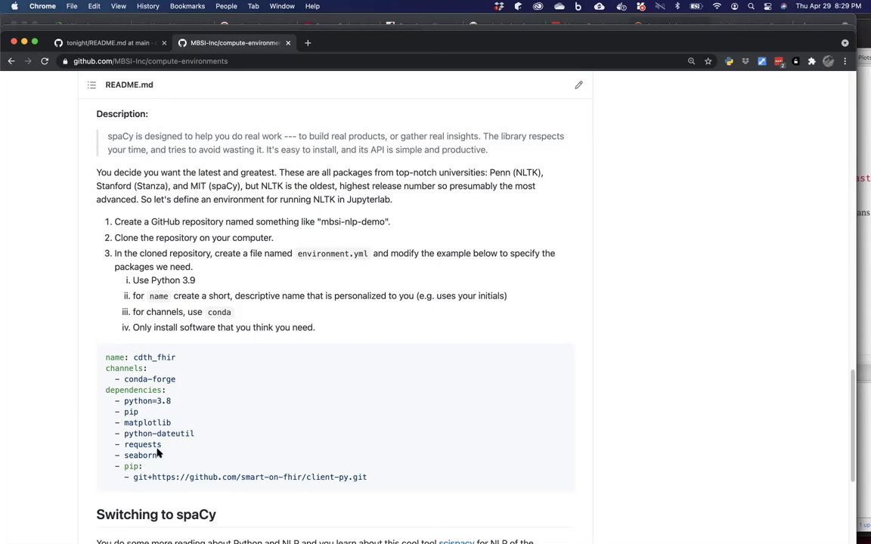
scroll(158, 453, "up", 4)
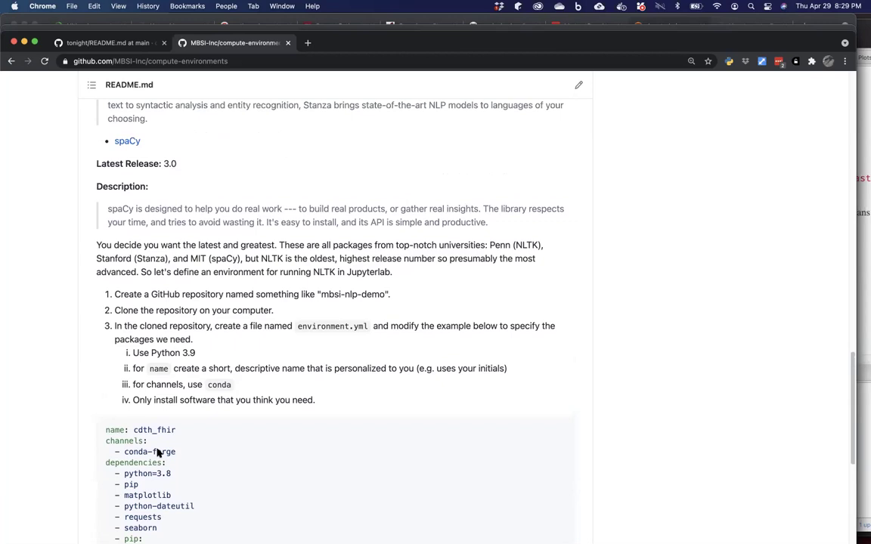
scroll(158, 452, "up", 4)
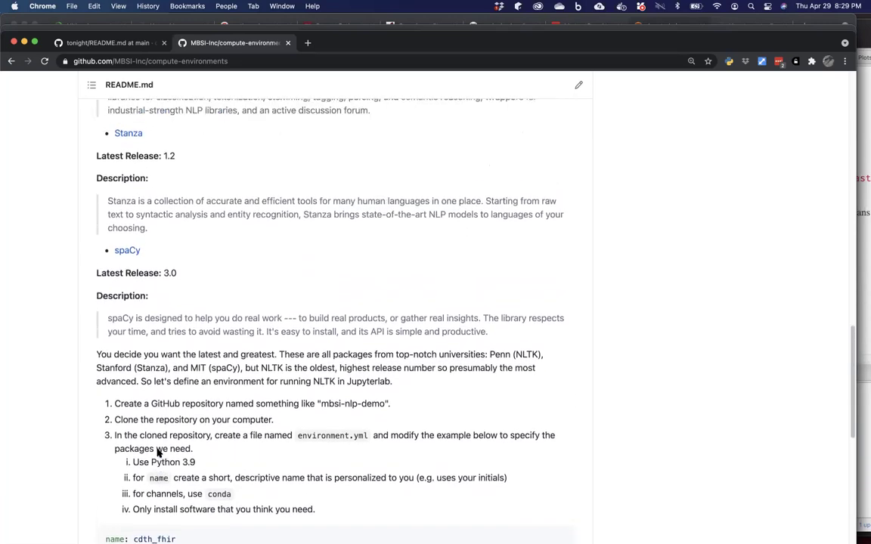
scroll(158, 450, "up", 4)
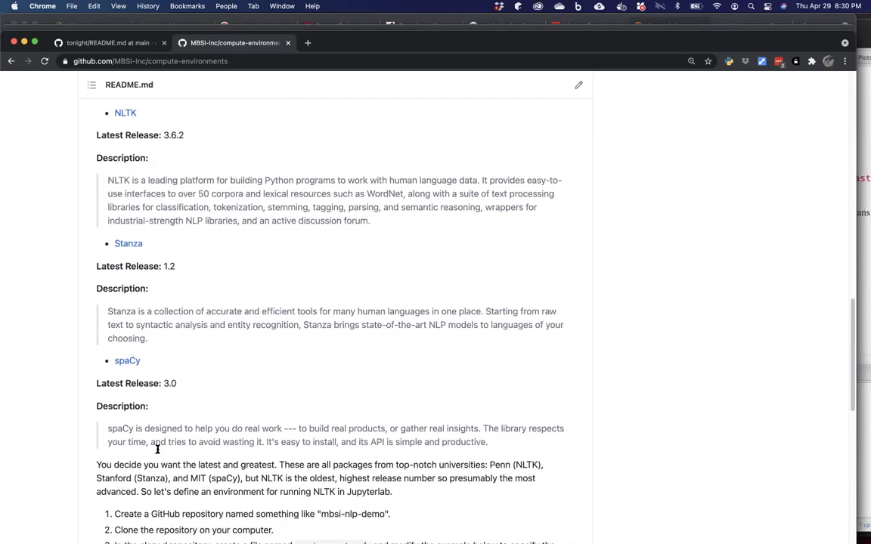
scroll(157, 450, "up", 2)
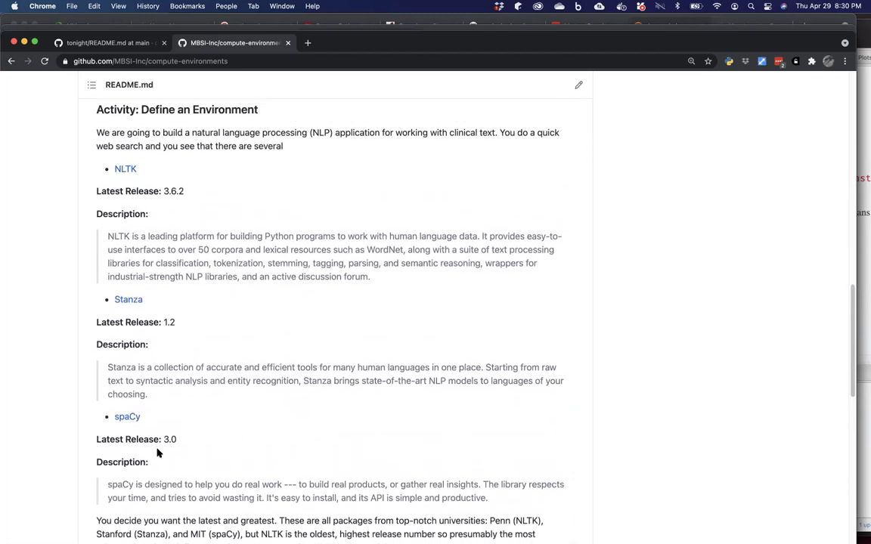
scroll(158, 452, "down", 1)
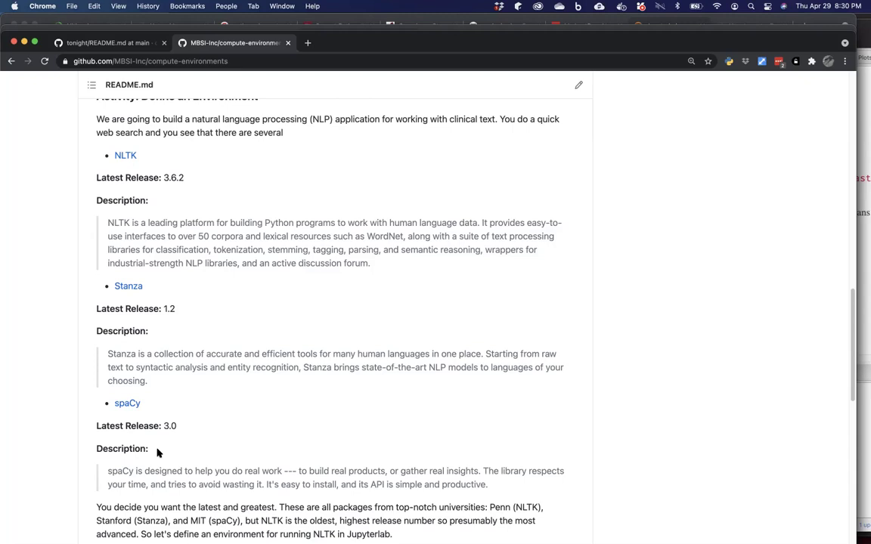
scroll(158, 452, "up", 2)
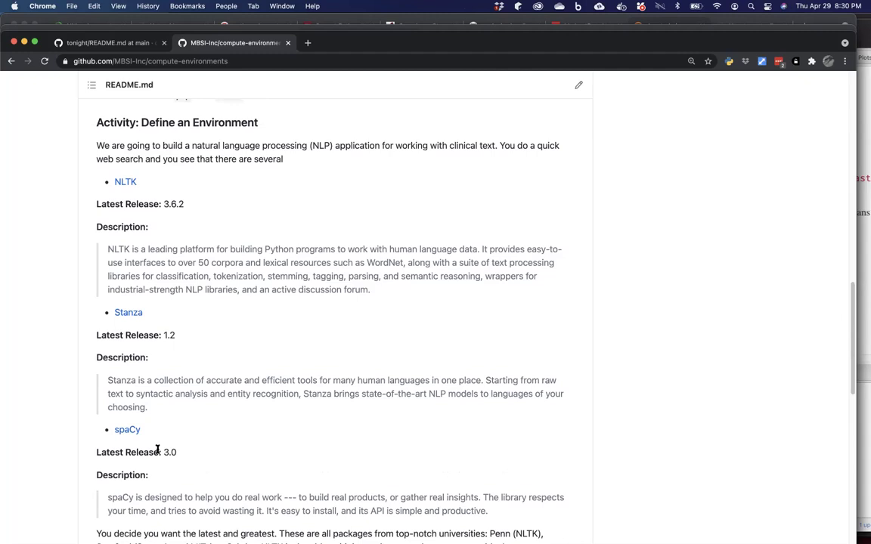
Scroll down to the activity steps about creating and cloning a repository.
scroll(158, 450, "down", 2)
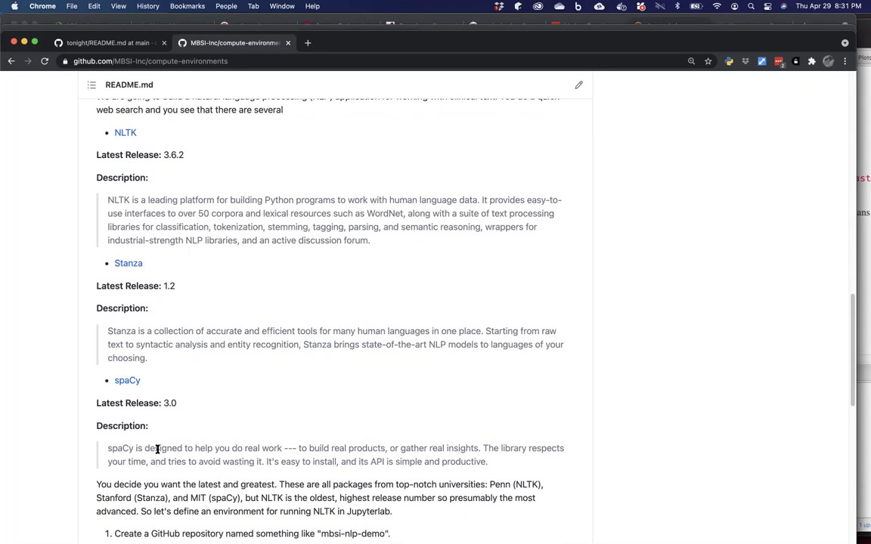
scroll(157, 449, "down", 1)
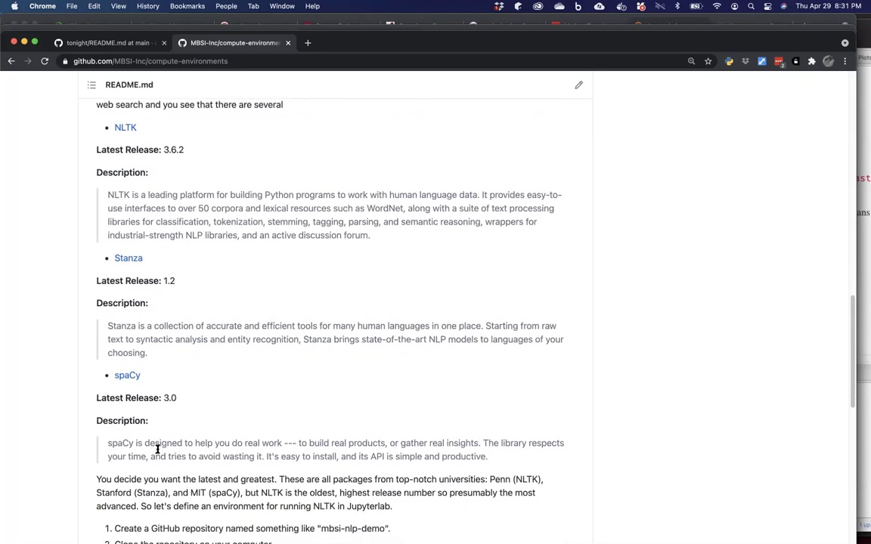
scroll(158, 449, "down", 3)
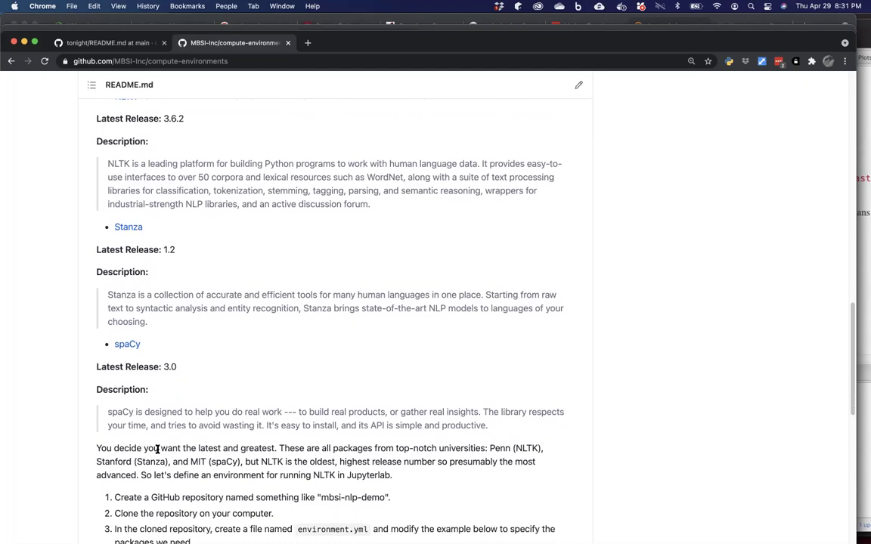
scroll(158, 449, "down", 3)
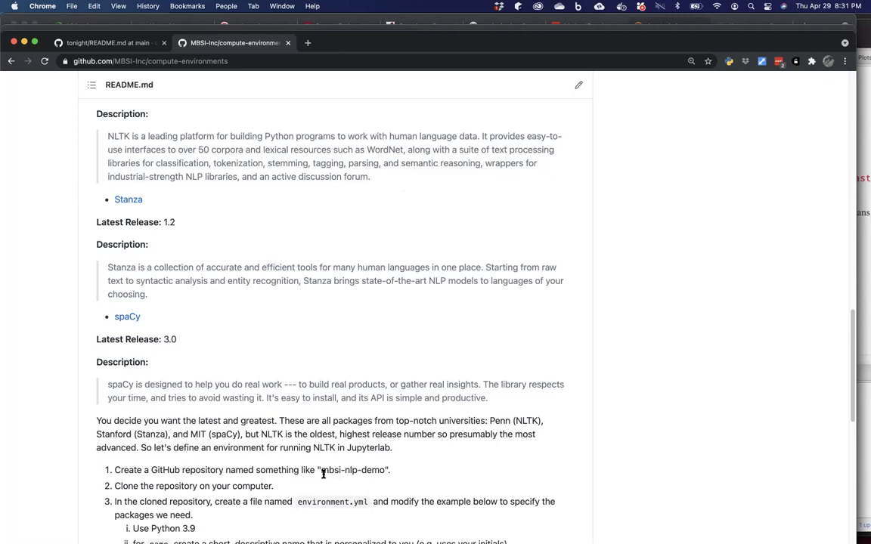
Select the suggested repository name mbsi-nlp-demo and open a new browser tab.
left_click_drag(321, 470, 384, 470)
left_click_drag(46, 34, 44, 52)
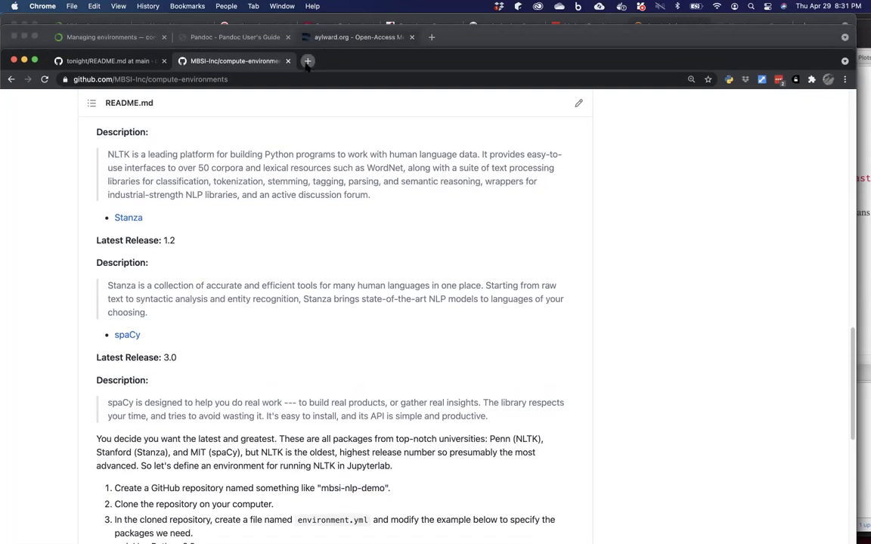
left_click(307, 61)
Go to the personal GitHub profile's repositories and start a new repository.
left_click(258, 79)
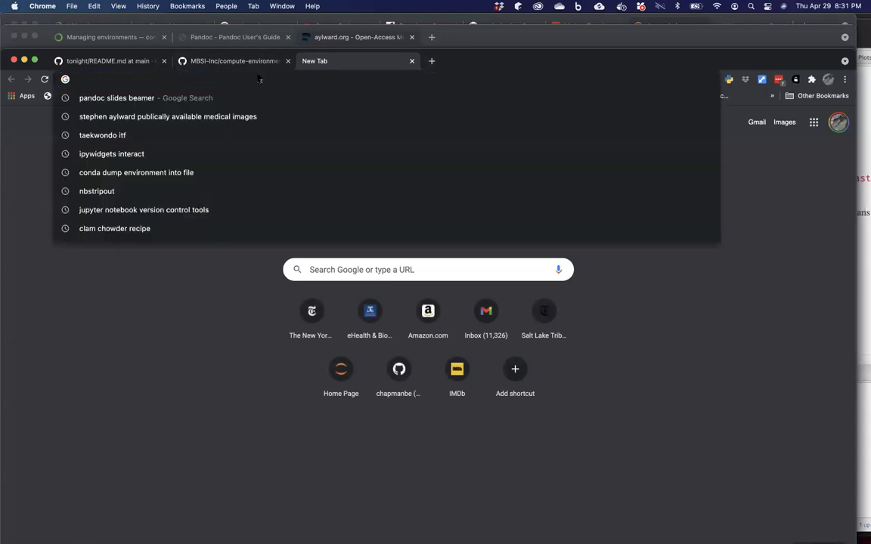
type("github.com/")
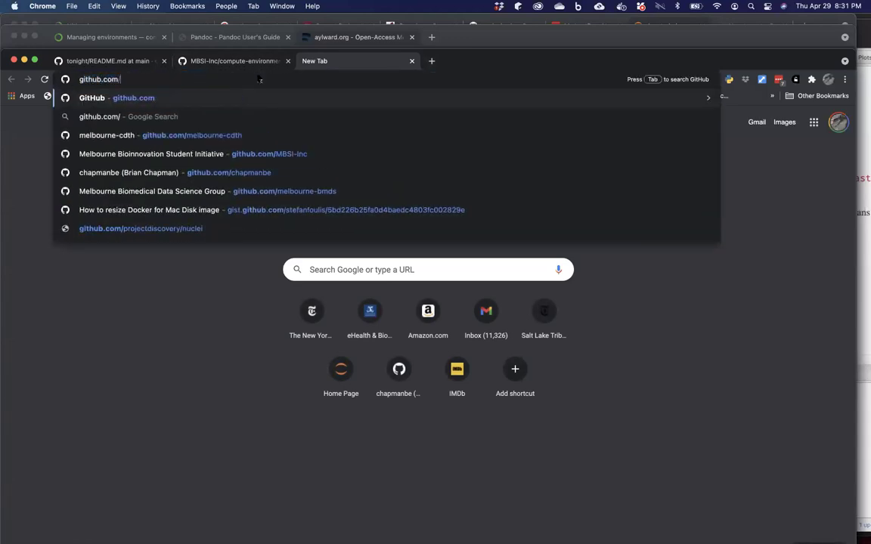
type("chapman")
key("Return")
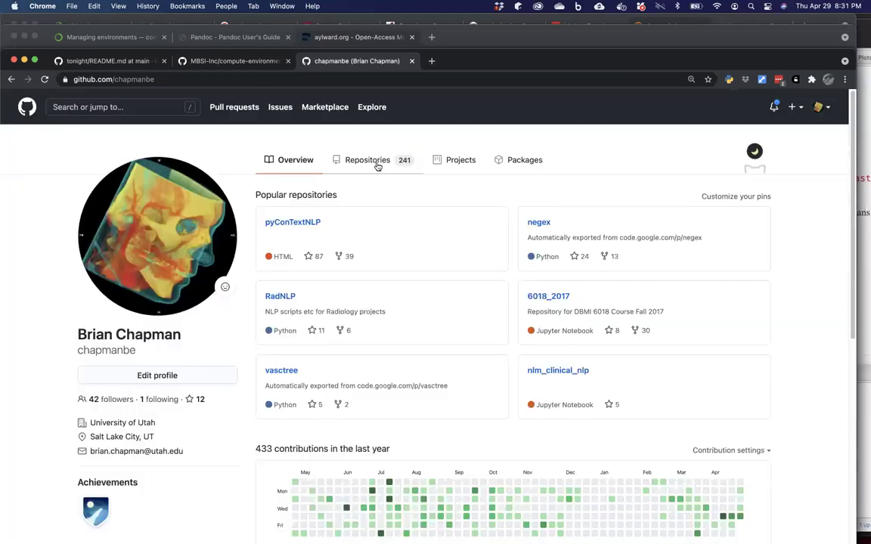
left_click(378, 162)
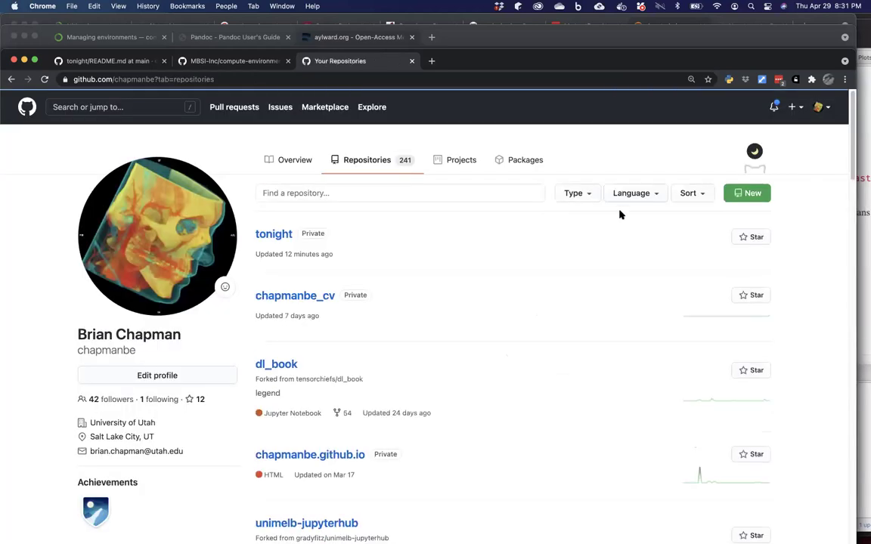
left_click(747, 193)
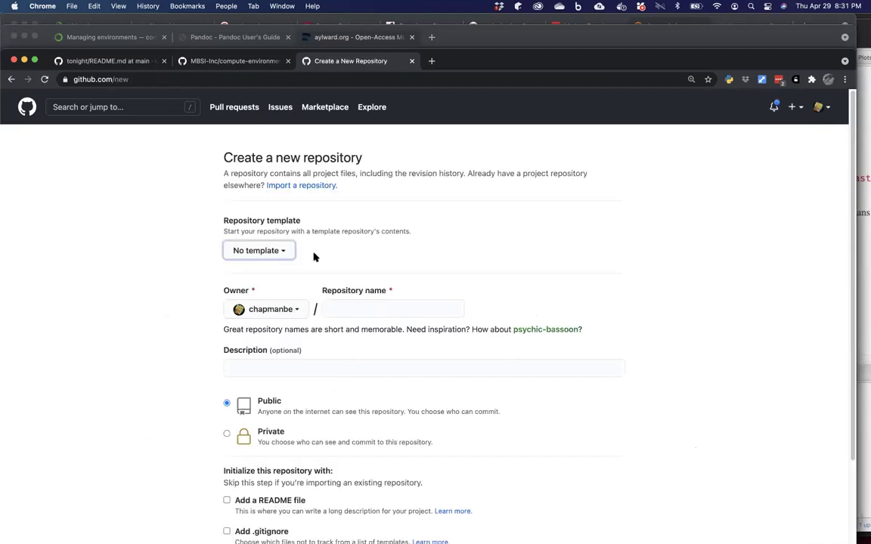
left_click(319, 251)
Name the repository mbsi-nlp-demo, adding a README and a Python .gitignore.
left_click(339, 311)
type("mbsi-nlp-demo")
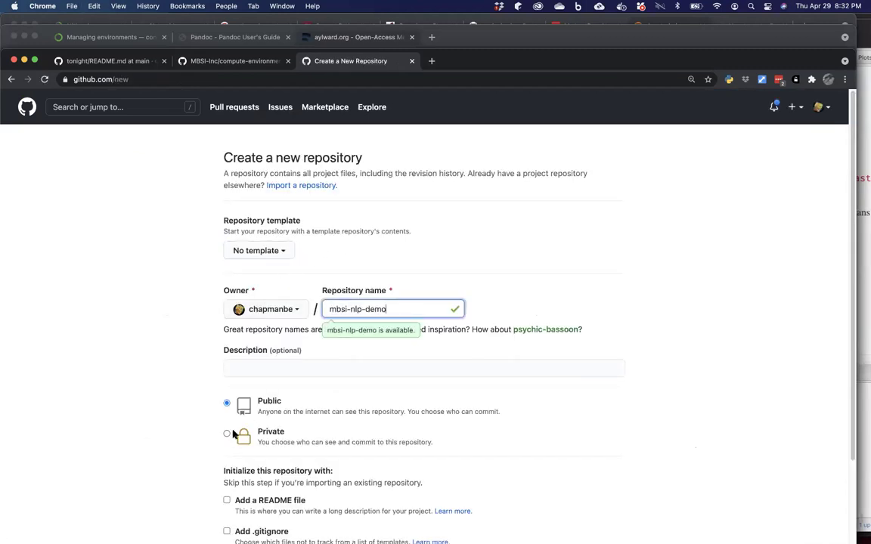
scroll(258, 439, "down", 3)
left_click(228, 412)
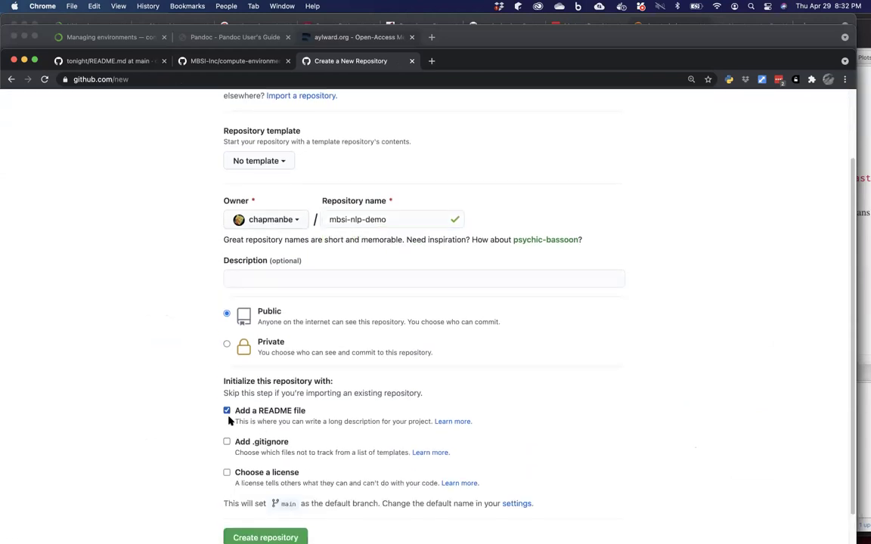
left_click(227, 443)
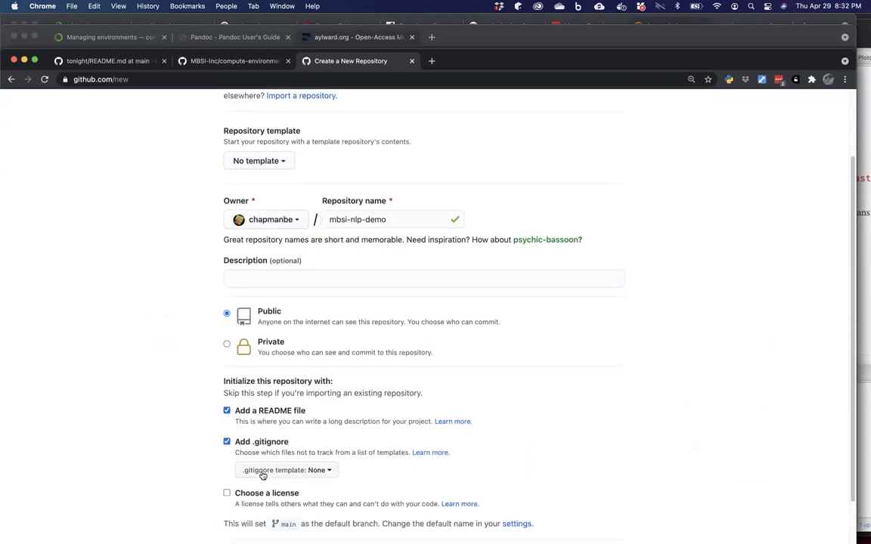
left_click(262, 471)
type("python")
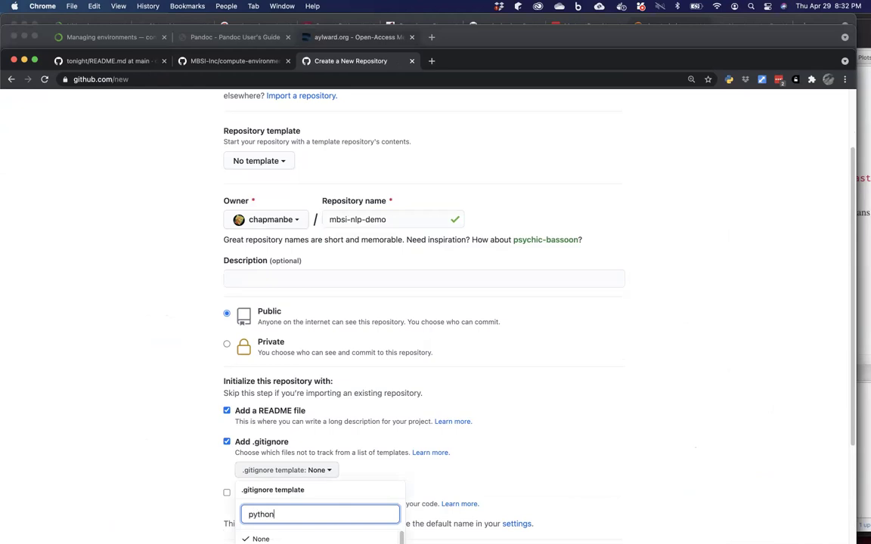
scroll(255, 492, "down", 1)
left_click(255, 508)
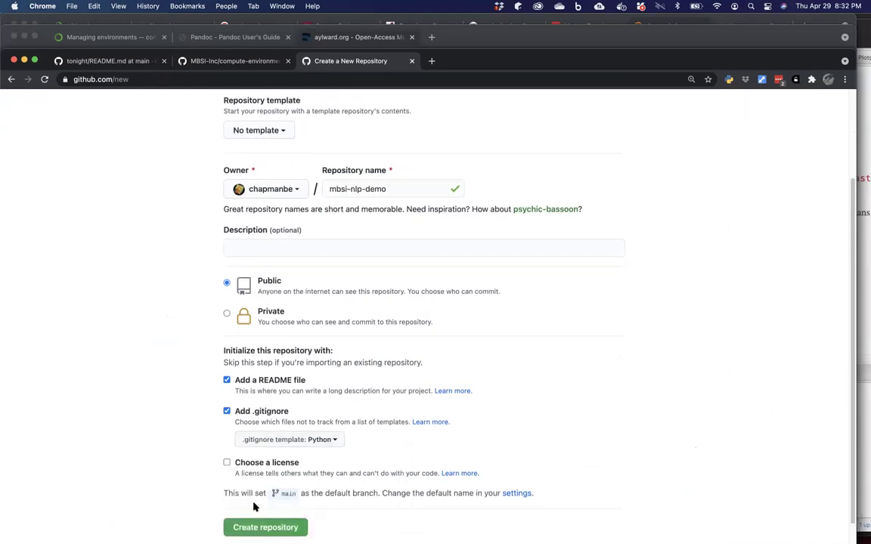
Add an MIT License and create the repository.
left_click(227, 462)
scroll(229, 454, "down", 3)
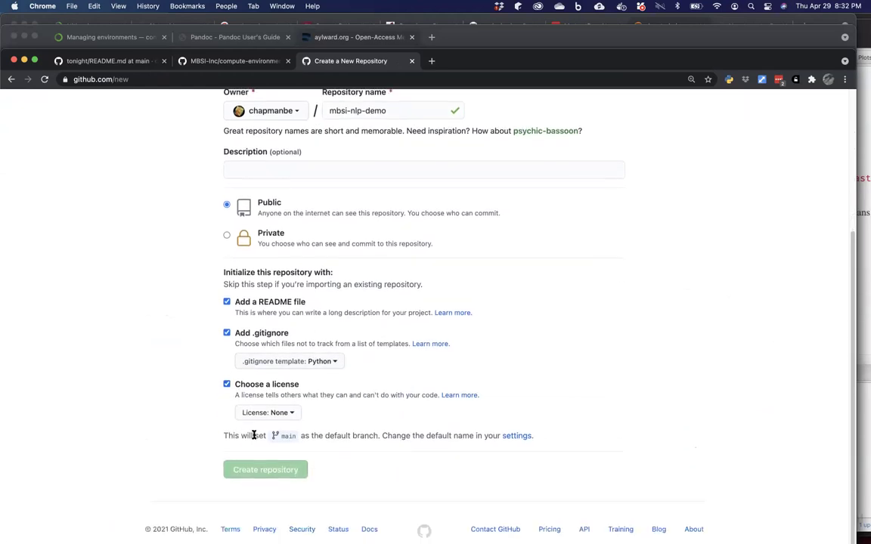
left_click(276, 414)
scroll(261, 503, "down", 1)
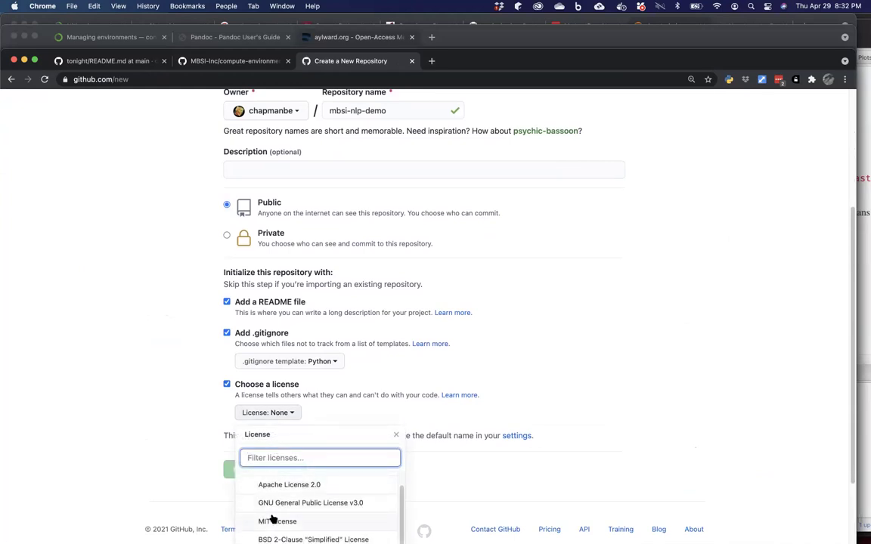
left_click(272, 521)
left_click(273, 469)
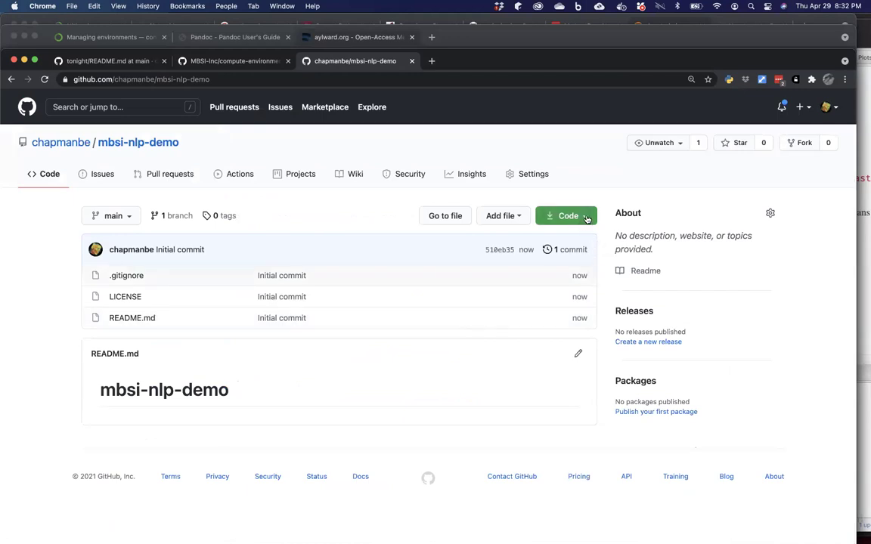
Show mbsi-nlp-demo's Code clone options for the SSH address, then bring Terminal forward.
left_click(587, 219)
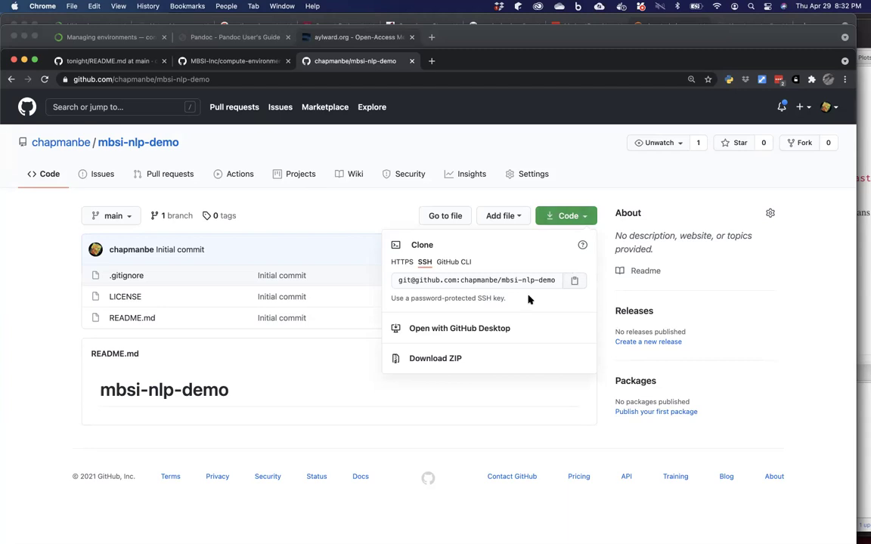
mouse_move(413, 532)
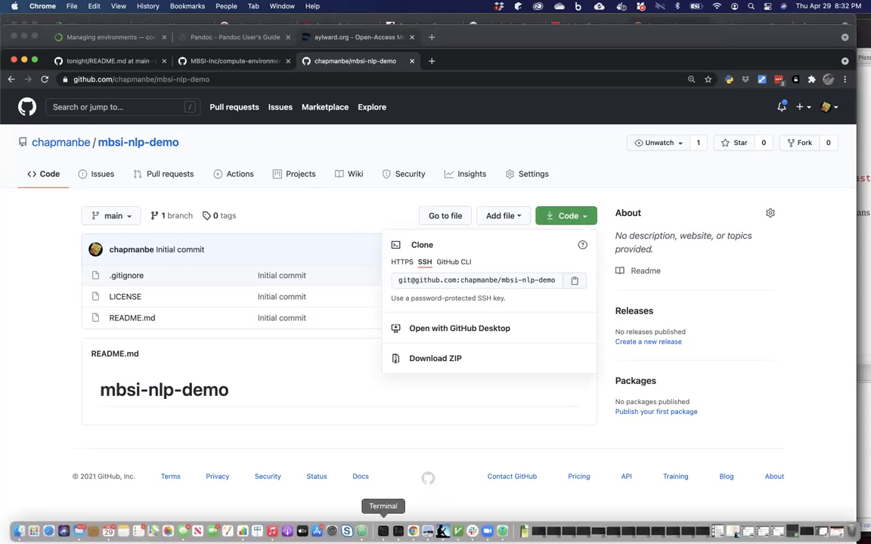
left_click(383, 532)
Move up to the MBSI folder and git clone the pasted SSH address.
type("cd ..")
key("Return")
type("git clone")
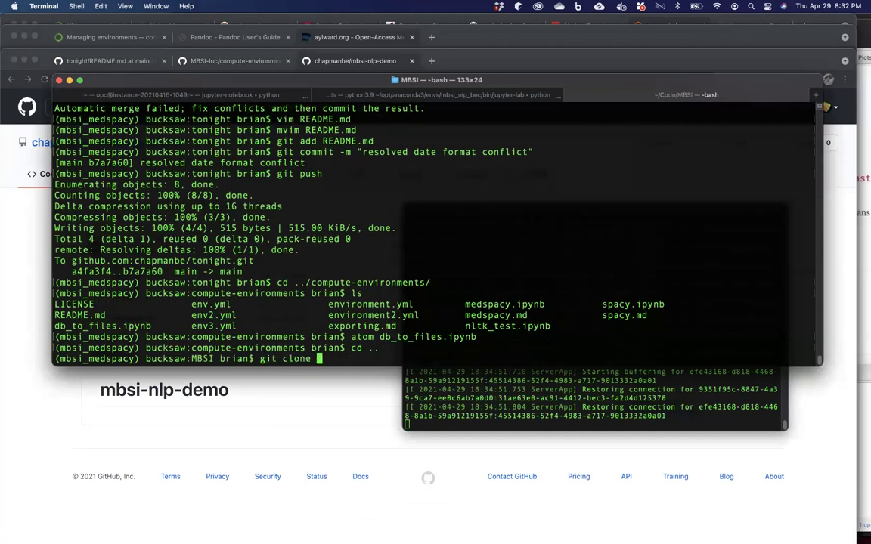
key("super+v")
key("Return")
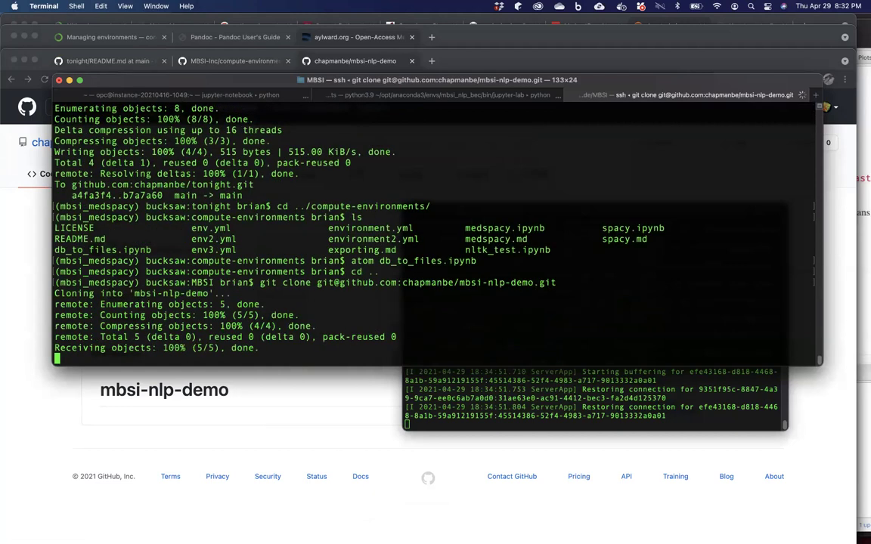
Enter the mbsi-nlp-demo folder and open a new environment.yml in Atom.
type("cd ")
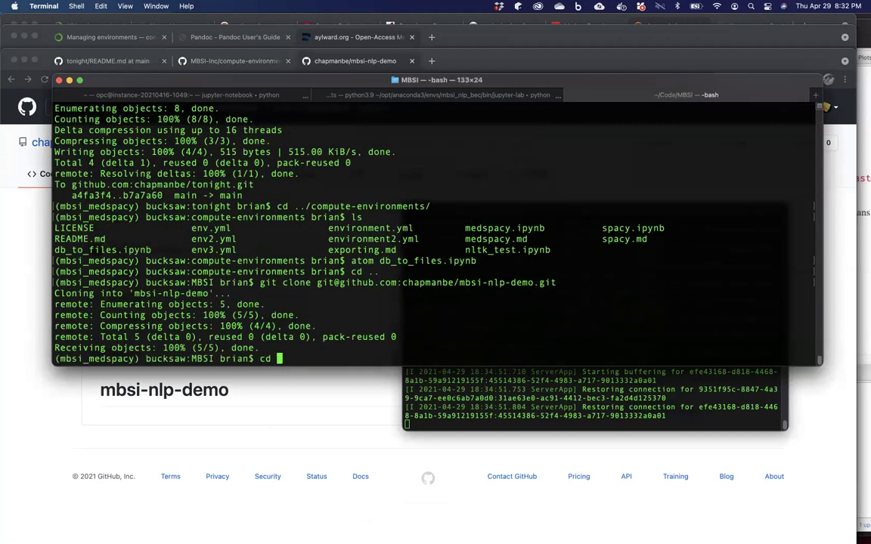
type("m")
key("Tab")
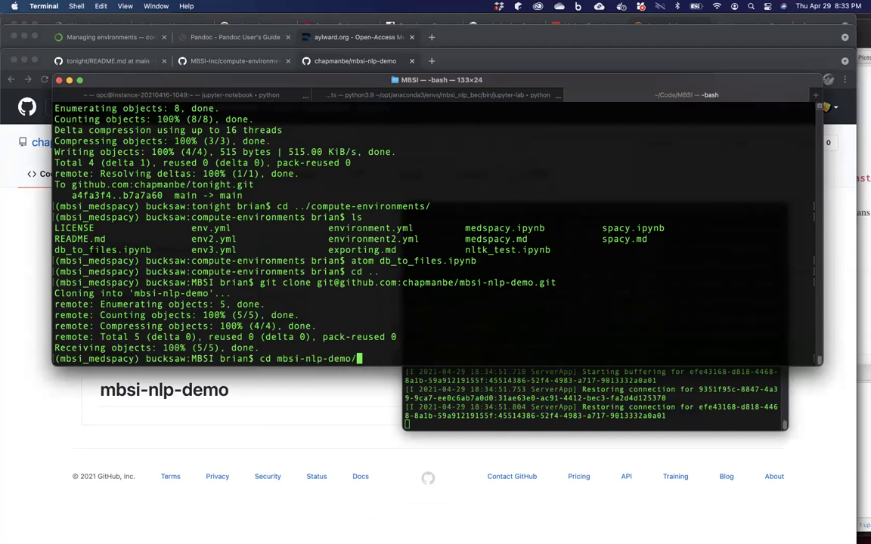
key("Return")
type("atom ")
type("READ")
key("BackSpace")
key("BackSpace")
key("BackSpace")
key("BackSpace")
type("environment.yml")
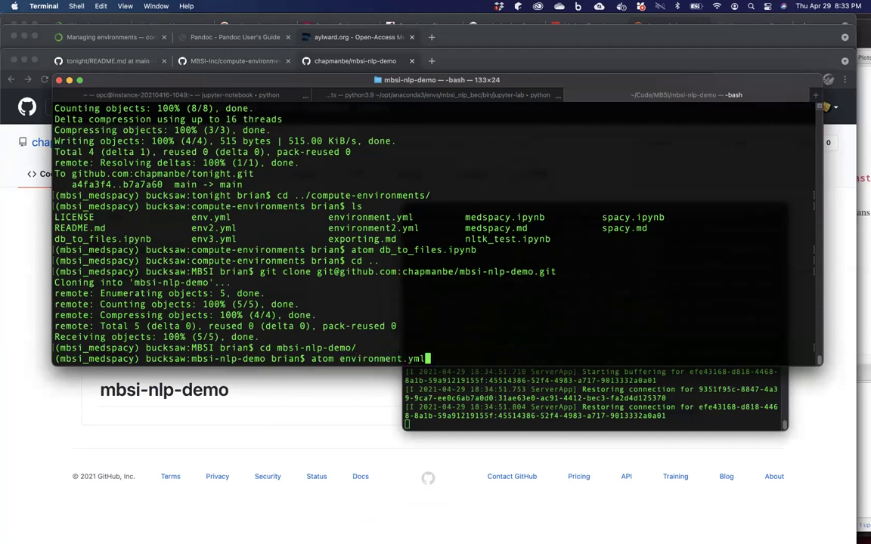
key("Return")
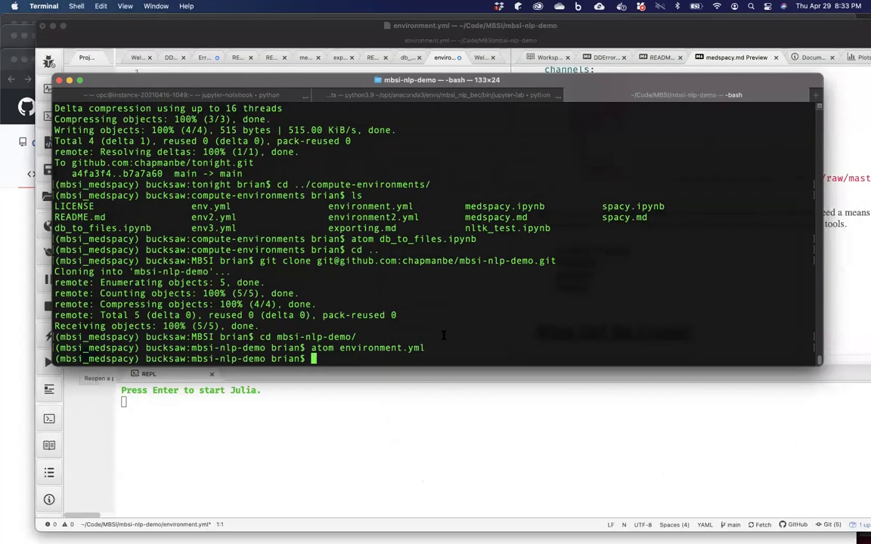
left_click(367, 415)
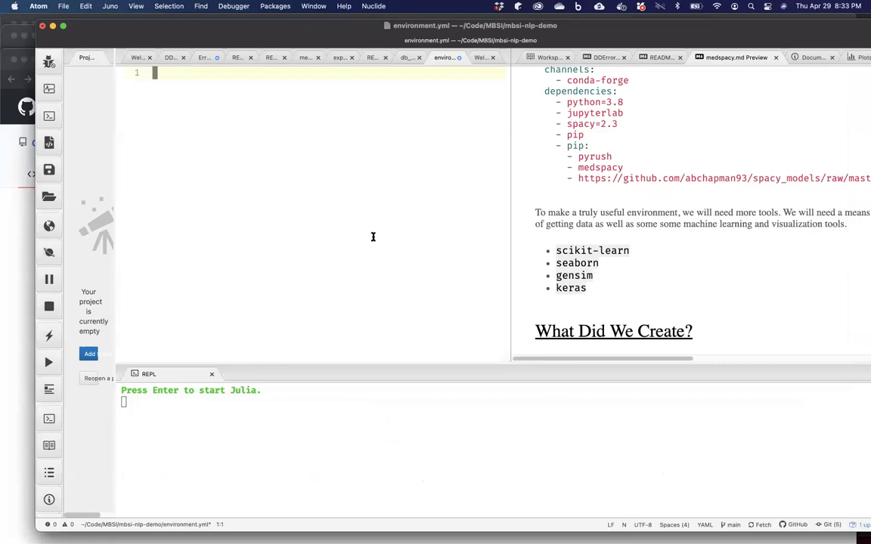
Return to the compute-environments README tab and scroll to its example environment.yml.
left_click(560, 194)
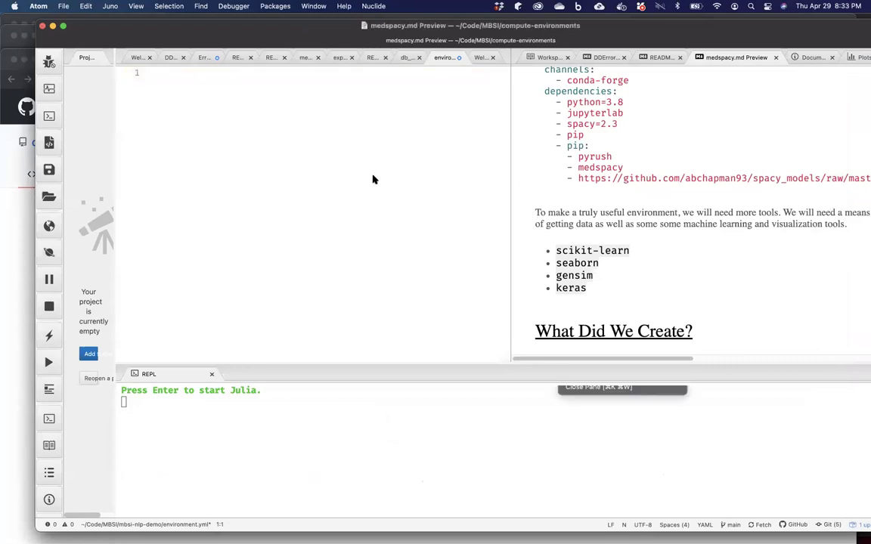
left_click(350, 463)
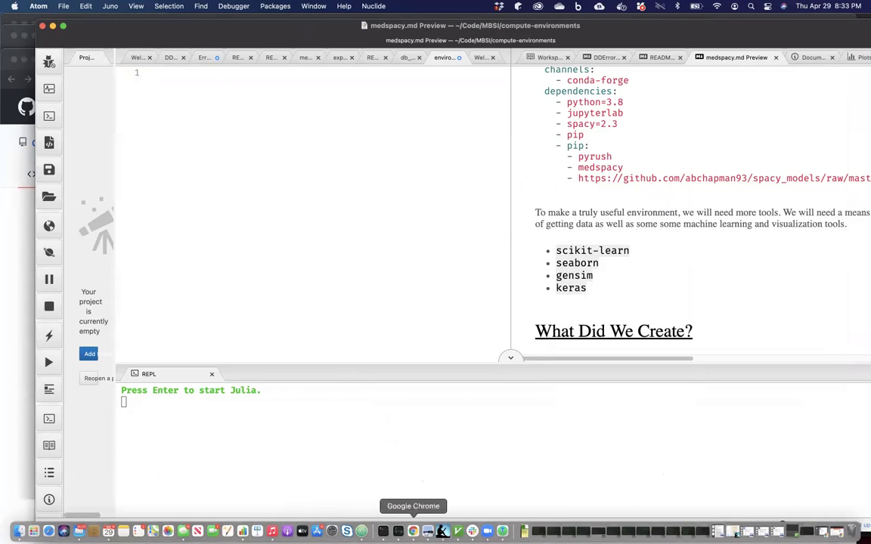
left_click(412, 531)
left_click(209, 59)
scroll(207, 169, "down", 5)
scroll(185, 351, "down", 3)
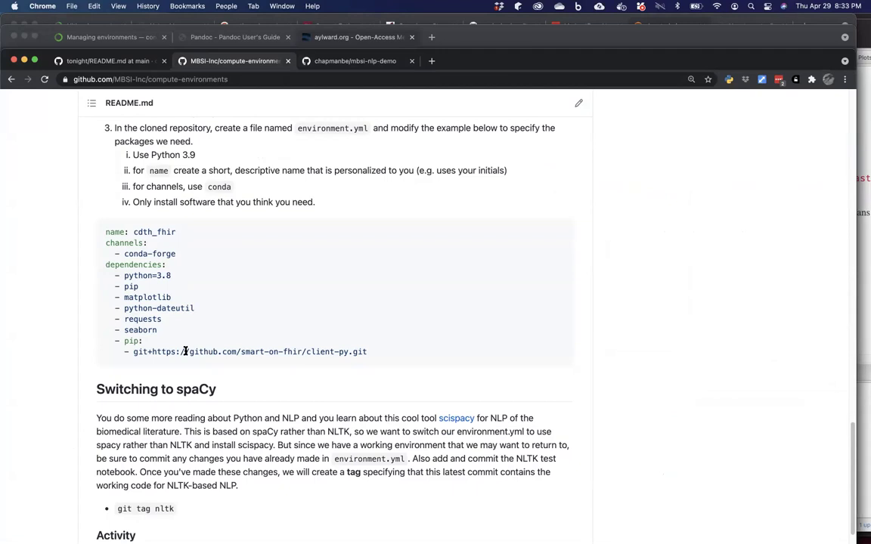
Copy the example YAML block (cdth_fhir, conda-forge, python=3.8) and switch back to Atom.
scroll(185, 351, "down", 5)
scroll(186, 351, "up", 2)
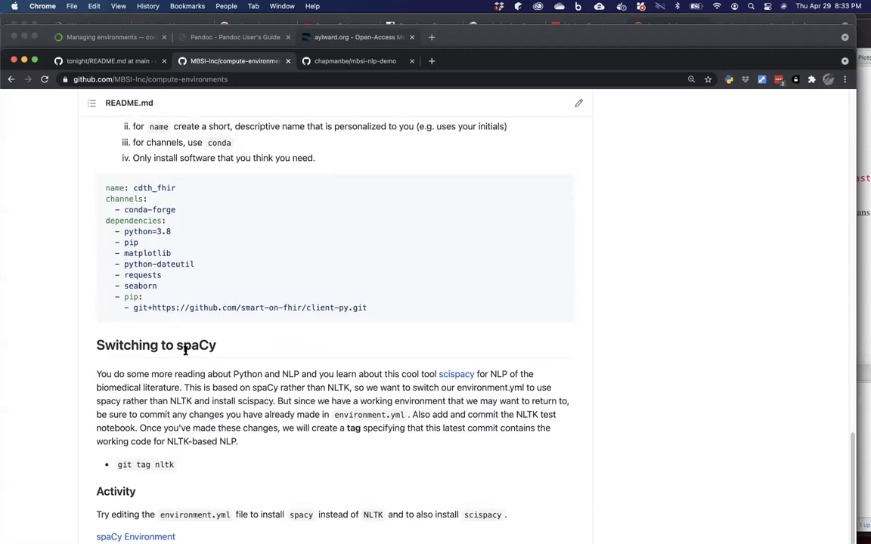
scroll(184, 350, "up", 3)
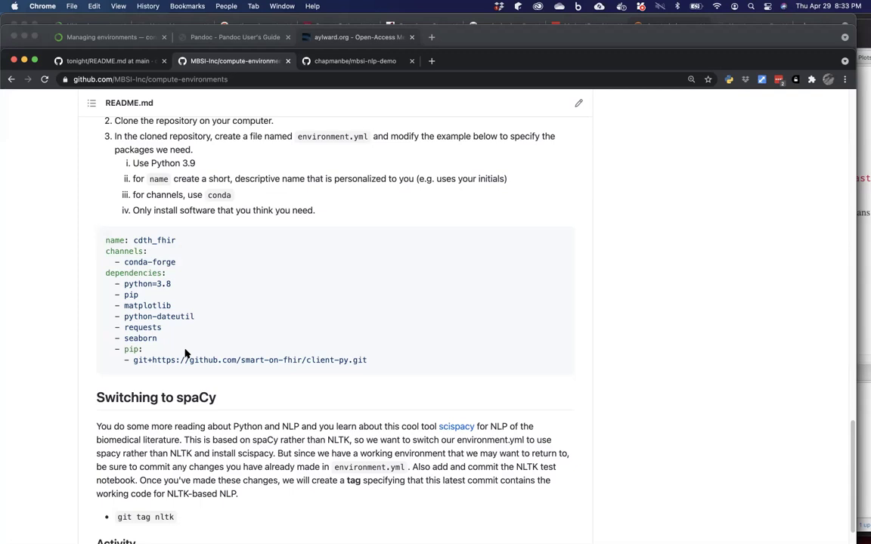
left_click_drag(105, 241, 380, 362)
key("super+c")
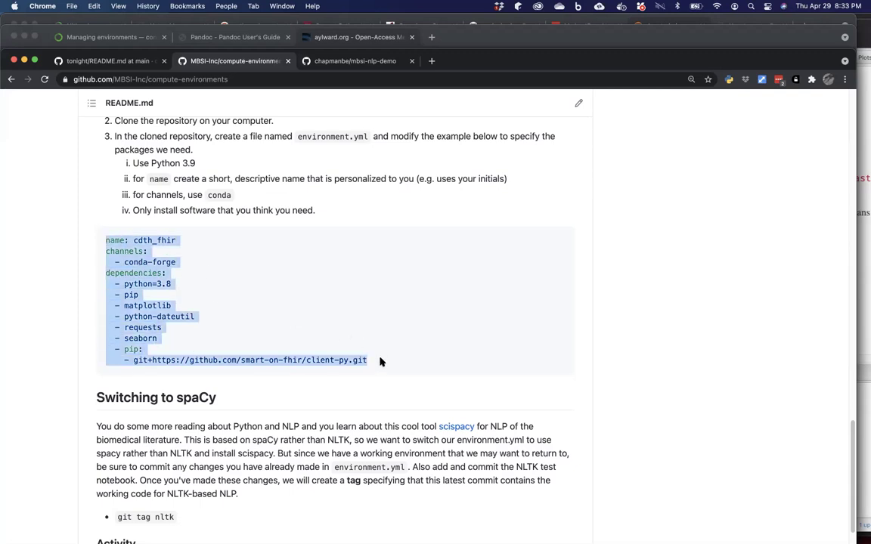
mouse_move(346, 531)
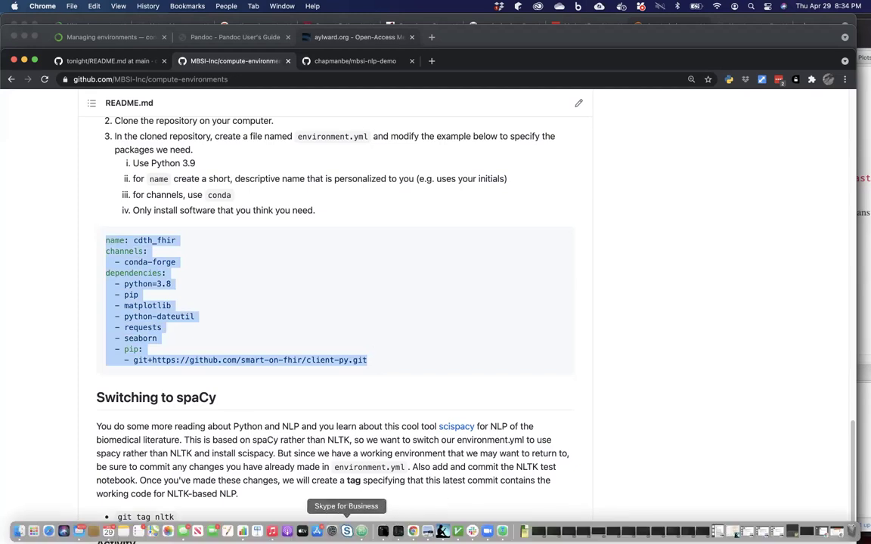
left_click(360, 532)
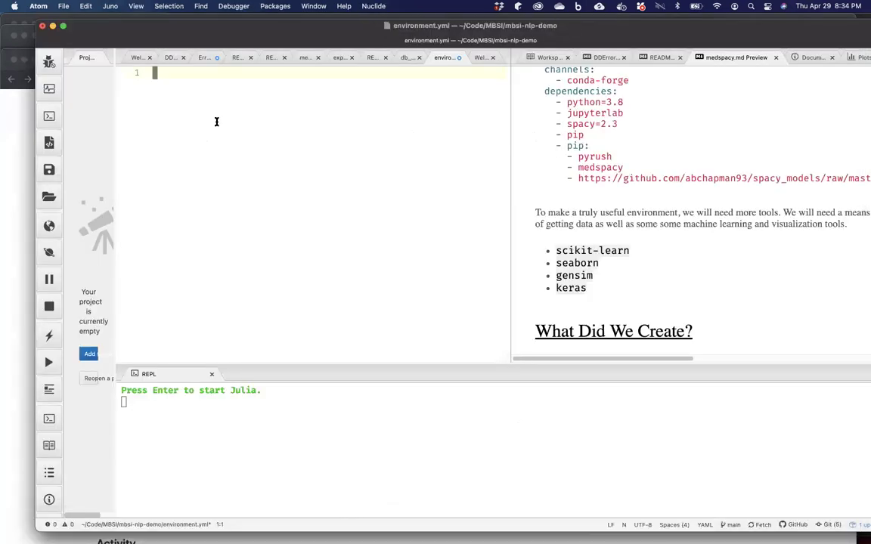
Paste the example YAML into environment.yml and rename the environment to nlp-demo.
key("super+v")
left_click(237, 71)
key("Left")
key("Left")
key("Left")
key("Left")
key("Left")
key("Left")
key("Left")
key("Left")
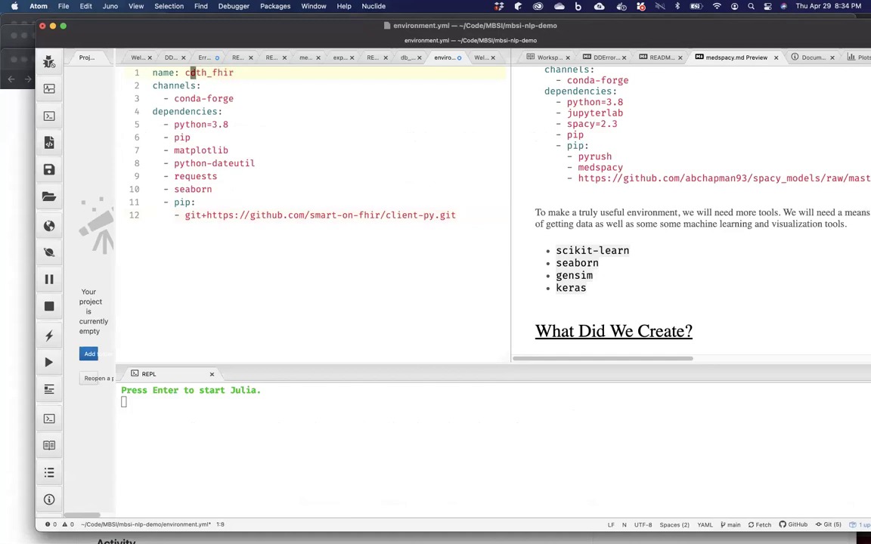
key("BackSpace")
key("Delete")
key("Delete")
key("Delete")
key("Delete")
key("Delete")
key("Delete")
key("Delete")
key("Delete")
type("nltk-d")
type("e")
key("BackSpace")
key("BackSpace")
key("BackSpace")
key("BackSpace")
key("BackSpace")
key("BackSpace")
type("lp-demo")
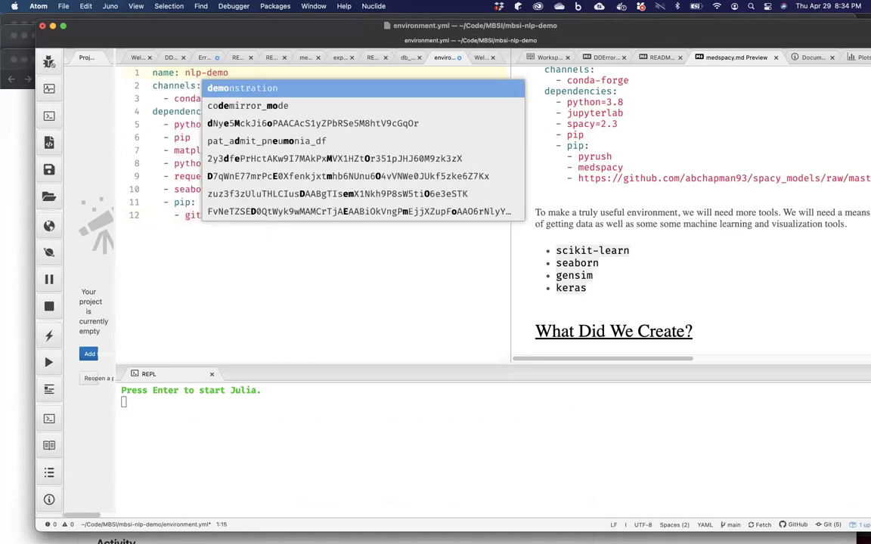
key("Left")
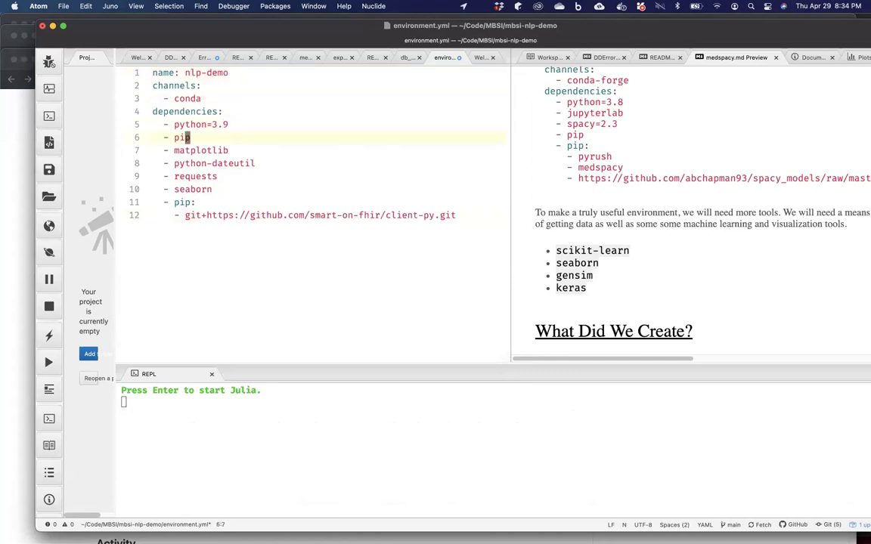
Replace the package list with nltk and jupyterlab and delete the pip lines.
key("ctrl+shift+k")
key("ctrl+shift+k")
key("ctrl+shift+k")
key("alt+Delete")
key("BackSpace")
type("nltk")
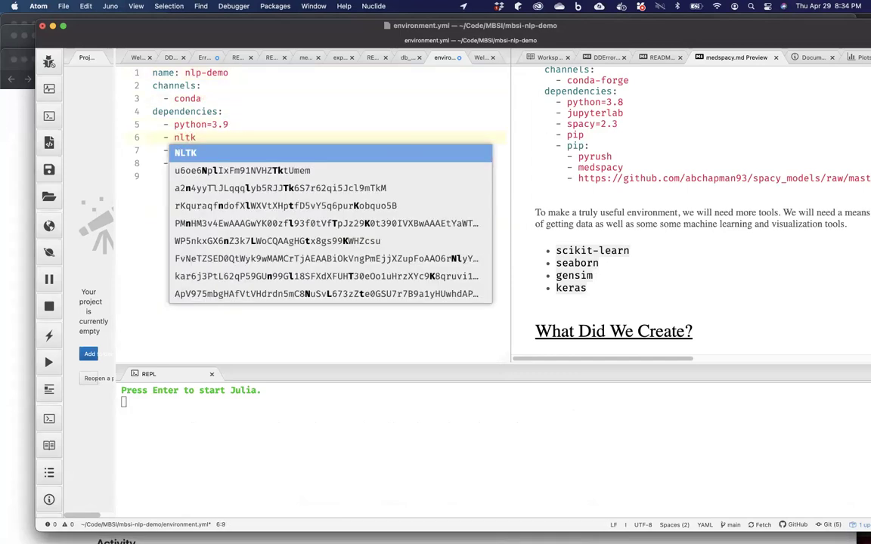
key("Escape")
left_click(180, 151)
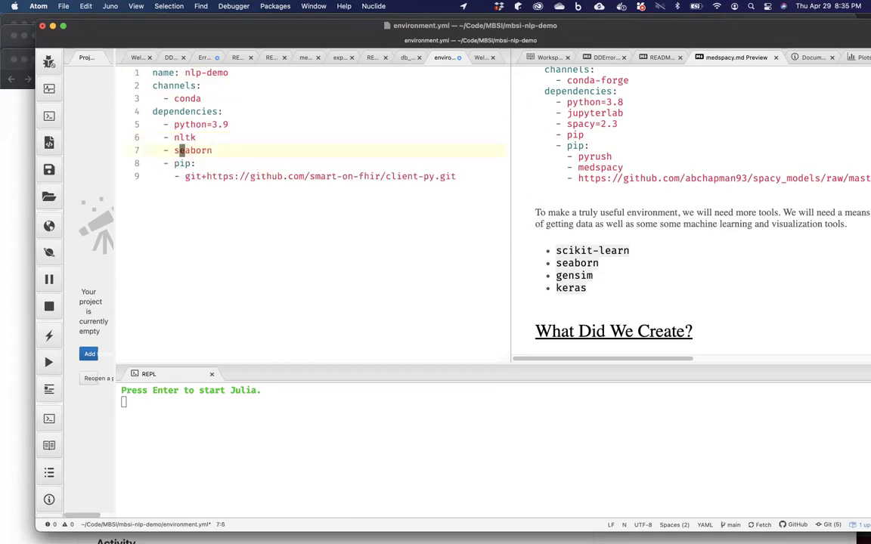
key("alt+Delete")
key("BackSpace")
type("jupyterla")
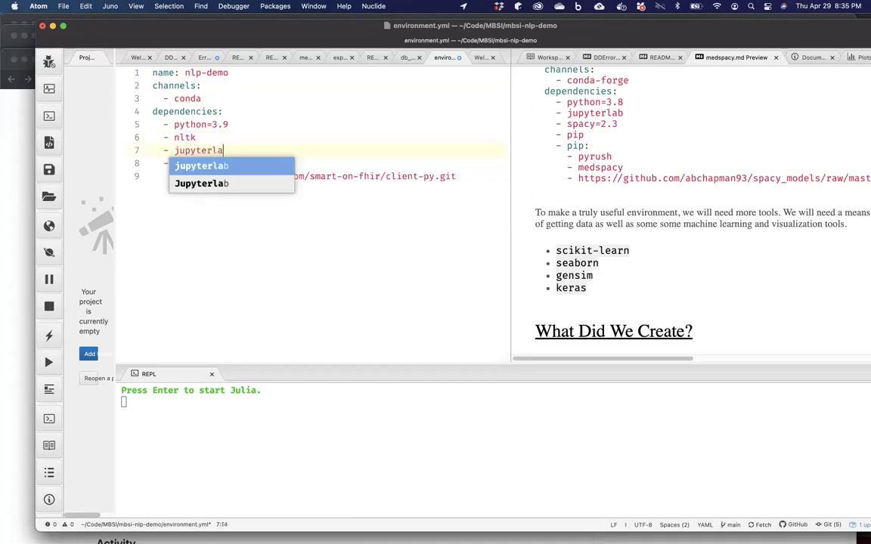
type("b")
key("Escape")
left_click(192, 163)
key("ctrl+shift+k")
key("ctrl+shift+k")
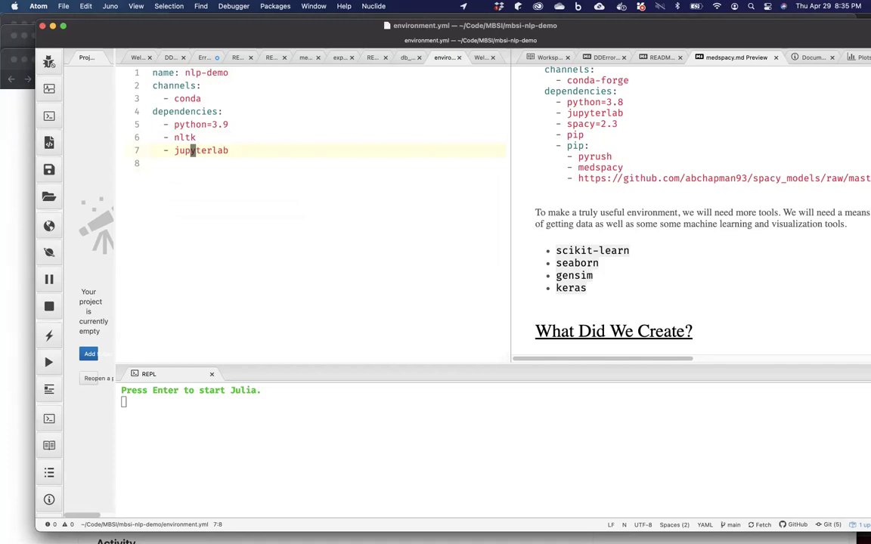
Display the contents of environment.yml in Terminal with more.
mouse_move(227, 529)
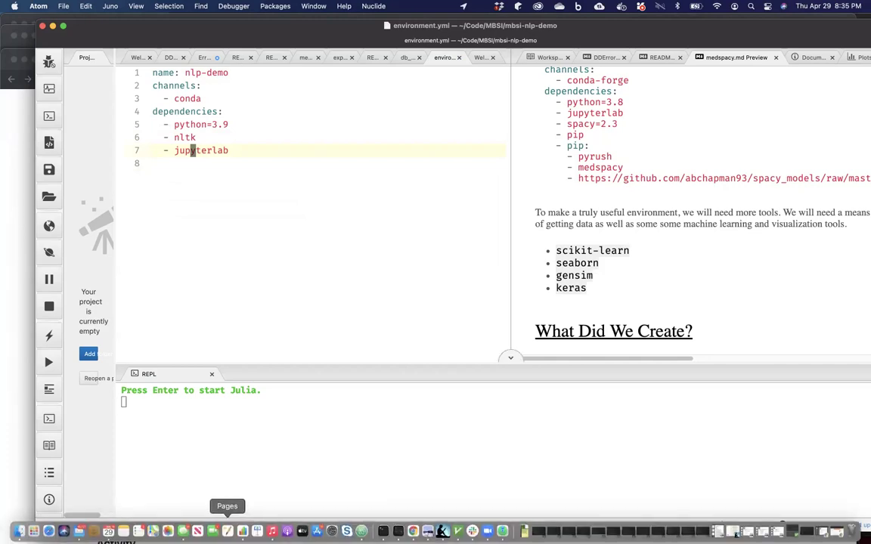
left_click(383, 531)
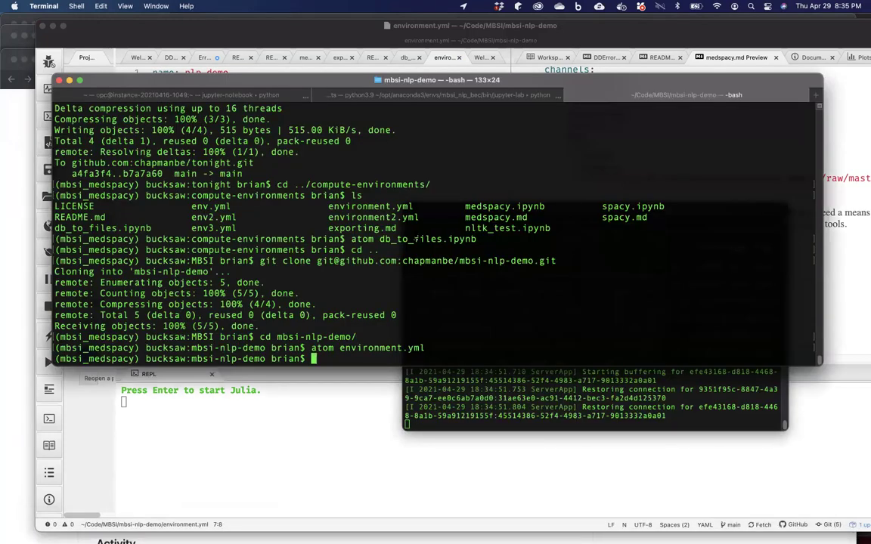
type("more environment.yml")
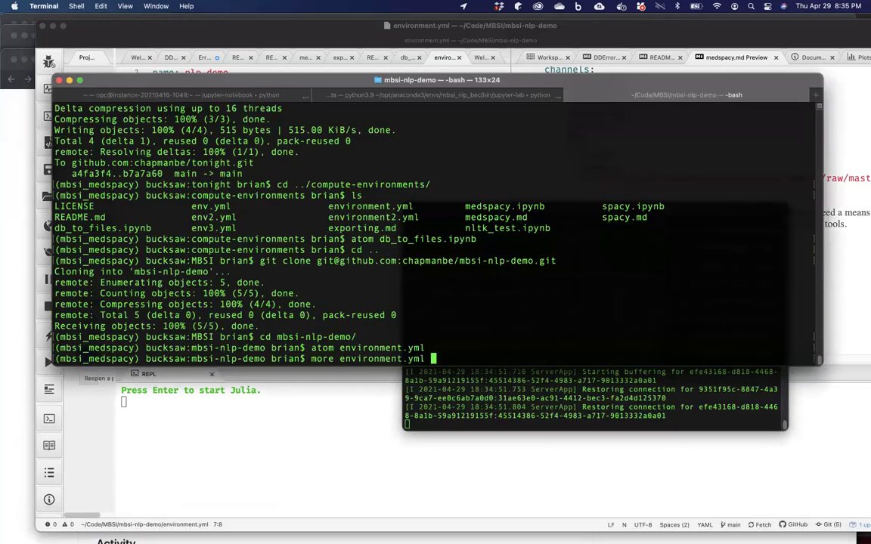
key("Return")
Create the nlp-demo conda environment with conda env create -f environment.yml.
type("qcona")
key("BackSpace")
type("da")
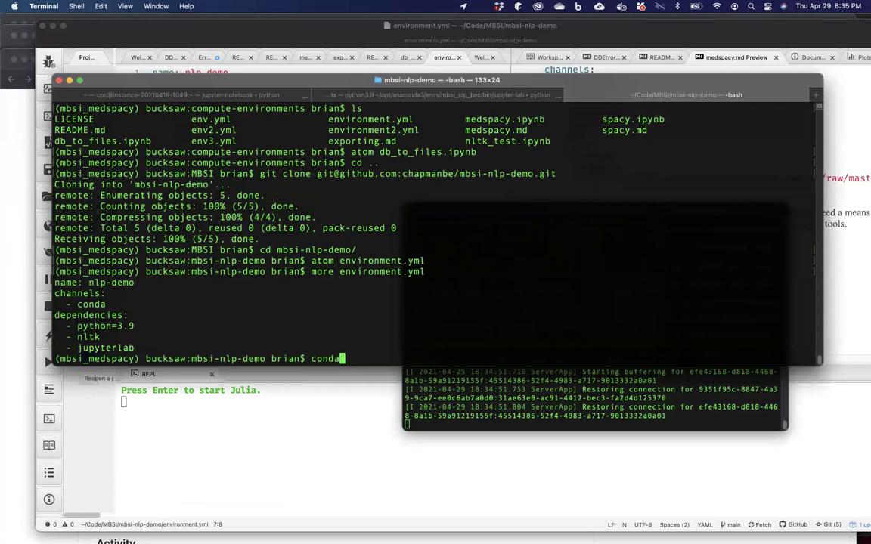
type(" env create -f e")
key("Tab")
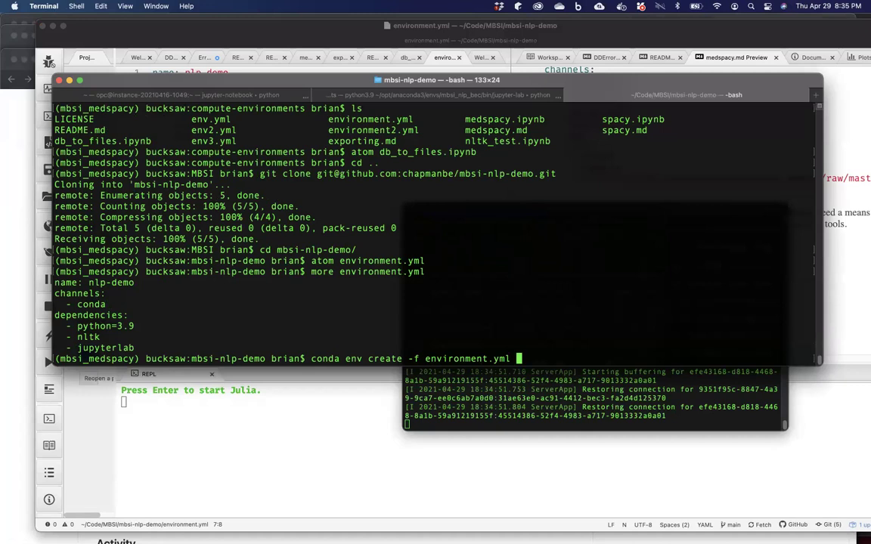
key("Return")
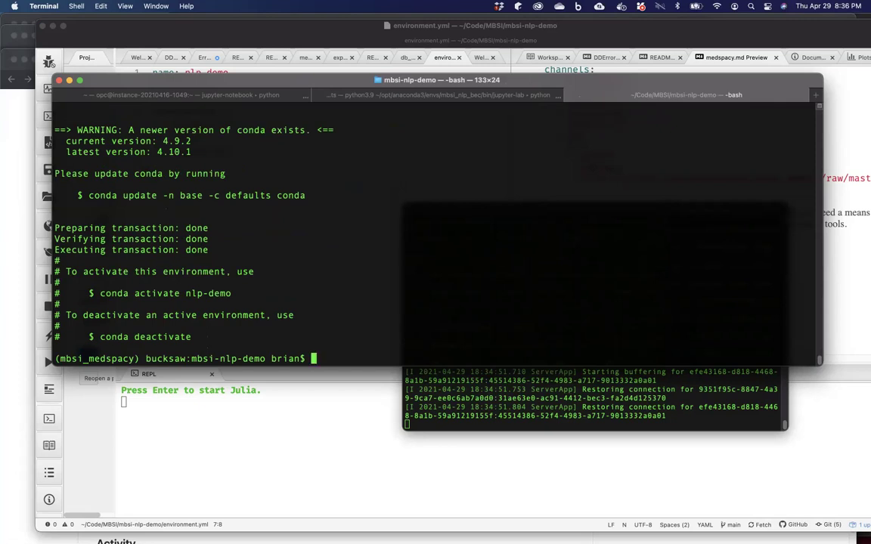
List the conda environments, activate nlp-demo, and start jupyter lab from it.
type("conda info -e")
key("Return")
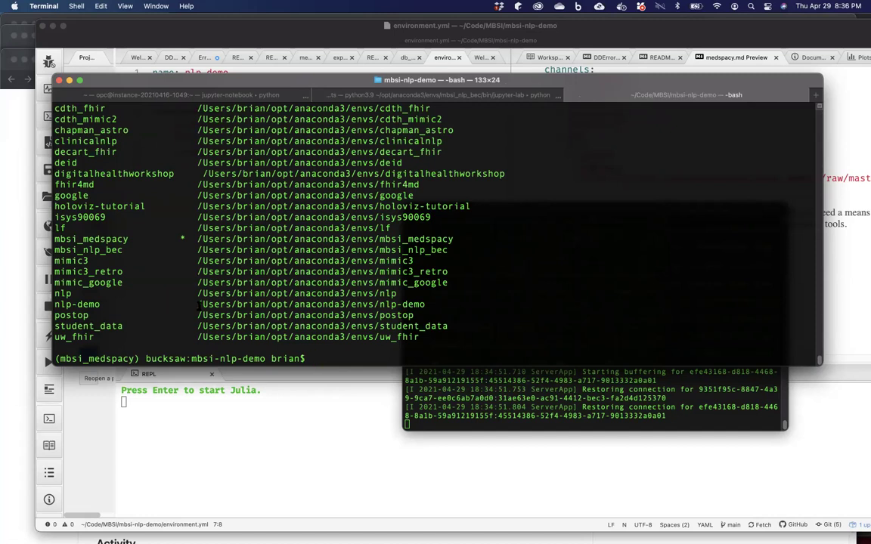
type("conda activate nlp-demo")
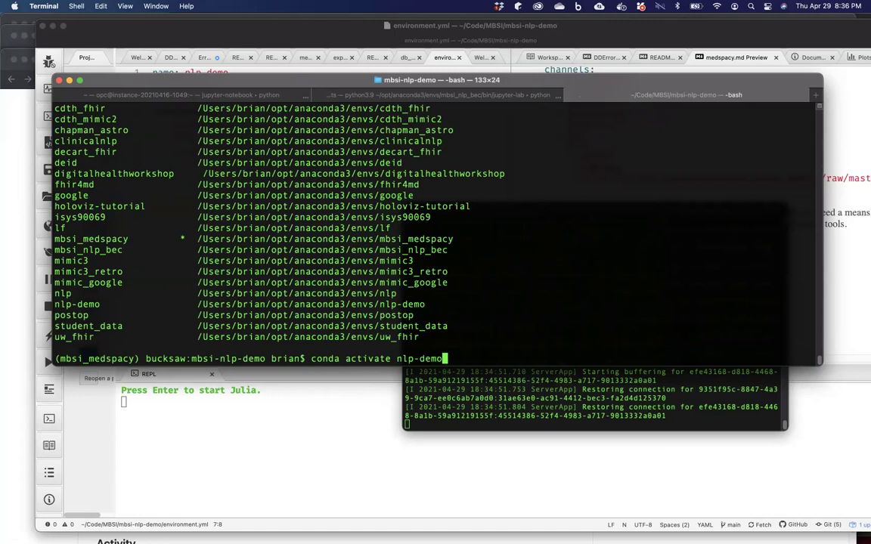
key("Return")
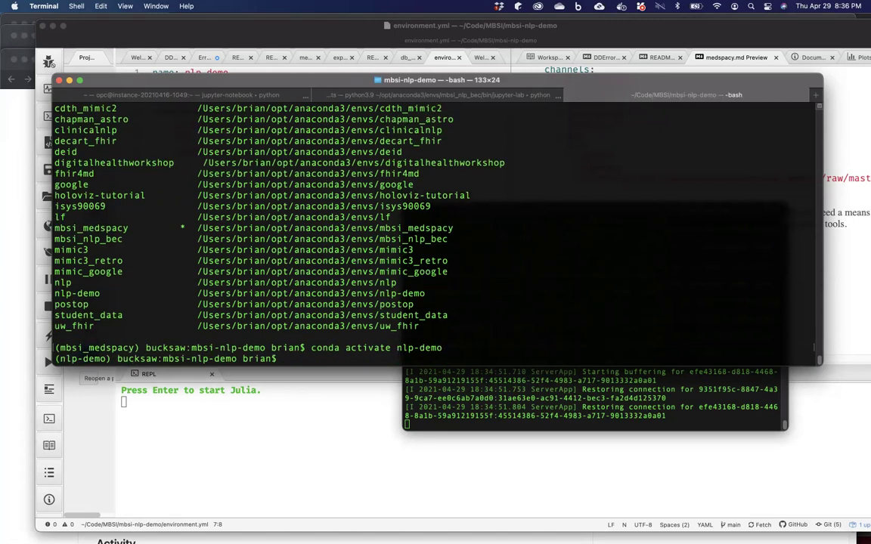
type("jupyter lab")
key("Return")
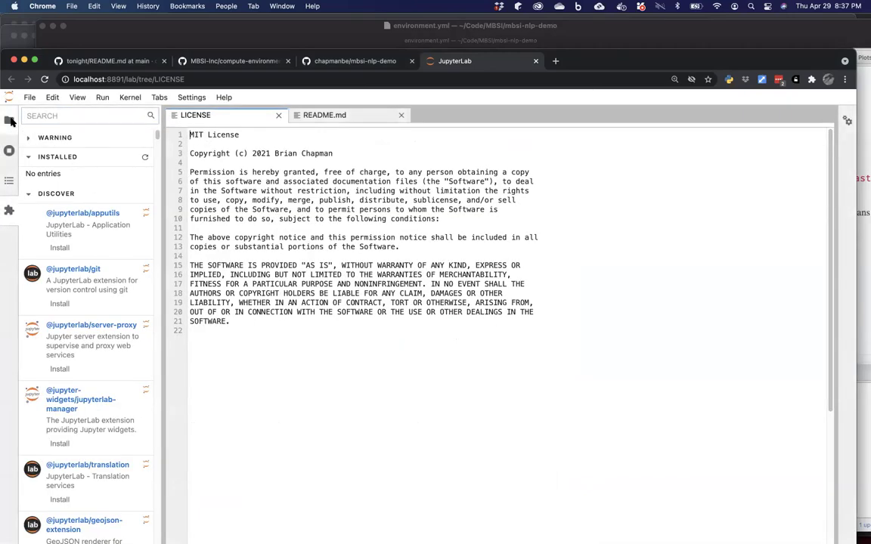
Create a Python 3 notebook from a new Launcher and run 'import nltk' in its first cell.
left_click(10, 119)
left_click(45, 116)
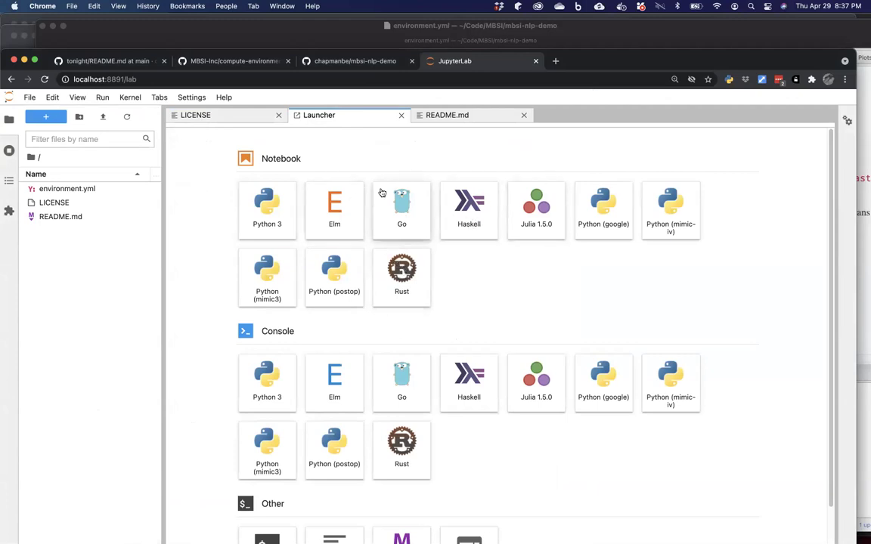
left_click(268, 210)
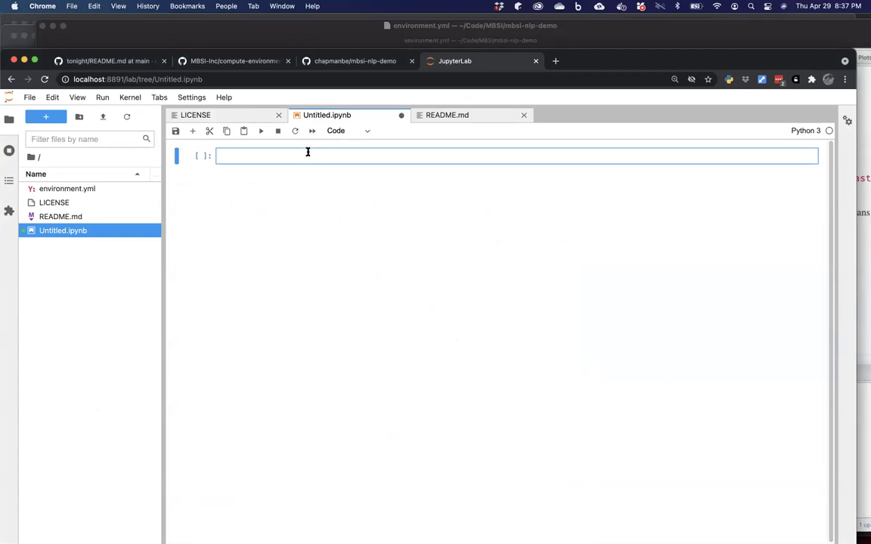
type("import nltk")
key("shift+Return")
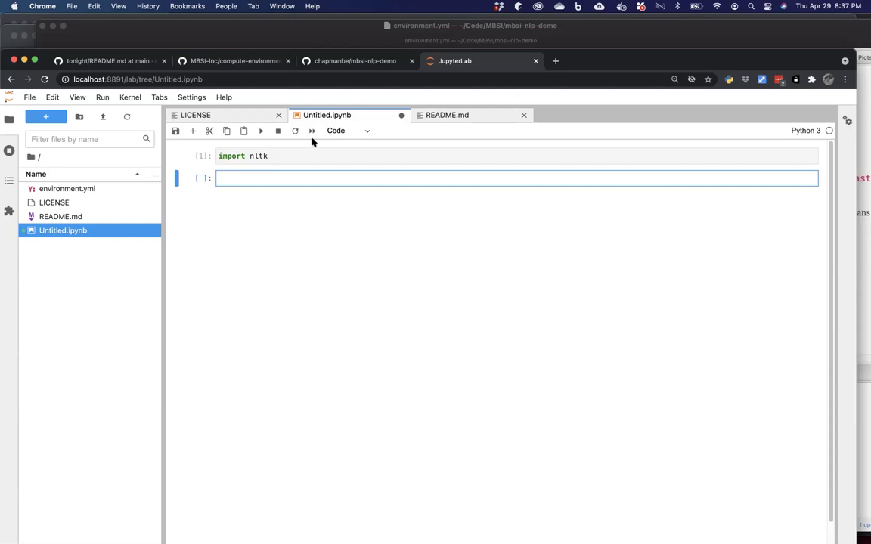
Open the 'spaCy Environment' link from the compute-environments repo's Activity section.
left_click(224, 62)
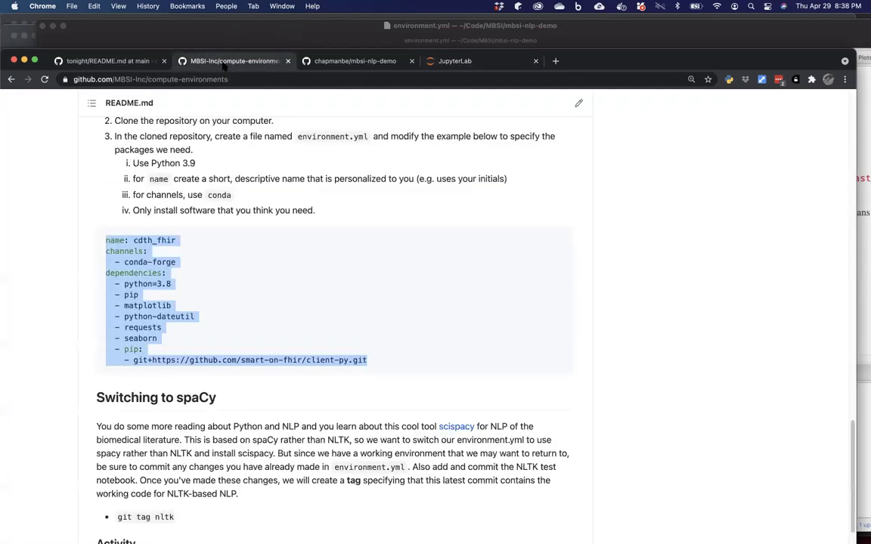
scroll(207, 146, "down", 3)
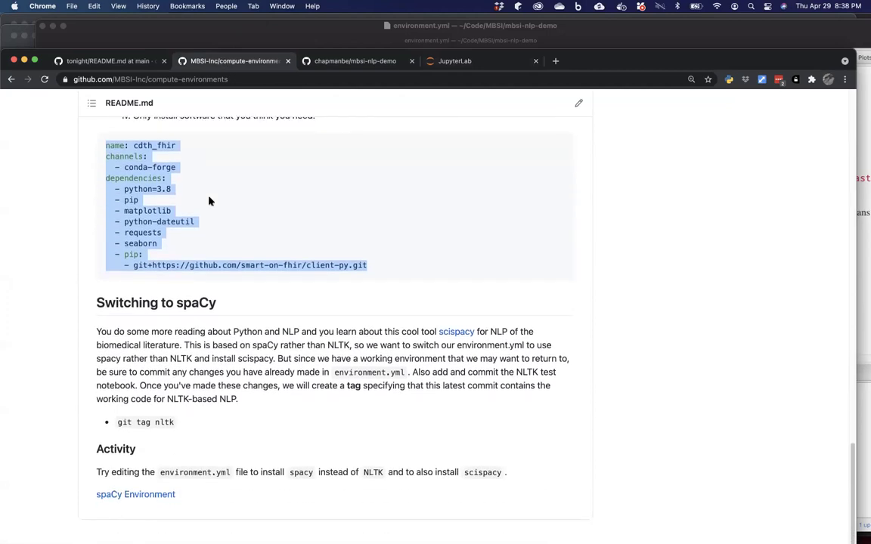
left_click(144, 498)
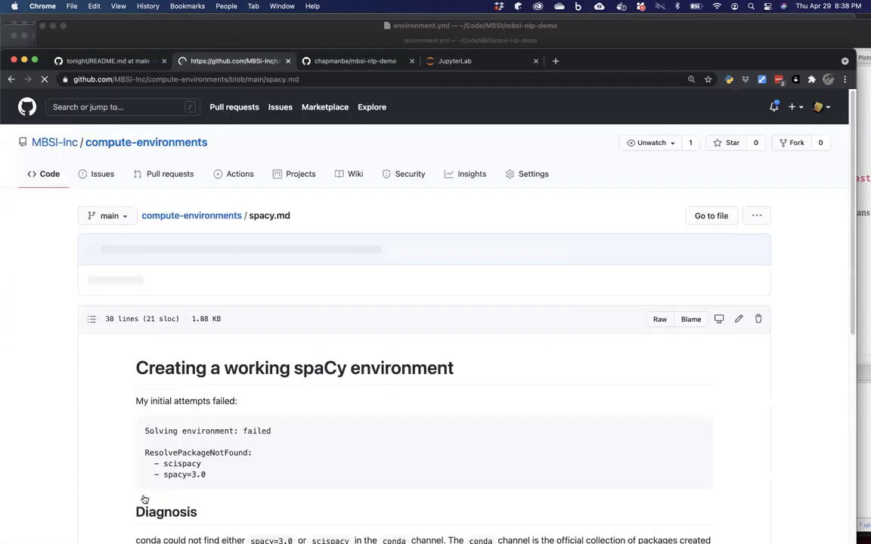
scroll(144, 500, "down", 1)
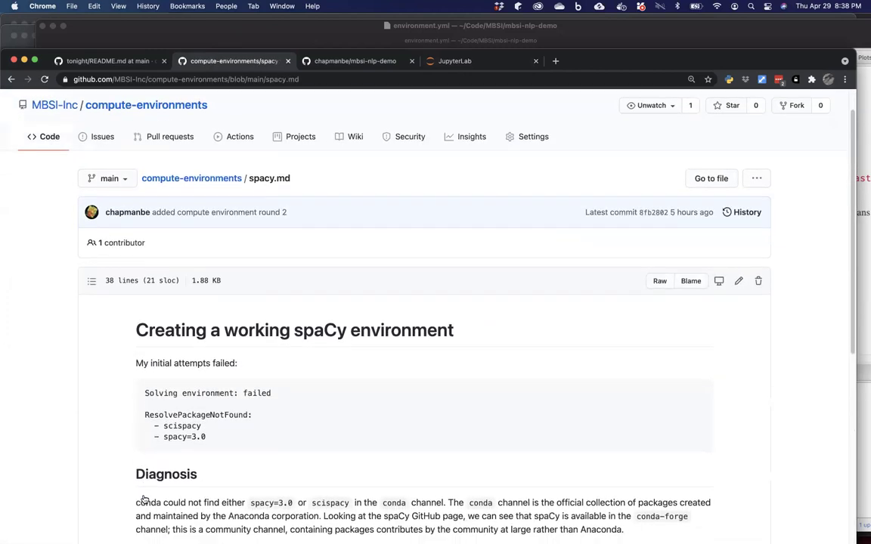
scroll(145, 499, "up", 1)
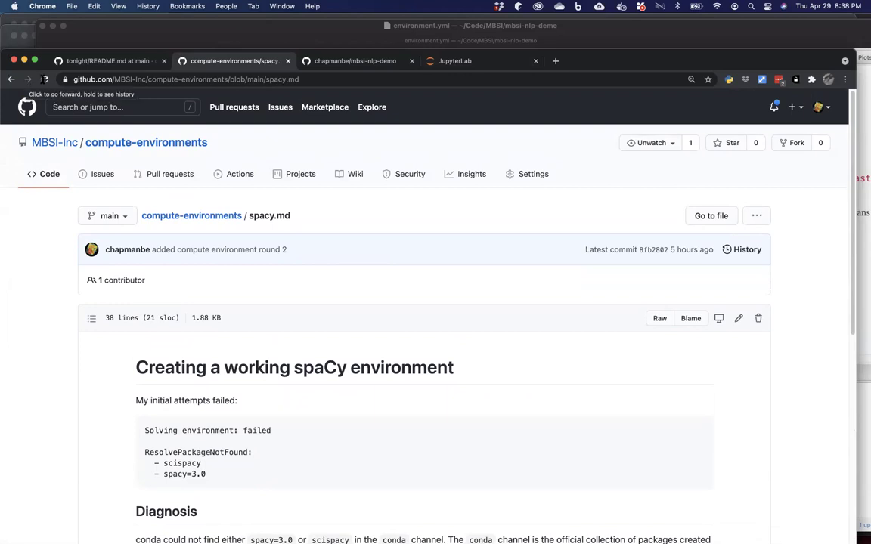
mouse_move(348, 531)
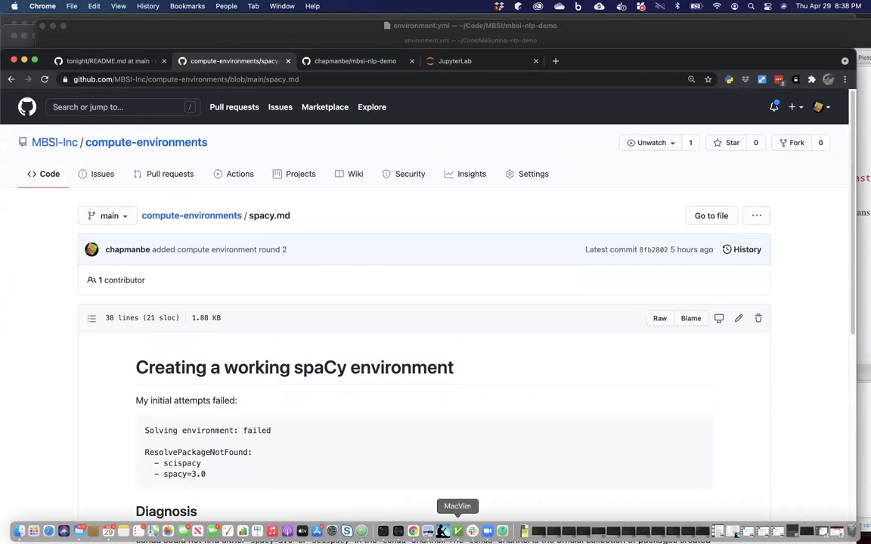
Change the nltk dependency on line 6 of environment.yml to spacy.
left_click(361, 531)
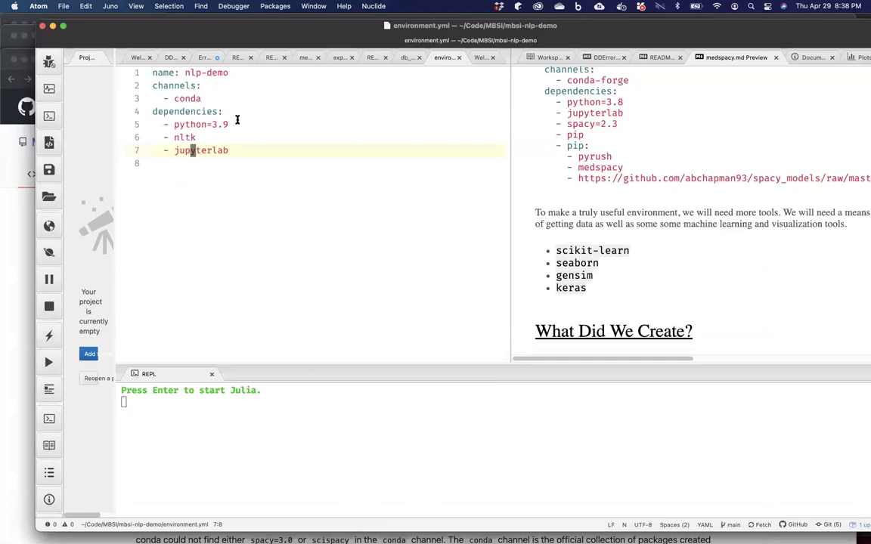
left_click(208, 135)
key("BackSpace")
key("BackSpace")
key("BackSpace")
key("BackSpace")
type("spacy")
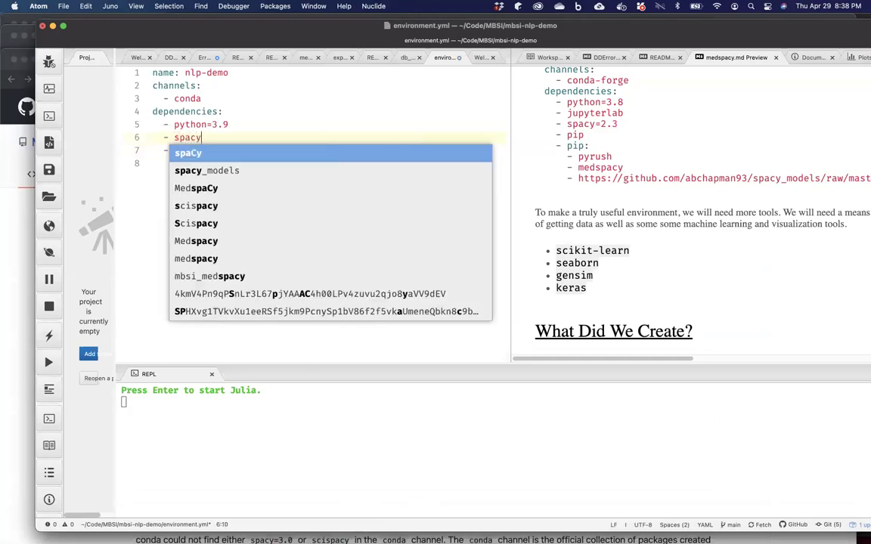
key("Left")
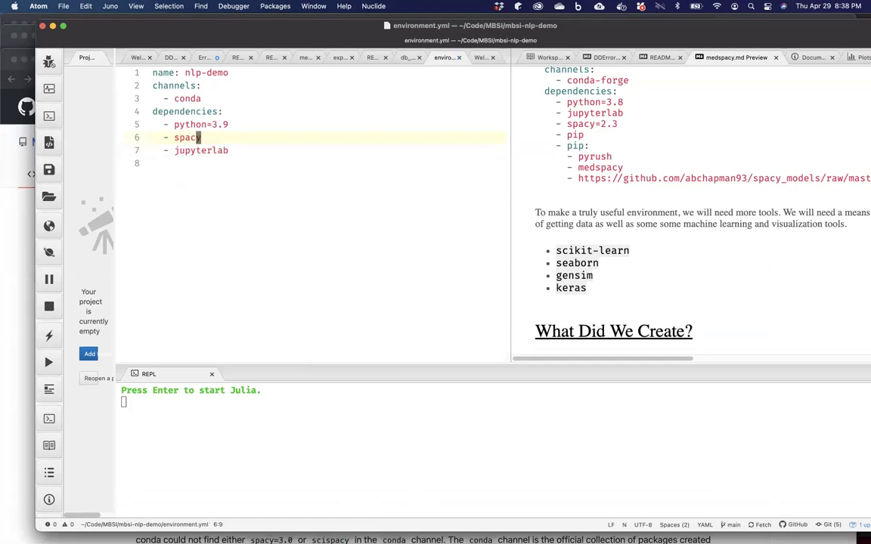
mouse_move(358, 531)
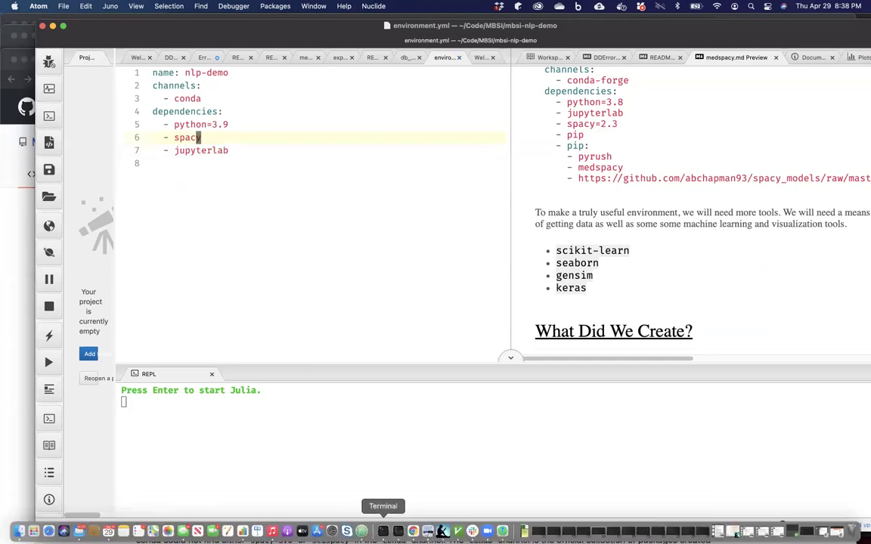
left_click(383, 532)
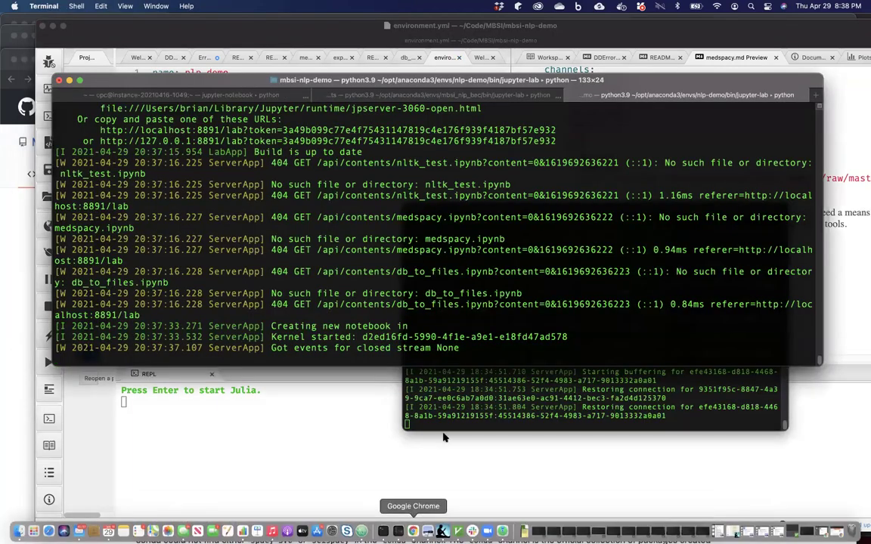
Stop the Jupyter server and run conda env update -f environment.yml to install spacy.
key("ctrl+c")
key("ctrl+c")
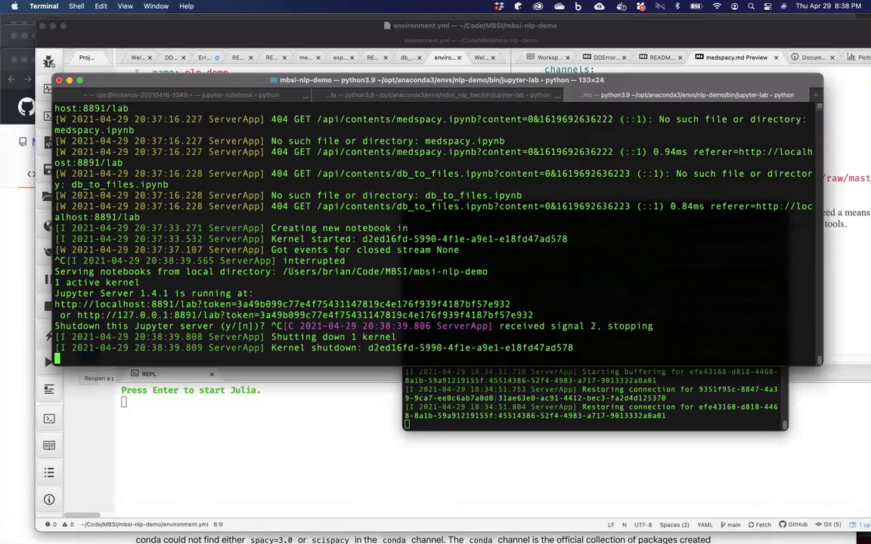
key("Up")
key("Up")
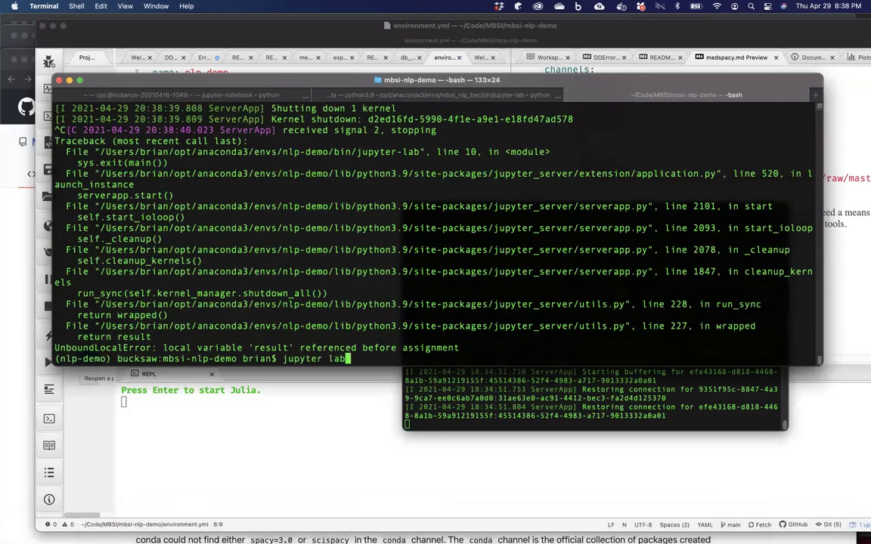
key("Up")
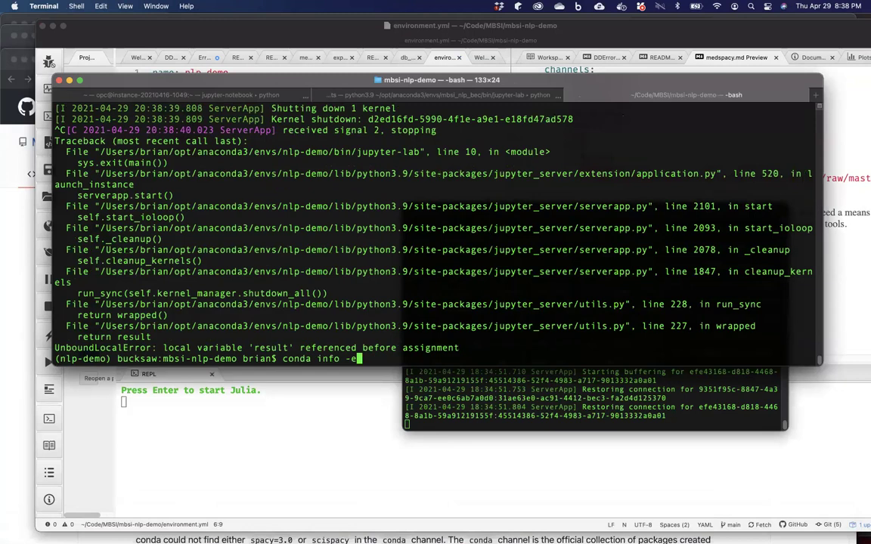
key("Up")
key("Left")
key("Left")
key("Left")
key("Left")
key("Left")
key("Left")
key("Left")
key("Left")
key("Left")
key("Left")
key("Left")
key("Left")
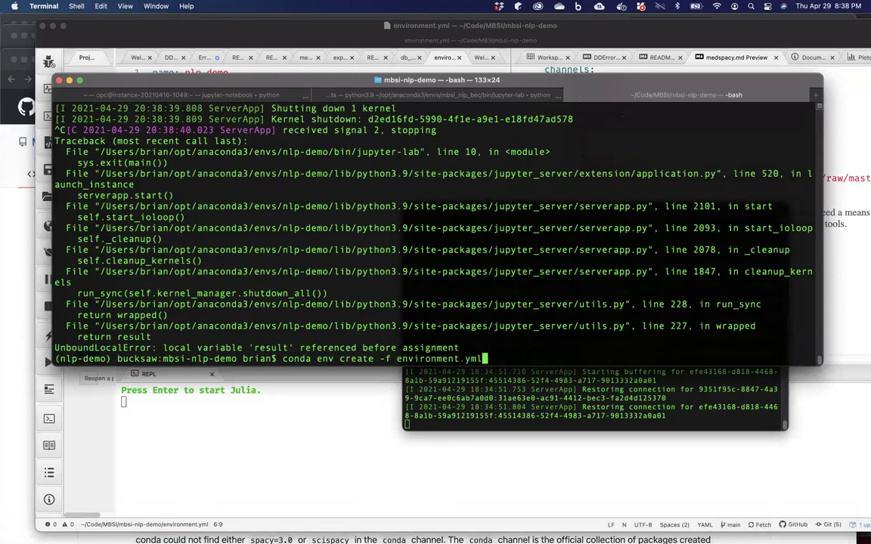
key("Left")
key("Left")
key("Left")
key("Left")
key("Left")
key("Left")
key("Left")
key("Left")
key("BackSpace")
key("BackSpace")
key("BackSpace")
key("BackSpace")
key("BackSpace")
key("BackSpace")
type("update")
key("Return")
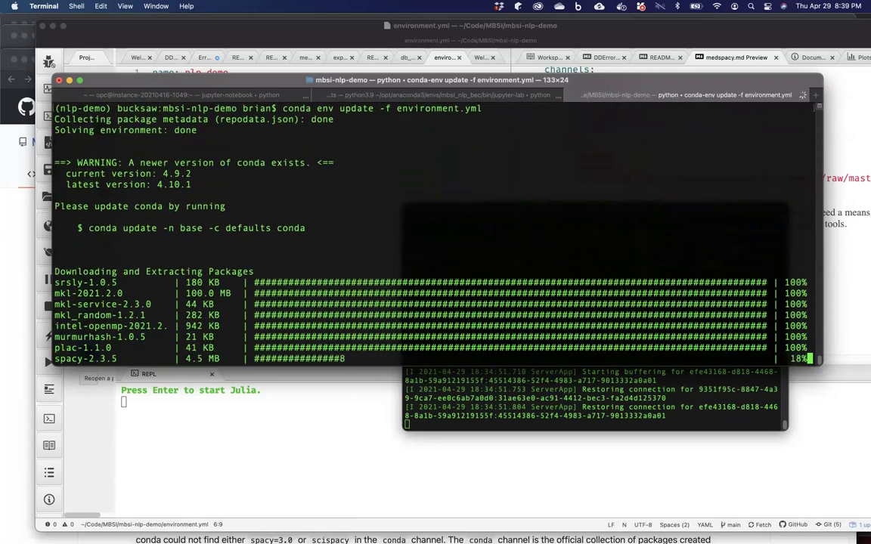
Pin the spacy dependency in environment.yml to spacy=3.0.
left_click(306, 472)
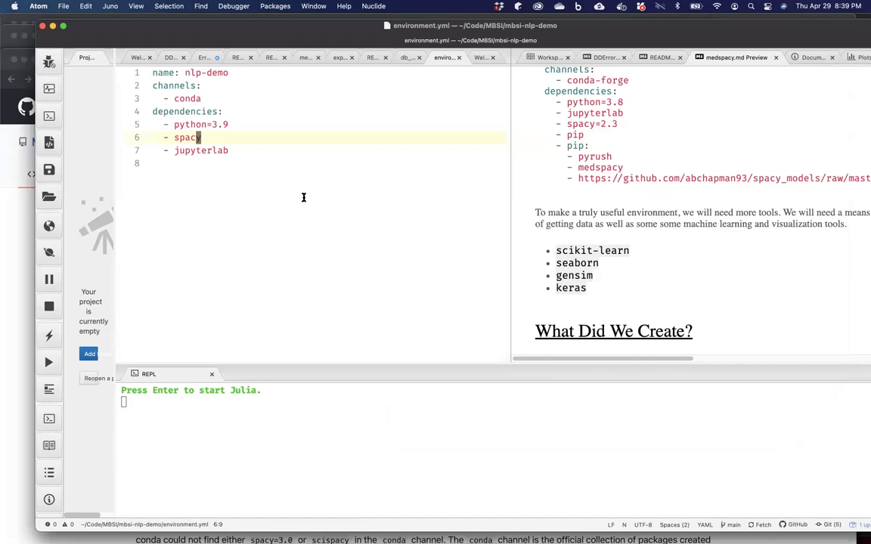
key("Right")
type("=3.0")
Rerun conda env update with spacy=3.0, which fails with ResolvePackageNotFound, and return to spacy.md.
mouse_move(273, 529)
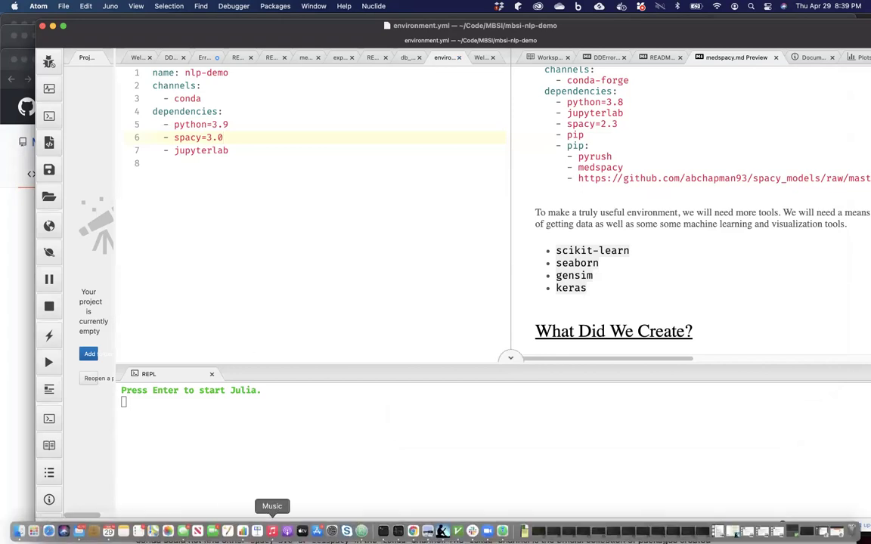
left_click(384, 532)
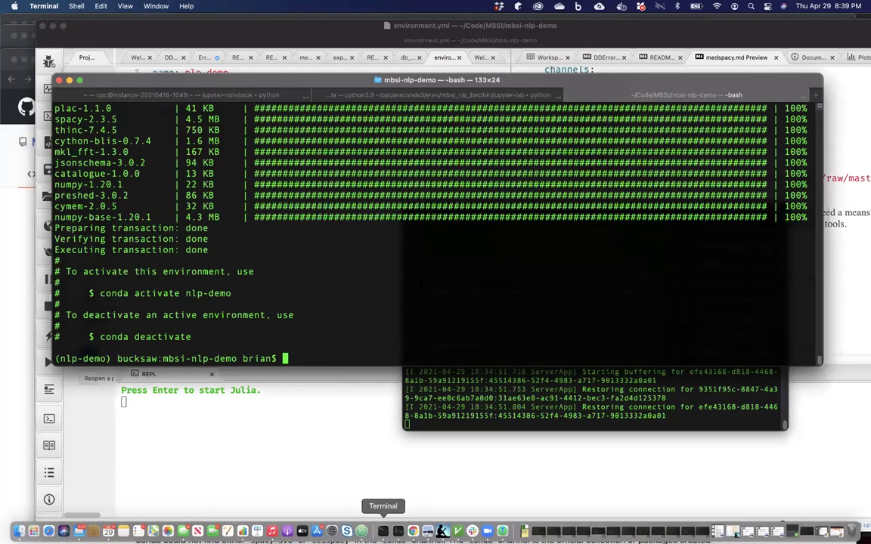
key("super+v")
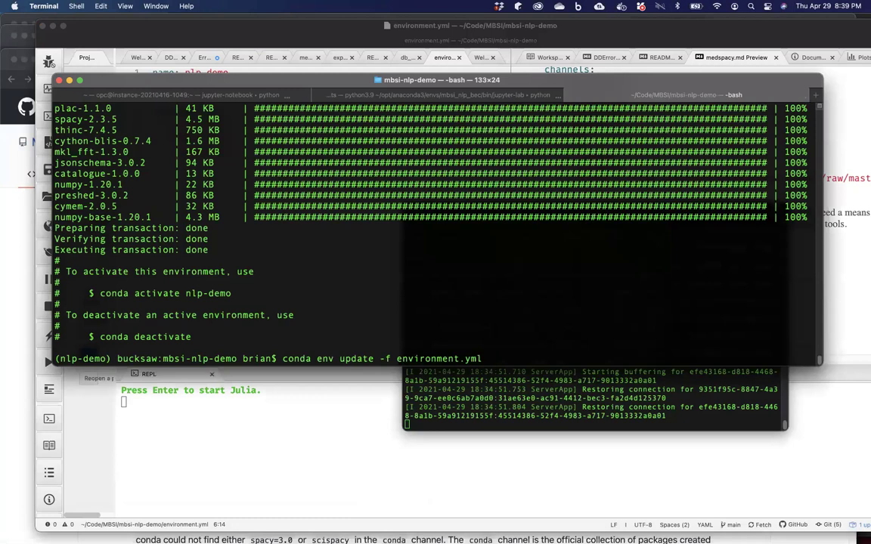
key("Return")
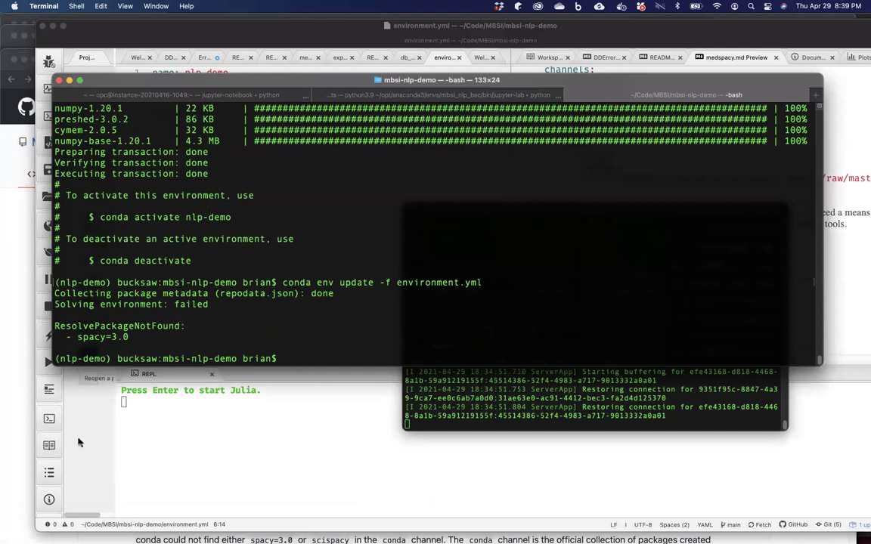
left_click(20, 459)
Copy 'scispacy' from the README's Switching to spaCy section.
scroll(64, 145, "down", 2)
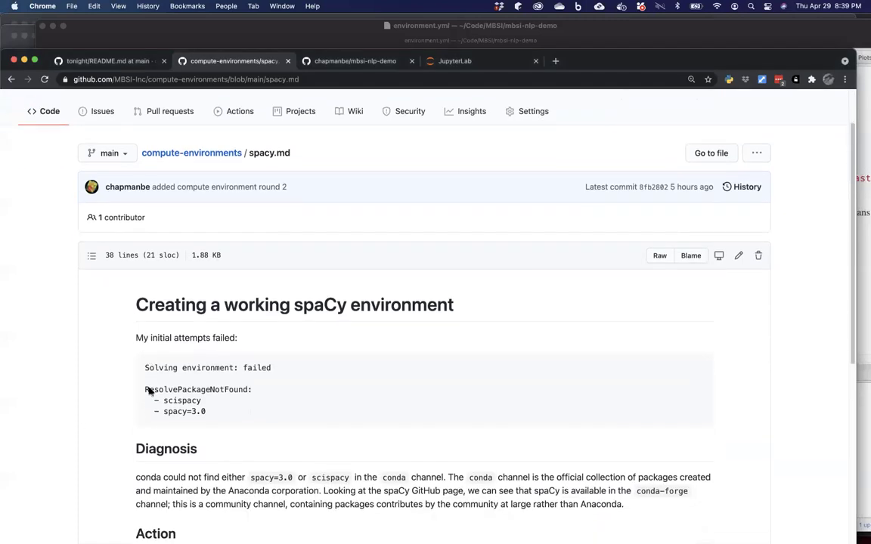
left_click(12, 79)
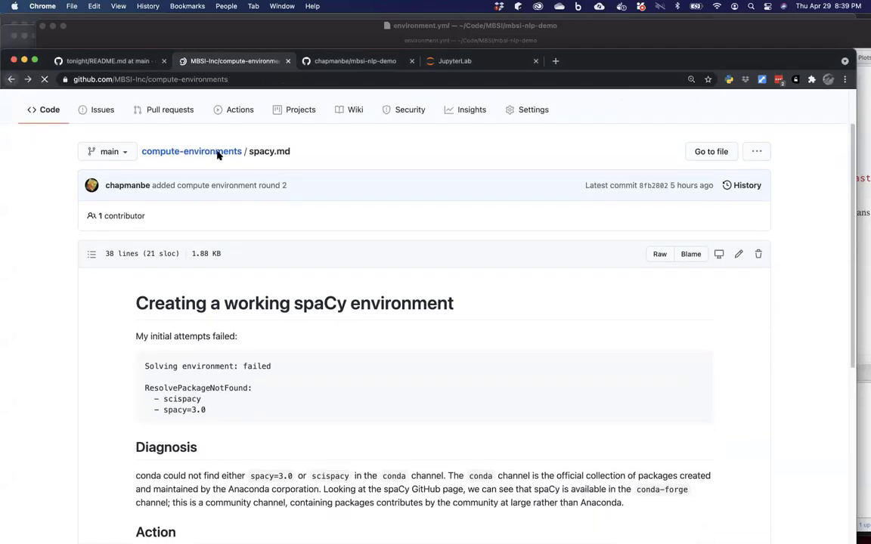
scroll(242, 185, "down", 1)
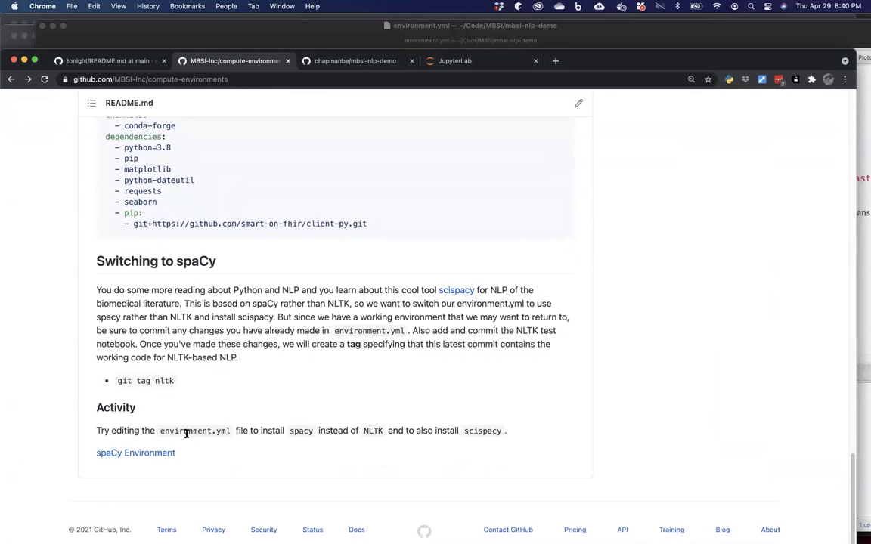
scroll(186, 435, "up", 1)
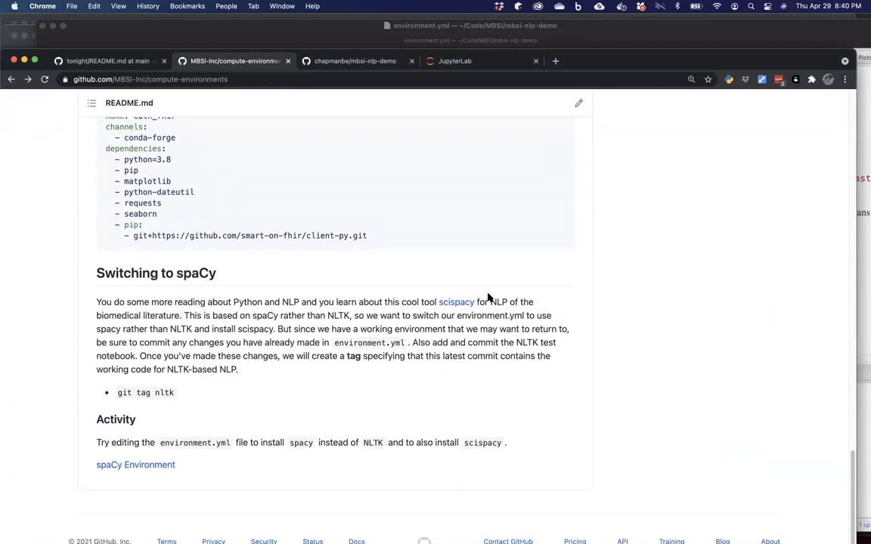
left_click_drag(476, 303, 438, 302)
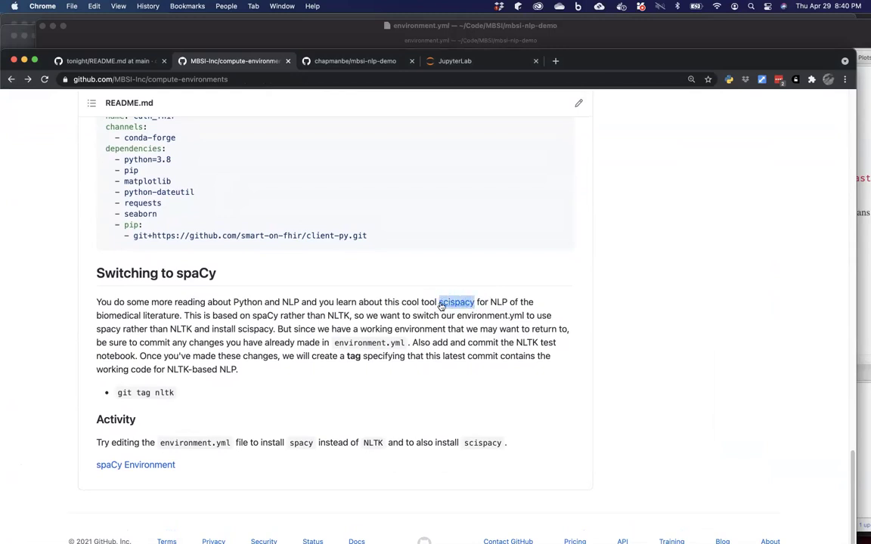
key("super+c")
mouse_move(422, 533)
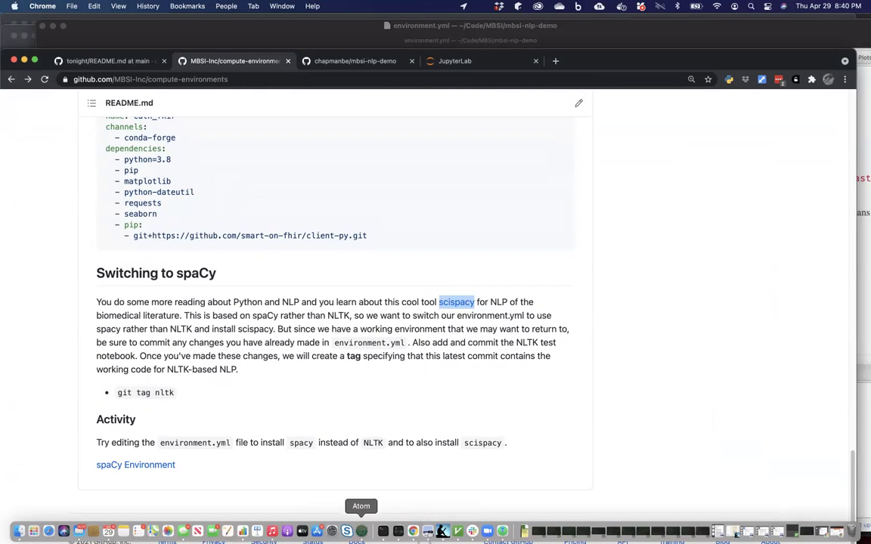
left_click(362, 532)
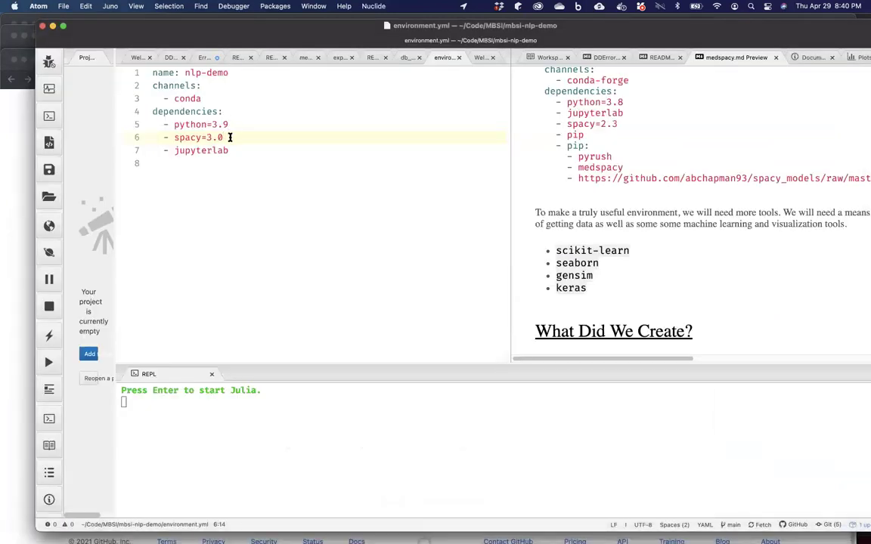
Replace spacy with pip on line 6, add a pip: subsection with spacy=3.0 and scispacy, and save.
key("BackSpace")
key("BackSpace")
key("BackSpace")
key("BackSpace")
key("BackSpace")
key("BackSpace")
key("BackSpace")
key("BackSpace")
key("BackSpace")
type("pip")
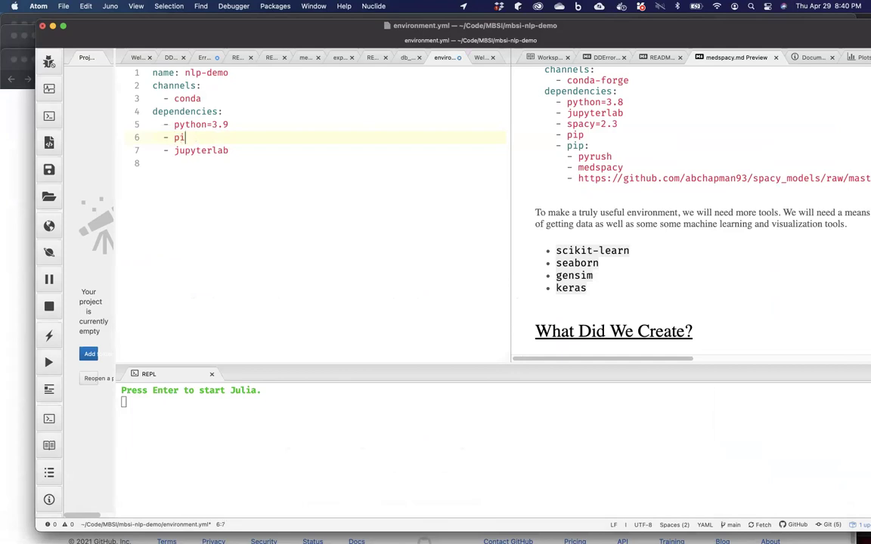
left_click(264, 151)
key("Return")
type("pip:")
key("Return")
type("- spa")
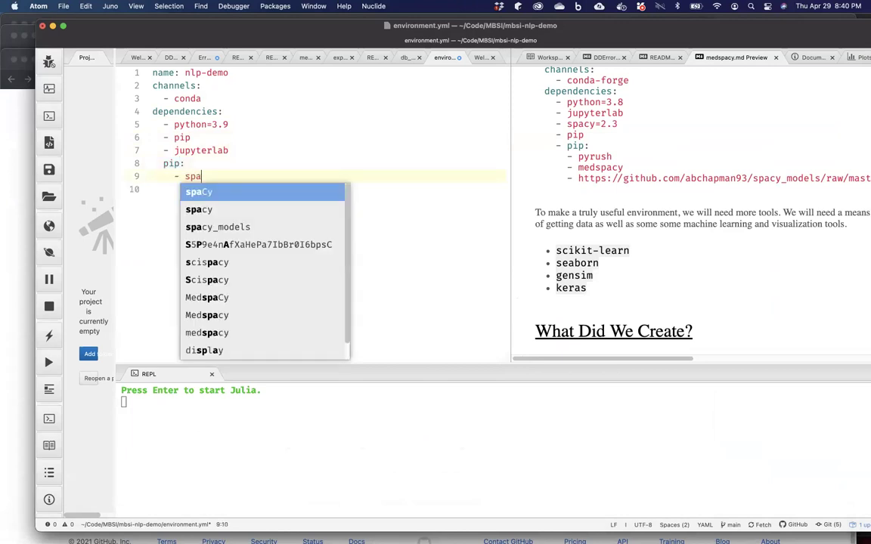
type("cy=3.0")
key("Return")
type("- scispacy")
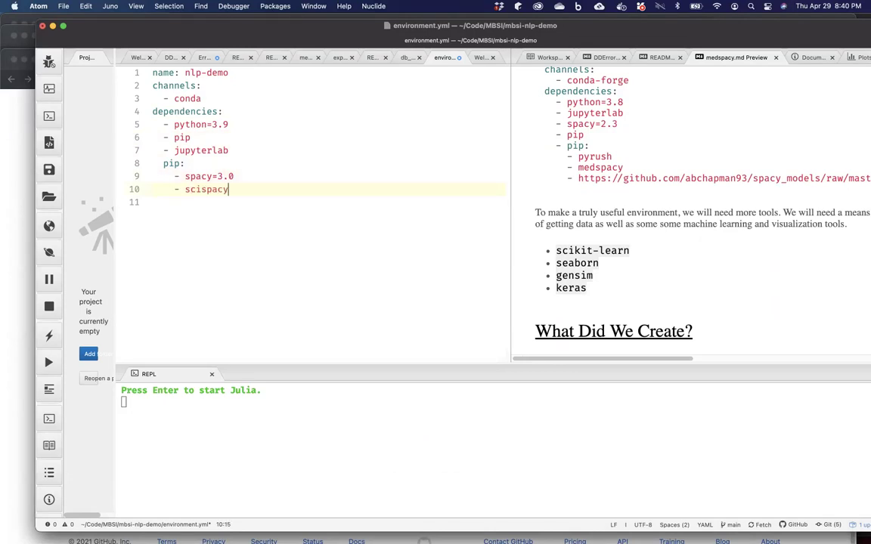
key("super+s")
mouse_move(346, 532)
left_click(383, 532)
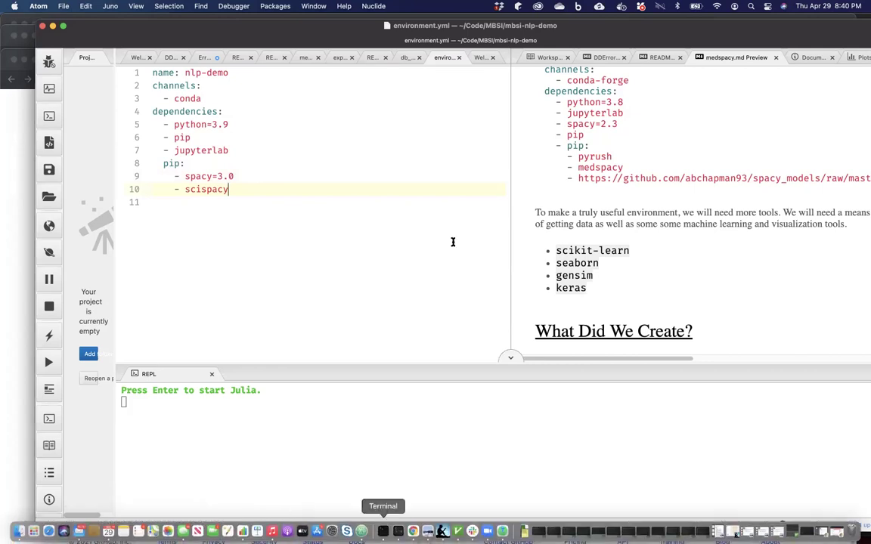
Rerun conda env update twice, declining conda's error report with n each time.
key("Up")
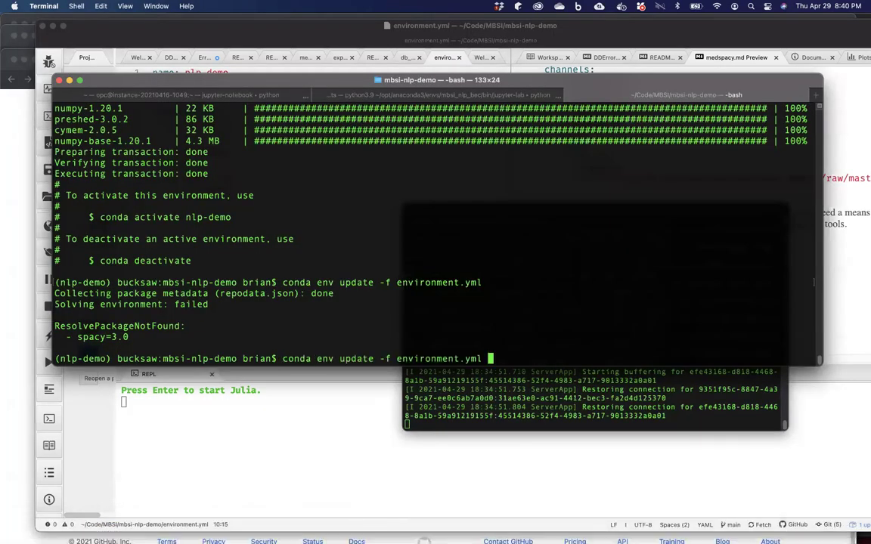
key("Return")
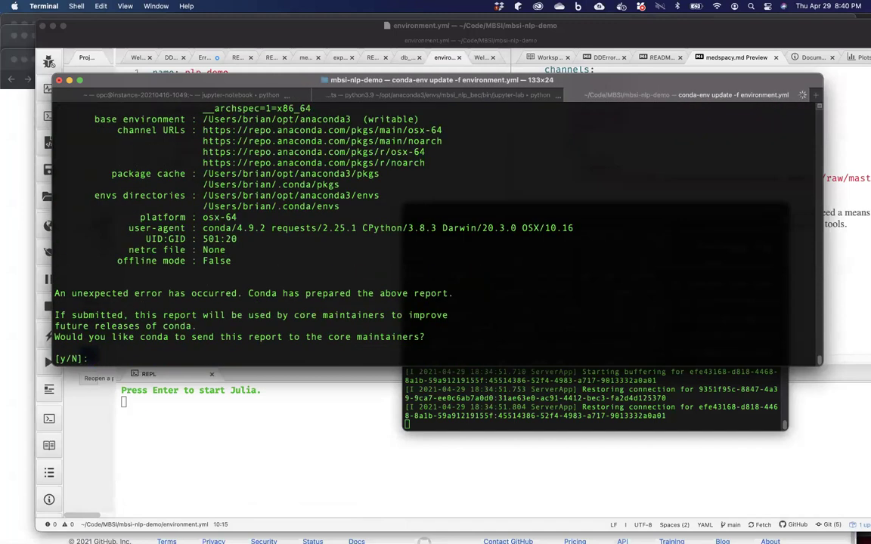
type("n")
key("Return")
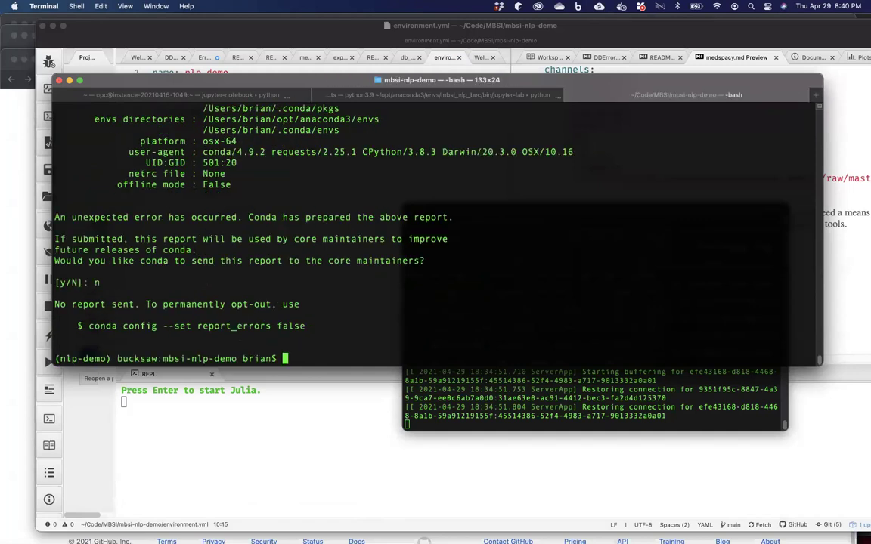
key("Up")
key("Return")
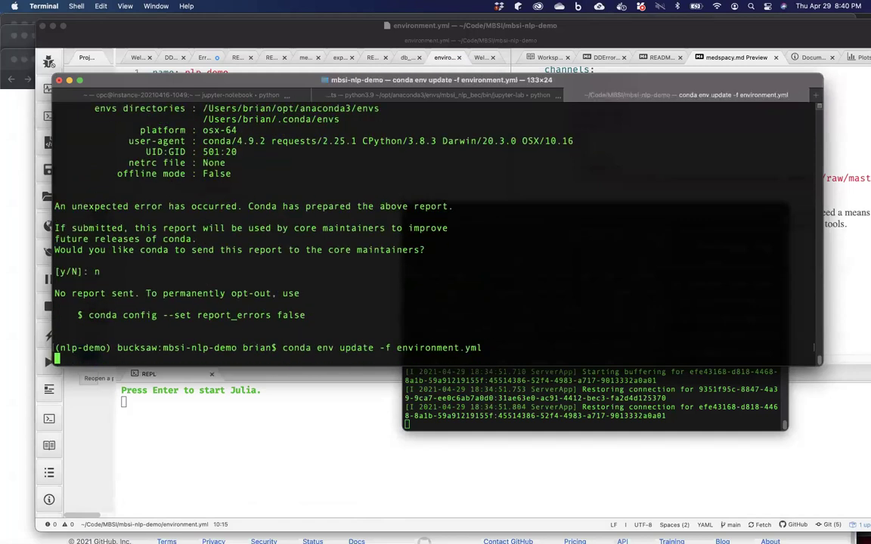
type("n")
key("Return")
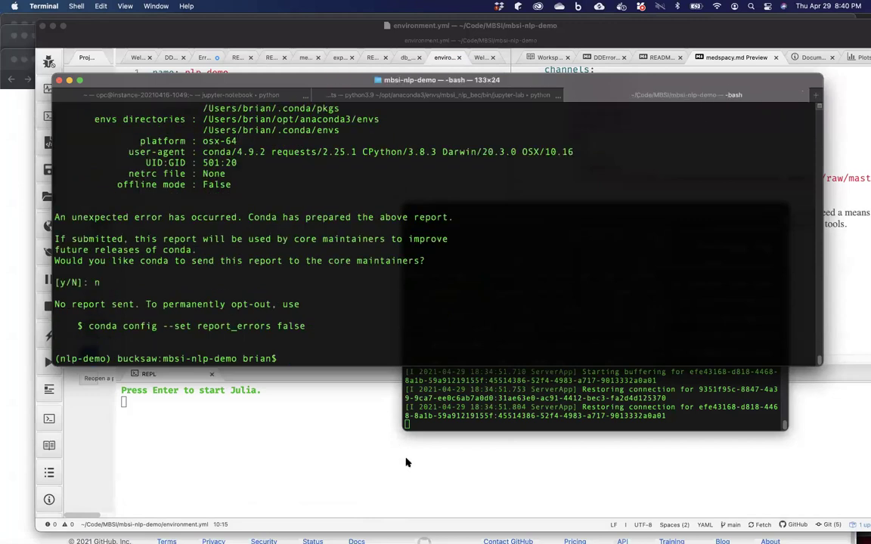
Make the pip: line in environment.yml a list item as '- pip:'.
left_click(408, 460)
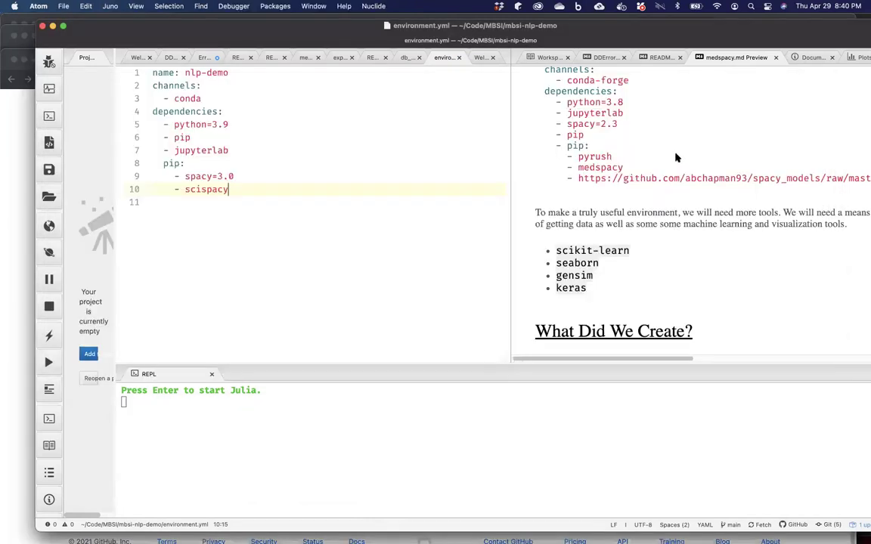
left_click(677, 157)
scroll(676, 157, "up", 2)
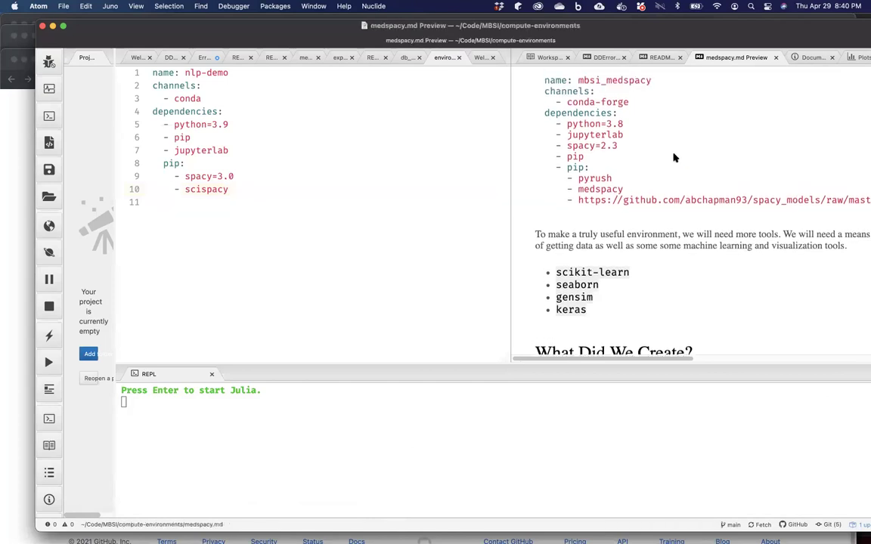
scroll(675, 157, "up", 1)
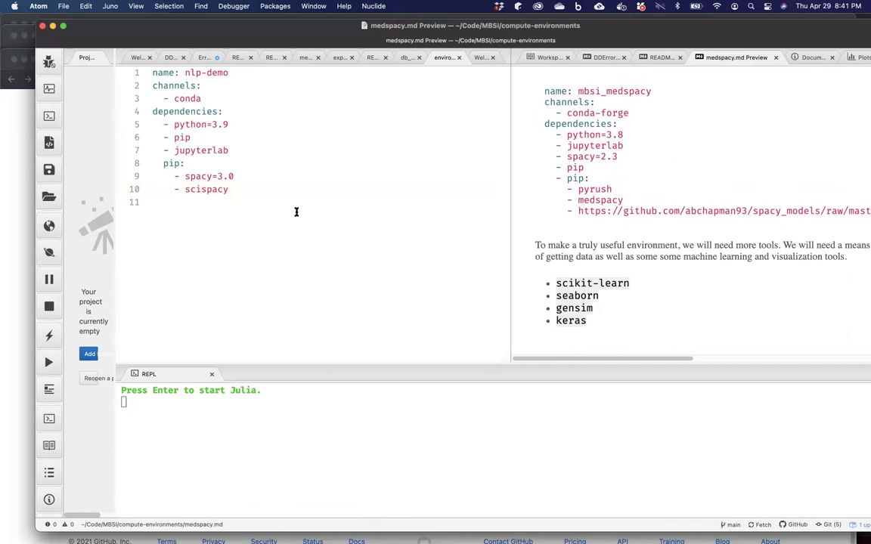
left_click(162, 163)
type("-")
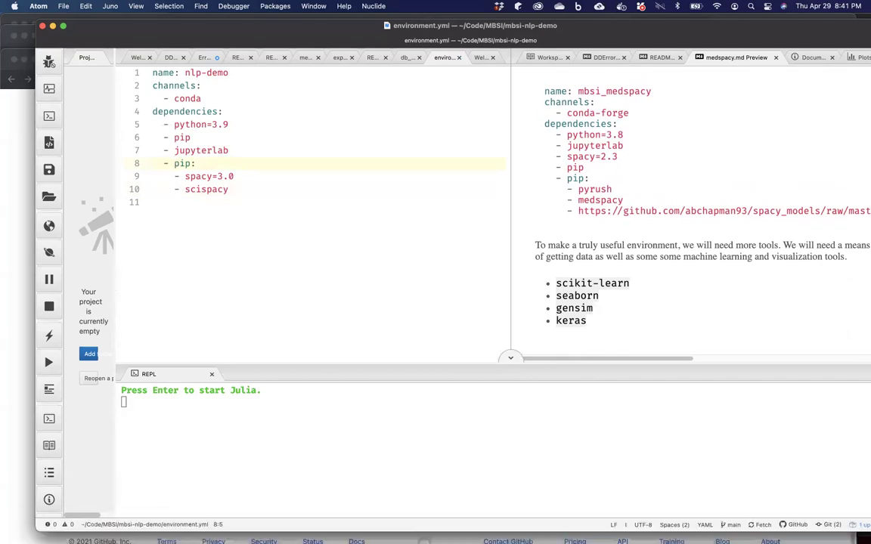
left_click(383, 529)
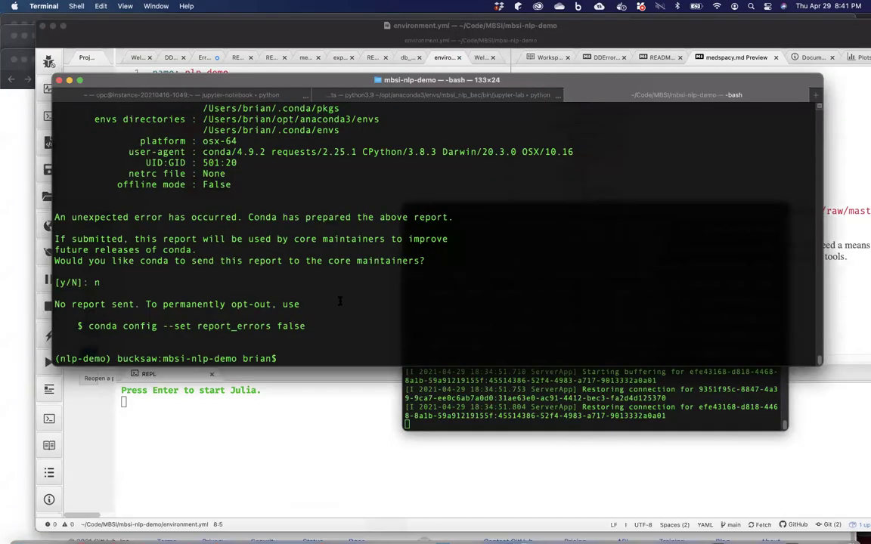
Rerun conda env update, see pip reject 'spacy=3.0', and go to that line in environment.yml.
key("Up")
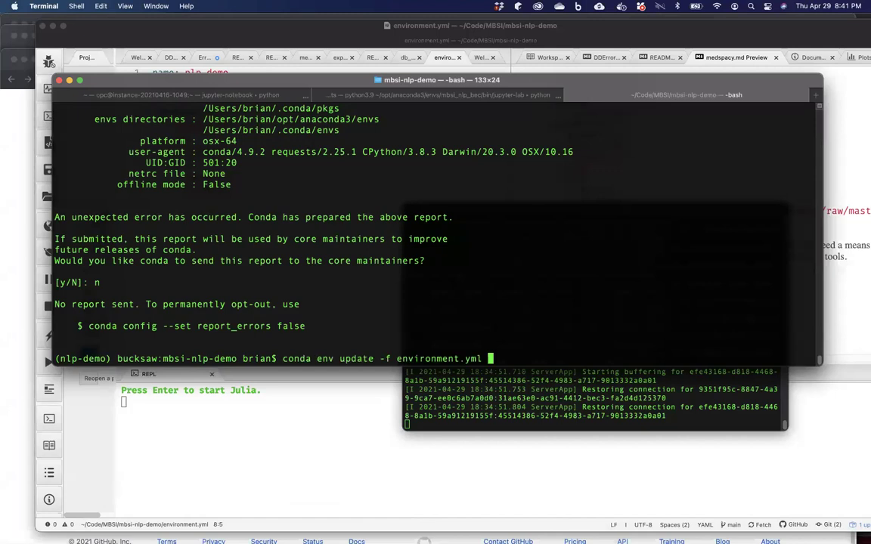
key("Return")
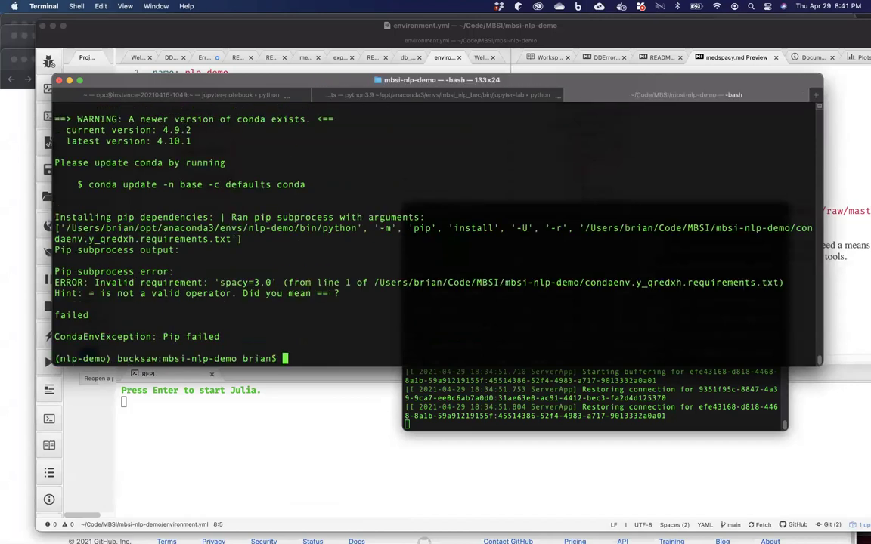
left_click(287, 429)
left_click(221, 181)
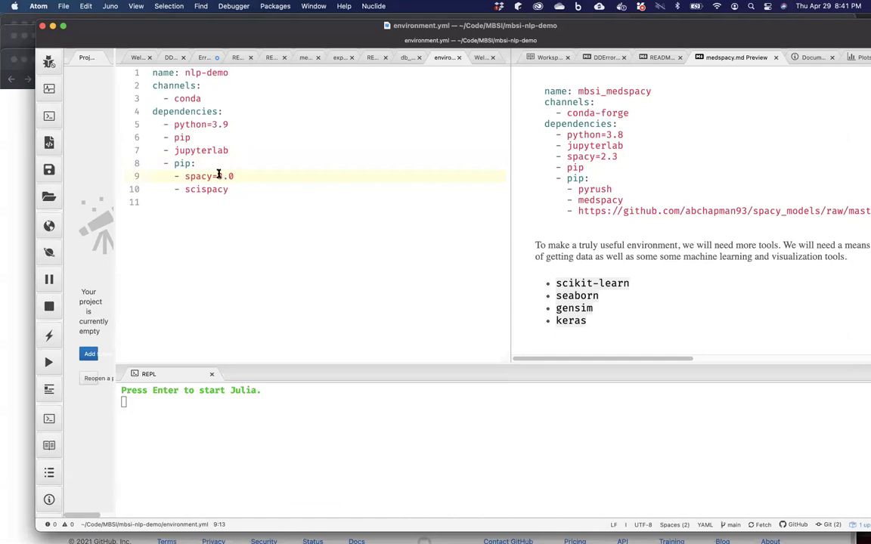
Change the pin to 'spacy==3.0' and rerun conda env update -f environment.yml.
type("=")
mouse_move(242, 533)
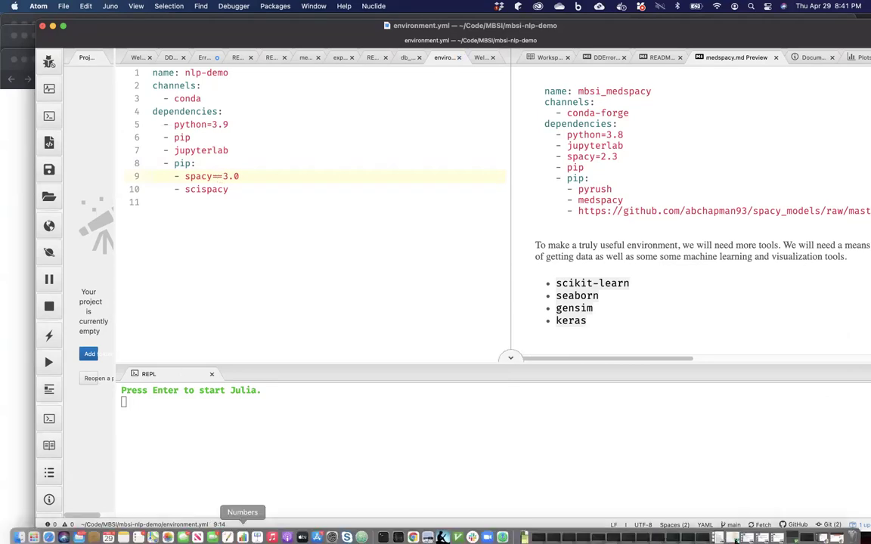
left_click(383, 531)
key("Up")
key("Return")
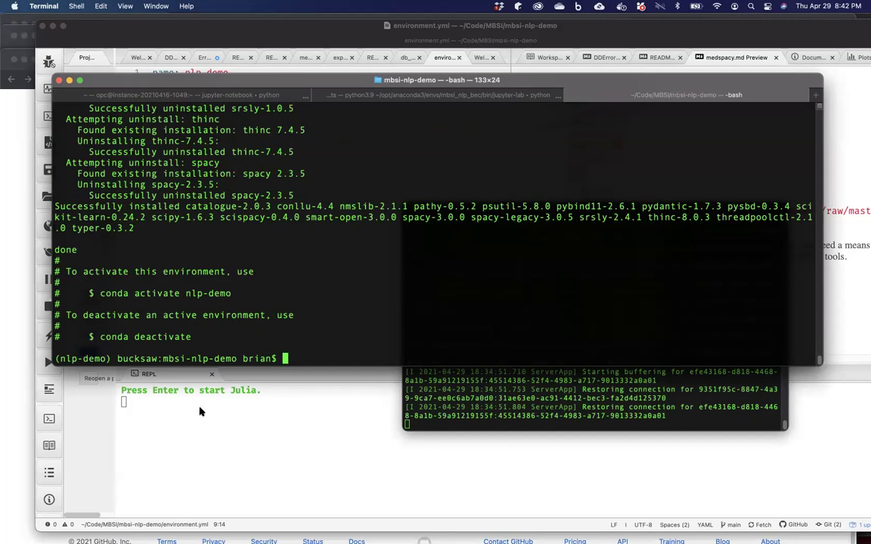
Read the spaCy Environment page down to 'Action: Adding Medspacy', then return to environment.yml.
left_click(181, 427)
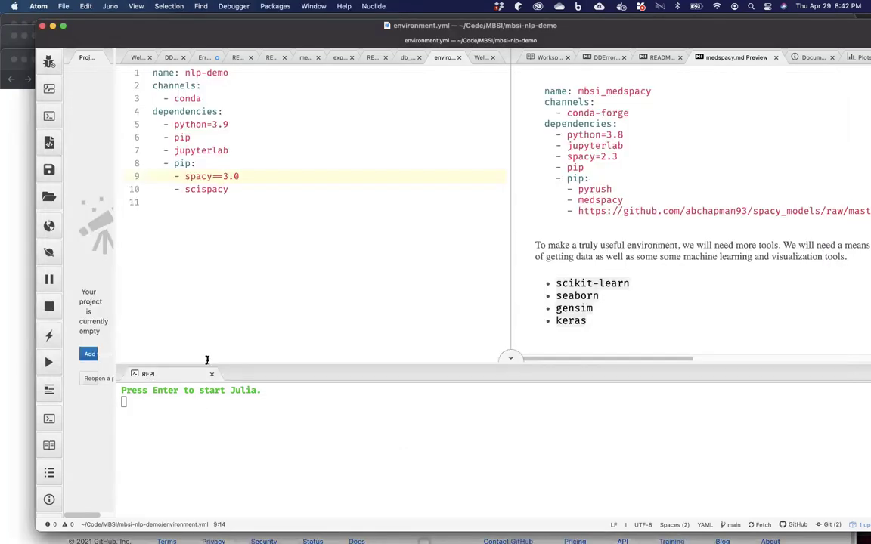
left_click(23, 256)
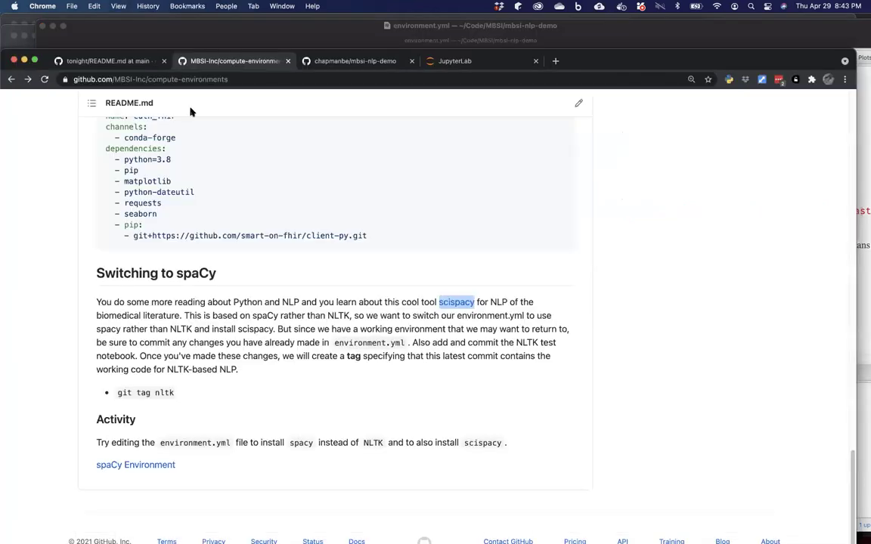
left_click(149, 466)
scroll(172, 443, "down", 10)
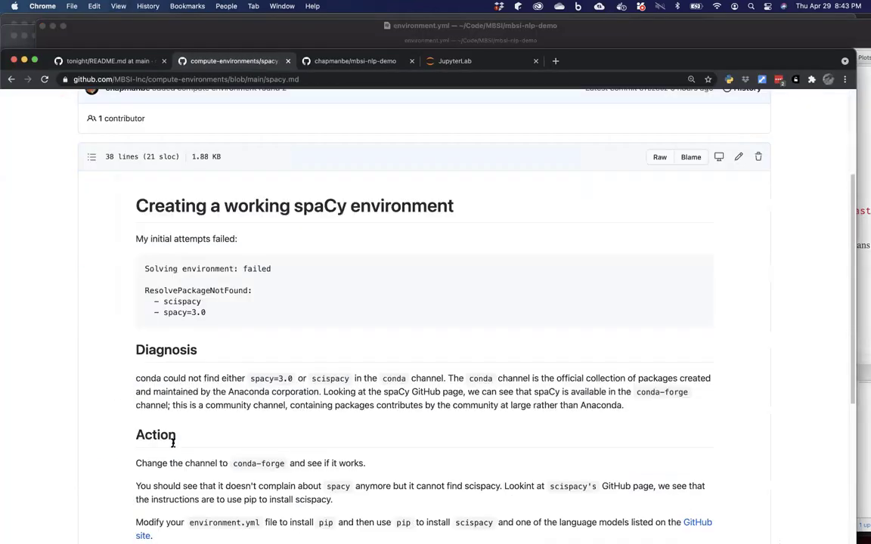
scroll(278, 358, "down", 3)
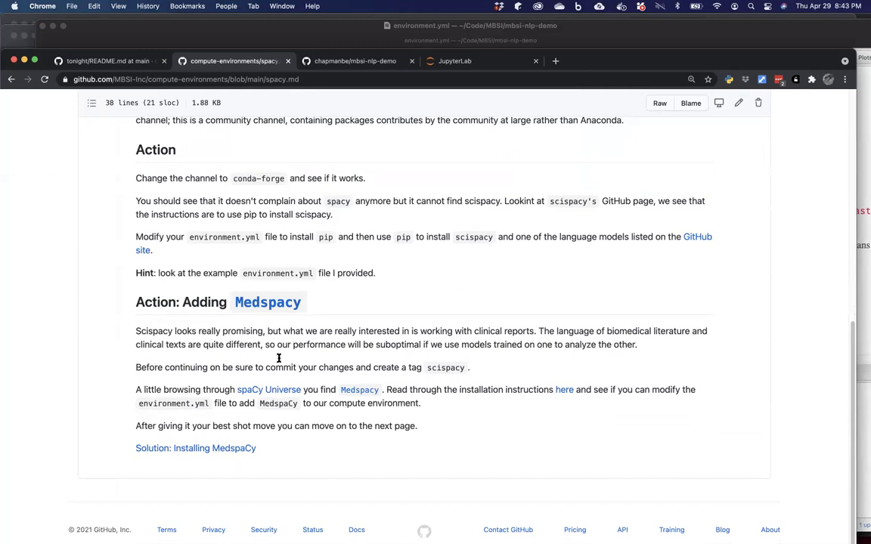
mouse_move(446, 531)
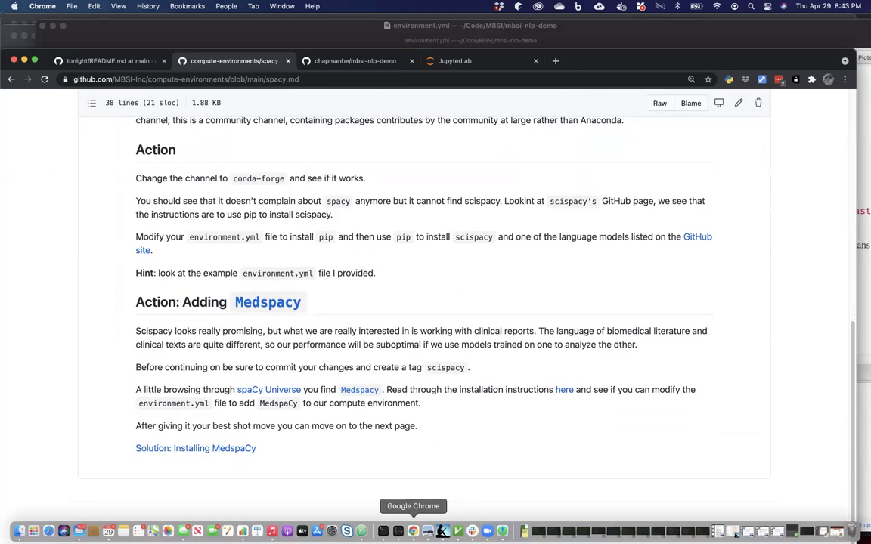
left_click(412, 531)
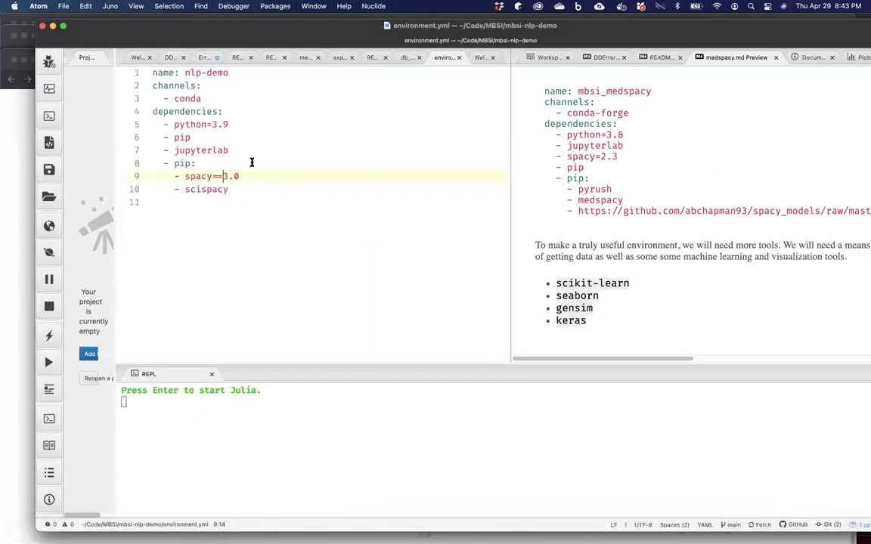
Add '- medspacy' as a new pip dependency below scispacy in environment.yml.
left_click(252, 189)
key("Return")
type("- medspacy")
key("Escape")
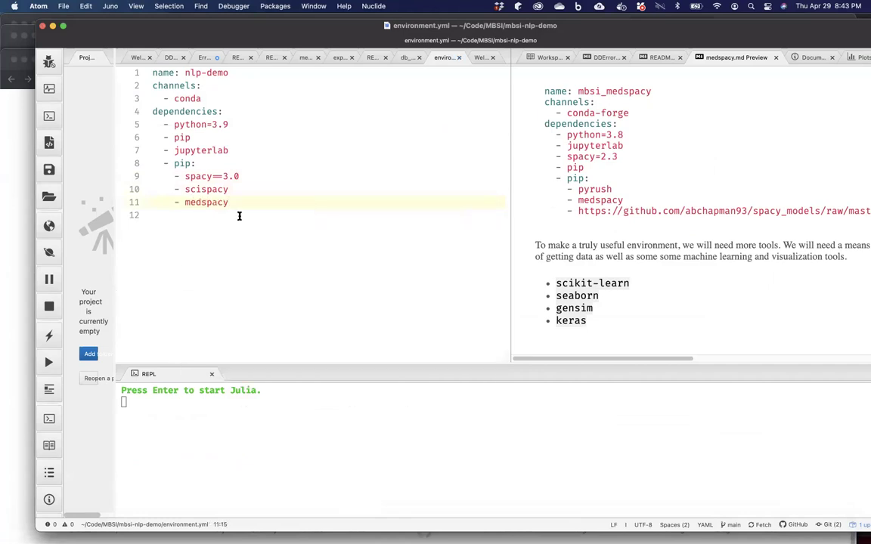
Rerun conda env update -f environment.yml and abort it with Ctrl+C during pip install.
mouse_move(346, 531)
left_click(383, 531)
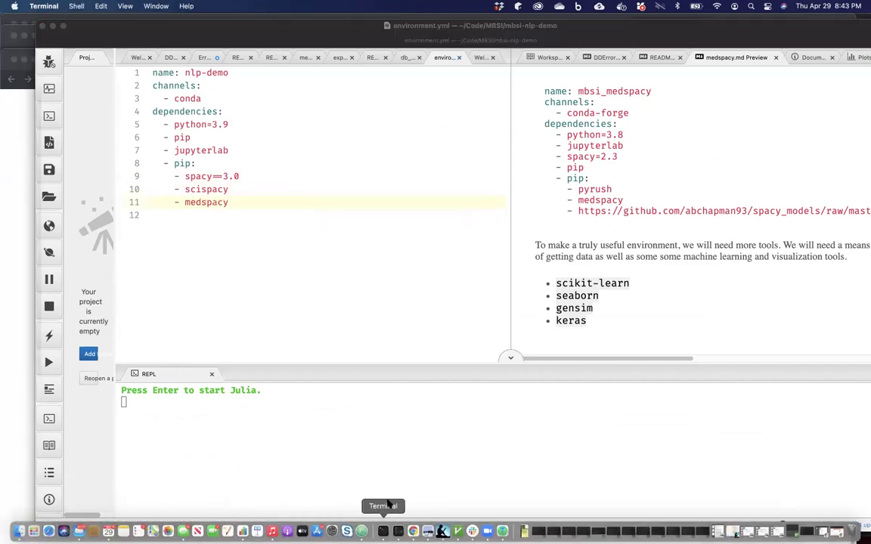
key("Up")
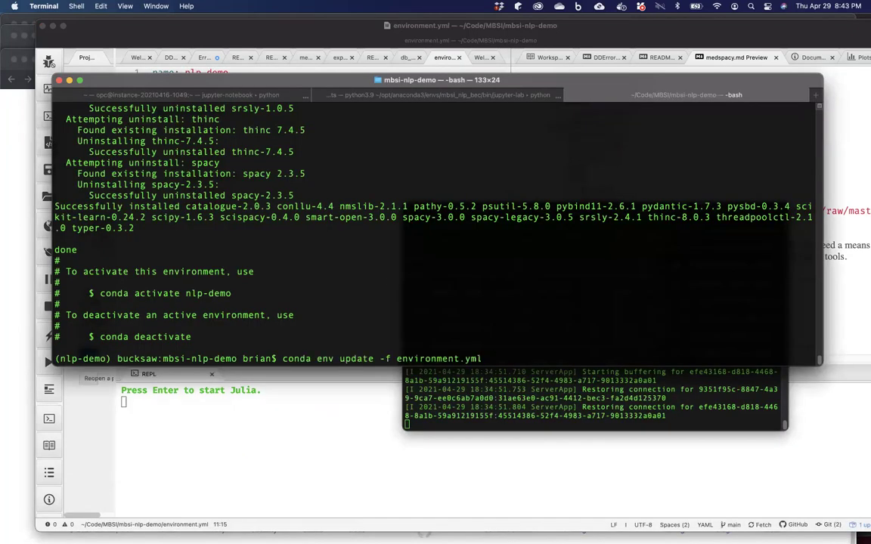
key("Return")
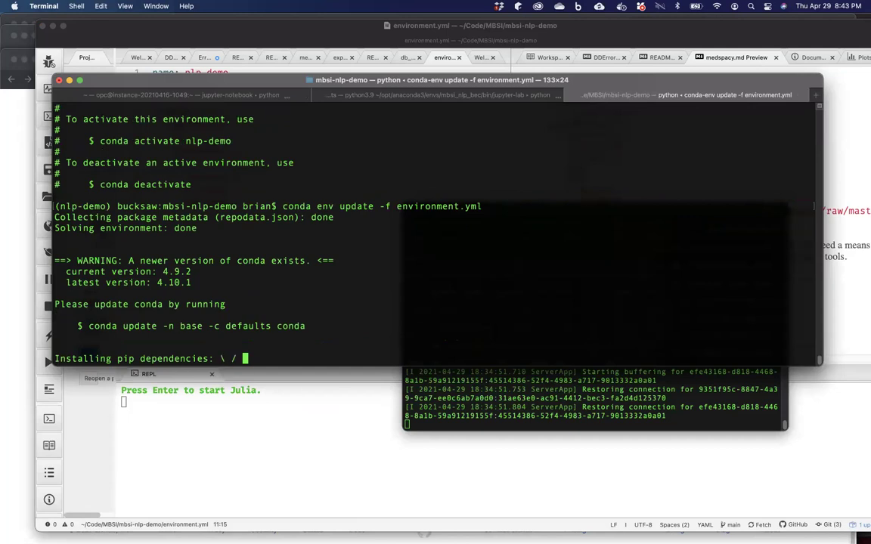
key("ctrl+c")
Pin spacy to 2.3 and delete the scispacy line from environment.yml.
left_click(173, 414)
left_click(249, 174)
key("BackSpace")
key("BackSpace")
key("BackSpace")
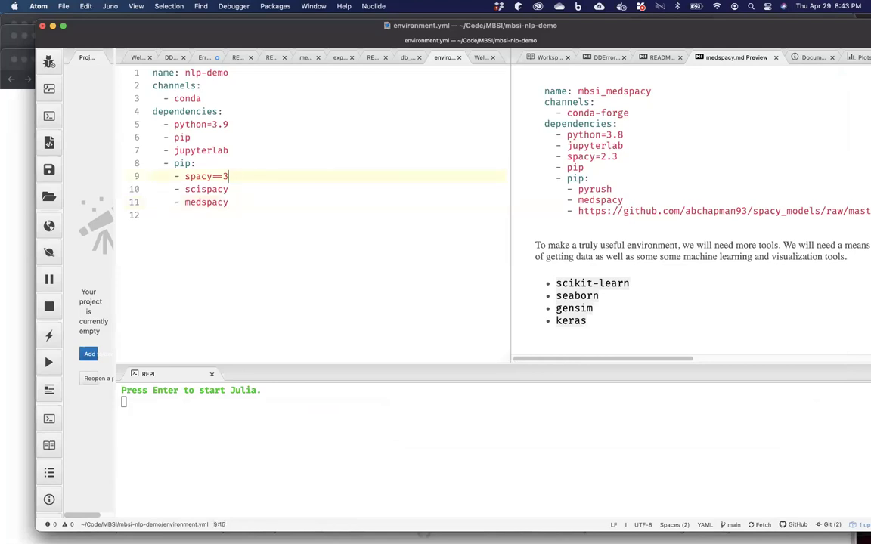
type("2.3")
triple_click(225, 202)
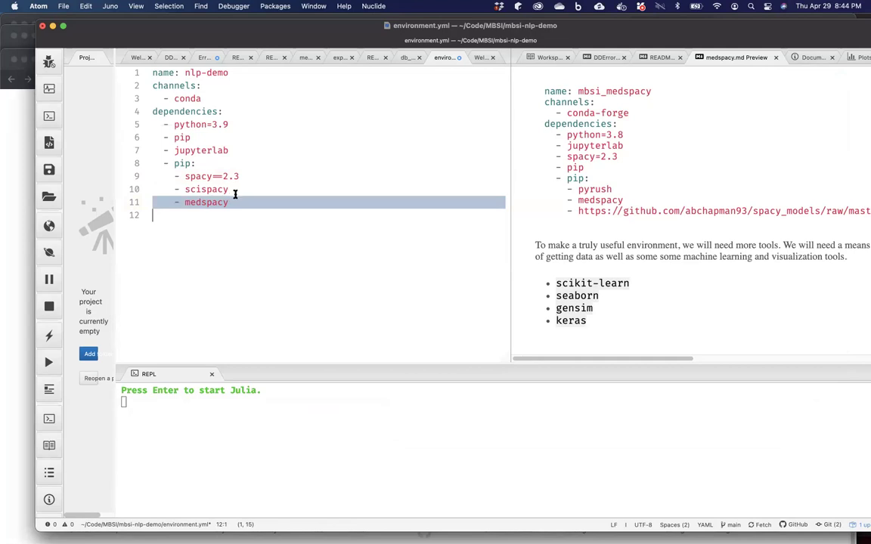
triple_click(237, 190)
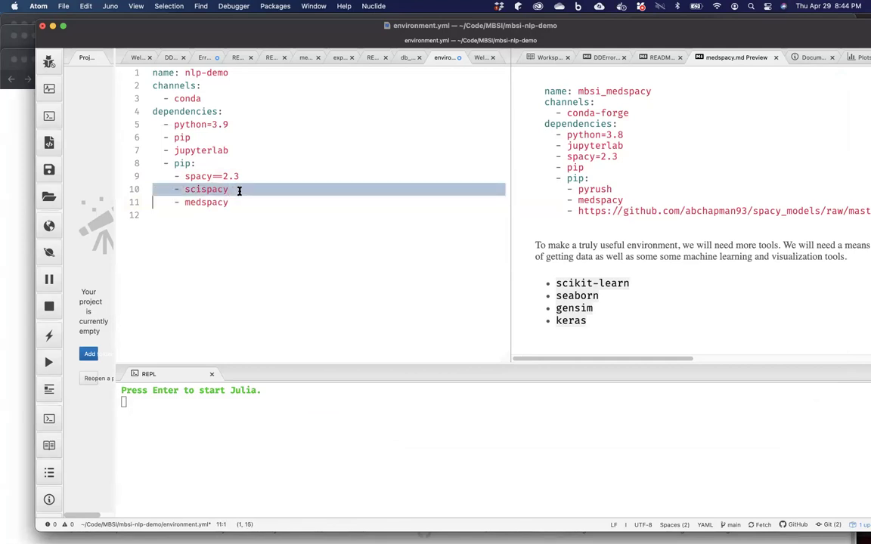
key("BackSpace")
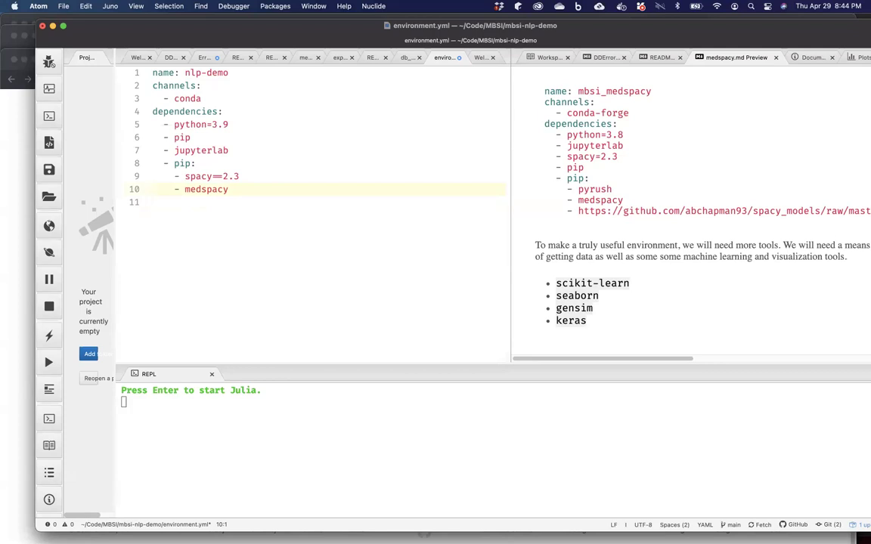
Change python=3.9 to python=3.8 in environment.yml.
left_click(245, 124)
key("BackSpace")
type("8")
mouse_move(241, 530)
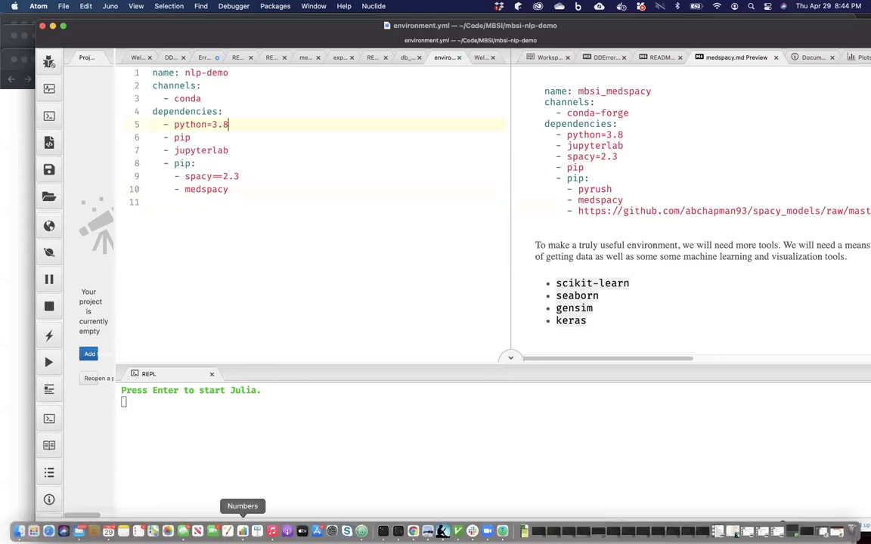
left_click(382, 532)
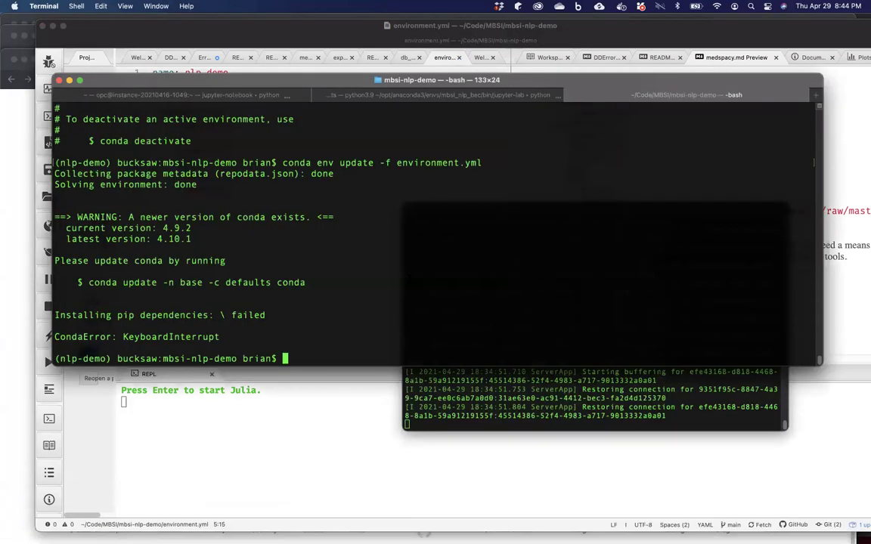
Rerun conda env update -f environment.yml so python 3.8.8 and numpy 1.20.1 download.
key("Up")
key("Return")
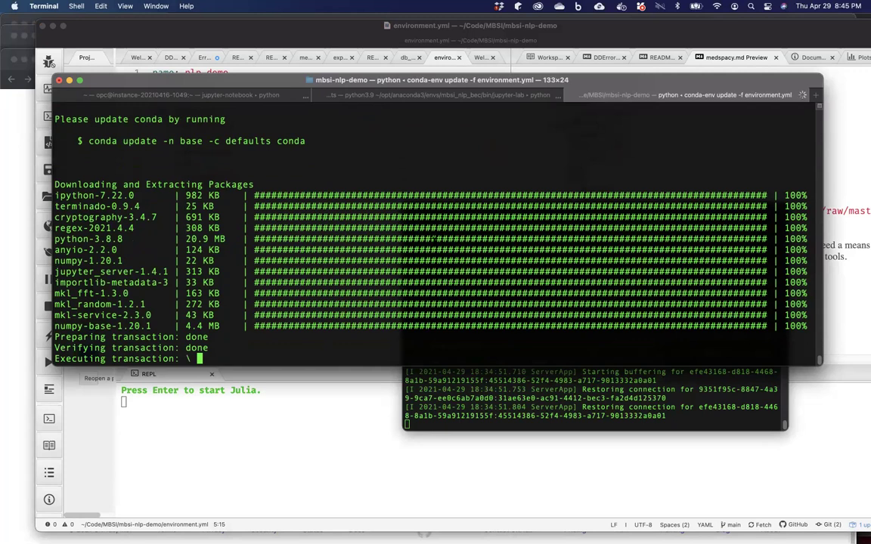
left_click(370, 474)
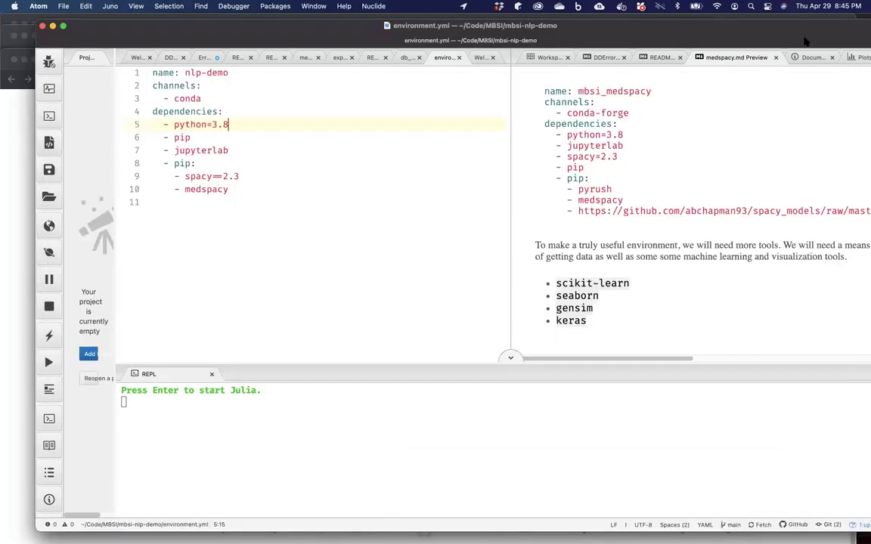
left_click_drag(805, 41, 770, 42)
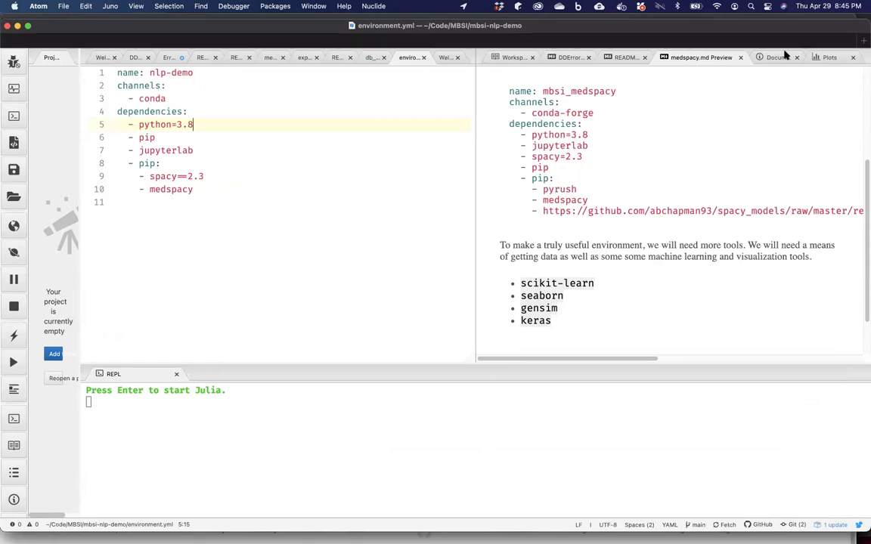
left_click_drag(786, 55, 786, 68)
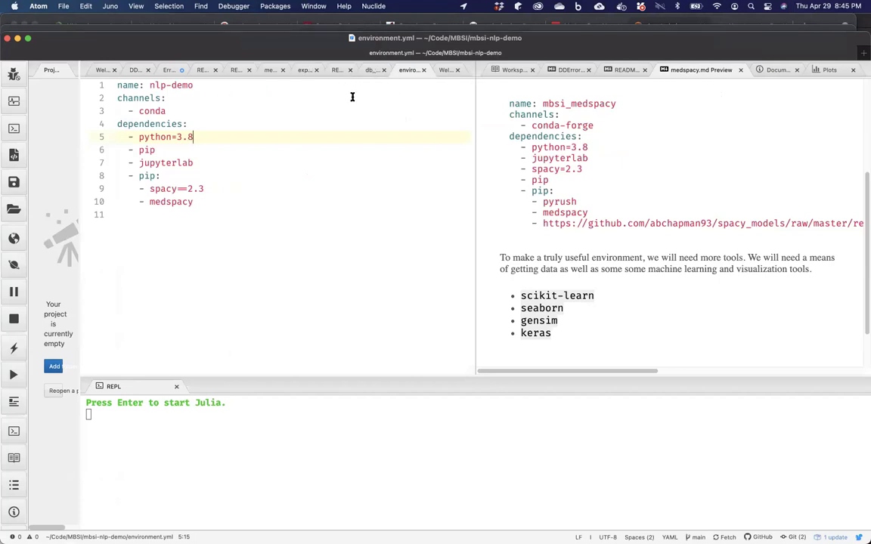
left_click(211, 146)
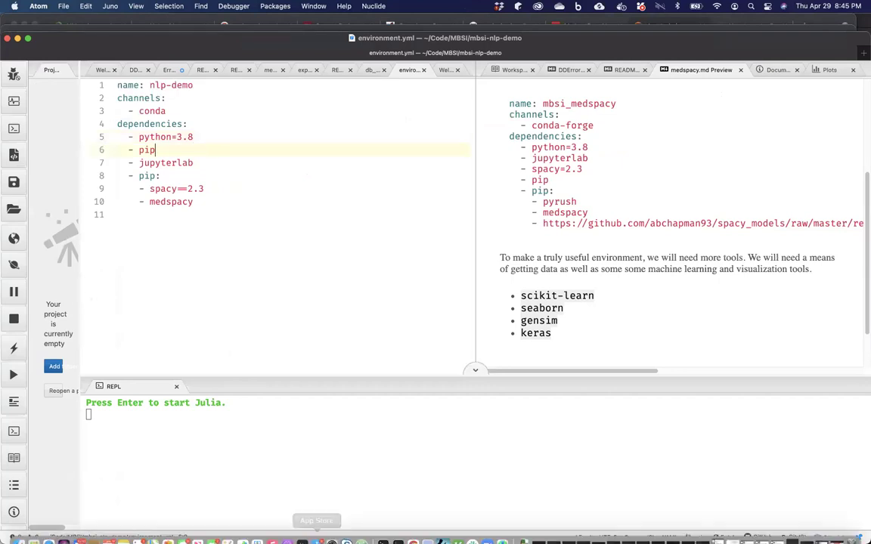
left_click(381, 541)
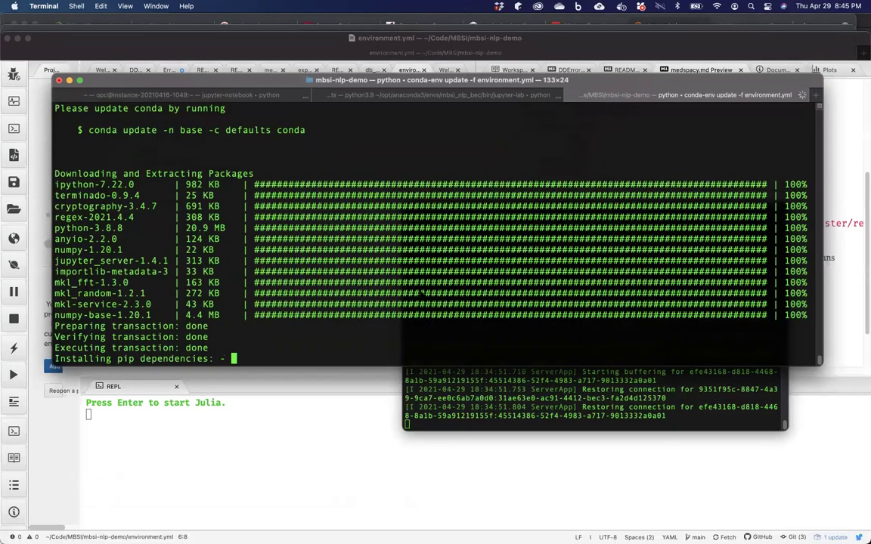
Abort the update, change into ../compute-environments/ and list its files.
key("ctrl+c")
type("cd ../compu")
key("Tab")
key("Return")
type("ls")
key("Return")
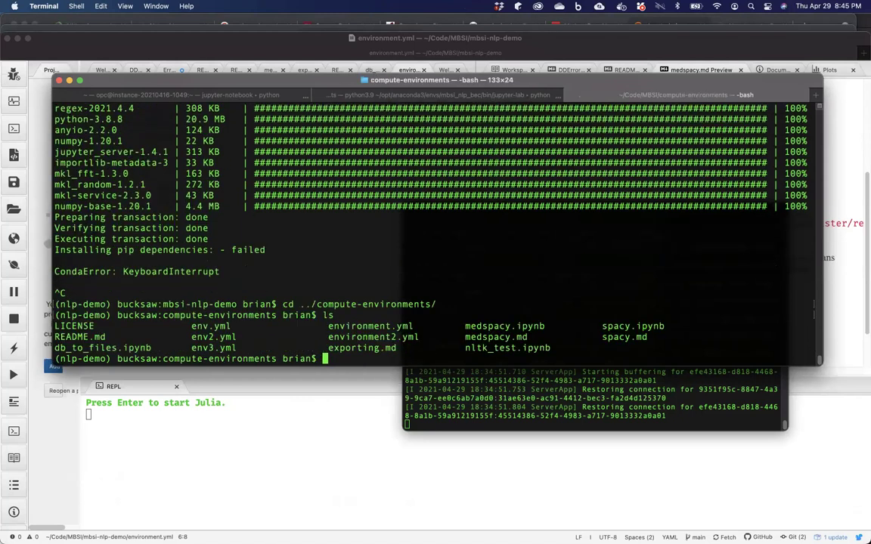
Open environment2.yml in MacVim with mvim.
type("mvim envi")
key("Tab")
type("2.yml")
key("Return")
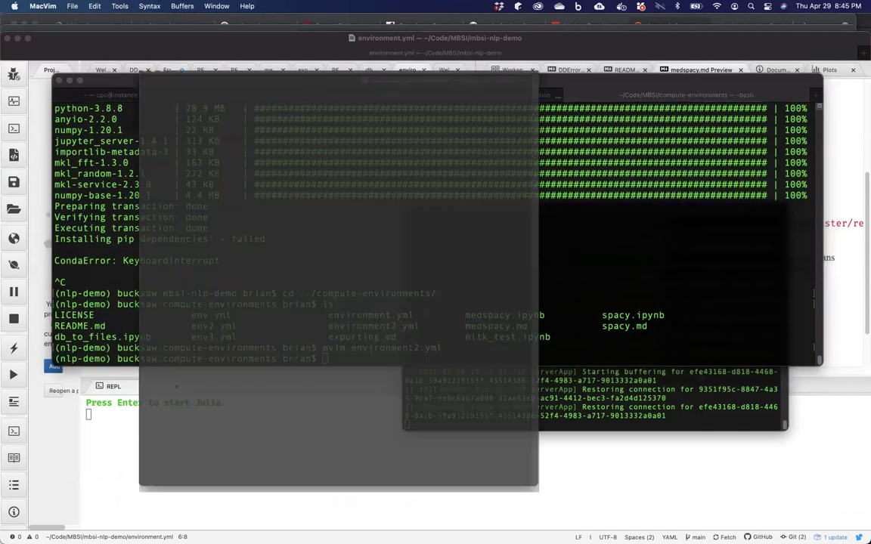
Quit the swap-file warning and switch to the already open environment2.yml window.
key("Down")
key("Down")
key("Down")
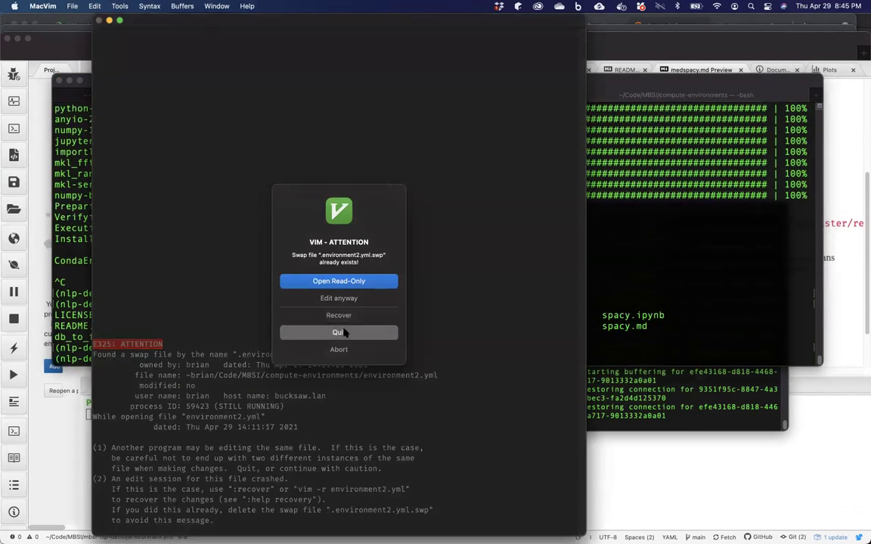
key("Return")
left_click(215, 7)
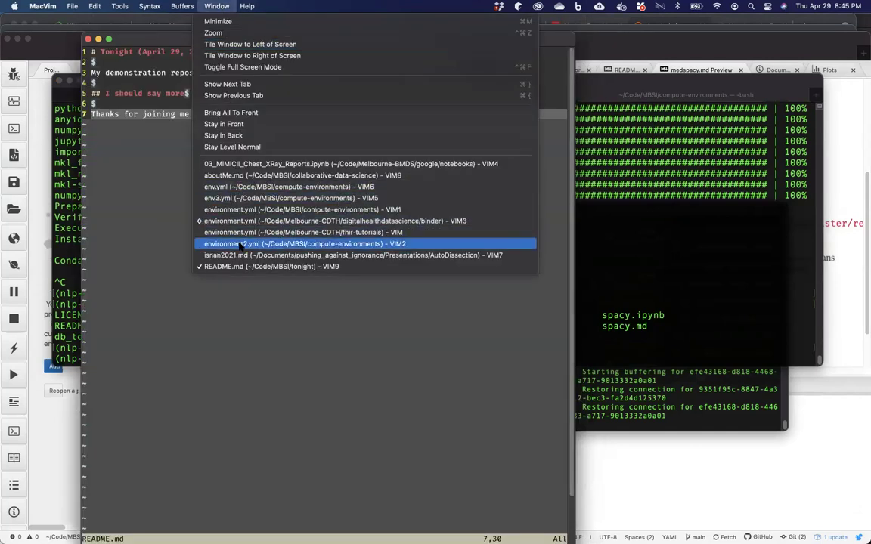
left_click(221, 244)
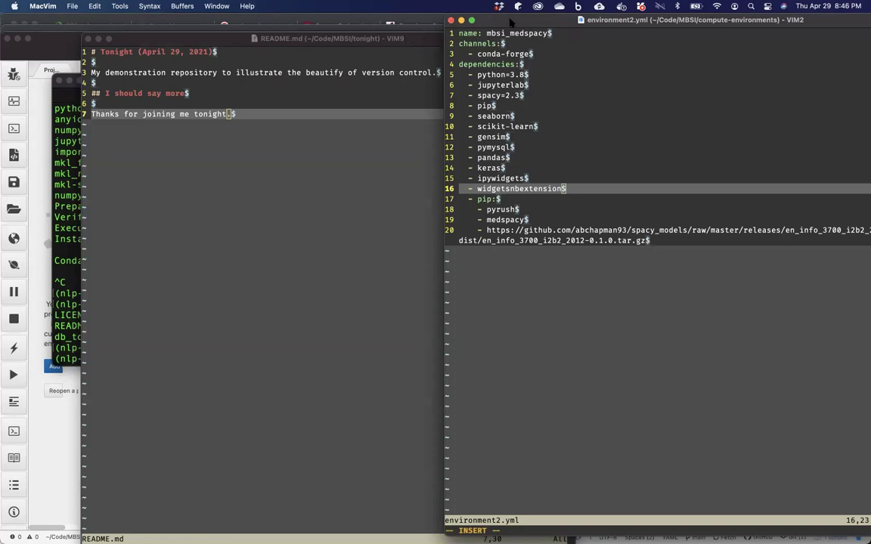
left_click_drag(509, 21, 365, 37)
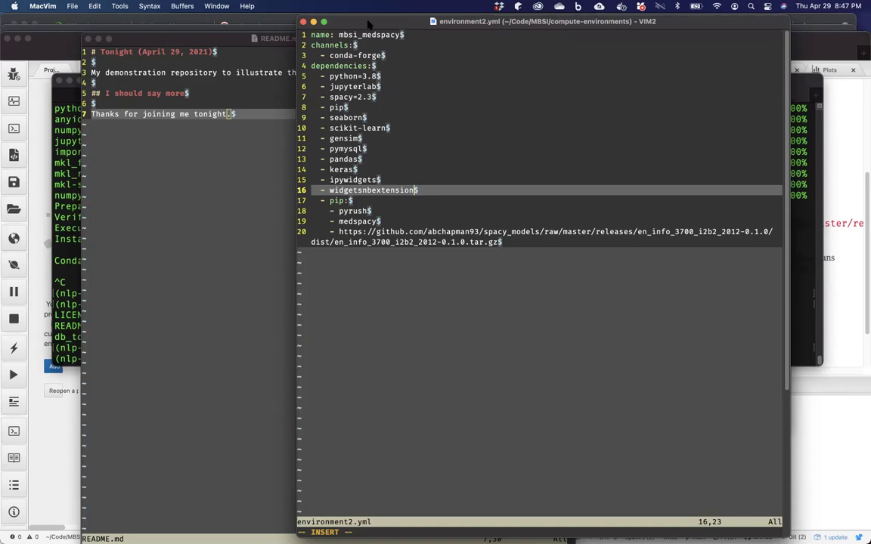
mouse_move(360, 533)
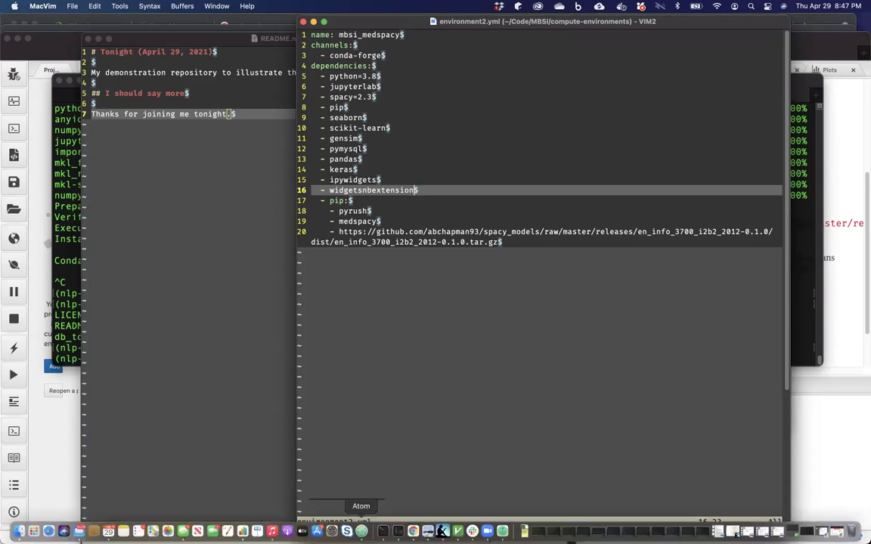
Activate the mbsi_medspacy conda environment in Terminal.
left_click(383, 531)
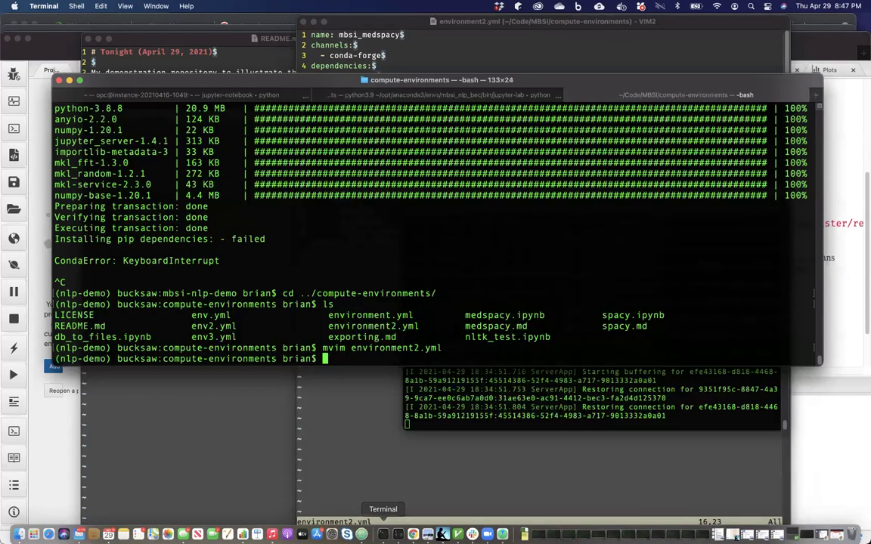
type("conda actiate")
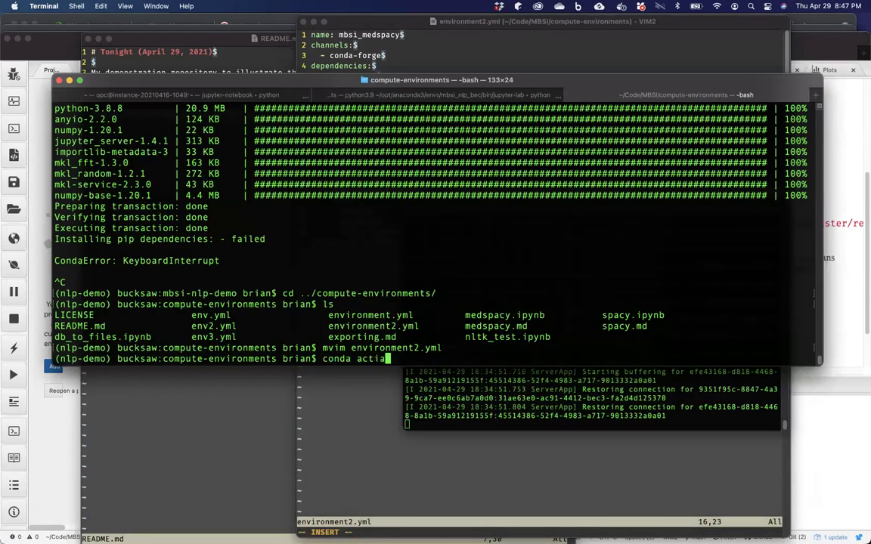
key("BackSpace")
key("BackSpace")
key("BackSpace")
type("vate")
left_click(341, 391)
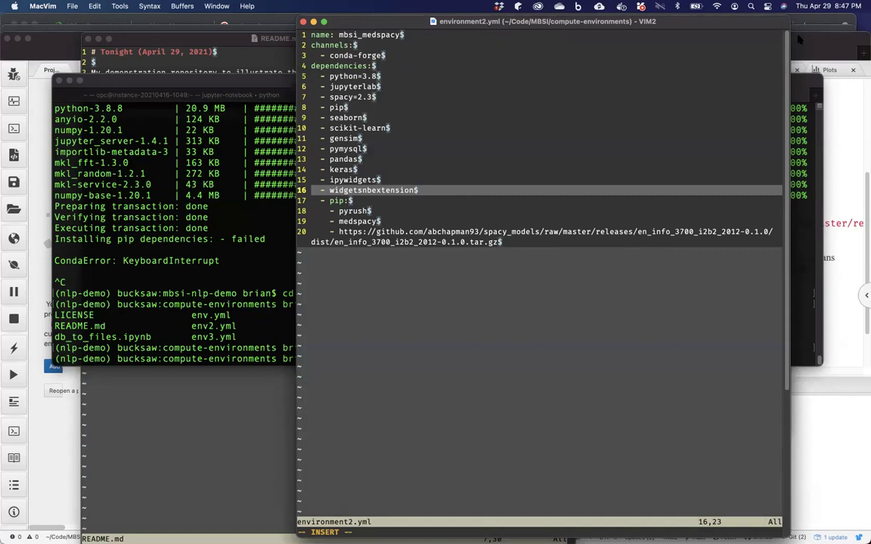
left_click_drag(681, 18, 445, 89)
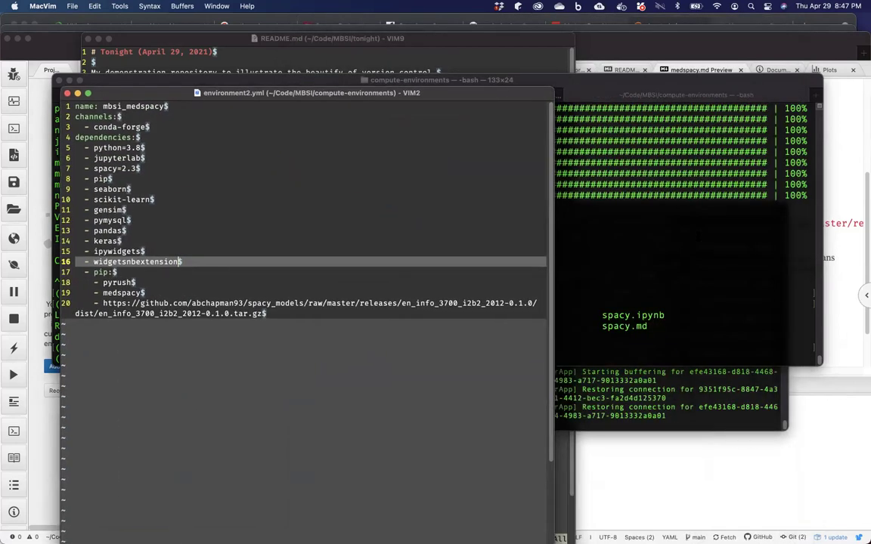
key("super+Tab")
type("mbsi_me")
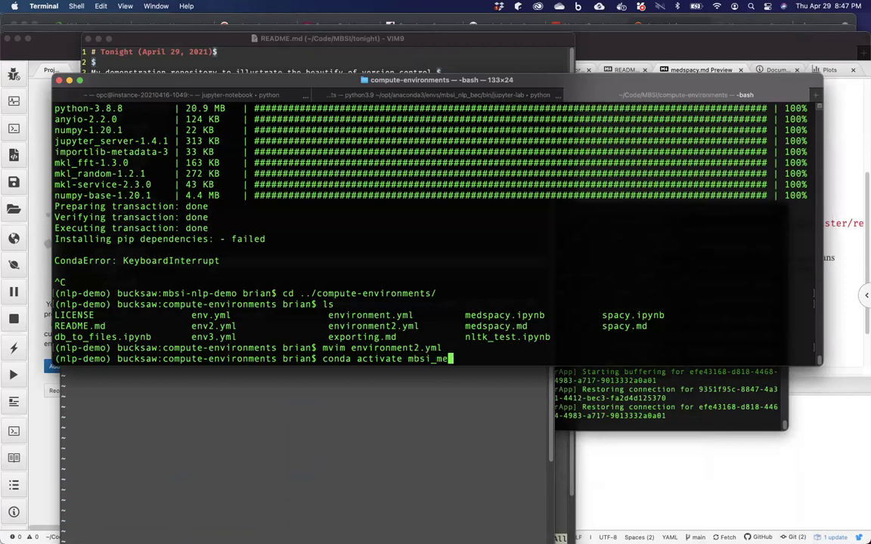
type("dspacy")
key("Return")
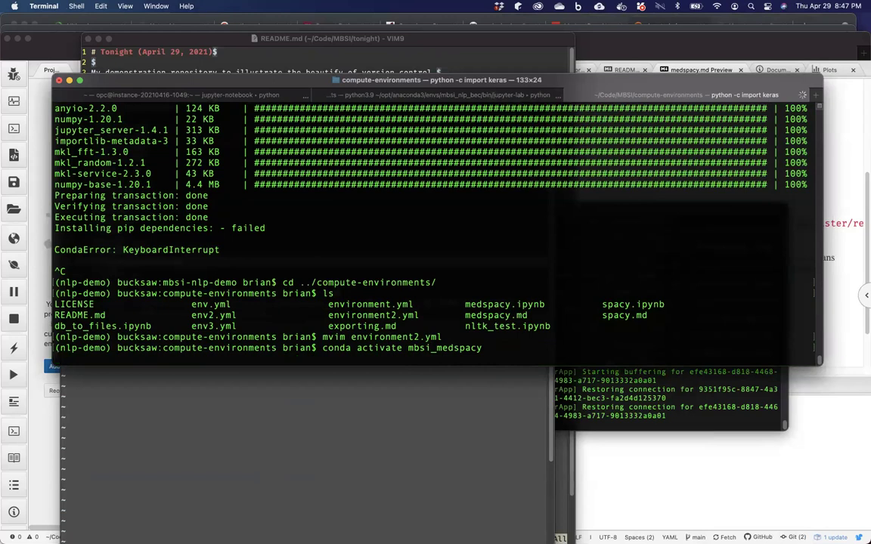
Run pip freeze and read through the installed packages, such as spacy==2.3.2, down to the prompt.
type("pip re")
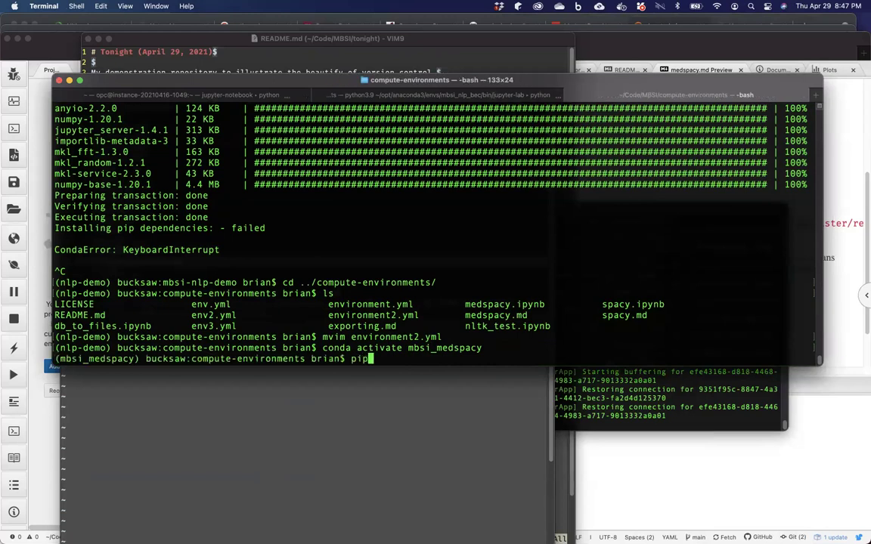
type("quit")
key("BackSpace")
key("BackSpace")
key("BackSpace")
key("BackSpace")
key("BackSpace")
key("BackSpace")
type("freeze")
key("Return")
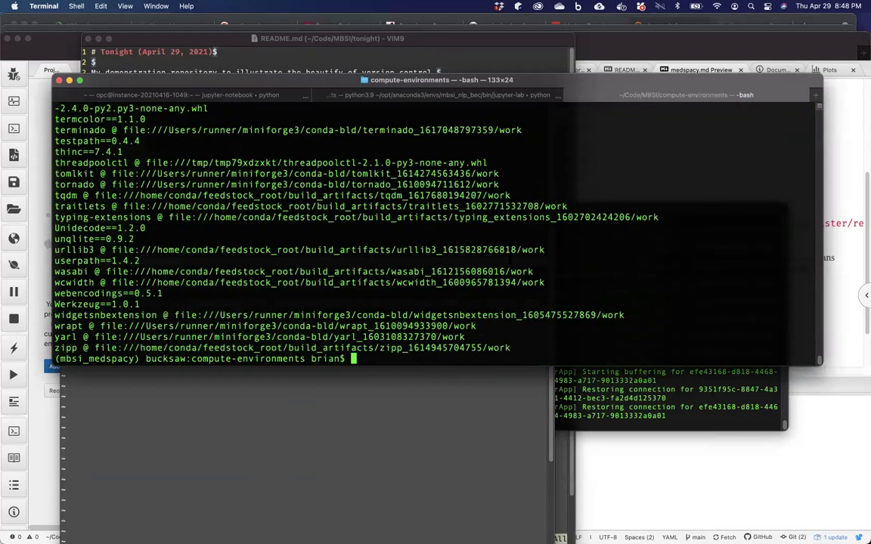
scroll(435, 226, "up", 3)
scroll(478, 293, "up", 8)
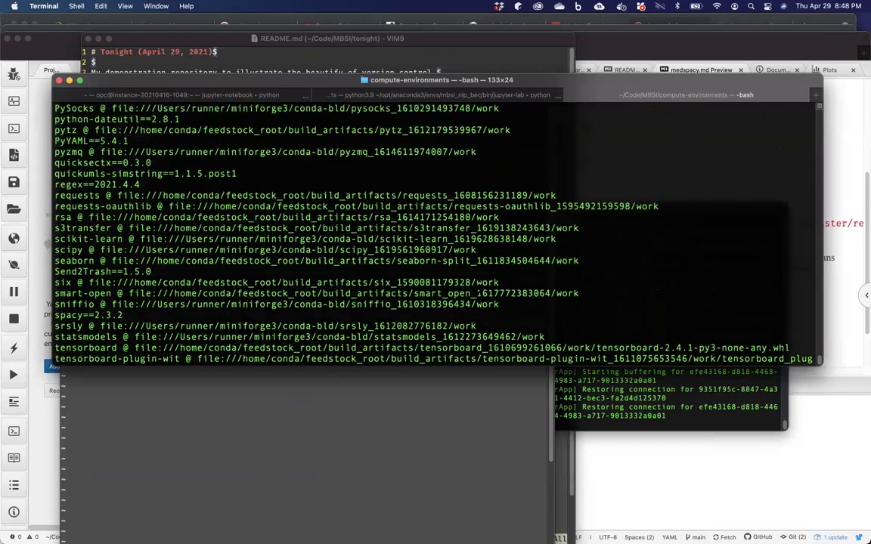
scroll(478, 294, "up", 4)
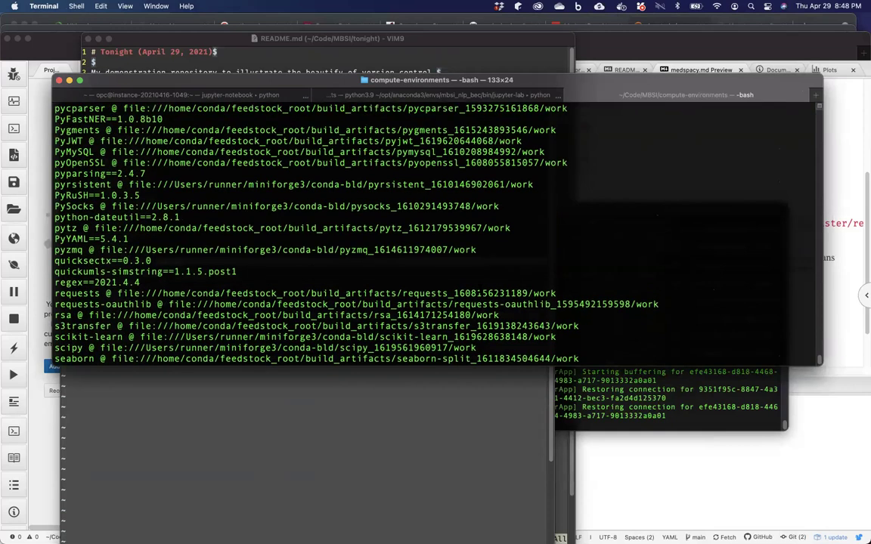
scroll(478, 293, "up", 2)
scroll(478, 293, "up", 3)
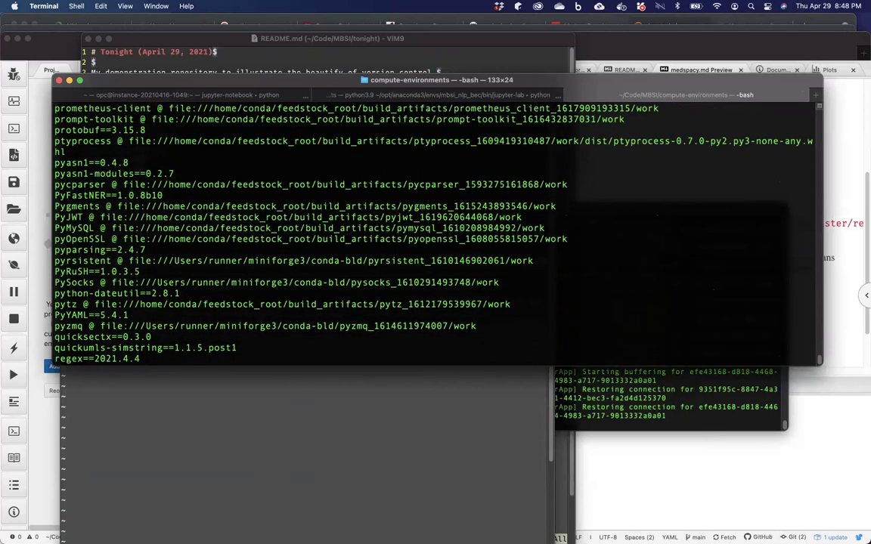
scroll(478, 294, "down", 6)
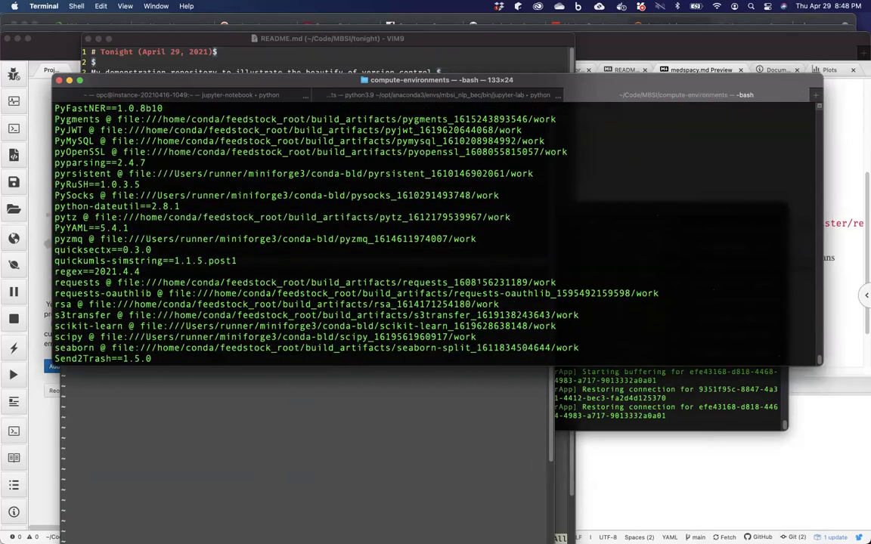
scroll(478, 293, "down", 1)
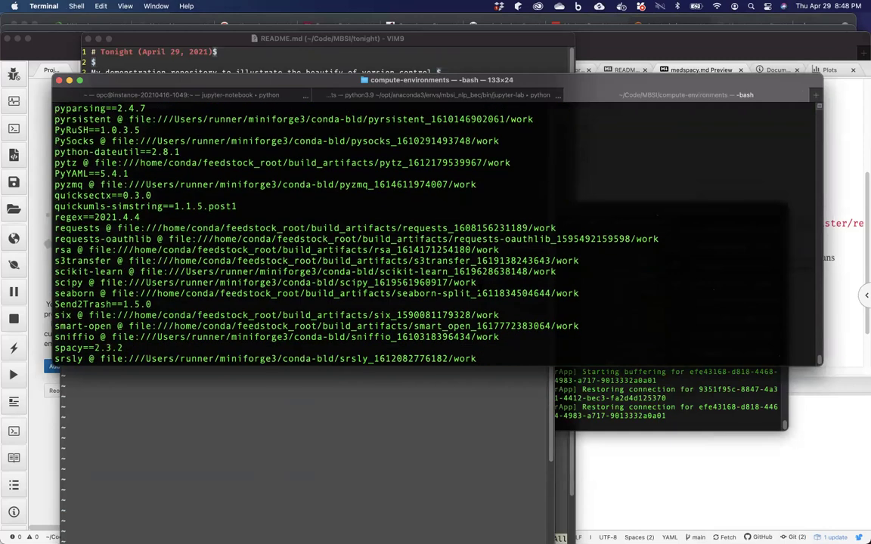
scroll(477, 293, "down", 10)
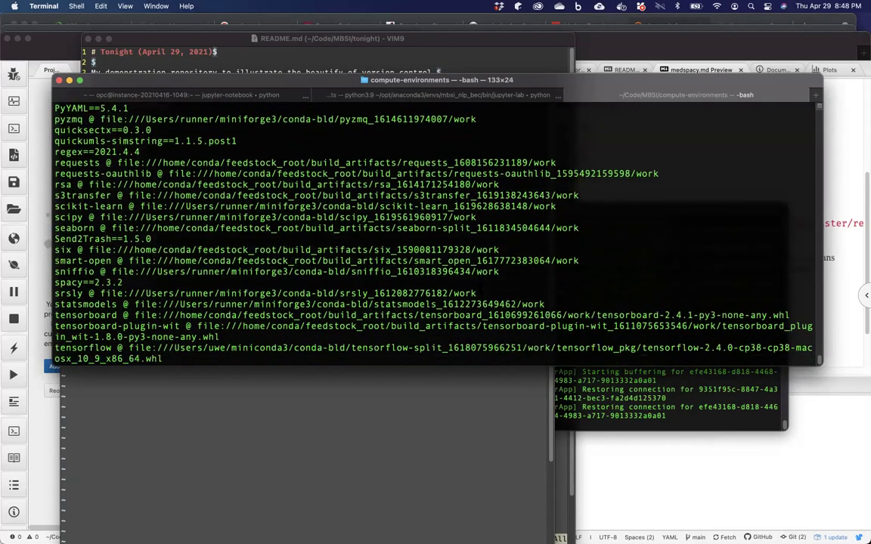
scroll(478, 294, "down", 6)
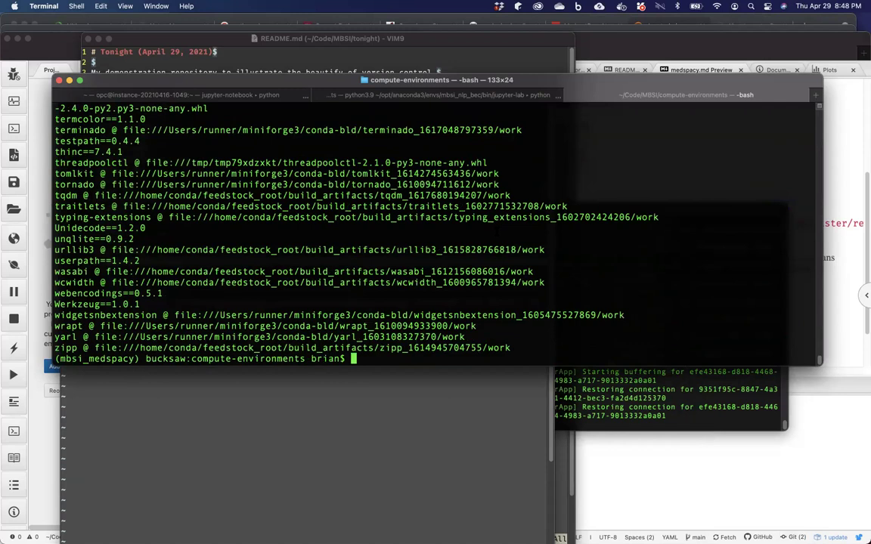
Run 'conda export > env3.yml' and get the CommandNotFoundError, then return to Chrome.
type("conda export")
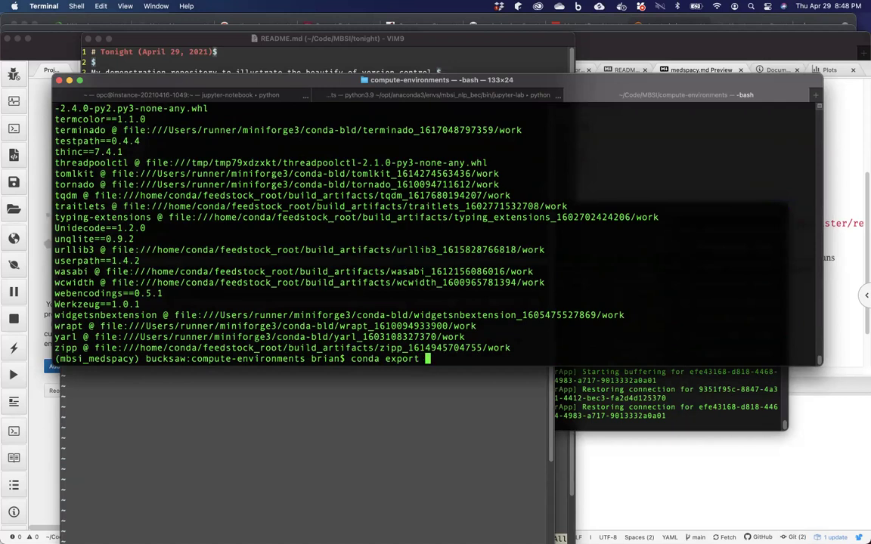
type(" > env3.yml")
key("Return")
type("conda")
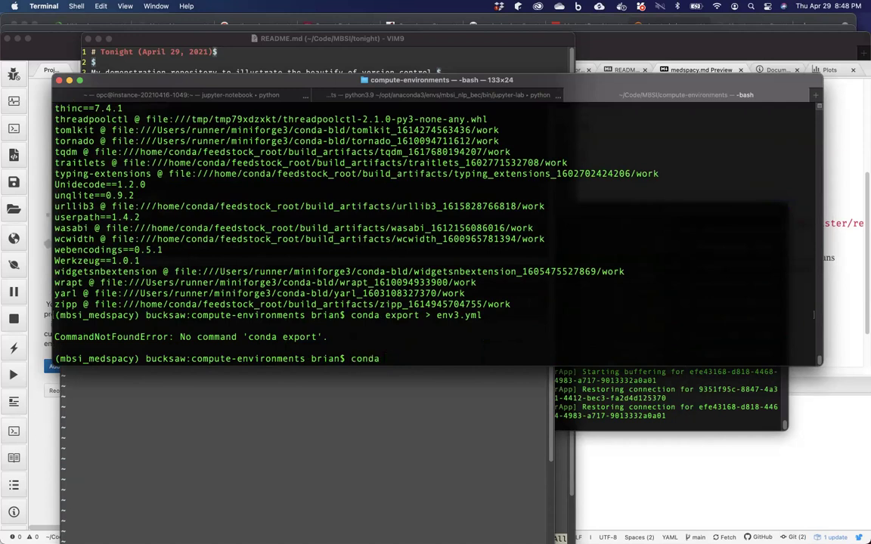
mouse_move(111, 532)
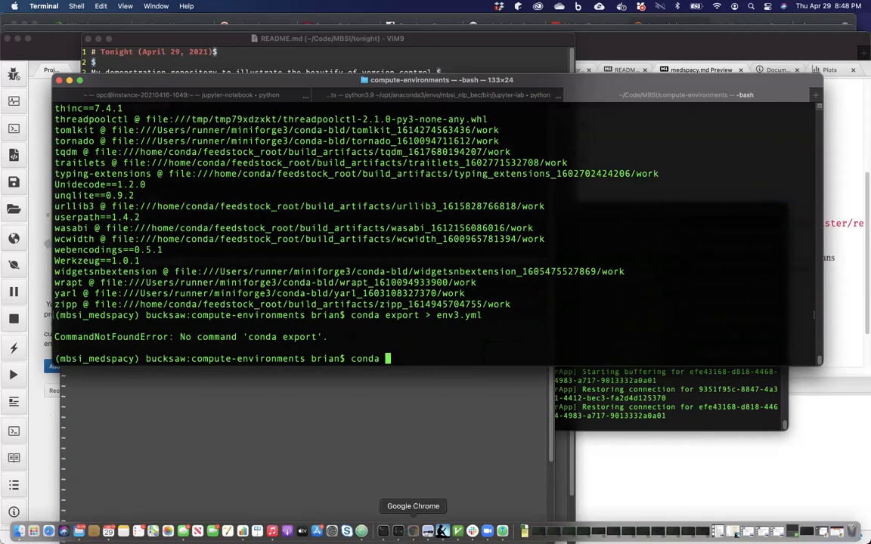
left_click(413, 532)
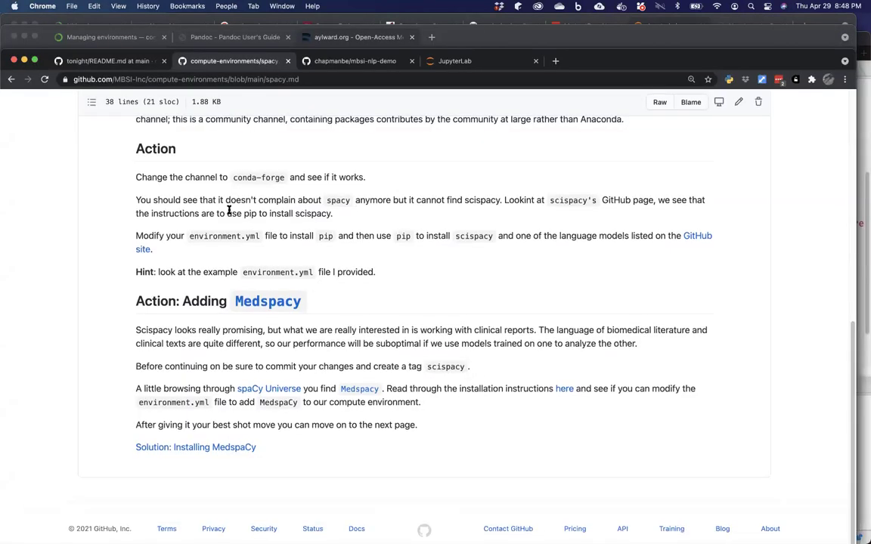
Follow the Solution link, go back from the 404 page, and open the compute-environments repository.
left_click(233, 449)
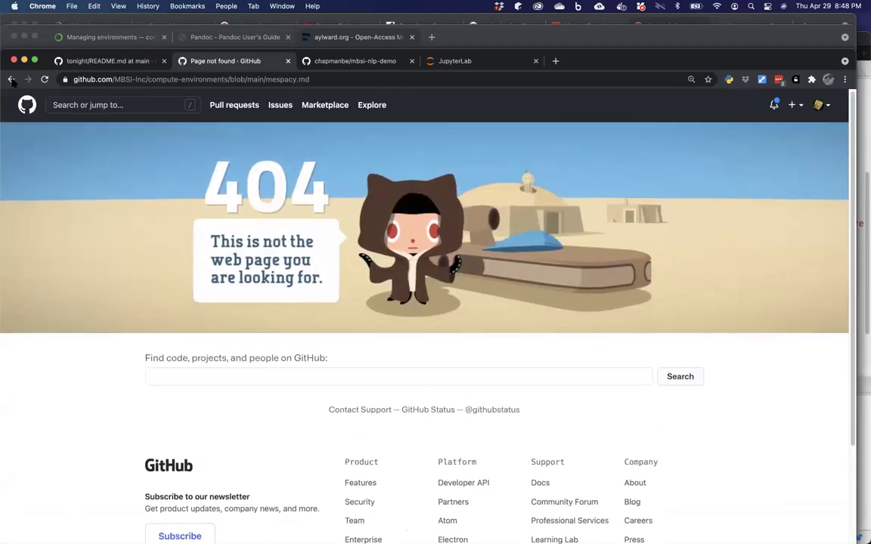
left_click(11, 80)
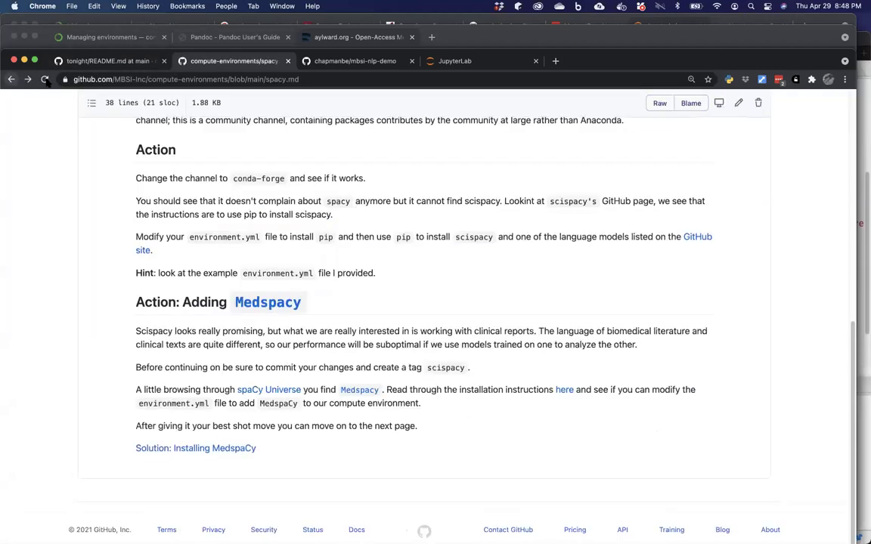
scroll(88, 165, "up", 10)
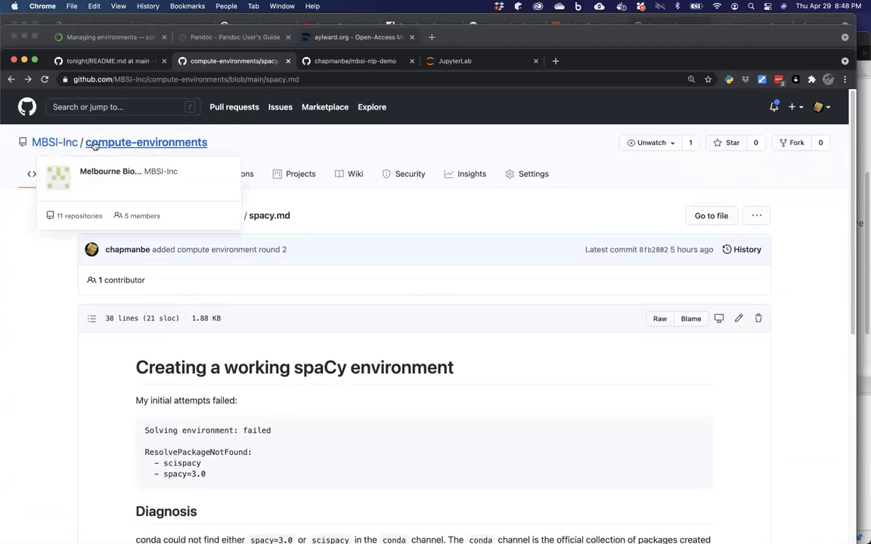
left_click(111, 143)
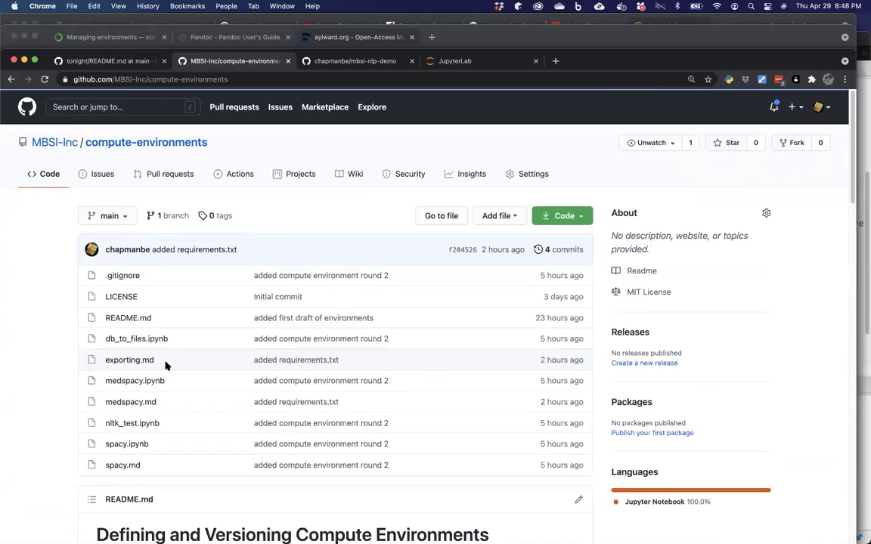
Open exporting.md and select the 'conda env export > env.yml' command.
scroll(168, 365, "down", 2)
scroll(166, 354, "down", 1)
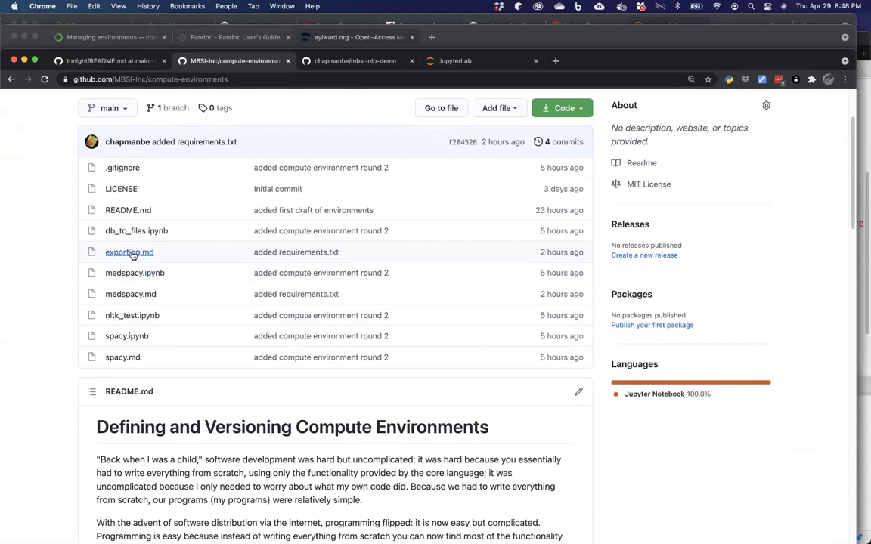
left_click(134, 253)
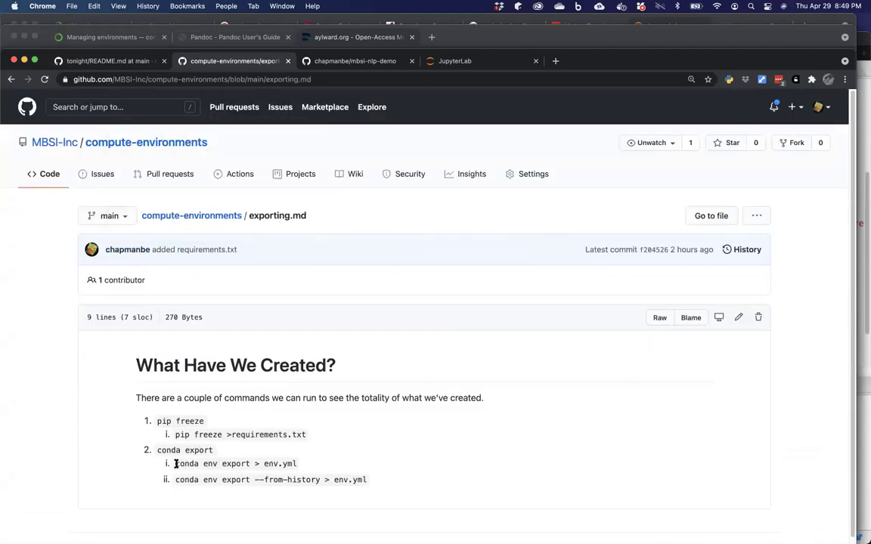
left_click_drag(176, 463, 298, 466)
key("super+c")
In Terminal, run 'conda env export > env.yml', then open env.yml in MacVim with 'mvim env.yml'.
mouse_move(288, 538)
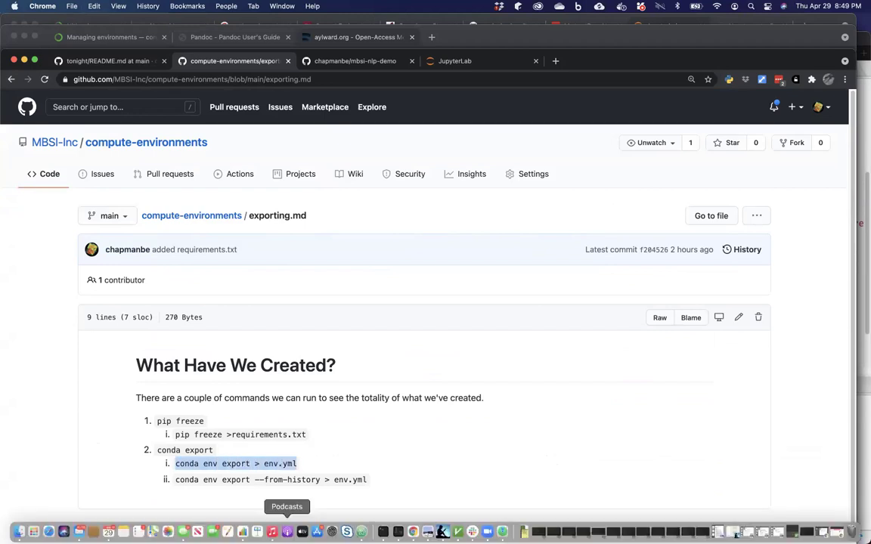
left_click(383, 532)
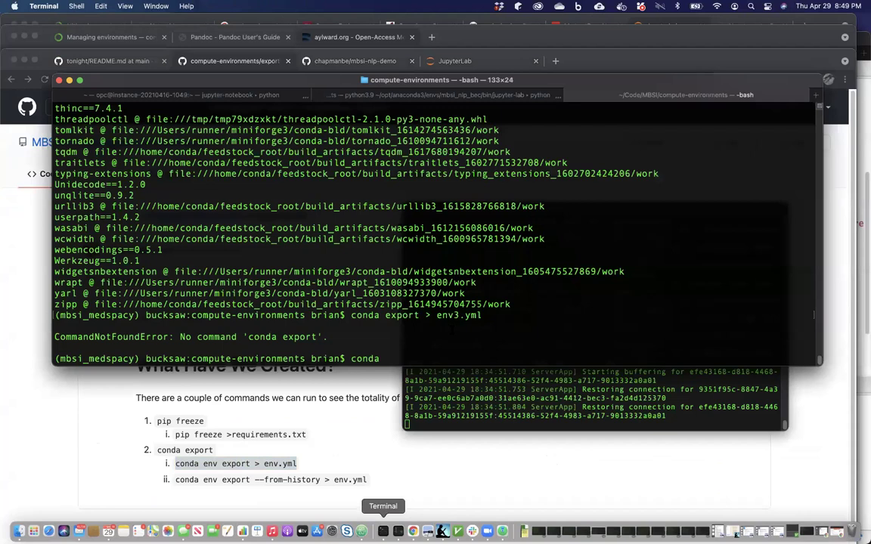
key("BackSpace")
key("BackSpace")
key("BackSpace")
key("BackSpace")
key("BackSpace")
key("super+v")
key("Return")
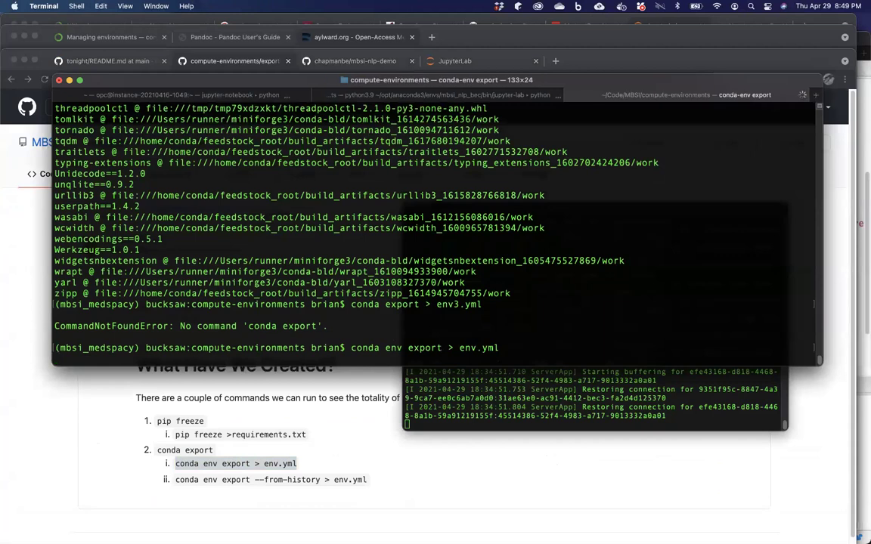
type("mvim env.ym")
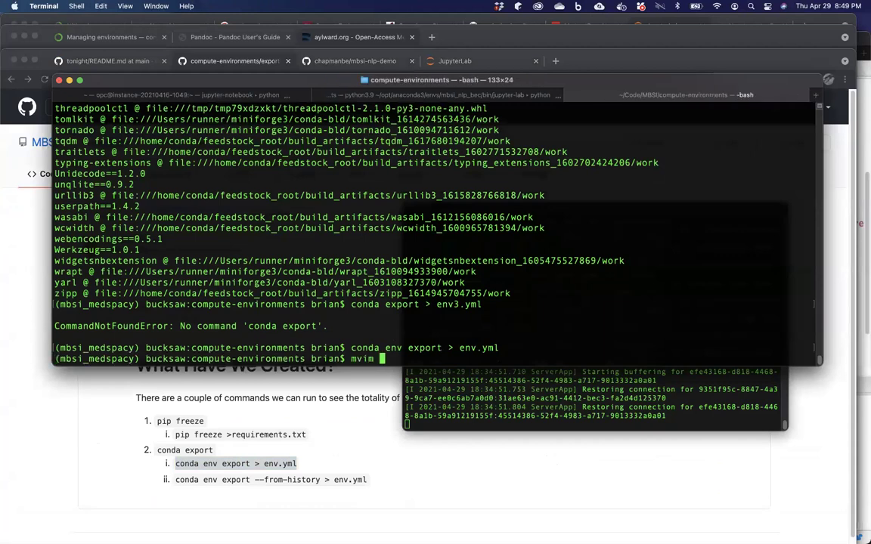
type("l")
key("Return")
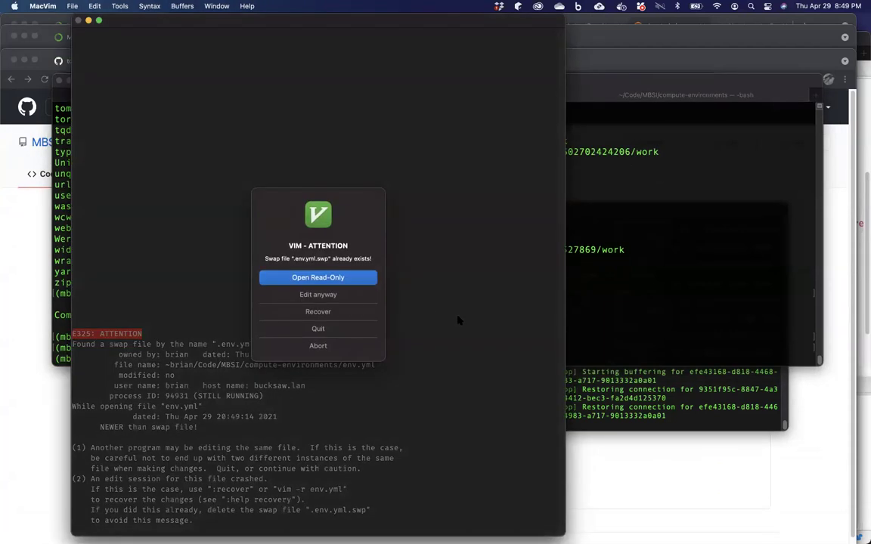
Open env.yml read-only despite the swap-file warning and bring its MacVim window forward.
left_click(343, 277)
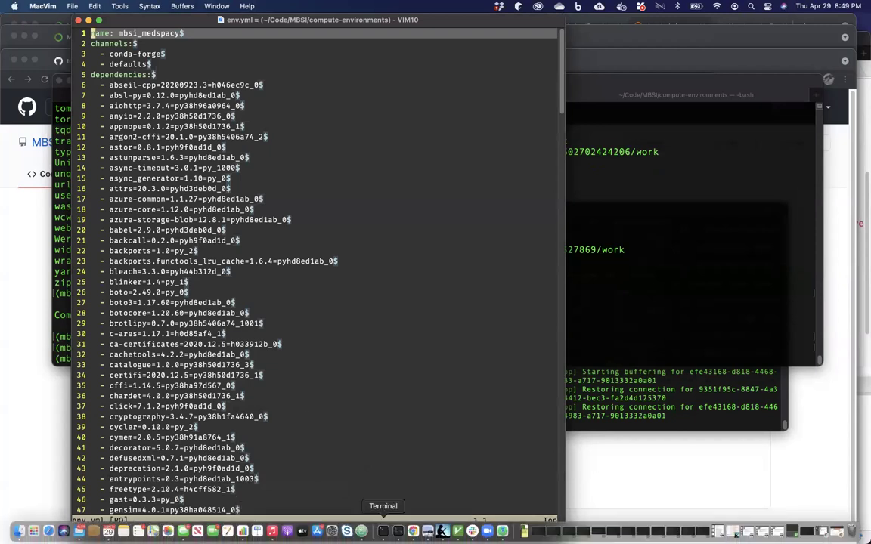
left_click(325, 476)
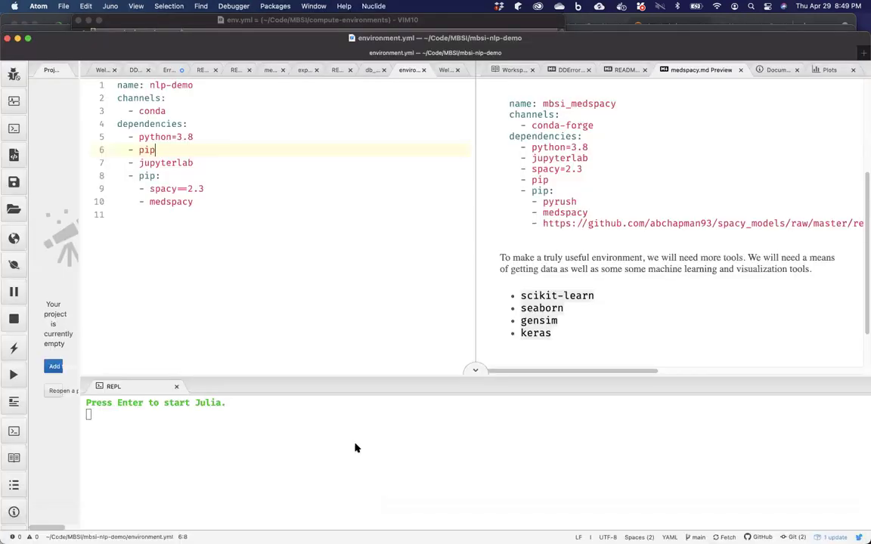
mouse_move(384, 531)
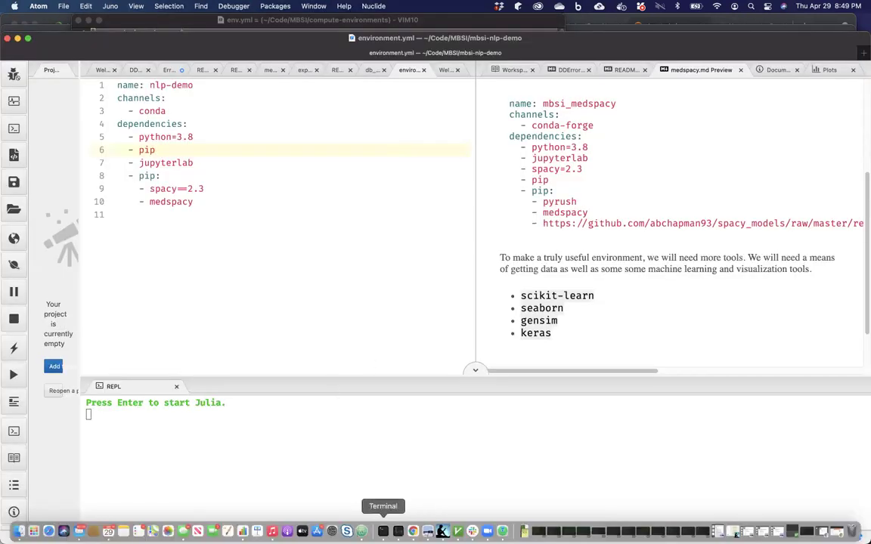
left_click(456, 532)
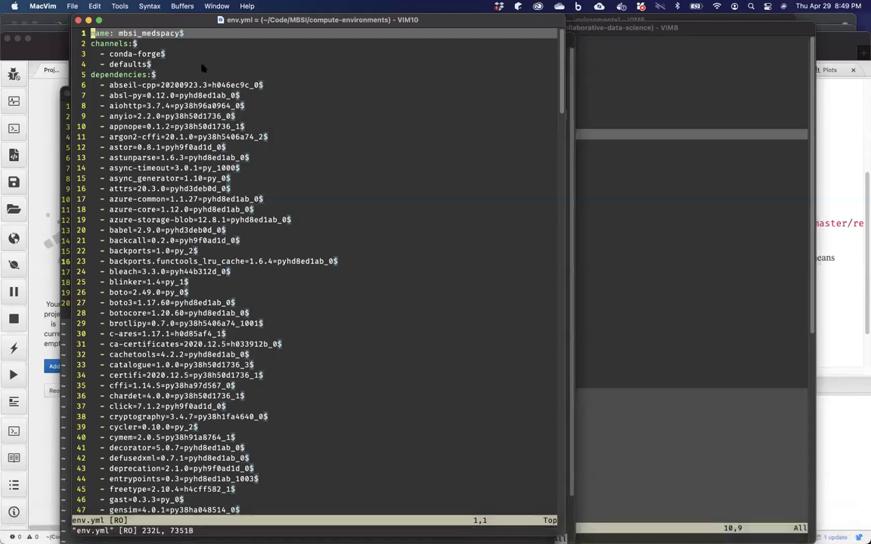
Arrange the env.yml and environment2.yml windows side by side for comparison.
left_click_drag(121, 19, 325, 57)
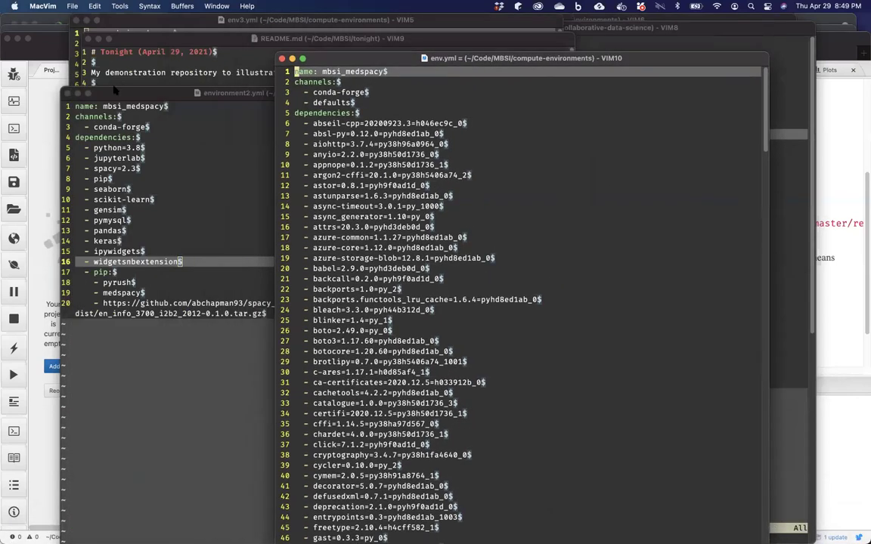
left_click(110, 91)
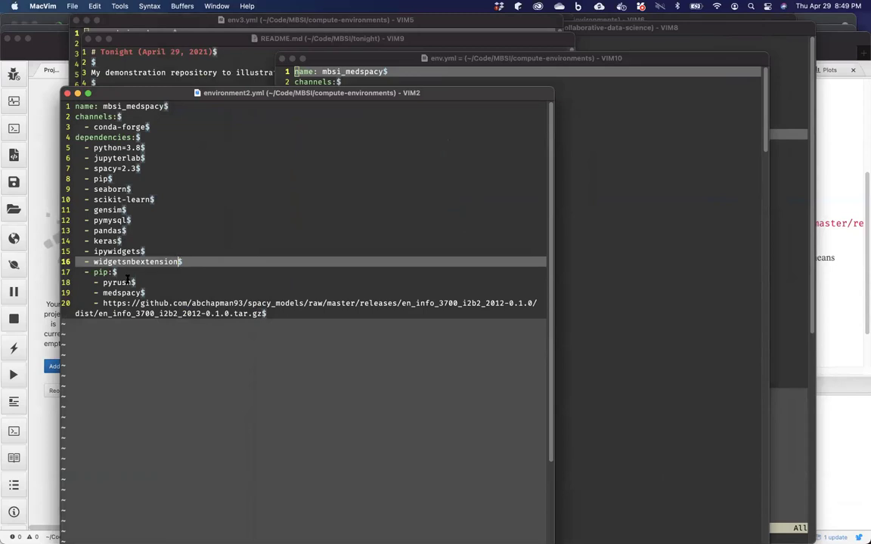
left_click(603, 214)
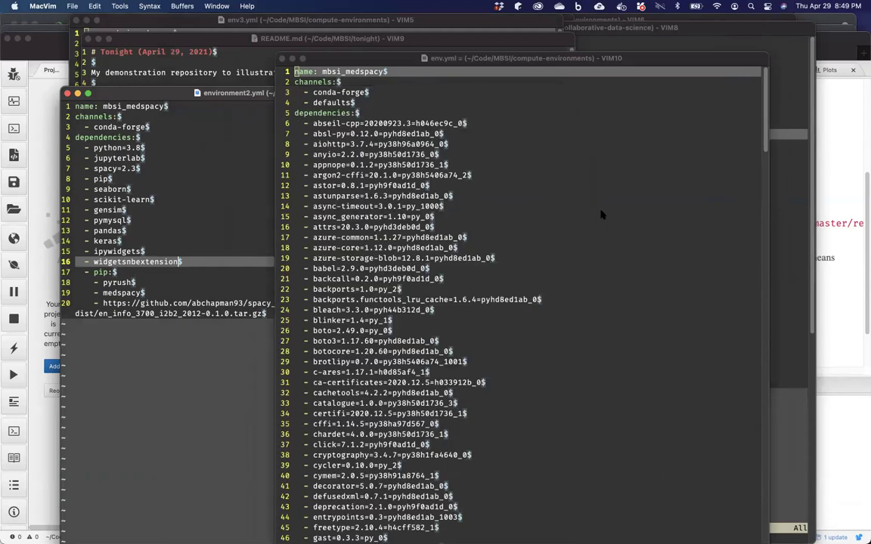
left_click_drag(317, 53, 131, 37)
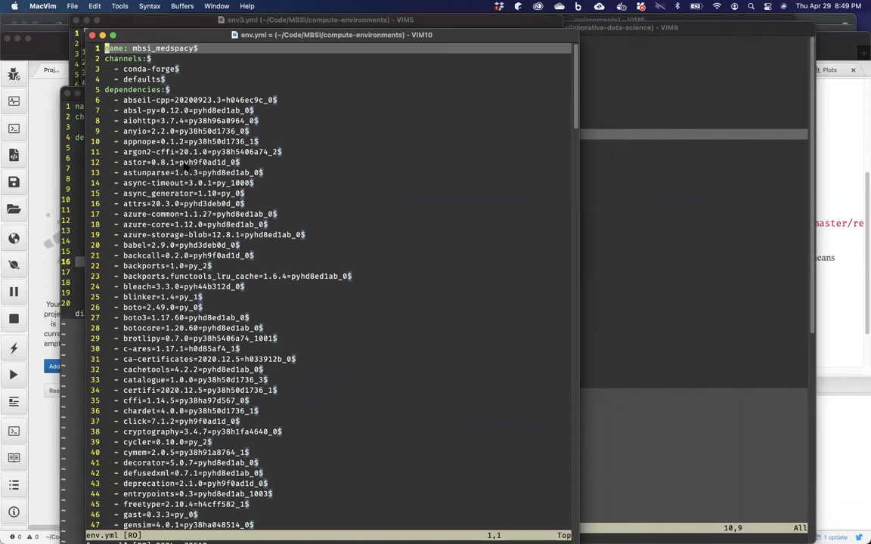
Scroll through env.yml's full list of build-pinned packages.
scroll(185, 174, "down", 2)
scroll(184, 174, "down", 20)
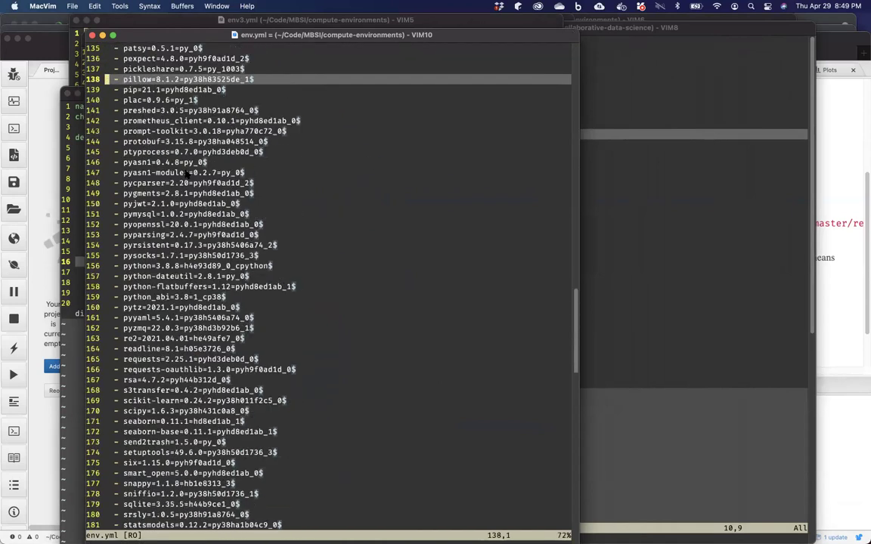
scroll(185, 174, "up", 2)
scroll(184, 174, "up", 7)
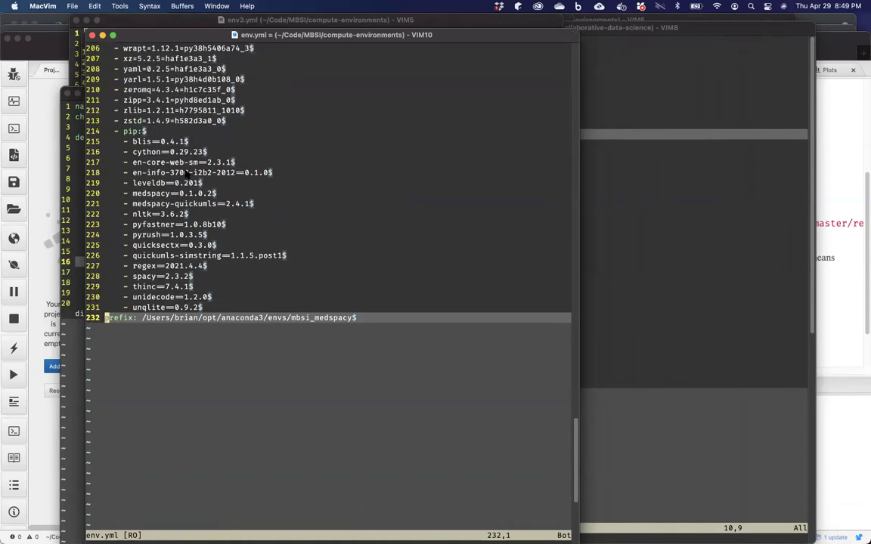
scroll(185, 174, "up", 3)
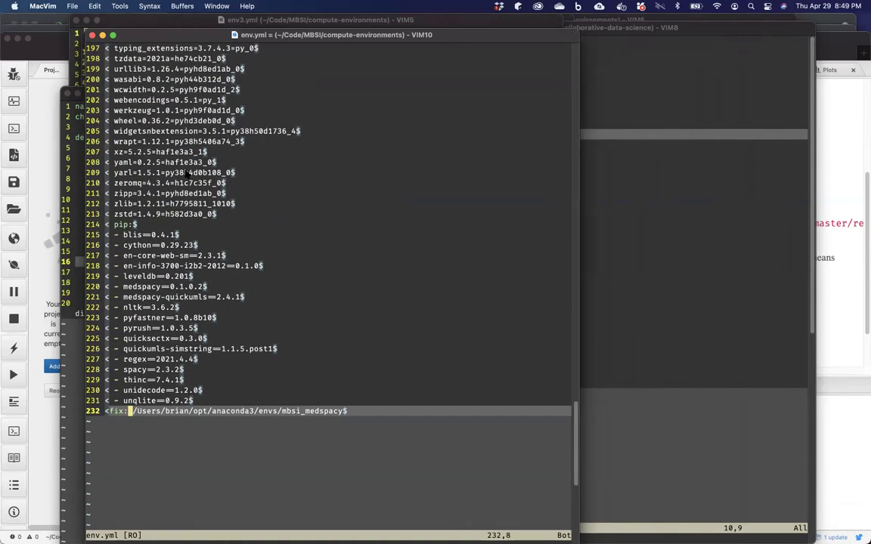
scroll(185, 174, "up", 4)
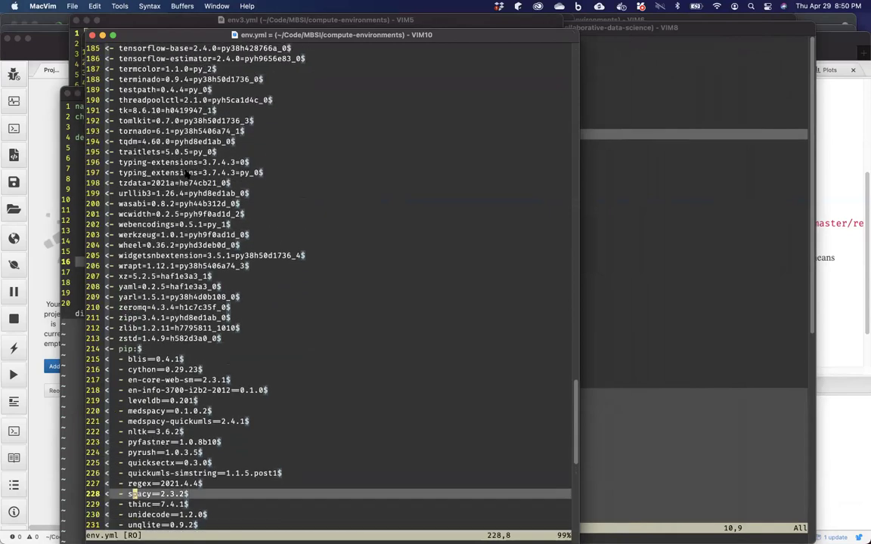
scroll(184, 174, "up", 2)
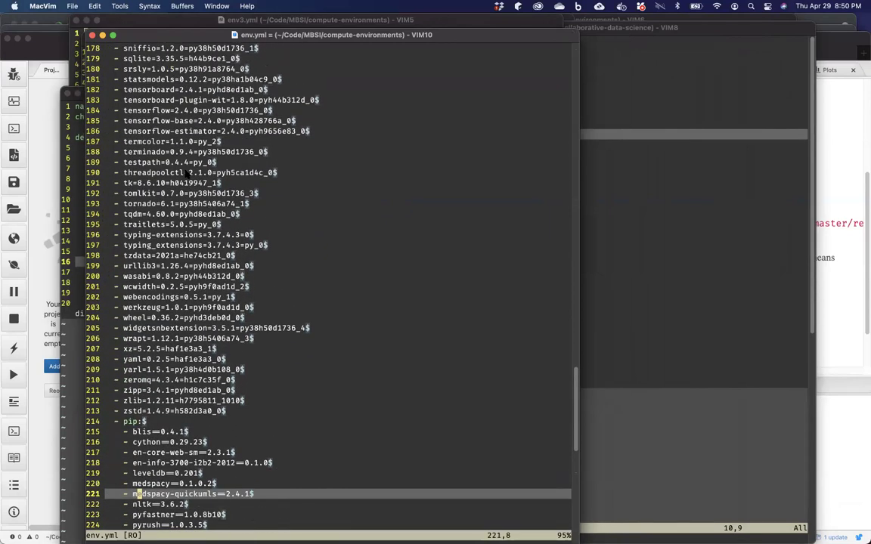
scroll(184, 174, "up", 4)
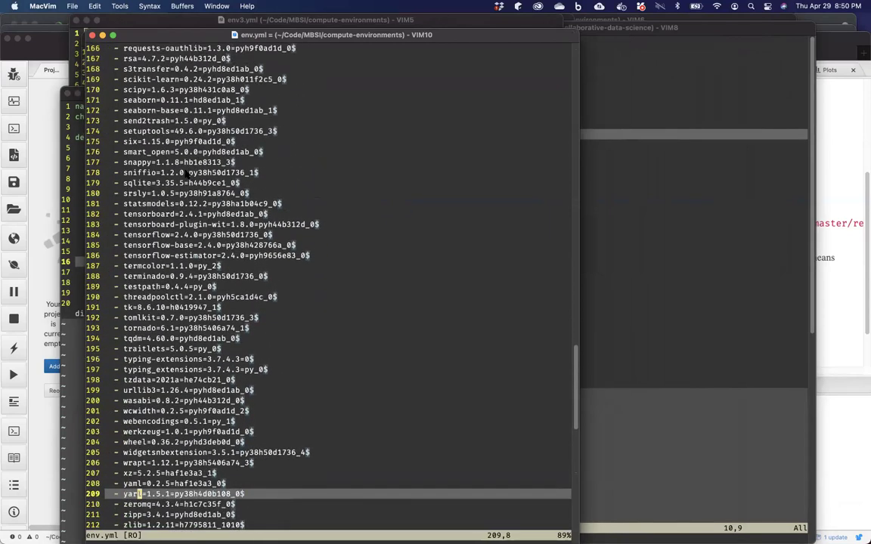
scroll(185, 174, "up", 1)
scroll(186, 174, "up", 1)
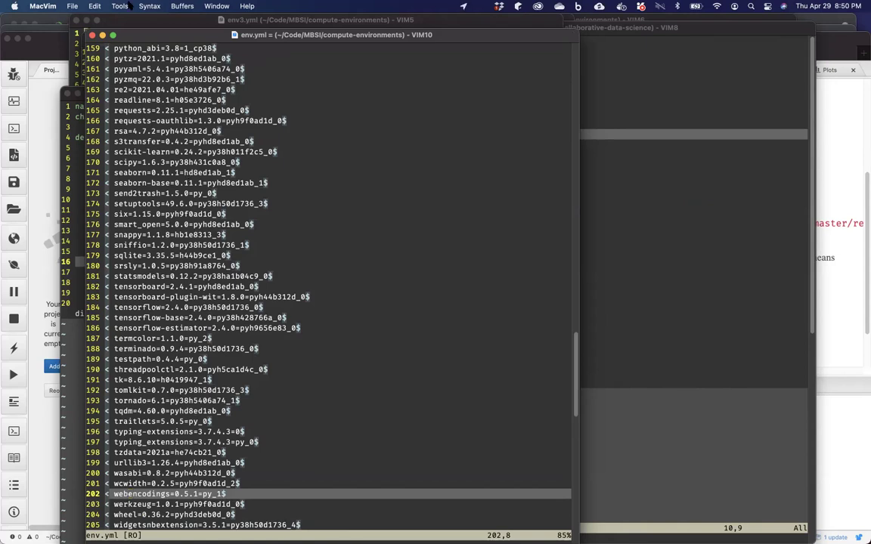
Bring environment2.yml forward to show its short list with pip on line 8, then return to exporting.md in the browser.
left_click_drag(130, 36, 252, 25)
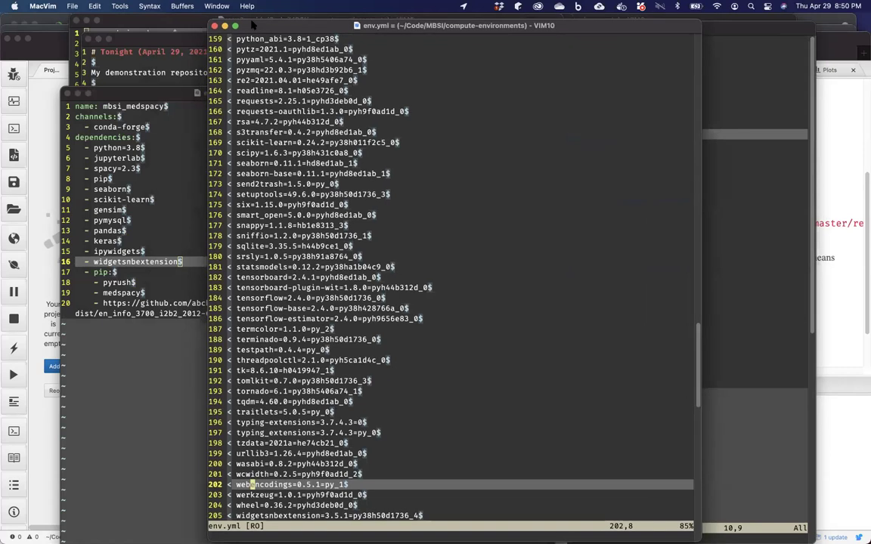
left_click(142, 191)
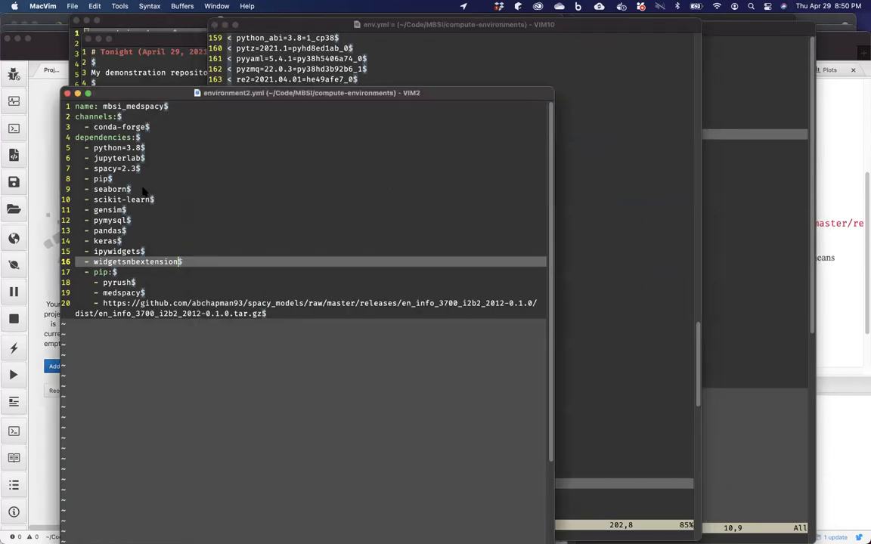
left_click(296, 204)
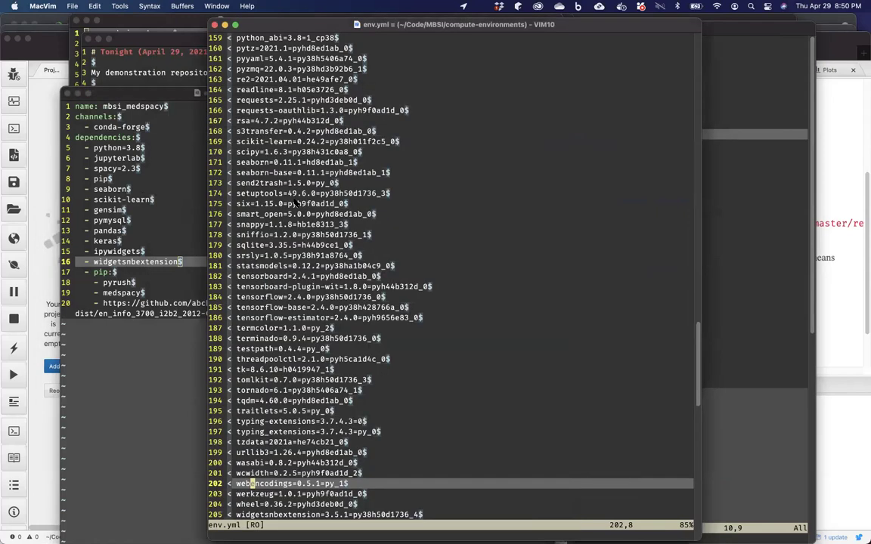
left_click(135, 184)
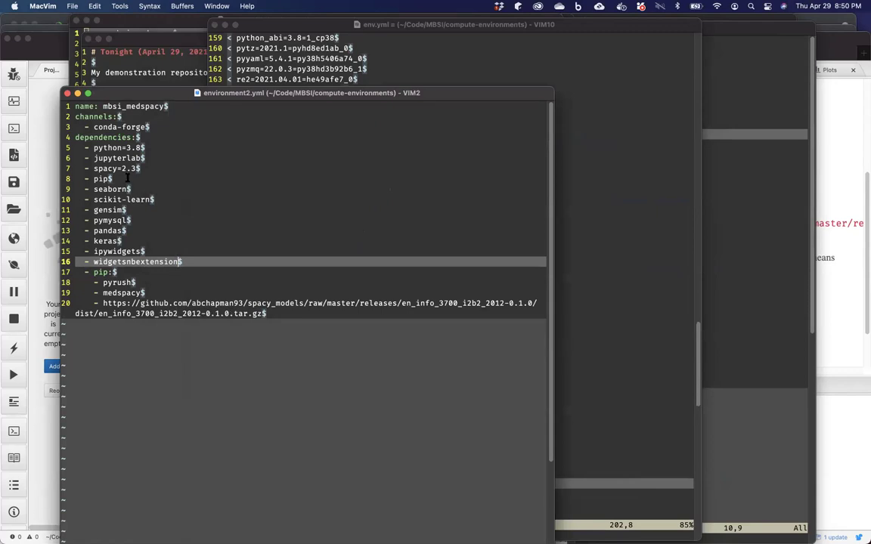
left_click(127, 179)
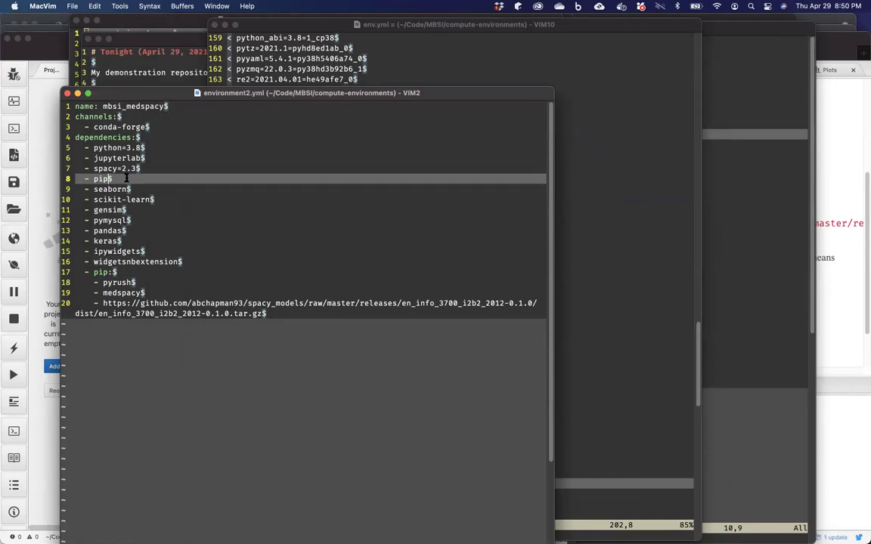
mouse_move(302, 532)
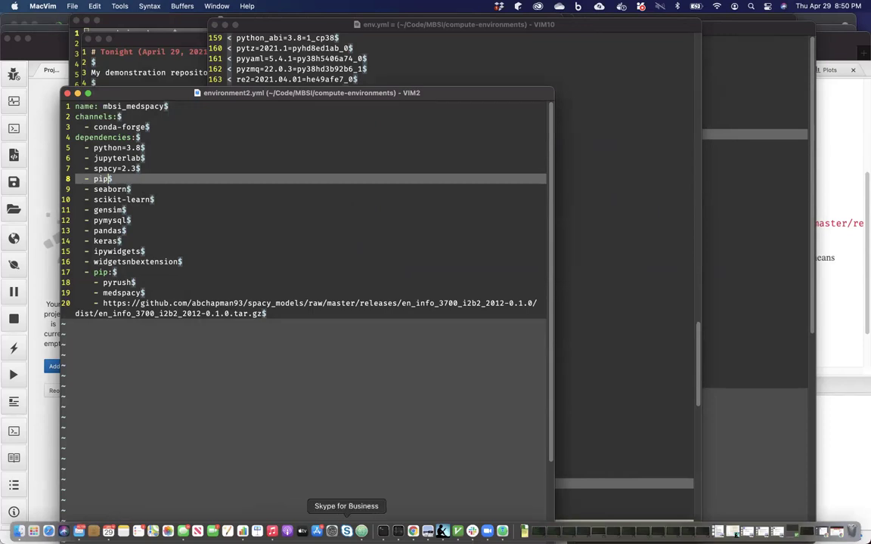
left_click(413, 531)
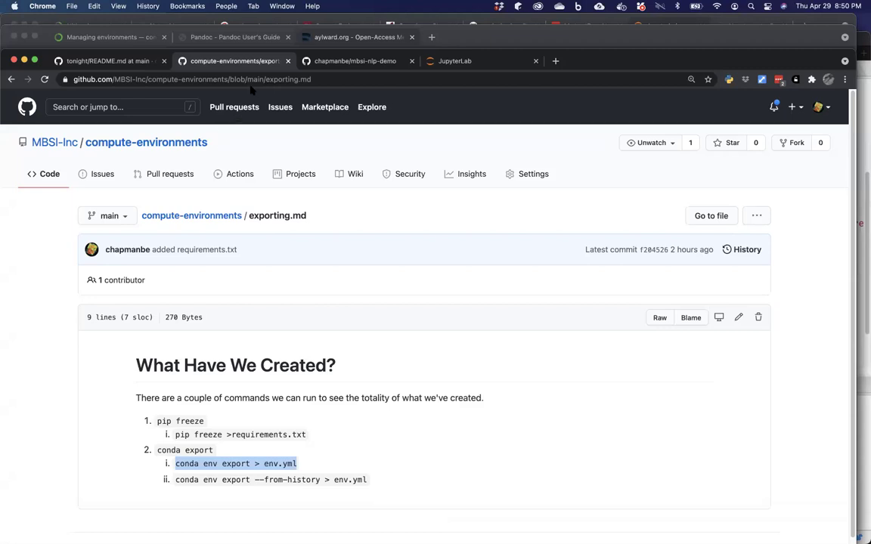
Load JupyterLab at localhost:8889 in this tab and select db_to_files.ipynb in the file list.
left_click(378, 81)
left_click(379, 80)
type("localh")
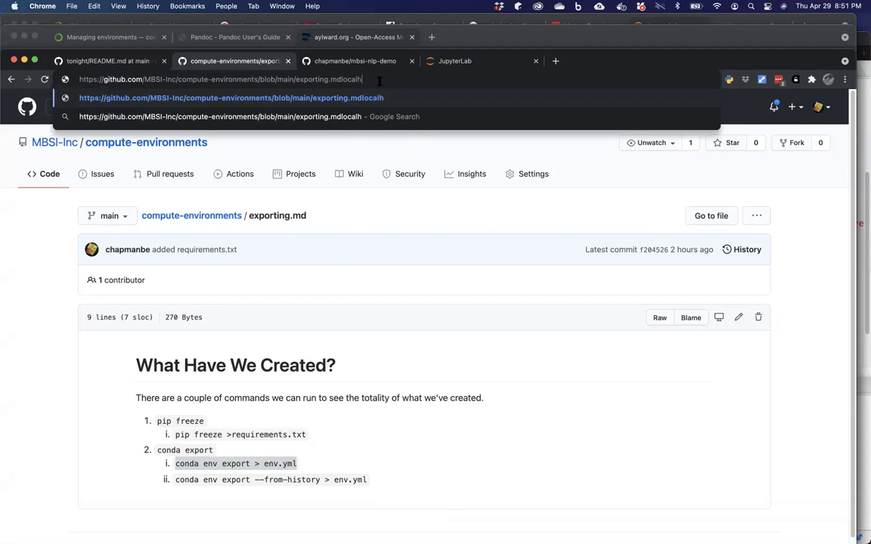
key("super+a")
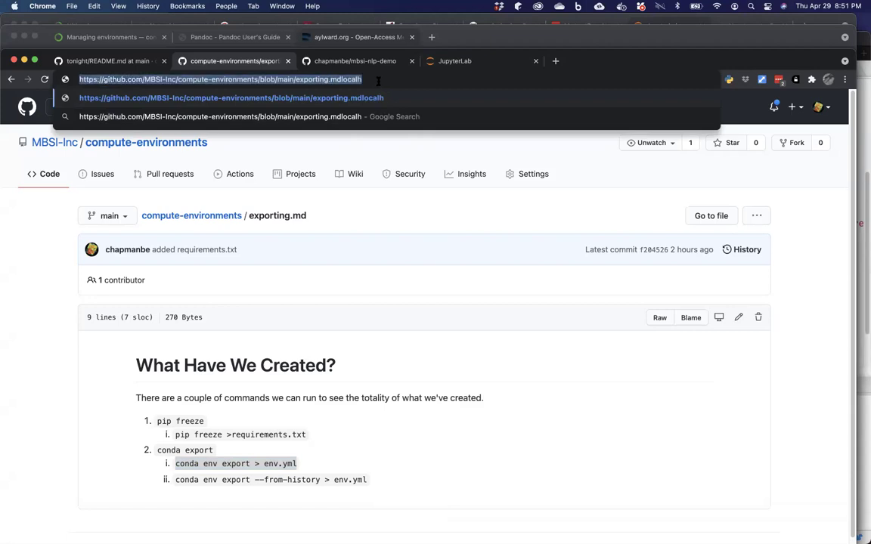
type("localhost:")
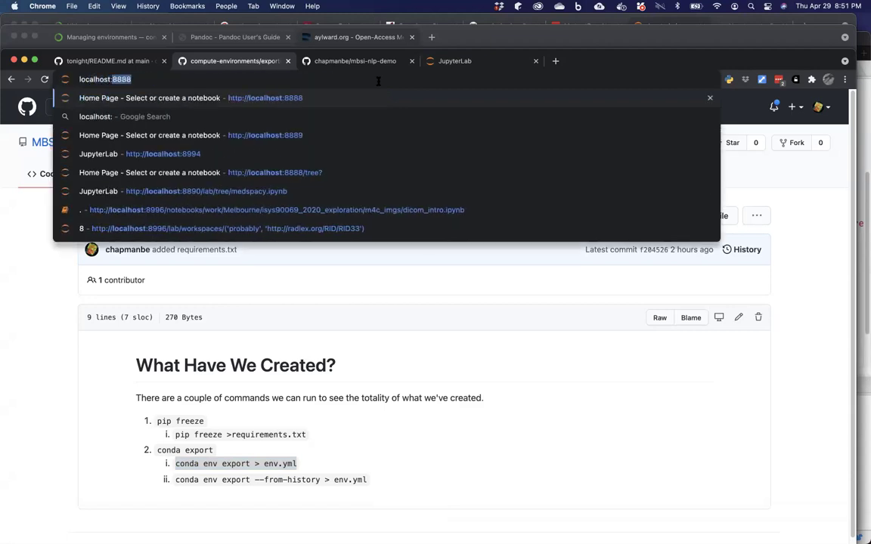
type("8889")
key("Return")
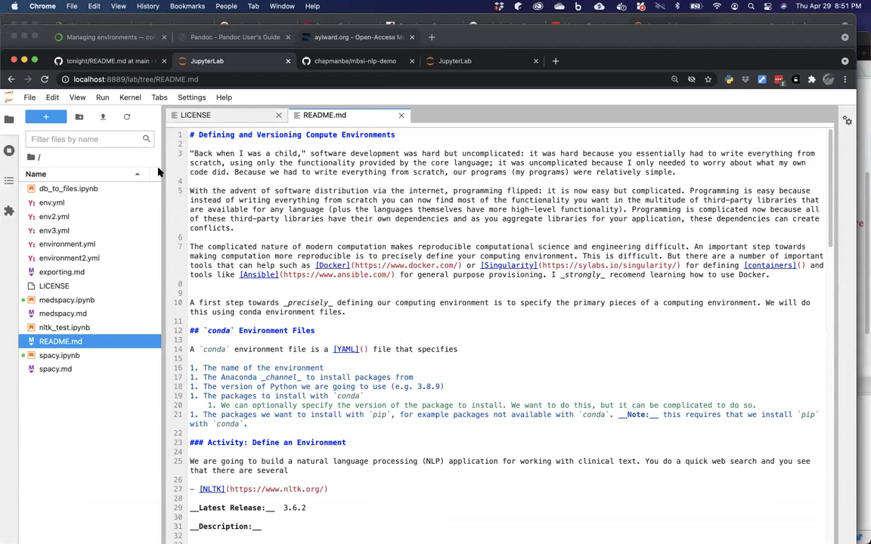
left_click(84, 190)
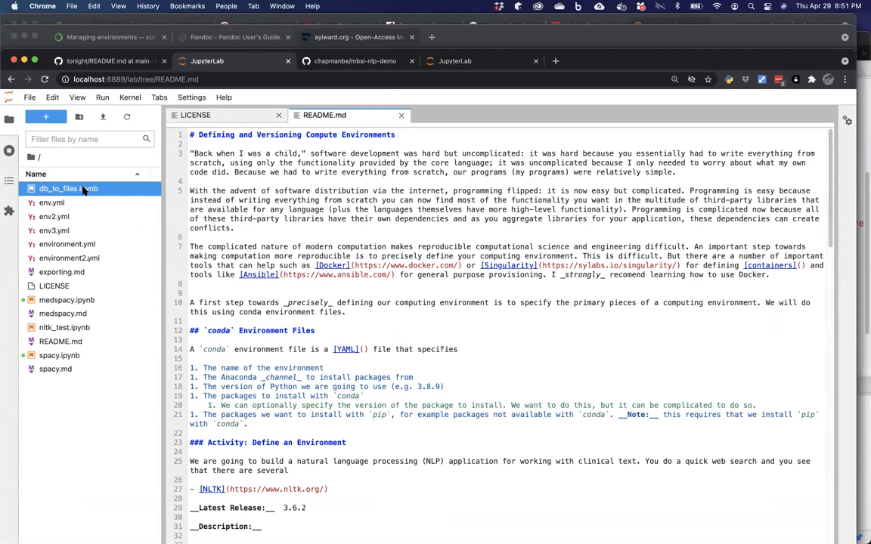
Open db_to_files.ipynb to show its MIMIC2 MySQL connection and patient, admission and note counts.
double_click(84, 189)
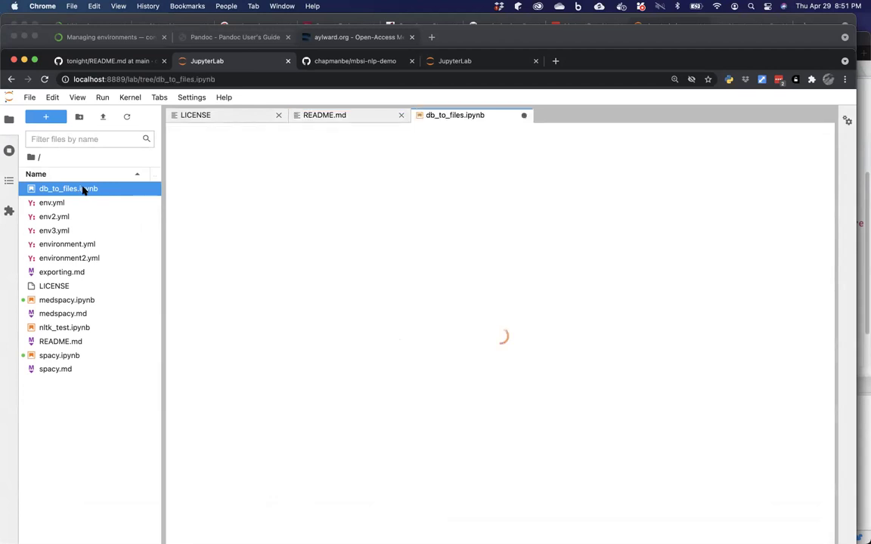
scroll(333, 225, "down", 2)
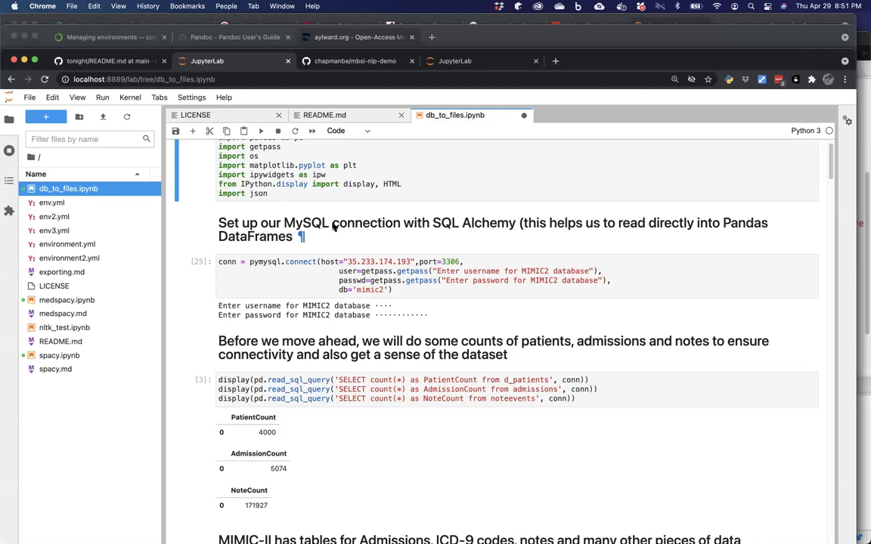
Scroll the notebook outputs down to the pneumonia query, then switch to the mbsi-nlp-demo repository tab.
scroll(302, 241, "down", 1)
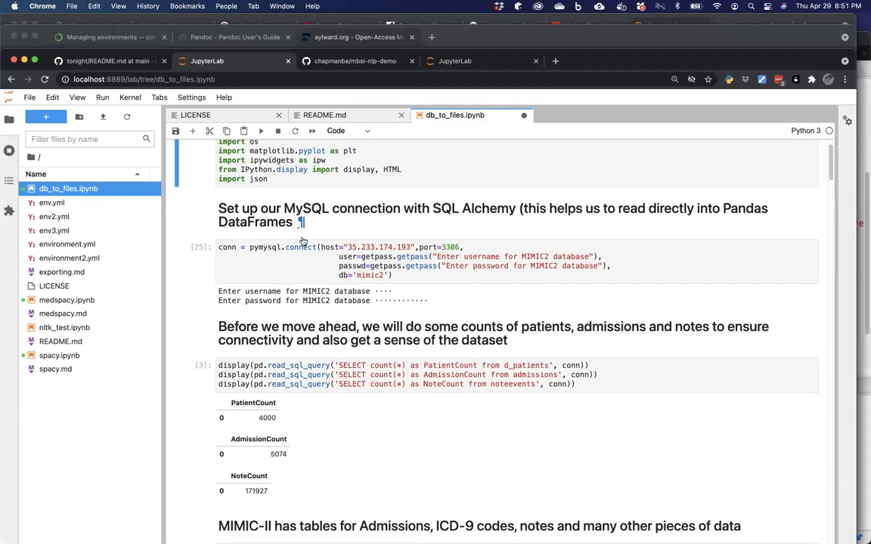
scroll(302, 240, "down", 5)
scroll(303, 241, "down", 9)
scroll(303, 241, "down", 6)
scroll(303, 241, "down", 1)
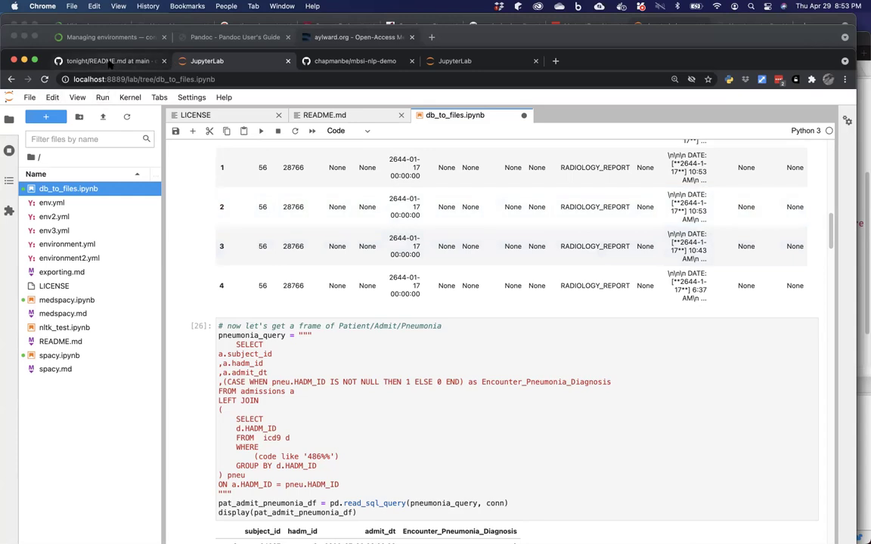
left_click(325, 60)
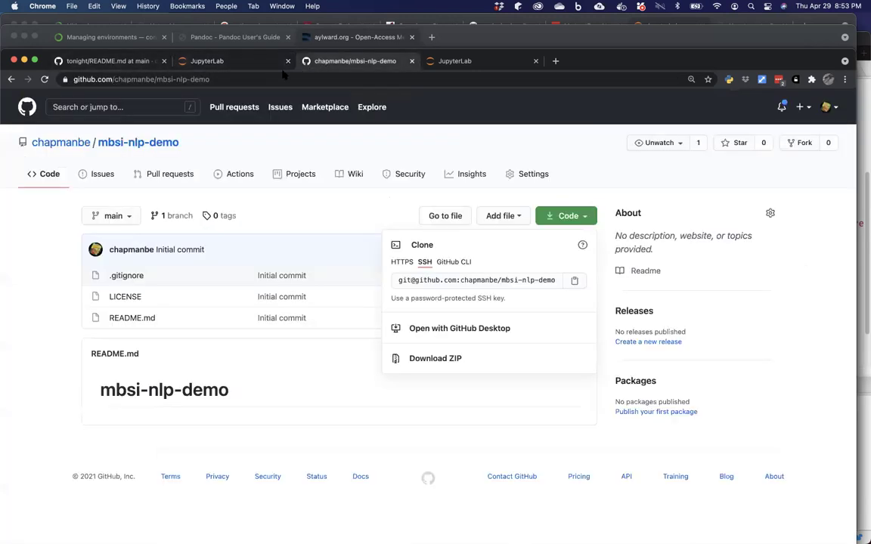
Close the clone panel, go to github.com/MBSI-Inc, and open its compute-environments repository.
left_click(129, 149)
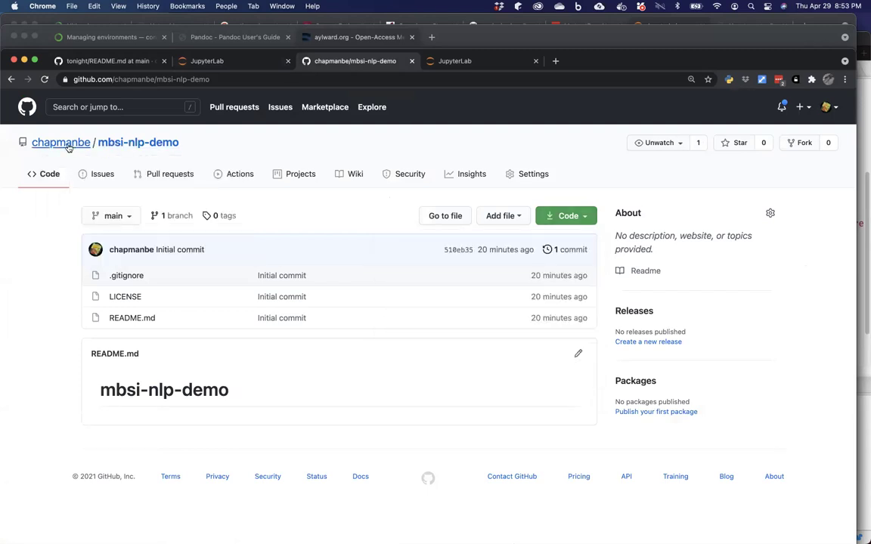
left_click(236, 79)
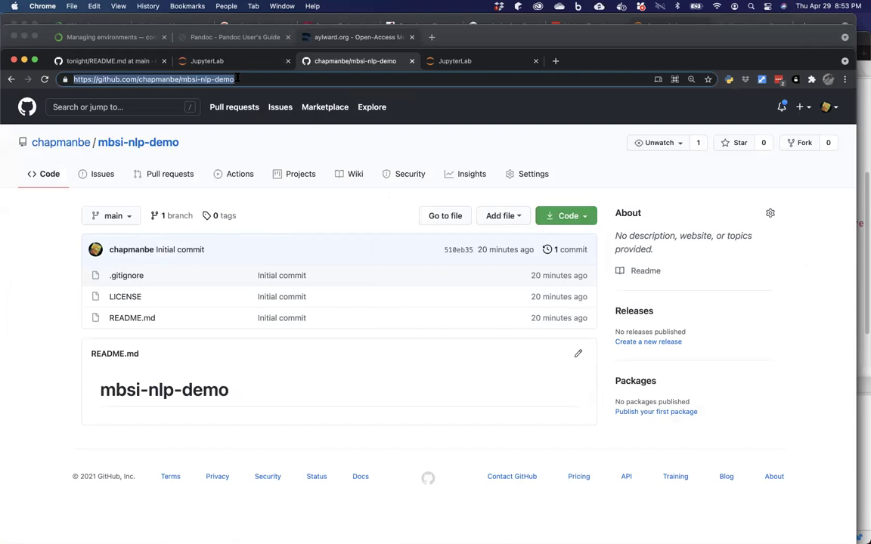
type("github.com/")
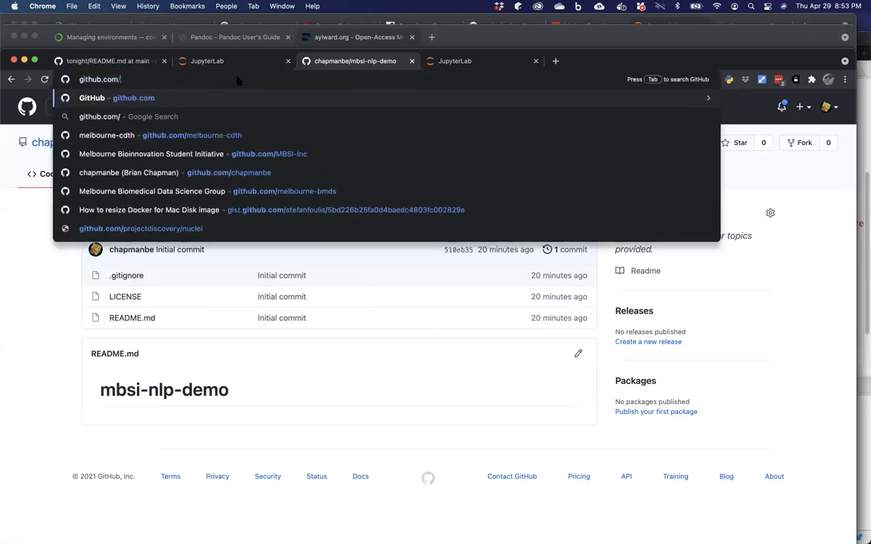
type("mbs")
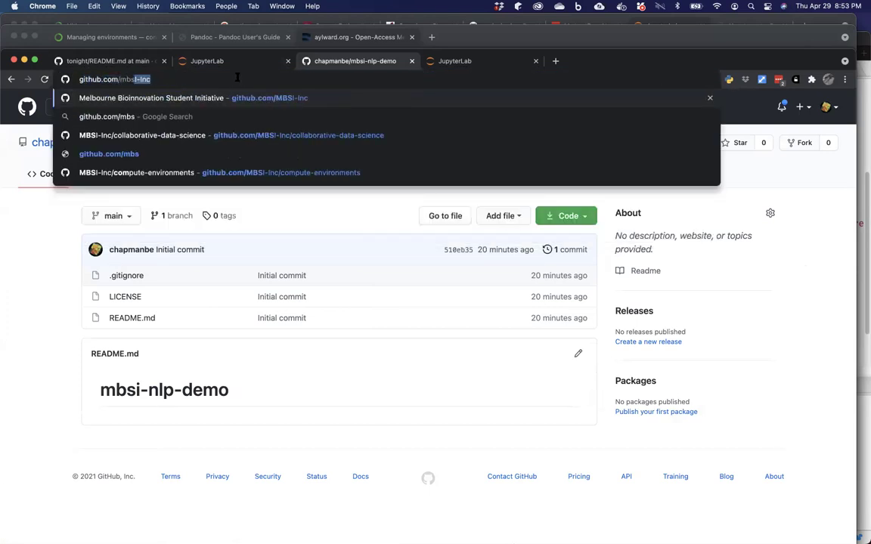
key("Return")
left_click(224, 298)
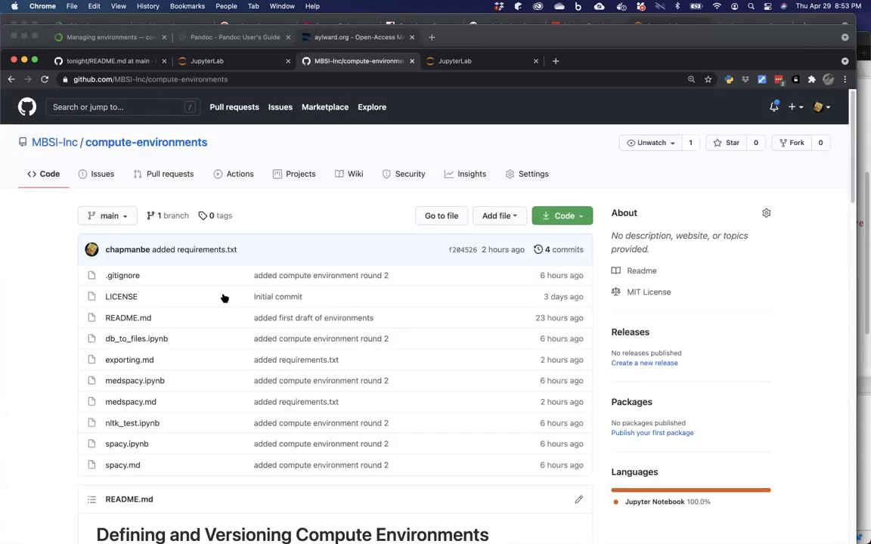
Fork MBSI-Inc/compute-environments into the personal GitHub account.
left_click(793, 146)
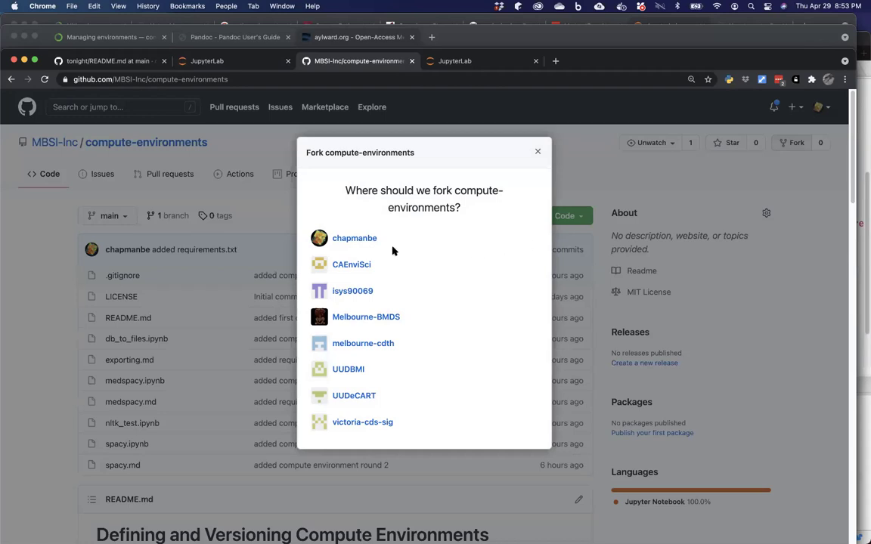
left_click(356, 239)
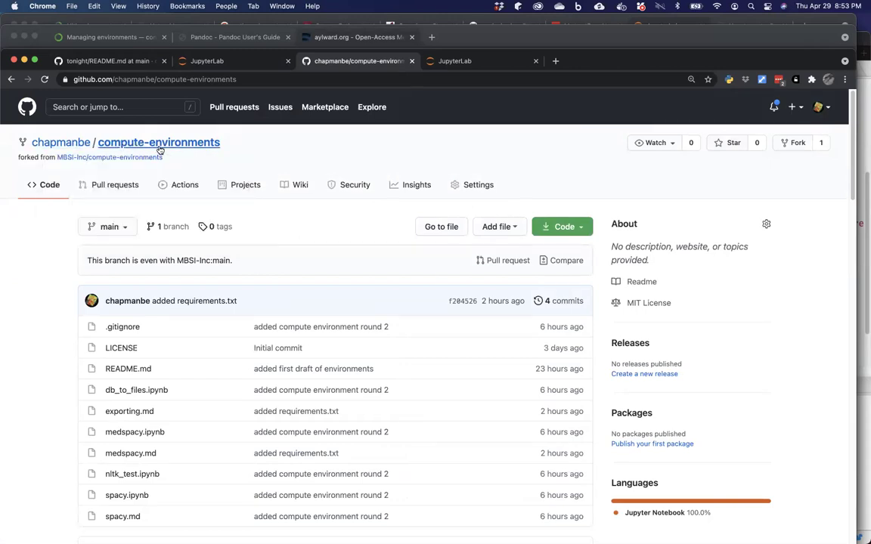
mouse_move(136, 159)
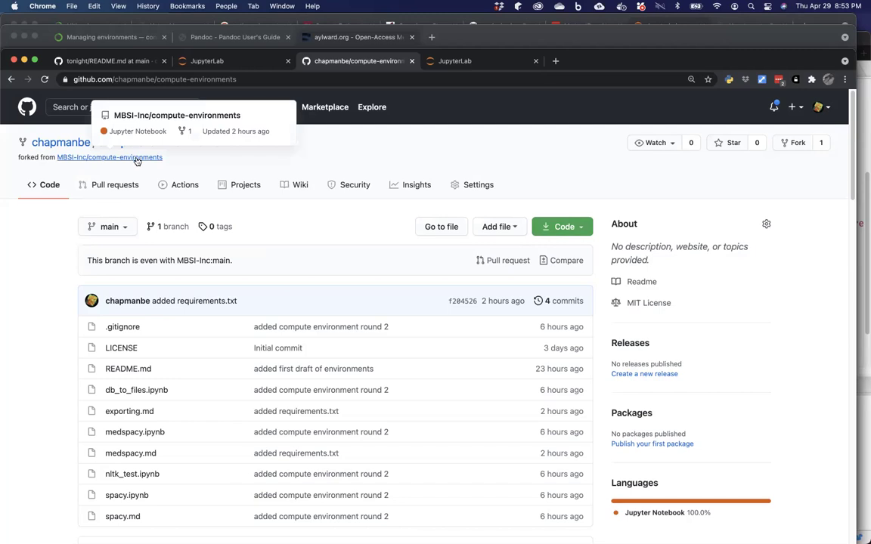